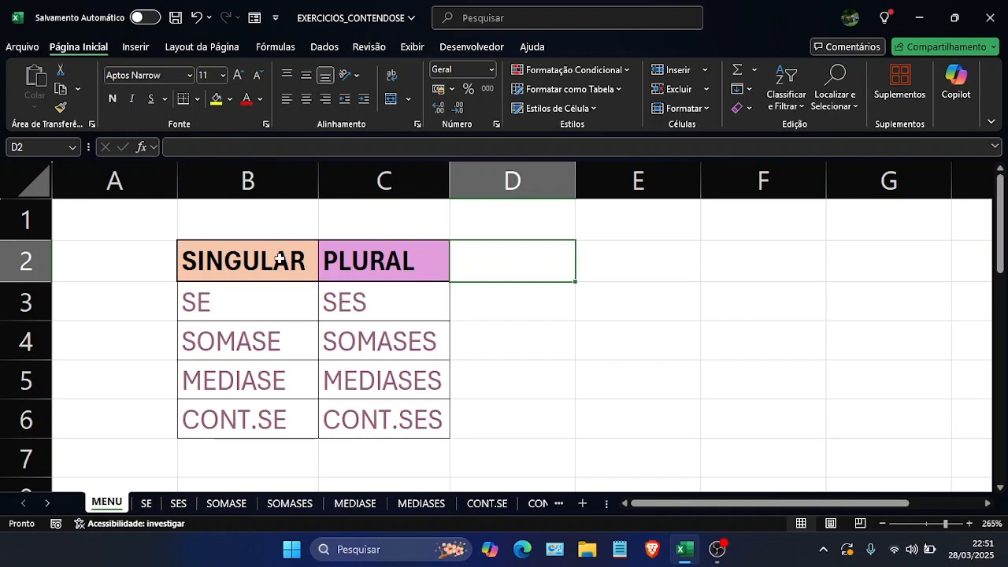
Step: Review the SINGULAR and PLURAL function lists on the MENU sheet and open the SE exercise from its link
{"action": "left_click_drag", "start_coordinate": [279, 259], "coordinate": [284, 403]}
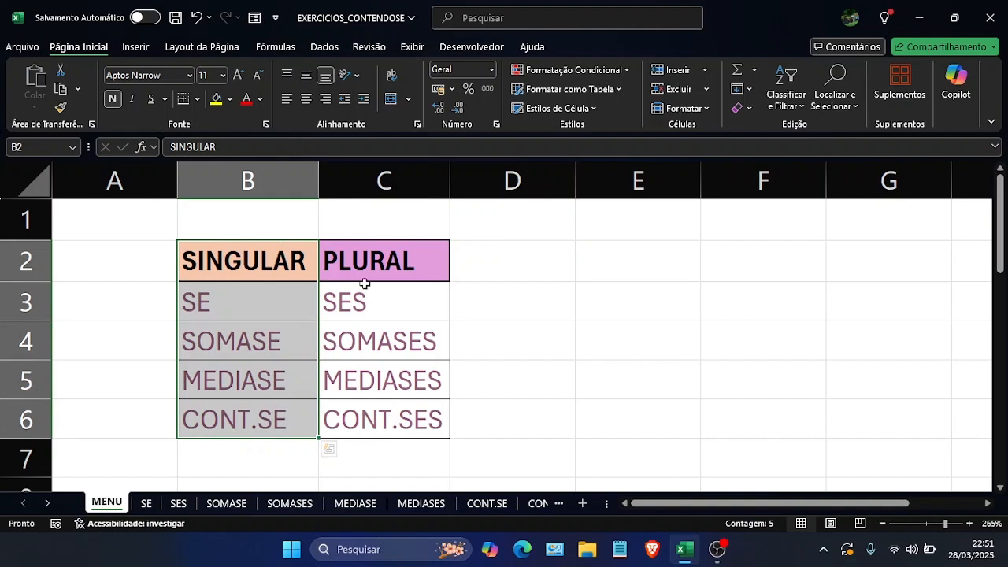
{"action": "left_click_drag", "start_coordinate": [386, 266], "coordinate": [382, 439]}
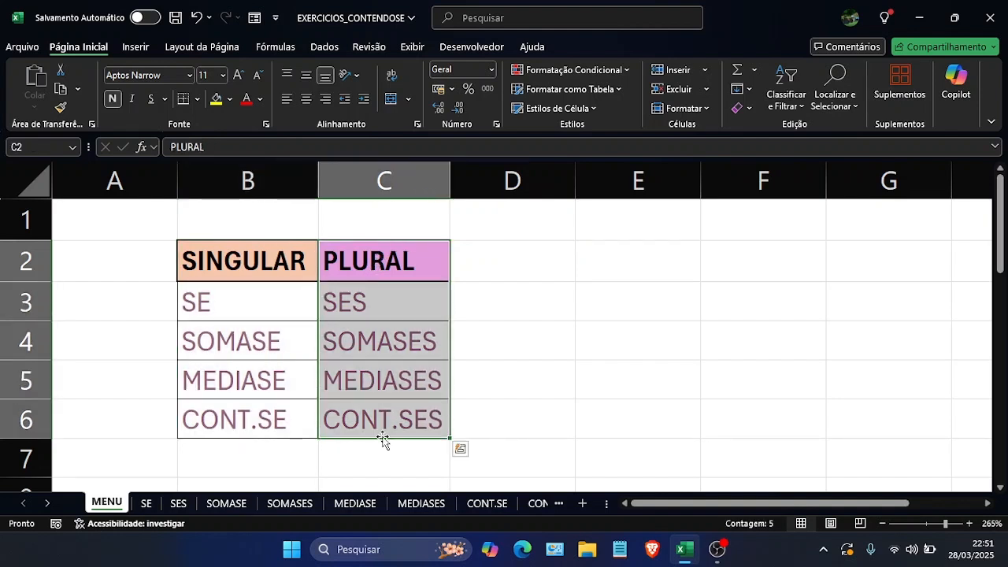
{"action": "left_click", "coordinate": [512, 308]}
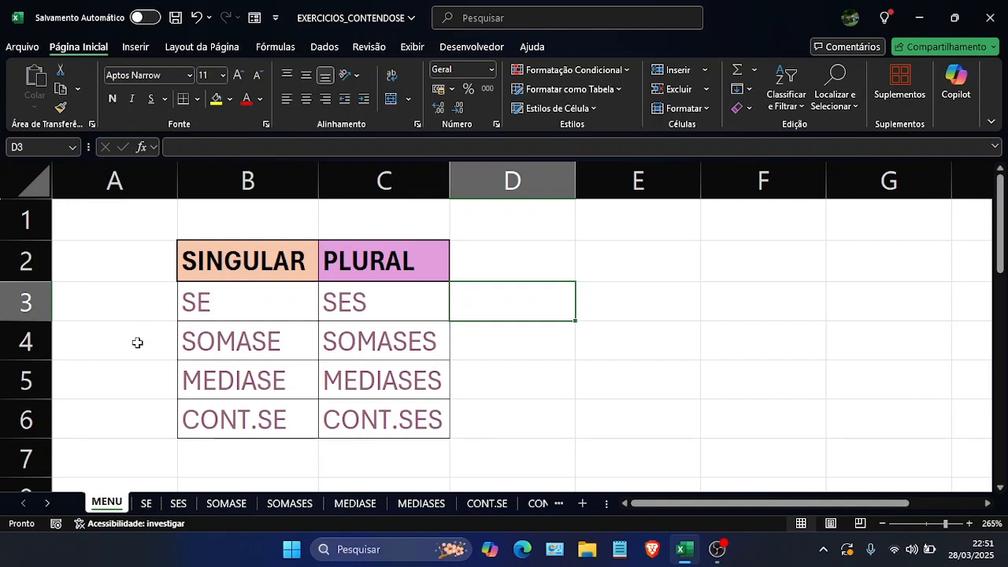
{"action": "left_click", "coordinate": [195, 304]}
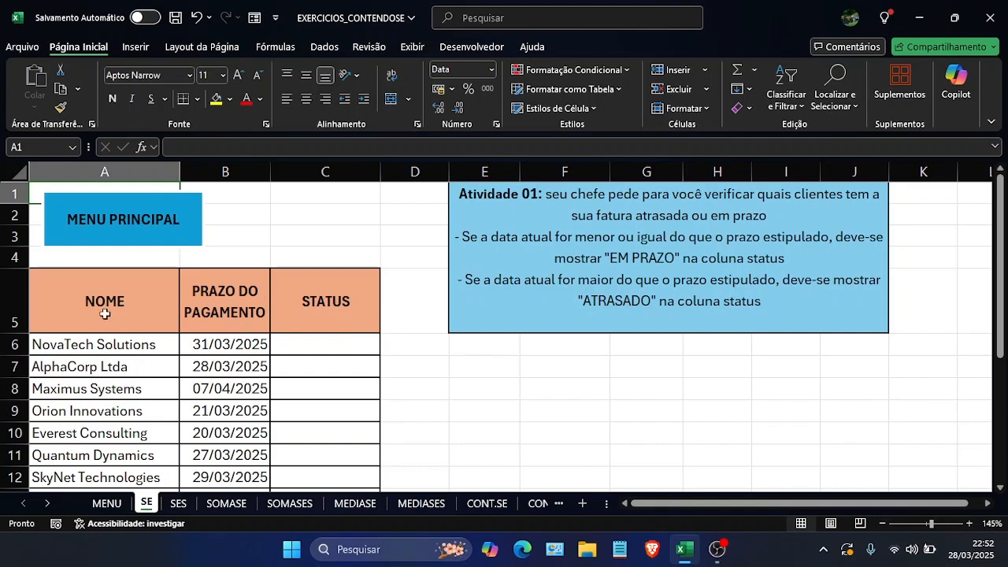
Step: Examine the client names and the Atividade 01 instructions for the payment status on the SE sheet
{"action": "scroll", "coordinate": [102, 312], "scroll_direction": "down", "scroll_amount": 2}
{"action": "left_click_drag", "start_coordinate": [101, 219], "coordinate": [108, 414]}
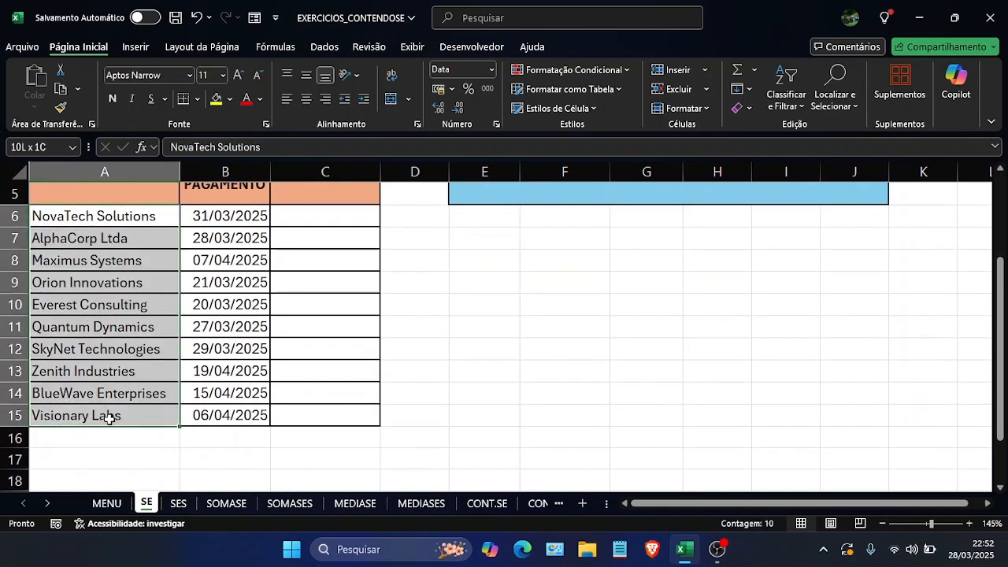
{"action": "scroll", "coordinate": [125, 307], "scroll_direction": "up", "scroll_amount": 1}
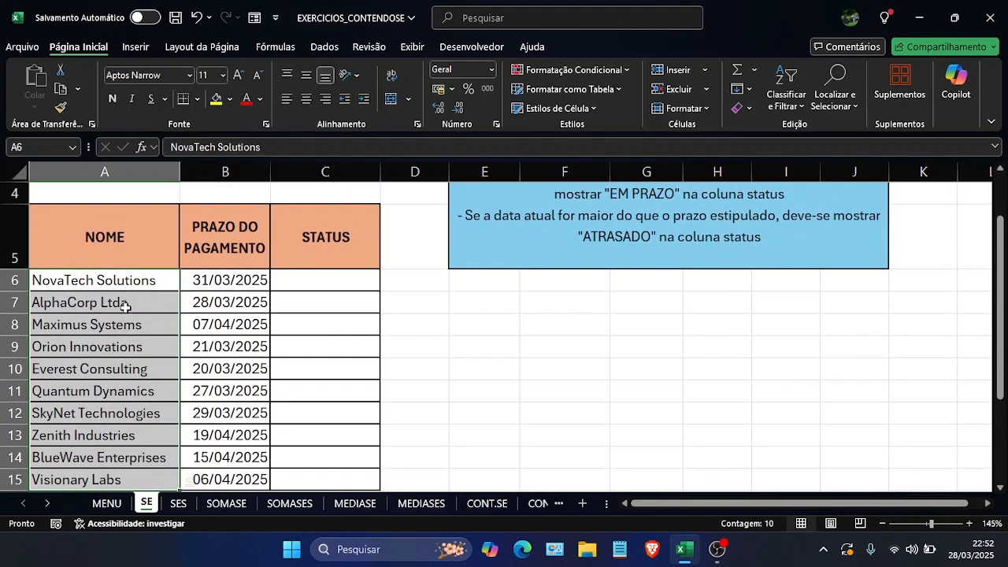
{"action": "scroll", "coordinate": [125, 307], "scroll_direction": "up", "scroll_amount": 1}
{"action": "left_click", "coordinate": [581, 243]}
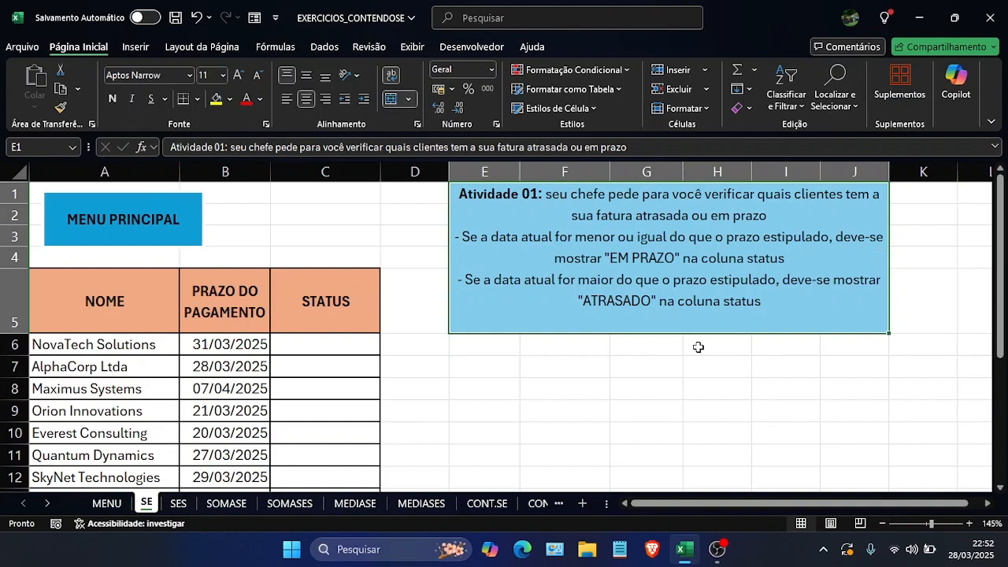
Step: Begin an SE formula in STATUS cell C6 with the logical test HOJE()<=B6
{"action": "left_click", "coordinate": [340, 349]}
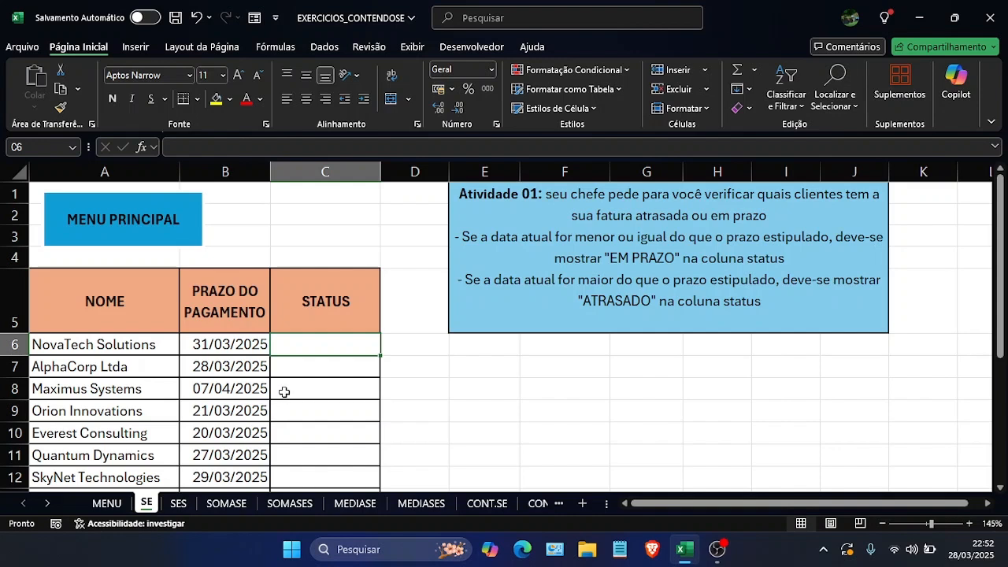
{"action": "type", "text": "=se"}
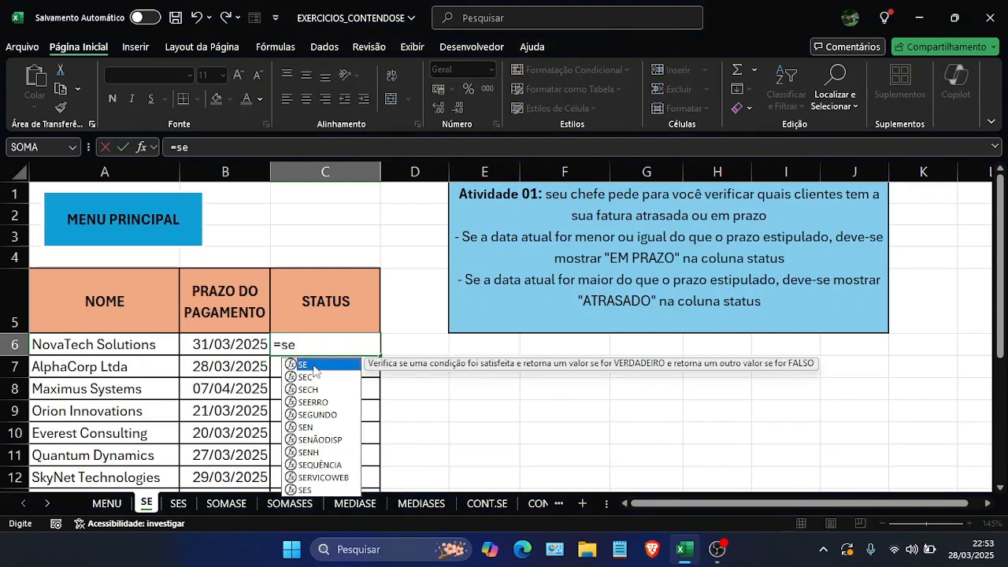
{"action": "double_click", "coordinate": [313, 367]}
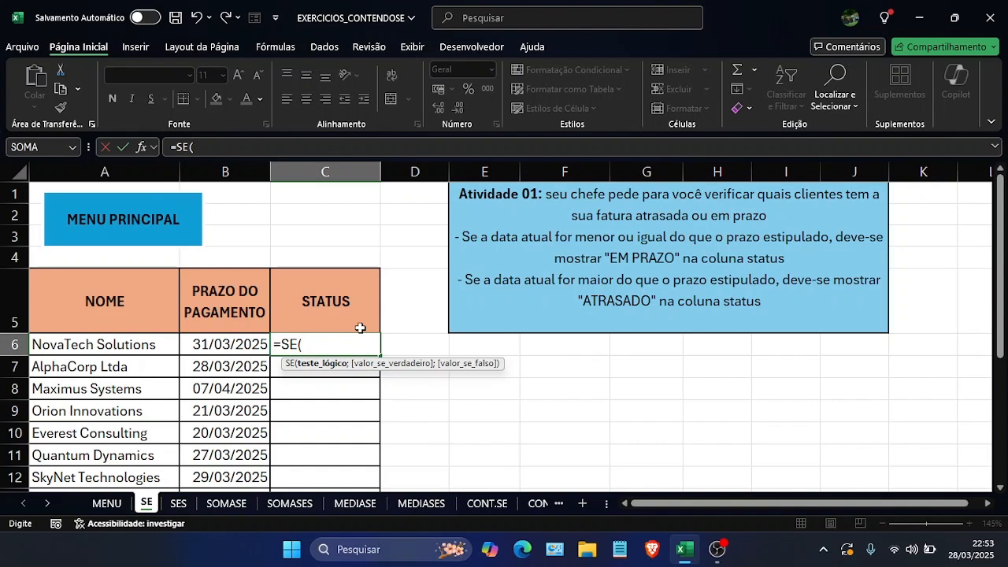
{"action": "type", "text": "hoje"}
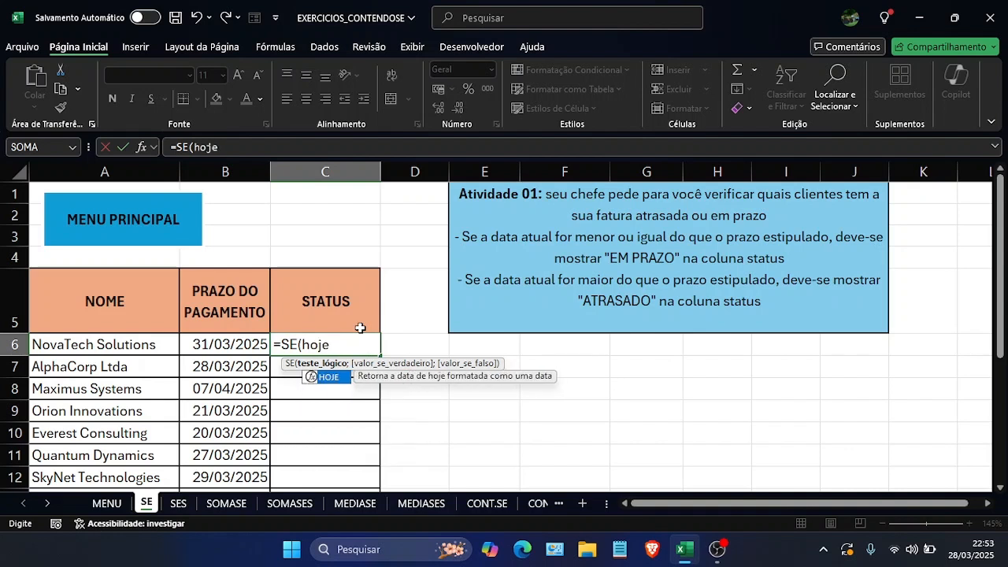
{"action": "key", "text": "Tab"}
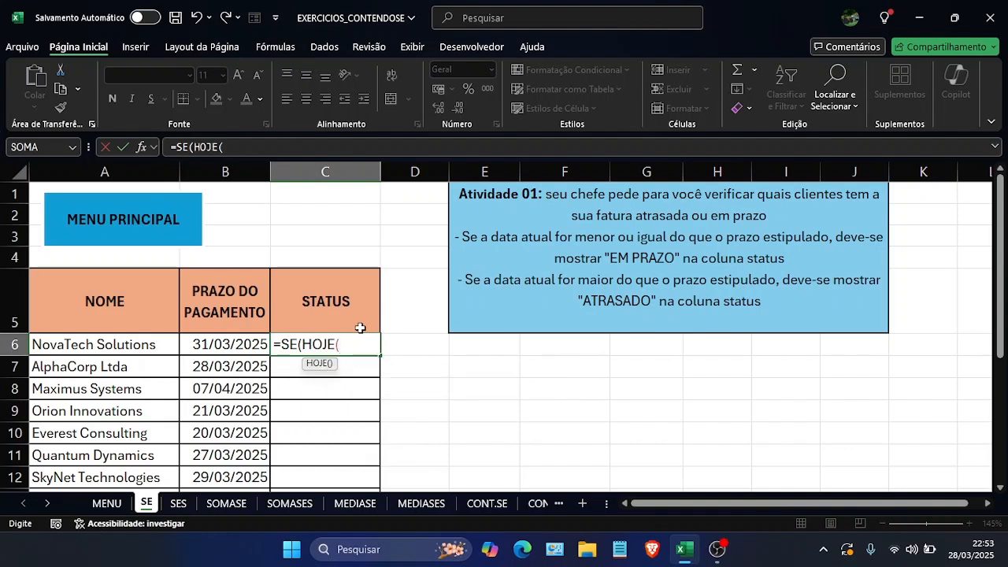
{"action": "type", "text": ")"}
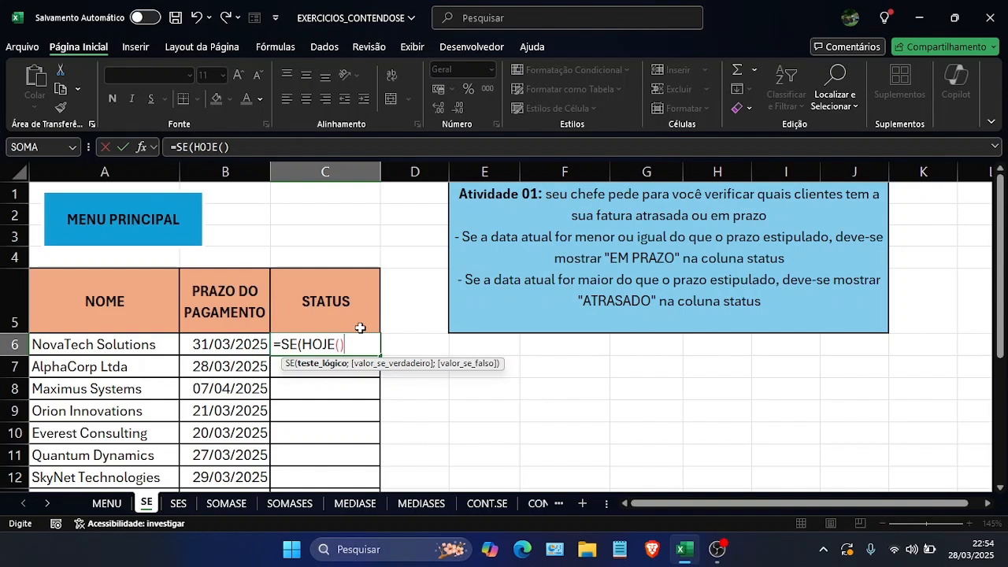
{"action": "type", "text": "<="}
{"action": "left_click", "coordinate": [244, 340]}
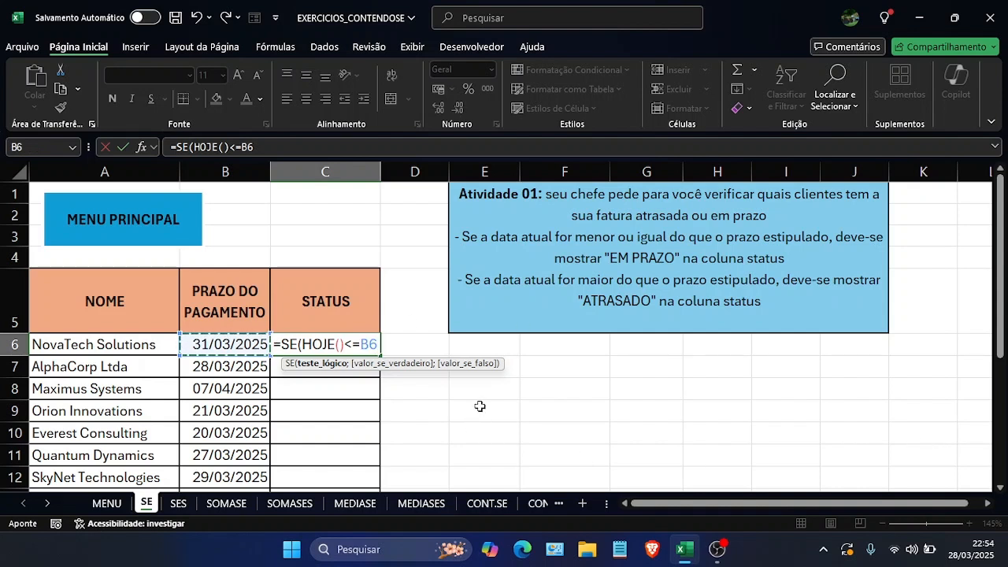
Step: Complete the C6 formula to return "EM PRAZO" when true and "ATRASADO" when false, and commit it
{"action": "type", "text": ";"}
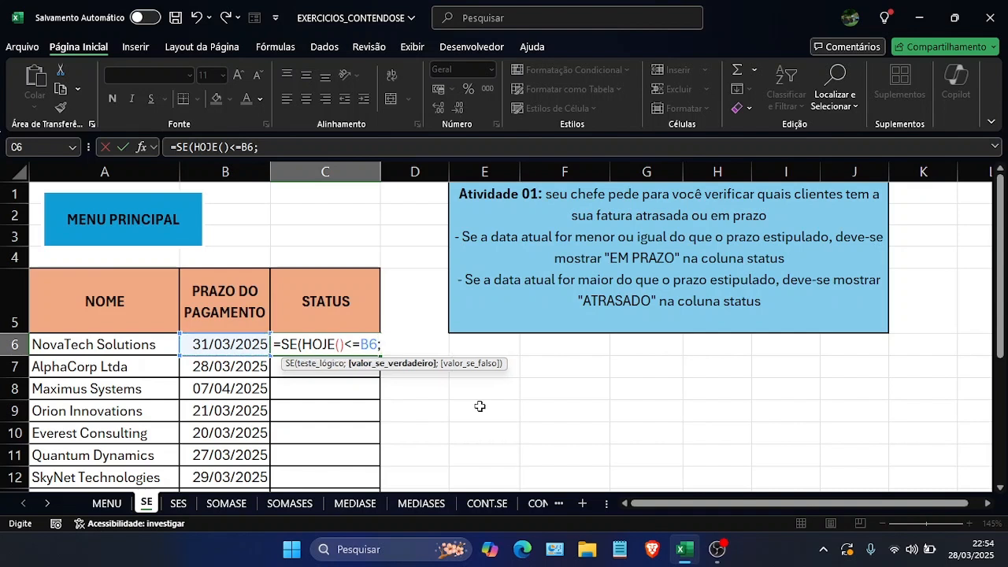
{"action": "type", "text": "\"EM PRA"}
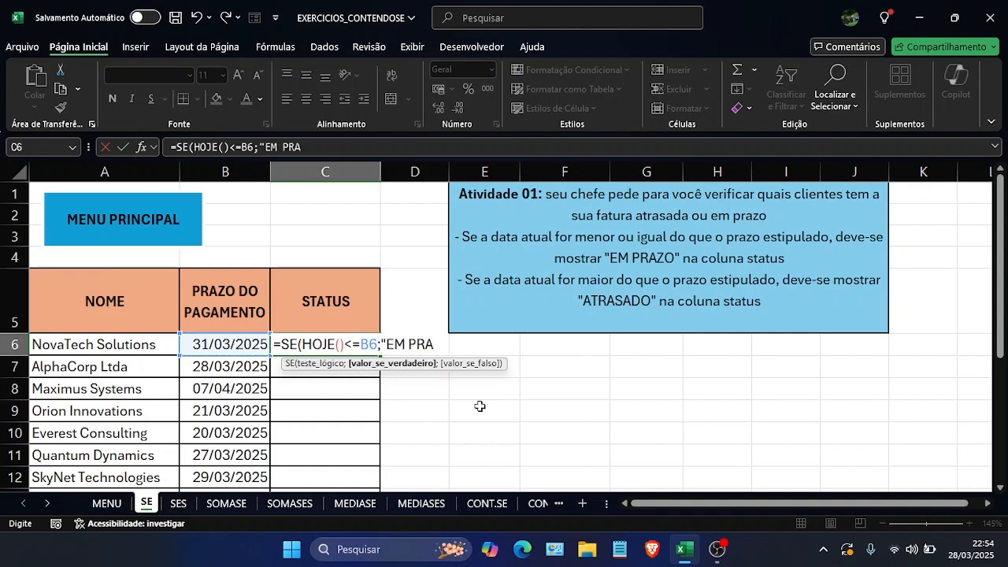
{"action": "type", "text": "ZO\";\"AT"}
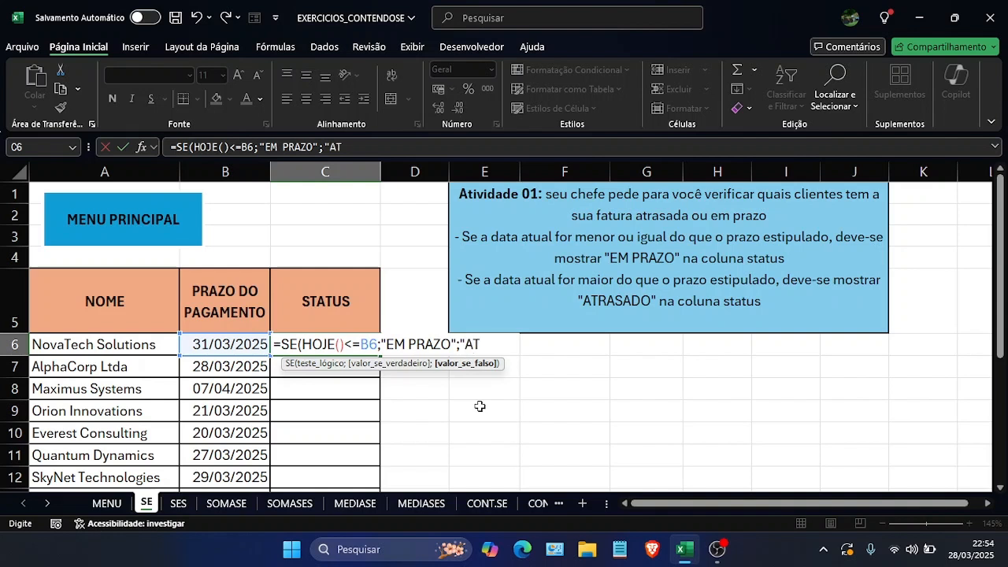
{"action": "type", "text": "RASADO\")"}
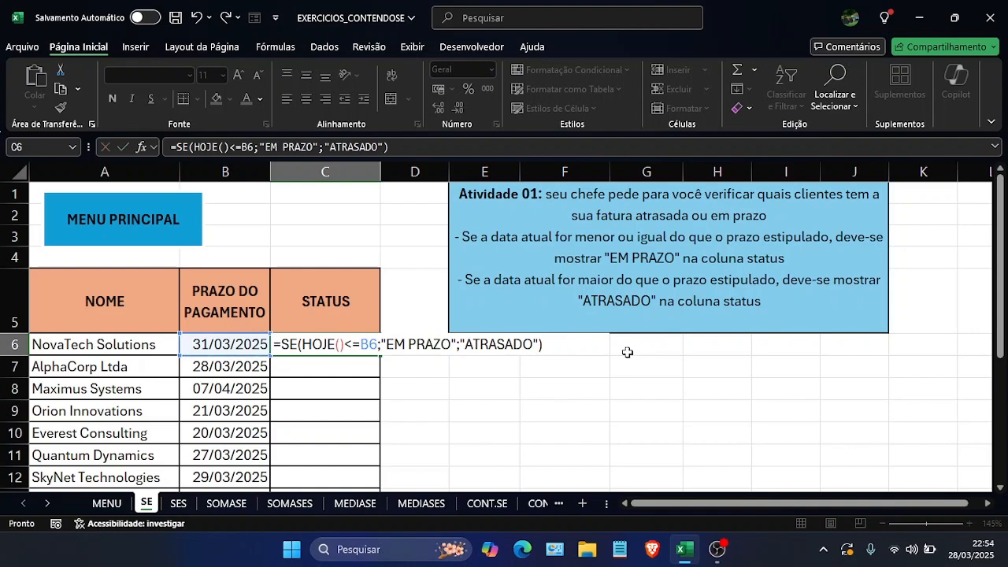
{"action": "key", "text": "Return"}
Step: Fill the STATUS formula from C6 down through C15 for all the remaining clients
{"action": "scroll", "coordinate": [464, 408], "scroll_direction": "down", "scroll_amount": 1}
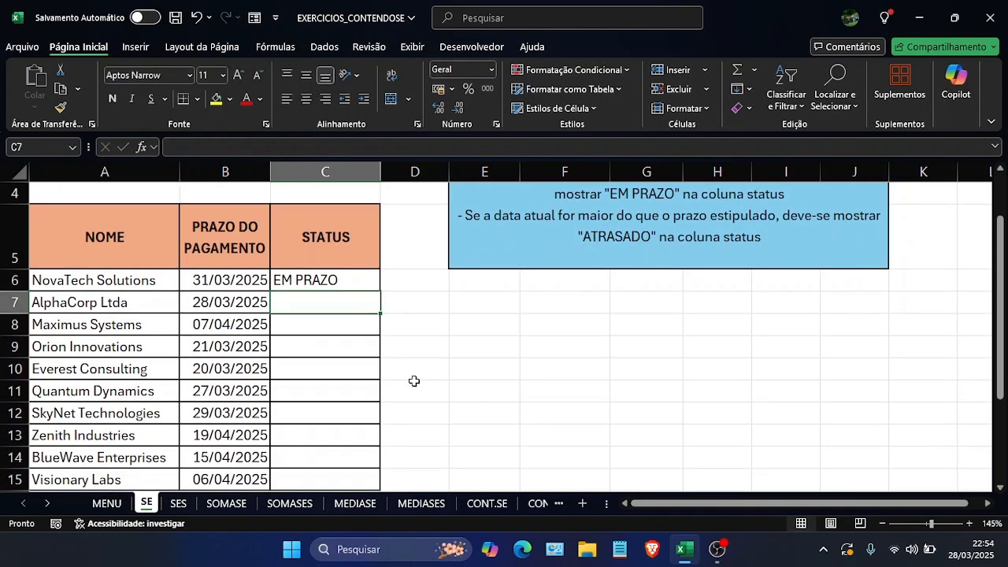
{"action": "scroll", "coordinate": [414, 381], "scroll_direction": "down", "scroll_amount": 1}
{"action": "scroll", "coordinate": [413, 381], "scroll_direction": "up", "scroll_amount": 1}
{"action": "scroll", "coordinate": [655, 359], "scroll_direction": "down", "scroll_amount": 1}
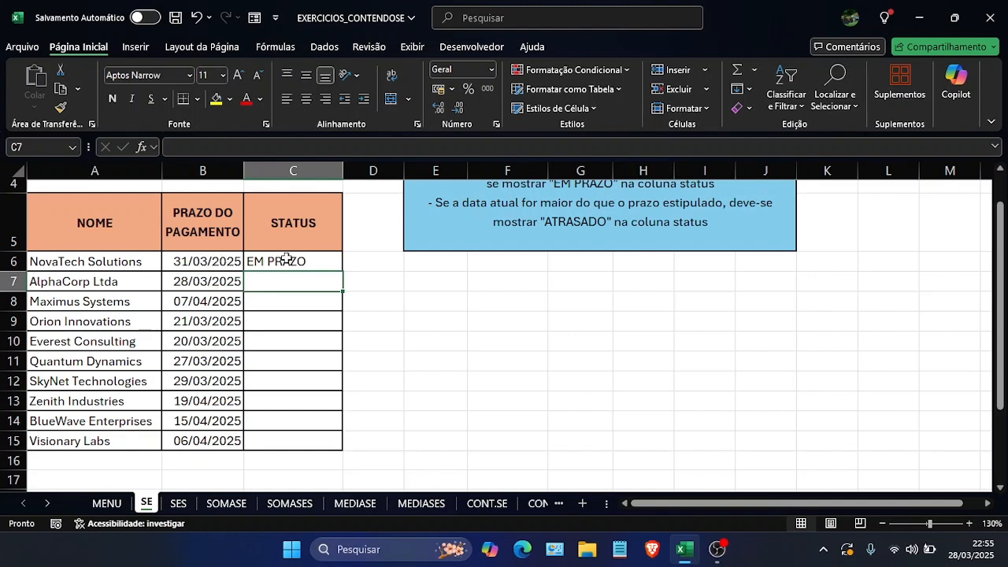
{"action": "key", "text": "Up"}
{"action": "key", "text": "Up"}
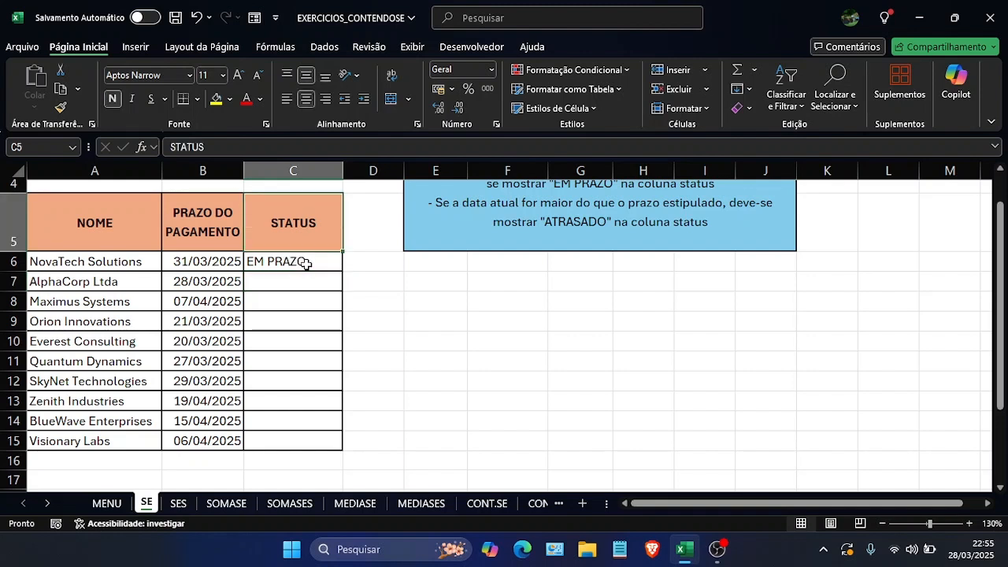
{"action": "left_click", "coordinate": [296, 405]}
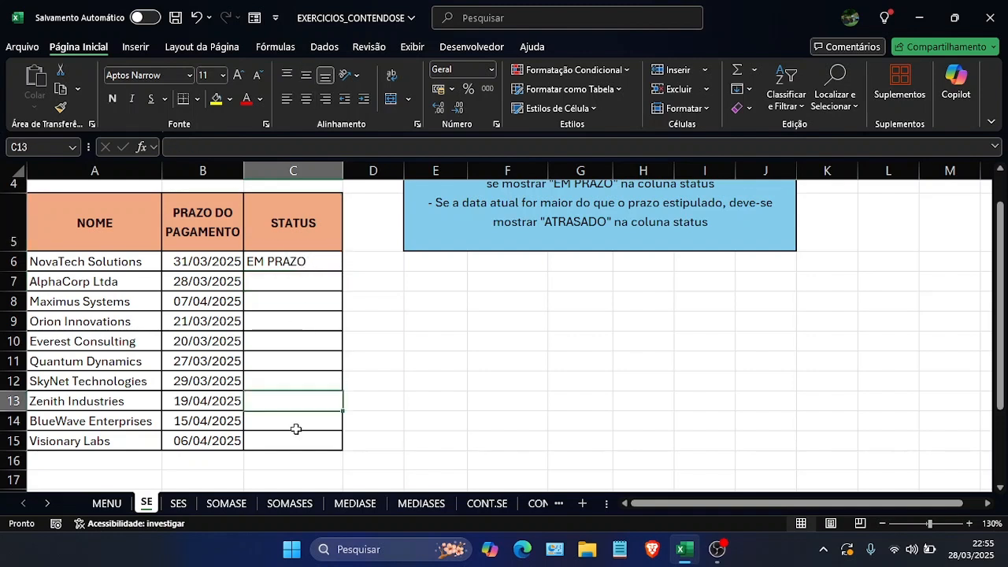
{"action": "left_click", "coordinate": [346, 247]}
{"action": "key", "text": "Left"}
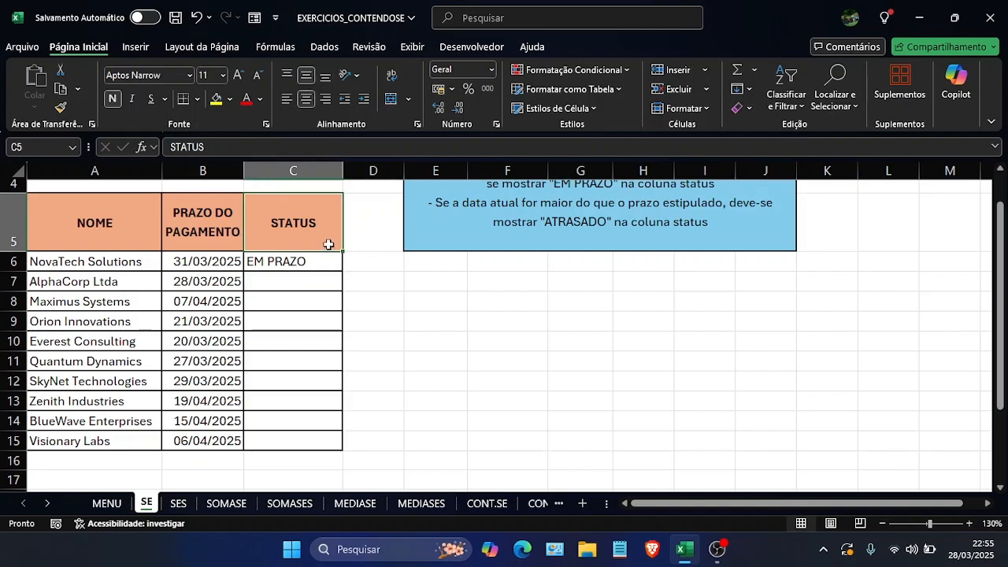
{"action": "scroll", "coordinate": [291, 316], "scroll_direction": "up", "scroll_amount": 3}
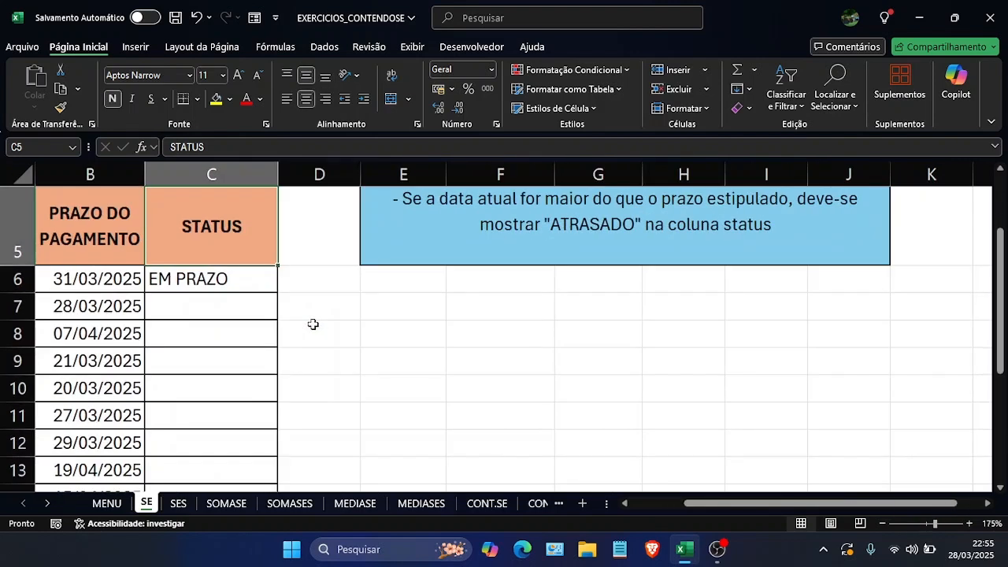
{"action": "left_click", "coordinate": [231, 311]}
{"action": "left_click", "coordinate": [231, 286]}
{"action": "scroll", "coordinate": [240, 293], "scroll_direction": "down", "scroll_amount": 1}
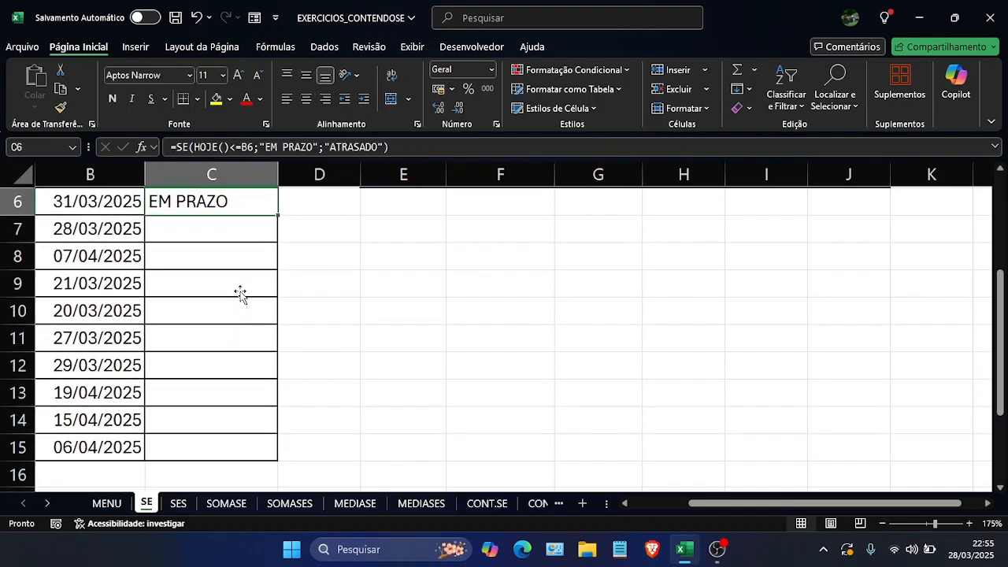
{"action": "left_click_drag", "start_coordinate": [733, 503], "coordinate": [671, 504]}
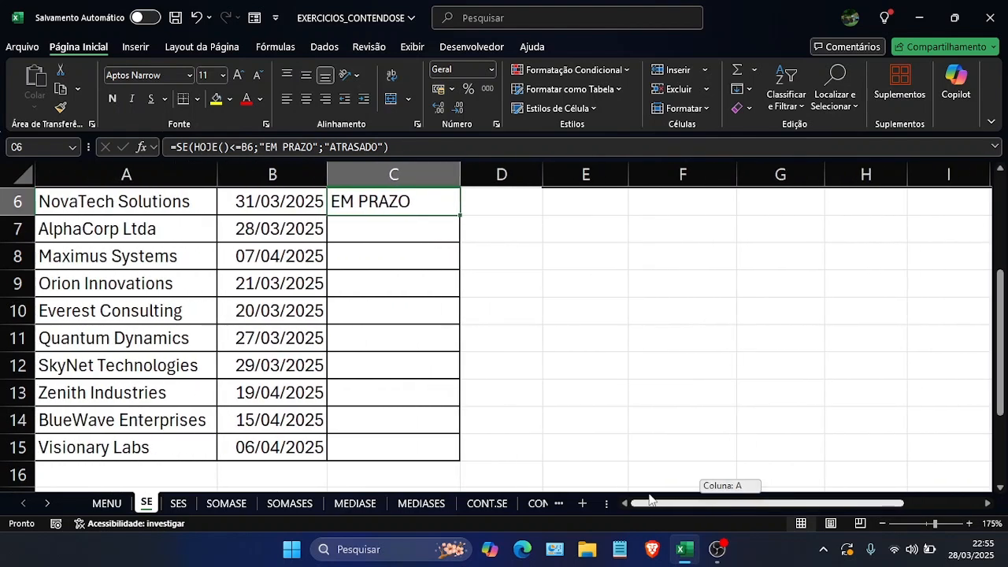
{"action": "double_click", "coordinate": [461, 216]}
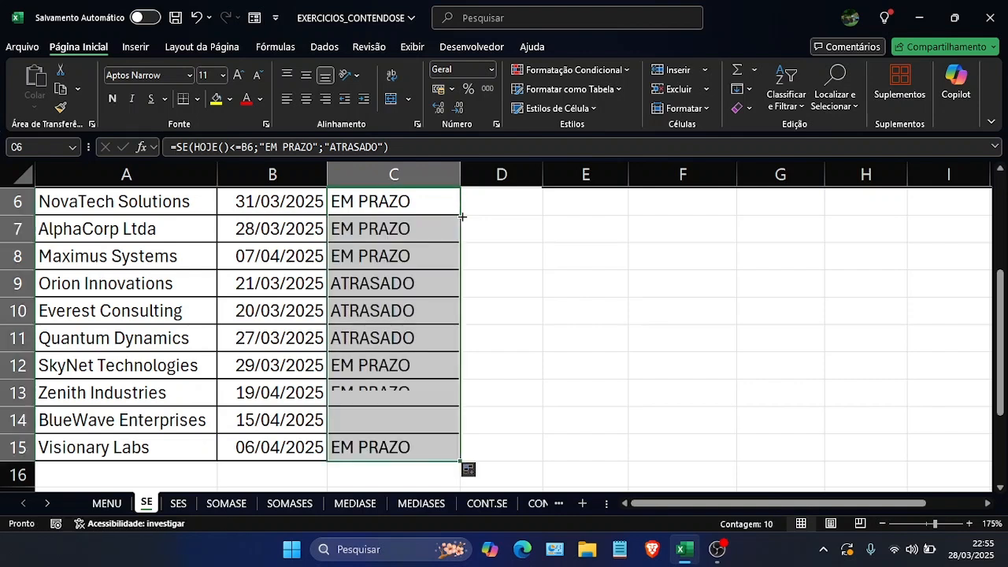
Step: Check the filled STATUS results in C6:C15 against each client's payment deadline, row by row
{"action": "scroll", "coordinate": [436, 238], "scroll_direction": "down", "scroll_amount": 2}
{"action": "scroll", "coordinate": [227, 306], "scroll_direction": "up", "scroll_amount": 1}
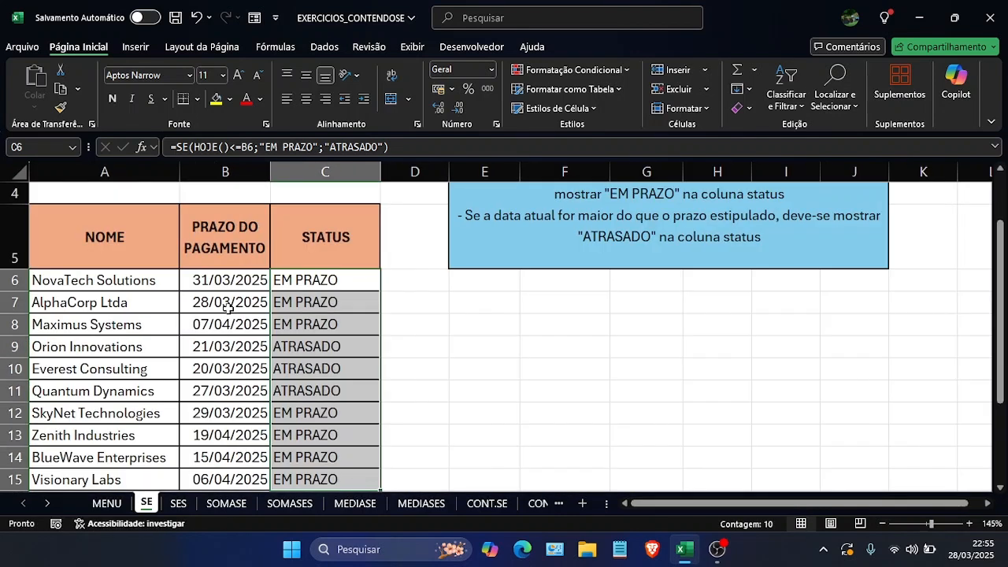
{"action": "scroll", "coordinate": [221, 324], "scroll_direction": "down", "scroll_amount": 1}
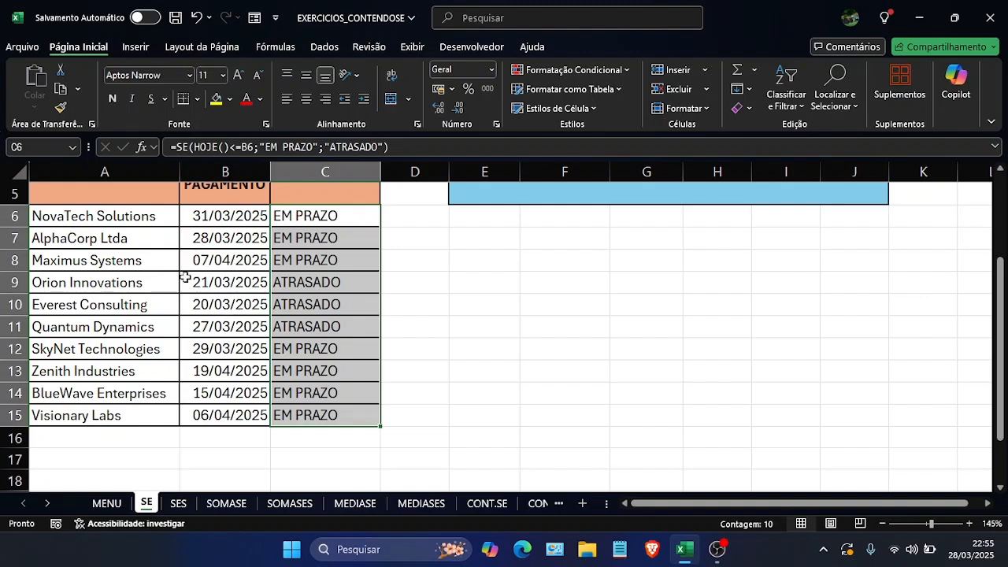
{"action": "left_click_drag", "start_coordinate": [311, 252], "coordinate": [322, 221]}
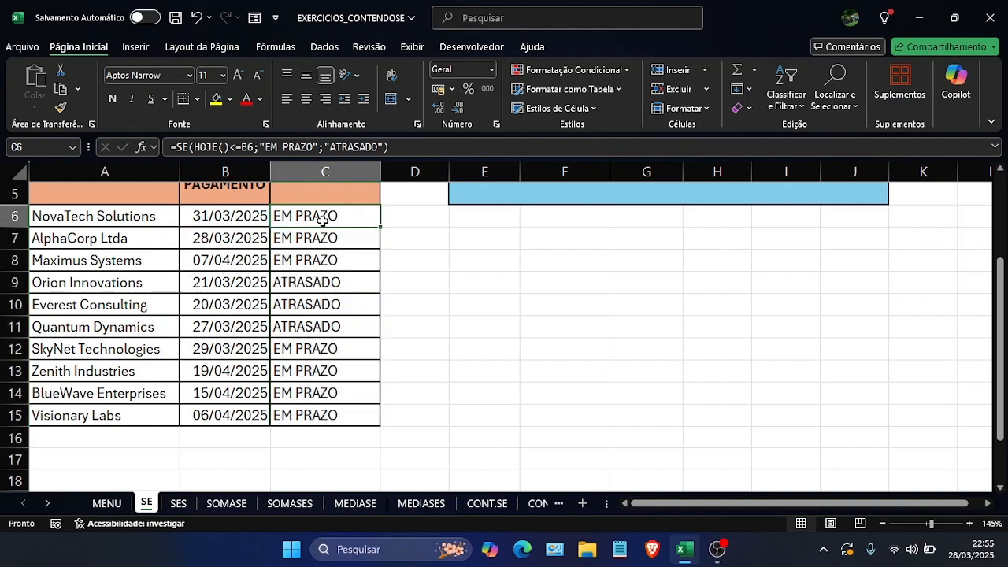
{"action": "key", "text": "Down"}
{"action": "key", "text": "Down"}
{"action": "key", "text": "Down"}
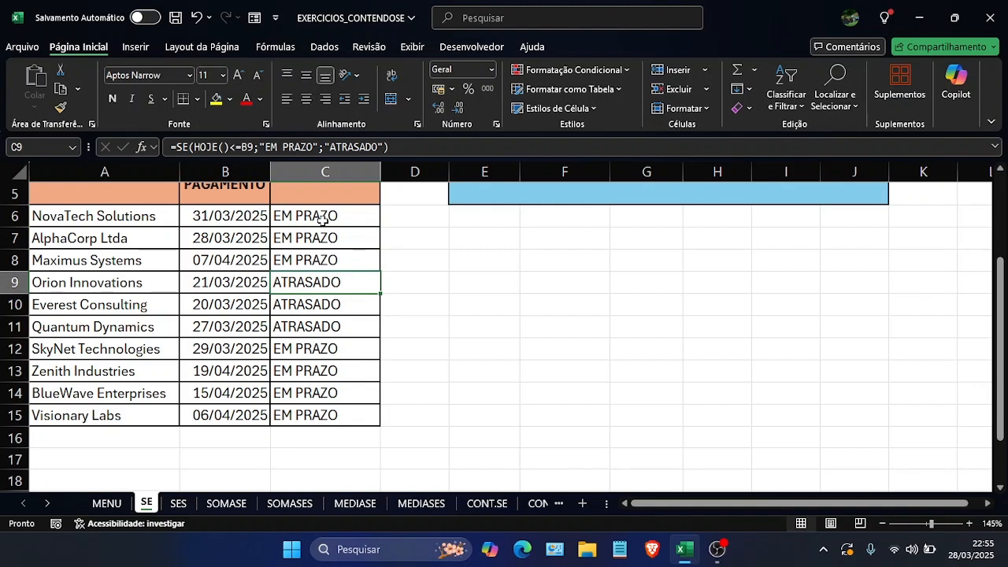
{"action": "key", "text": "Left"}
{"action": "key", "text": "Left"}
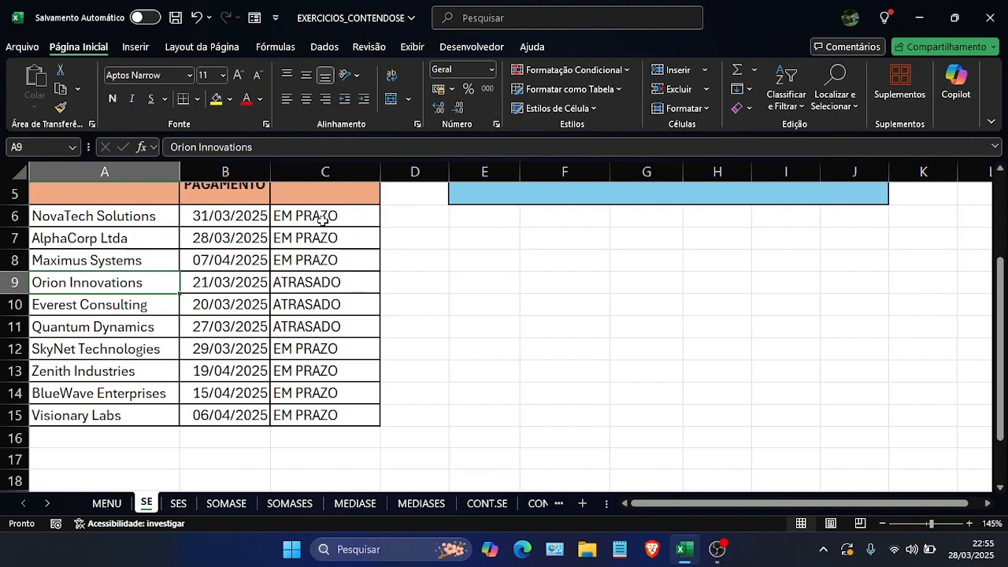
{"action": "key", "text": "Down"}
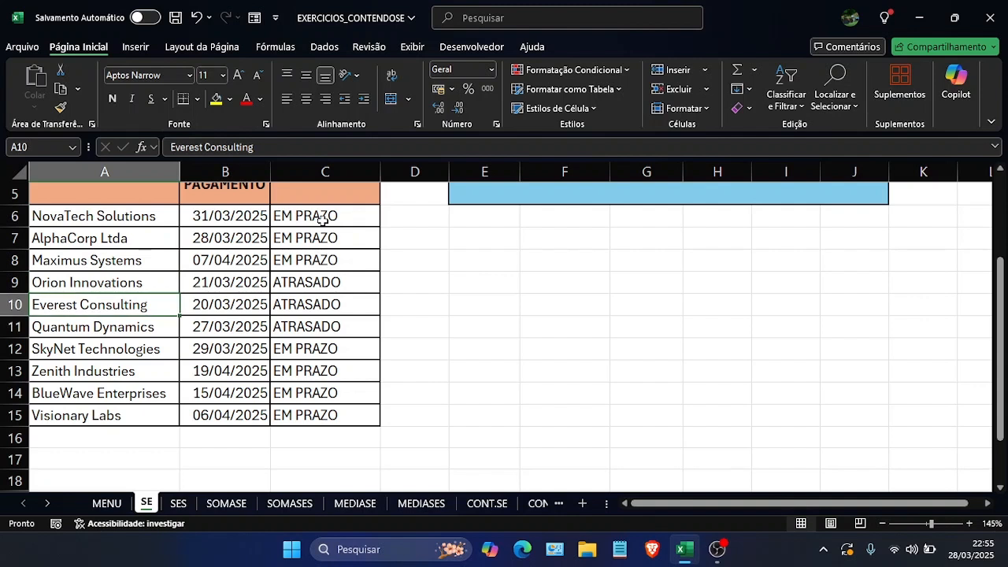
{"action": "key", "text": "Down"}
{"action": "key", "text": "Down"}
{"action": "key", "text": "Down"}
{"action": "key", "text": "Down"}
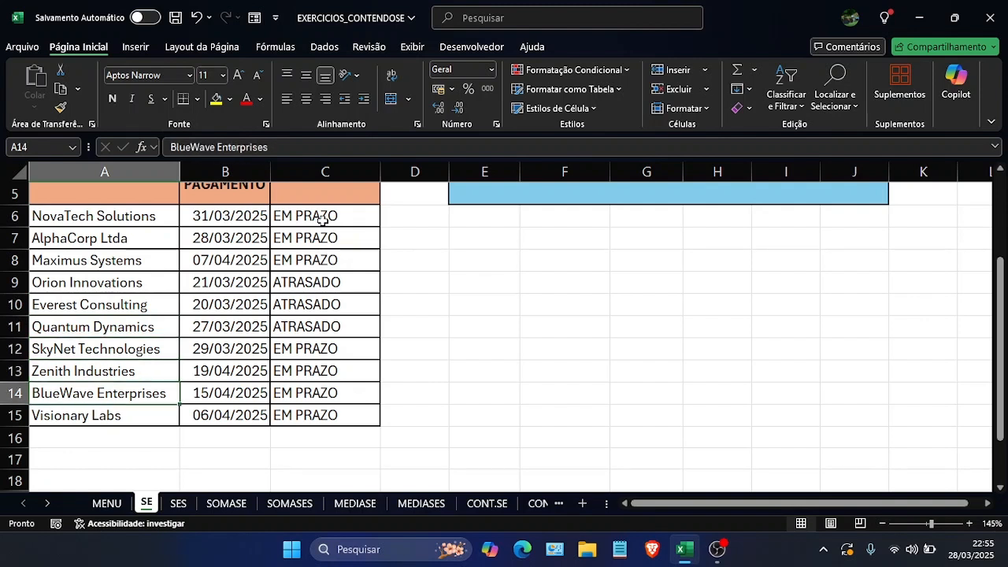
{"action": "key", "text": "Down"}
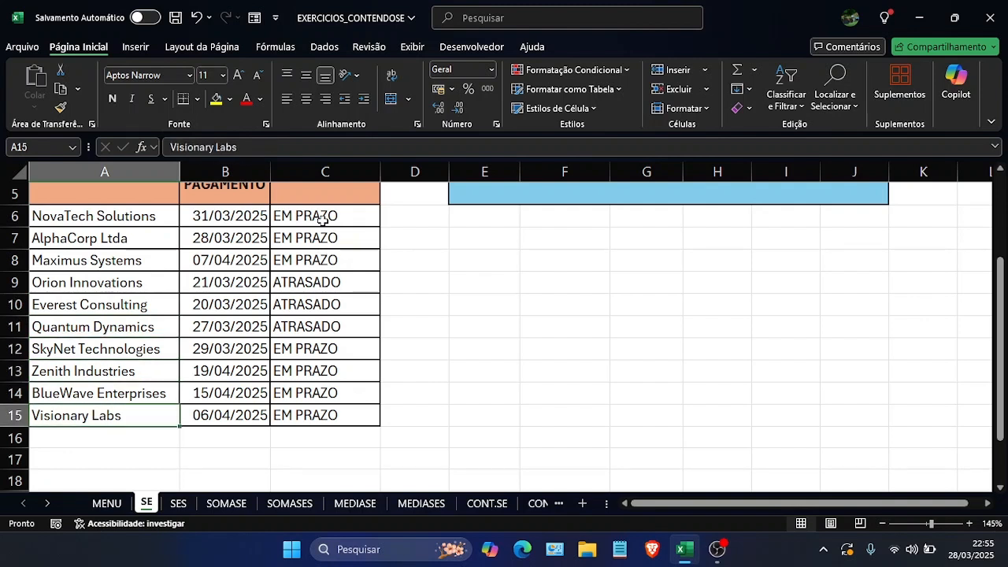
Step: Review the copied STATUS formulas cell by cell, moving up from C15 to C6
{"action": "key", "text": "Right"}
{"action": "key", "text": "Right"}
{"action": "key", "text": "Up"}
{"action": "key", "text": "Up"}
{"action": "key", "text": "Up"}
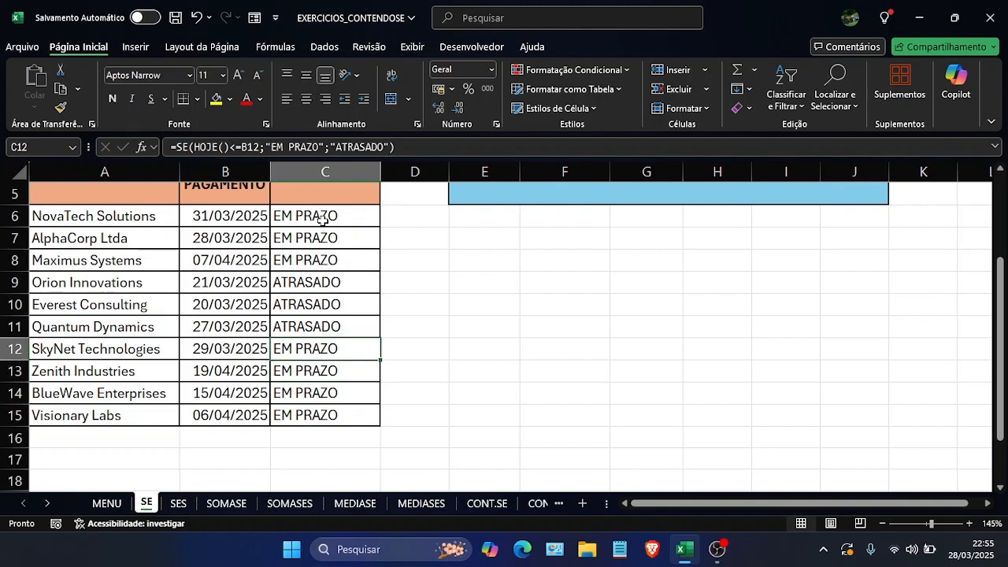
{"action": "key", "text": "Up"}
{"action": "key", "text": "Up"}
{"action": "key", "text": "Up"}
{"action": "key", "text": "Up"}
{"action": "key", "text": "Up"}
{"action": "key", "text": "Up"}
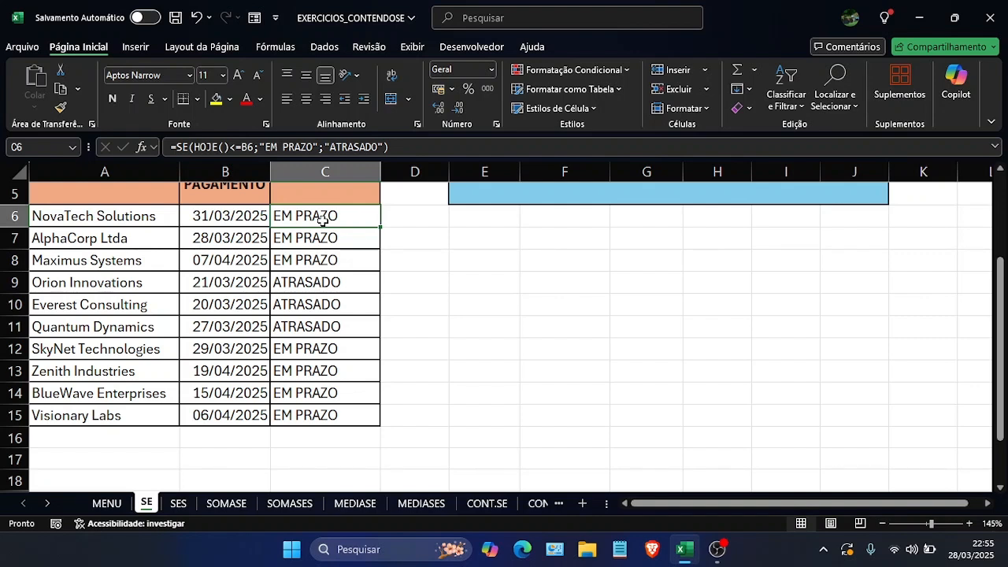
Step: Set the NovaTech Solutions payment deadline in B6 to 27/03/2025 to test the STATUS formula
{"action": "scroll", "coordinate": [322, 221], "scroll_direction": "up", "scroll_amount": 1}
{"action": "left_click", "coordinate": [323, 221]}
{"action": "scroll", "coordinate": [322, 220], "scroll_direction": "up", "scroll_amount": 1}
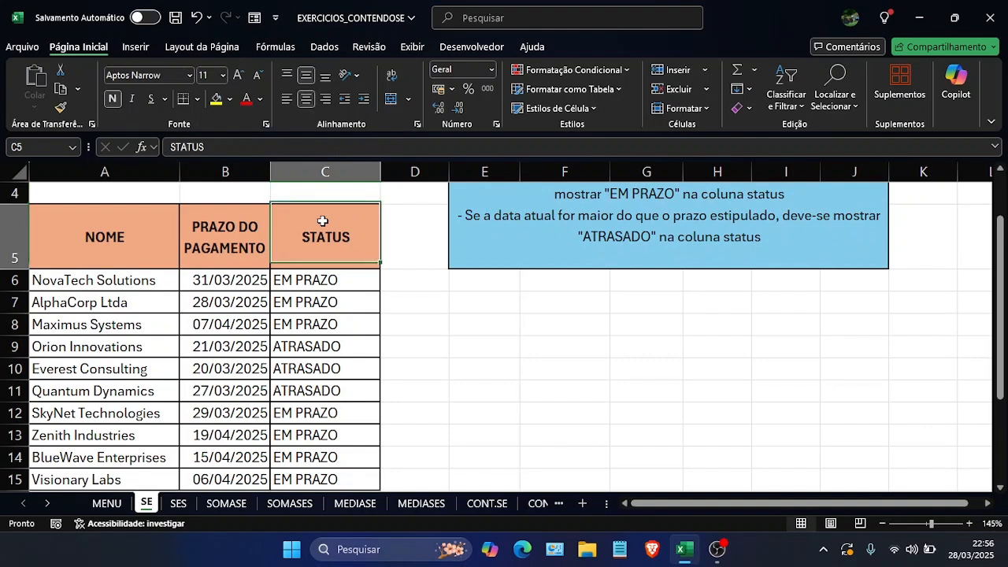
{"action": "key", "text": "Down"}
{"action": "key", "text": "Down"}
{"action": "key", "text": "Left"}
{"action": "key", "text": "Up"}
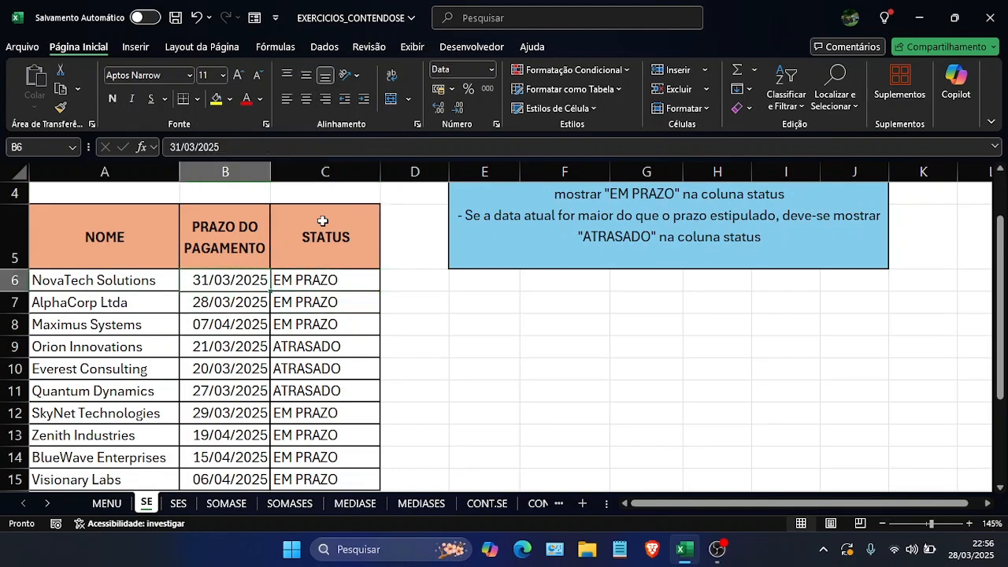
{"action": "type", "text": "27/03/"}
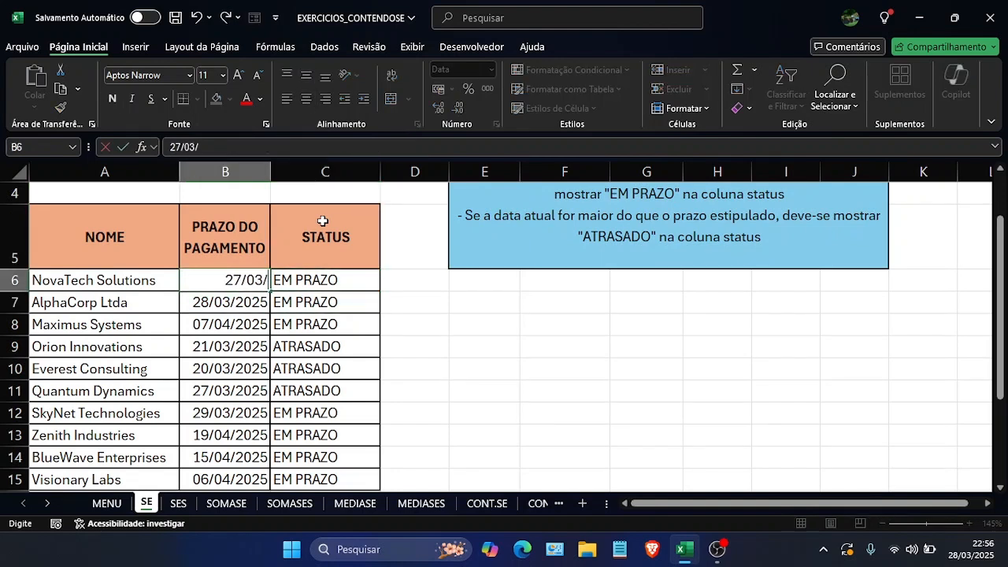
{"action": "type", "text": "2025"}
{"action": "key", "text": "Return"}
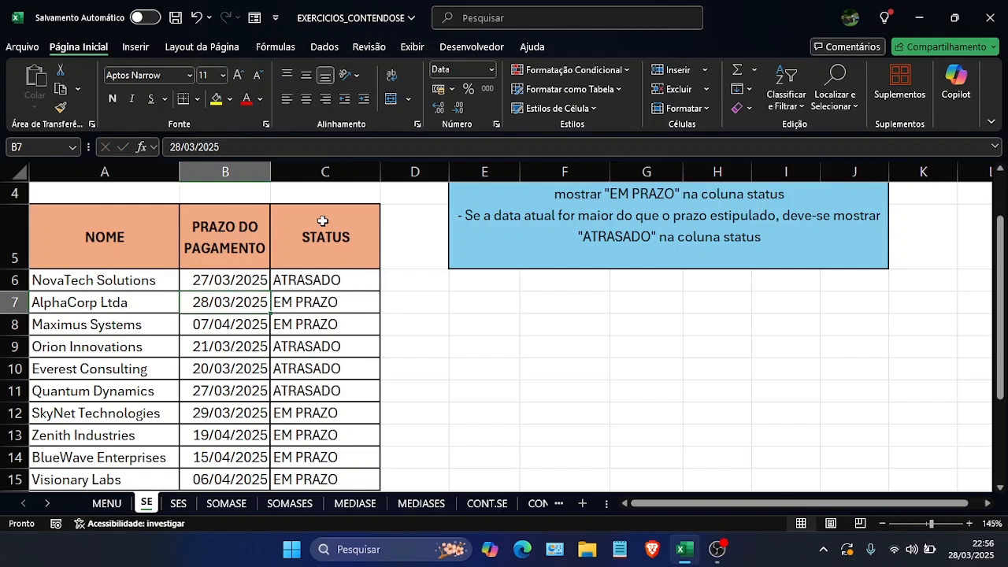
Step: Undo the deadline change in B6 and recheck the NovaTech Solutions row against the Atividade 01 instructions
{"action": "key", "text": "ctrl+z"}
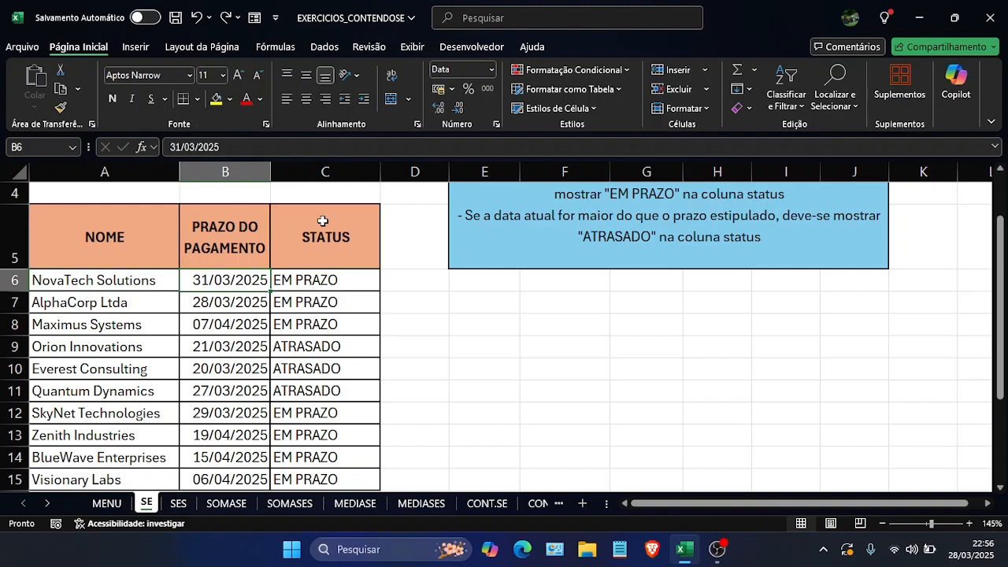
{"action": "key", "text": "Right"}
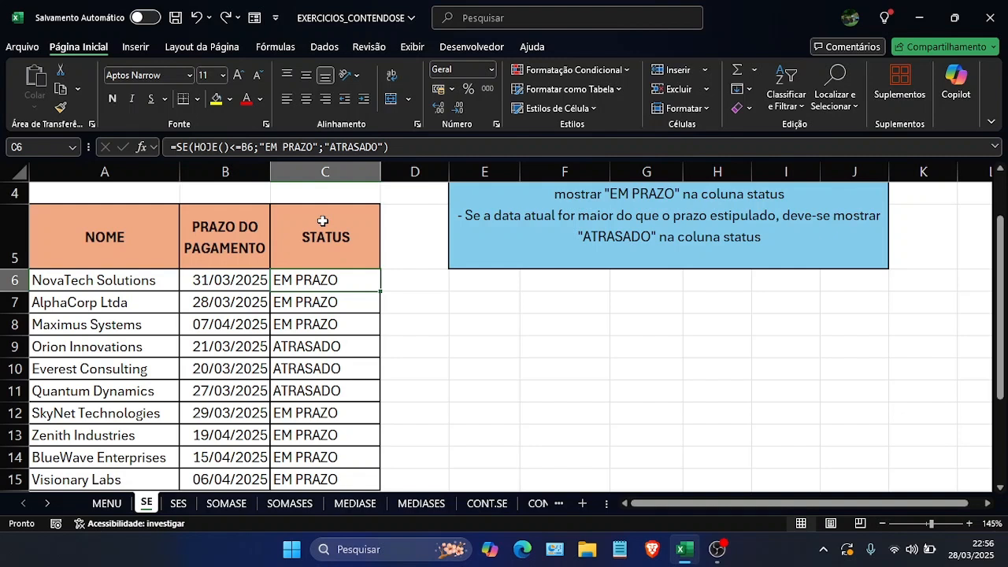
{"action": "key", "text": "Left"}
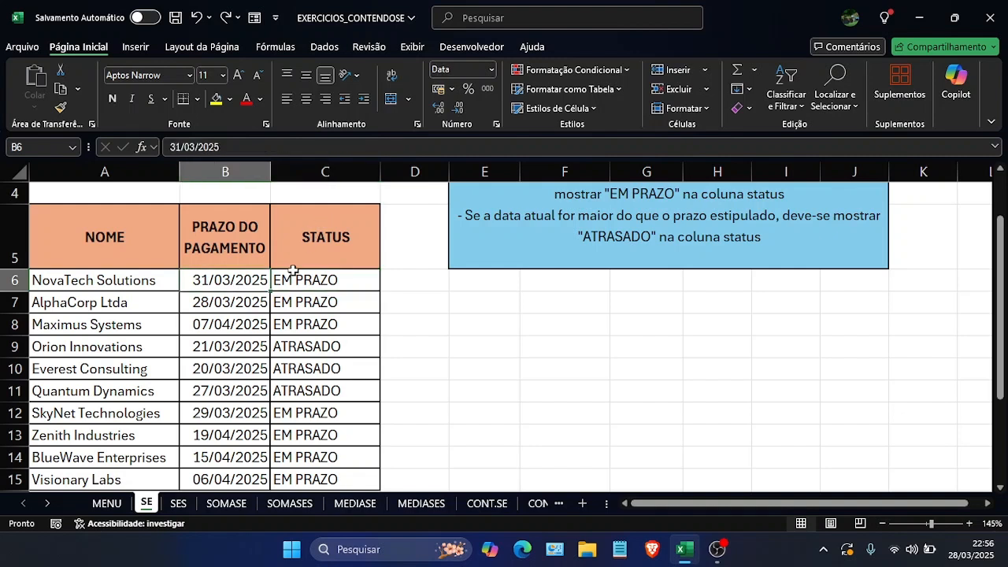
{"action": "scroll", "coordinate": [293, 270], "scroll_direction": "up", "scroll_amount": 1}
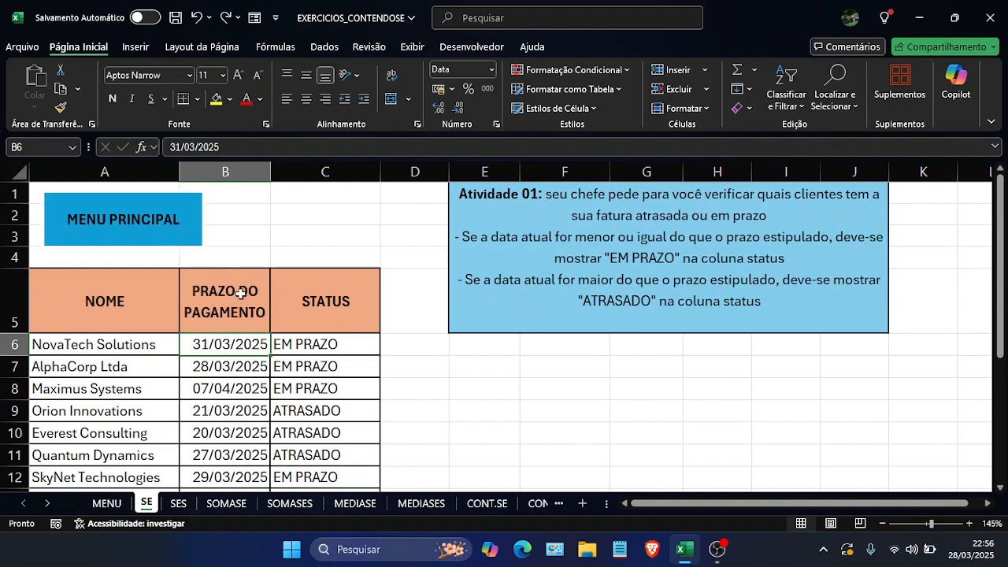
{"action": "scroll", "coordinate": [228, 283], "scroll_direction": "down", "scroll_amount": 1}
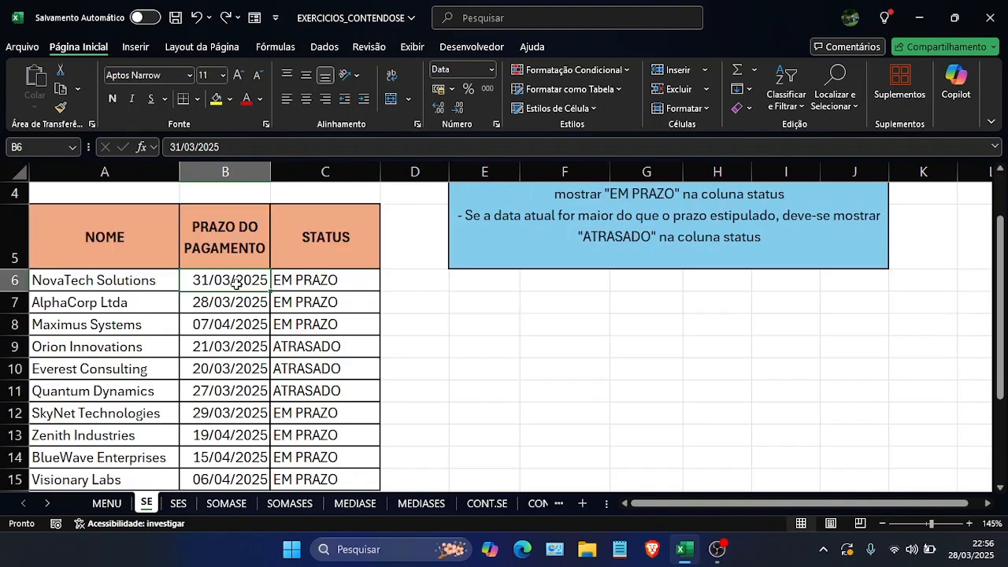
Step: On the SES sheet, begin an SES formula in SITUAÇÃO cell C6 that returns "APROVADO" when B6>=7
{"action": "key", "text": "ctrl+Page_Down"}
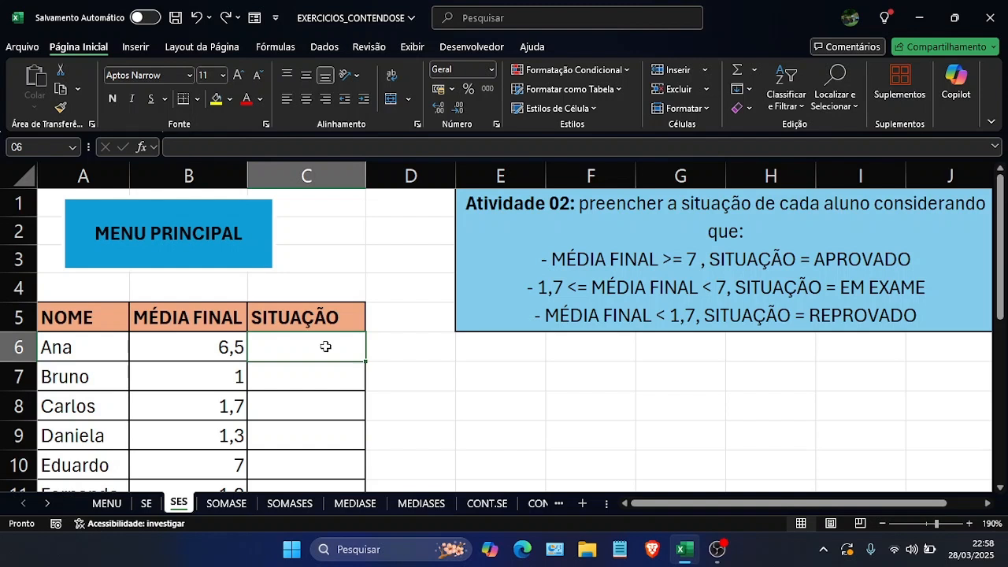
{"action": "type", "text": "="}
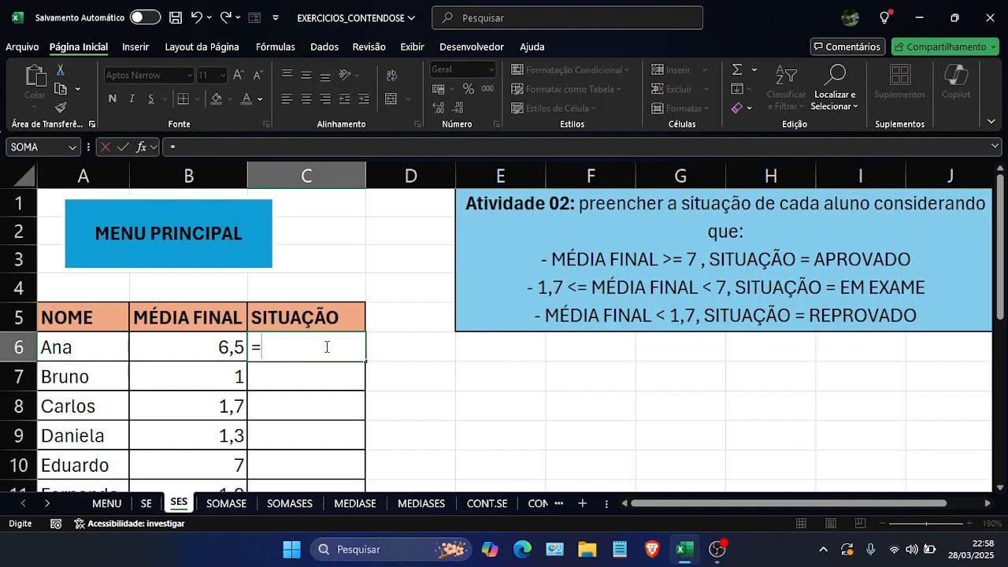
{"action": "type", "text": "ses"}
{"action": "key", "text": "Tab"}
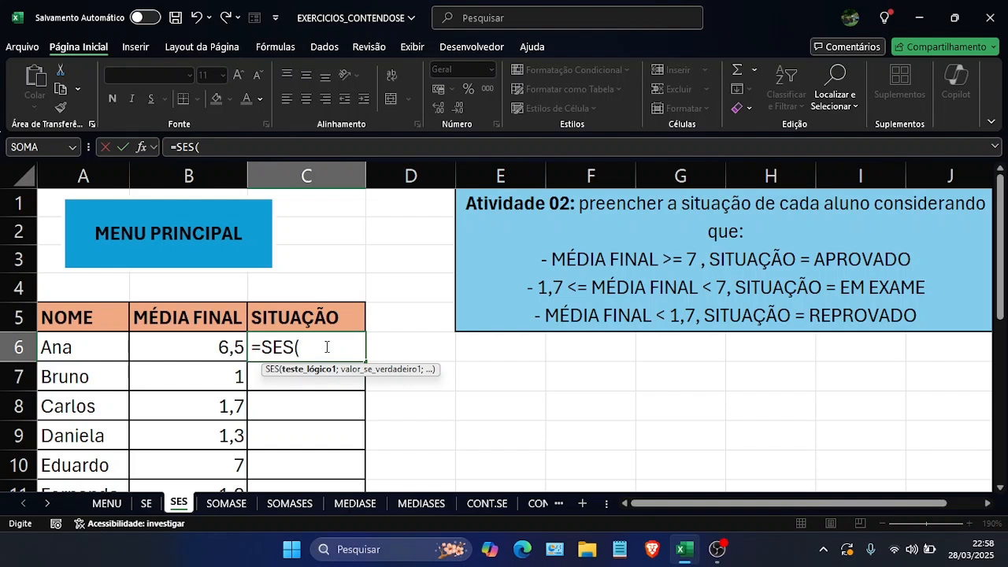
{"action": "left_click", "coordinate": [214, 349]}
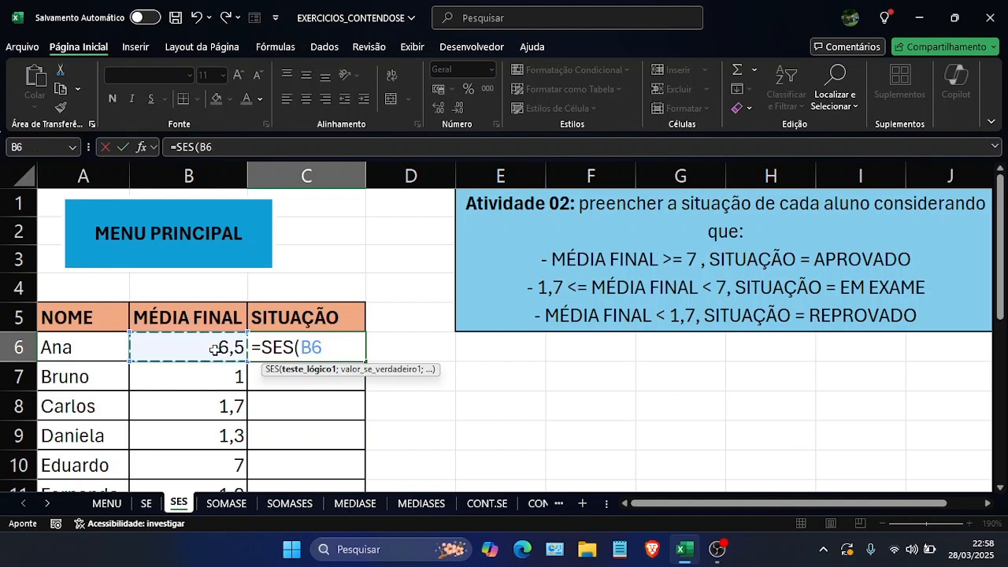
{"action": "type", "text": ">=7"}
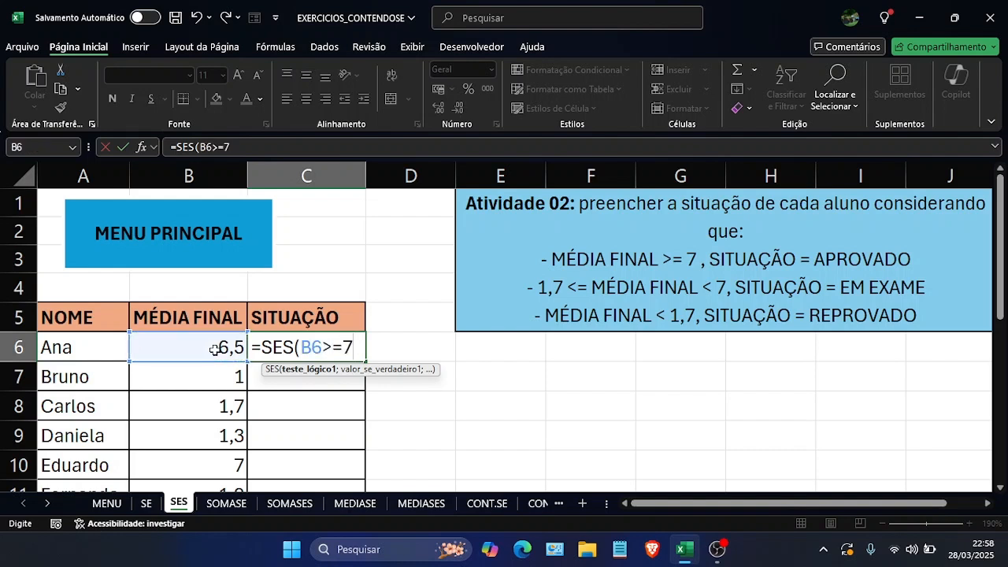
{"action": "type", "text": ";\"APROVA"}
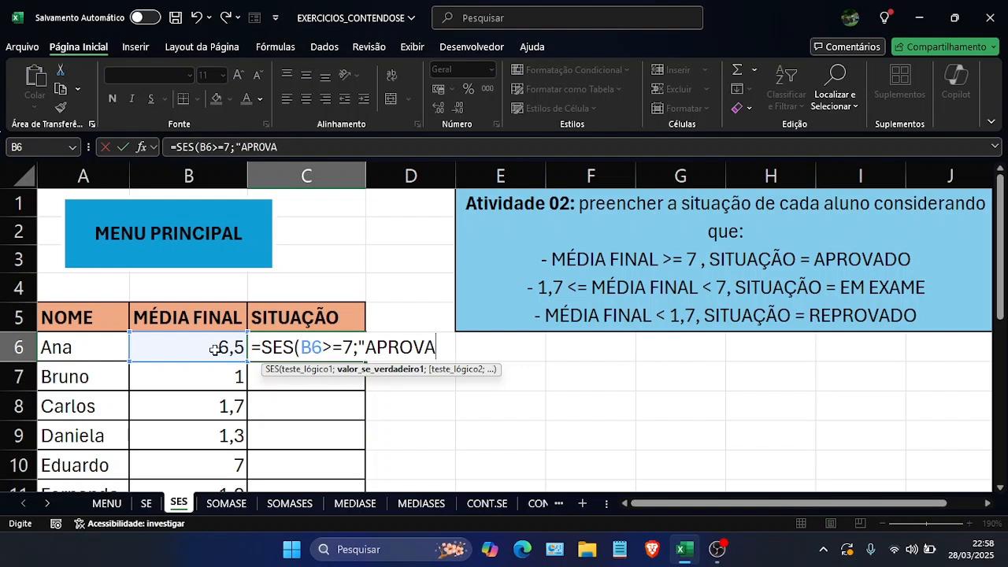
{"action": "type", "text": "DO\";"}
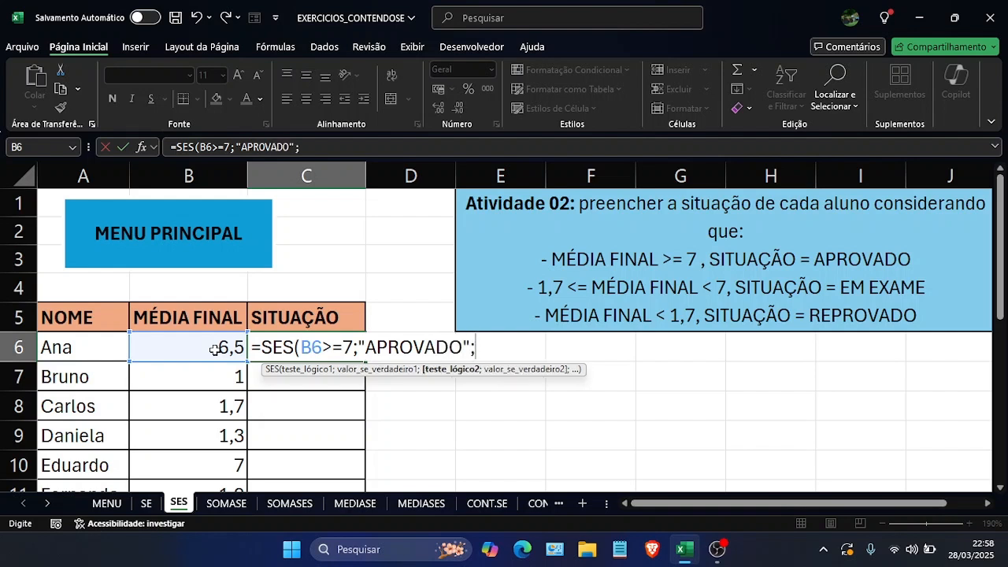
{"action": "left_click", "coordinate": [214, 349]}
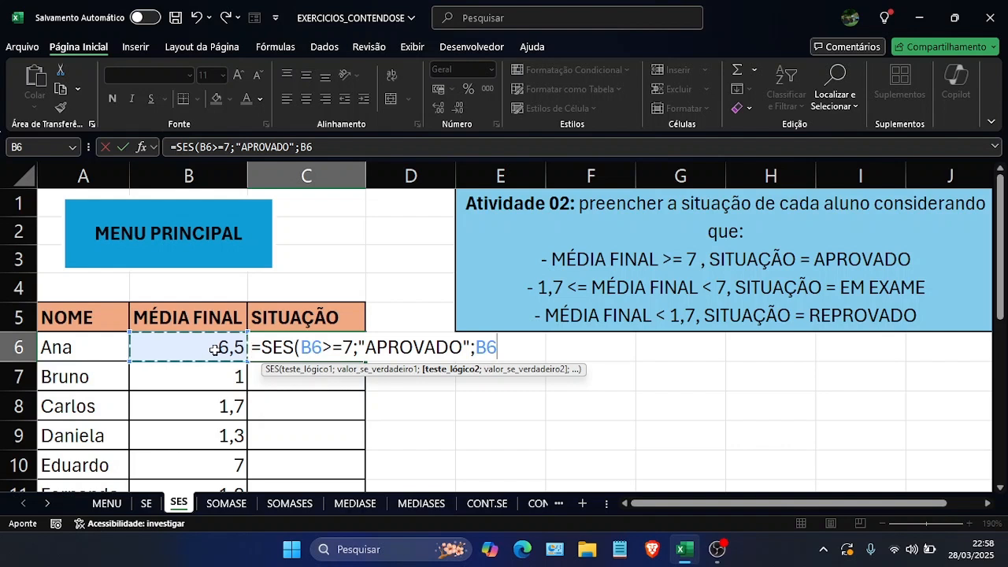
{"action": "key", "text": "BackSpace"}
{"action": "key", "text": "BackSpace"}
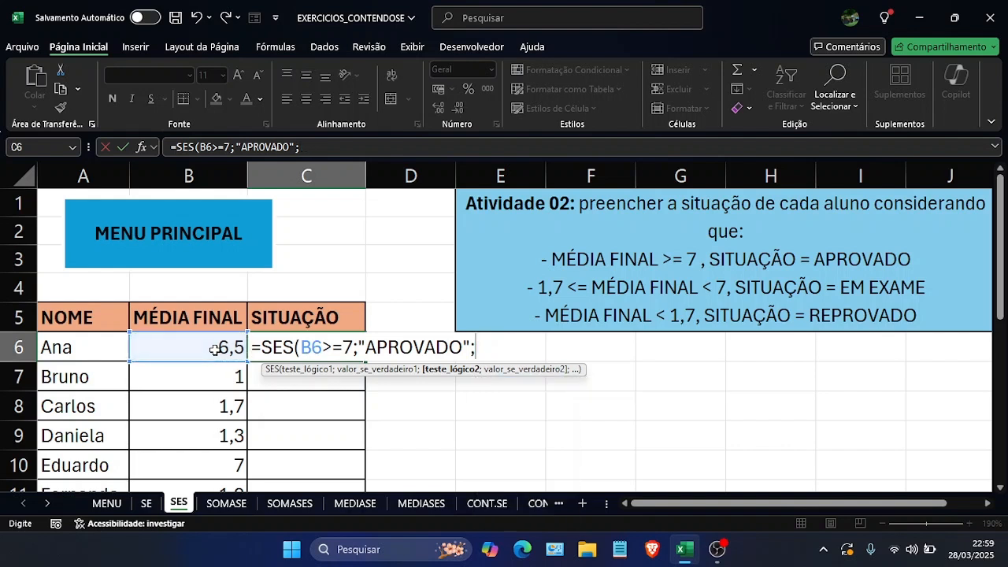
Step: Add the second condition E(B6>=1,7;B6<7) to the C6 formula, returning "EM EXAME"
{"action": "type", "text": "e("}
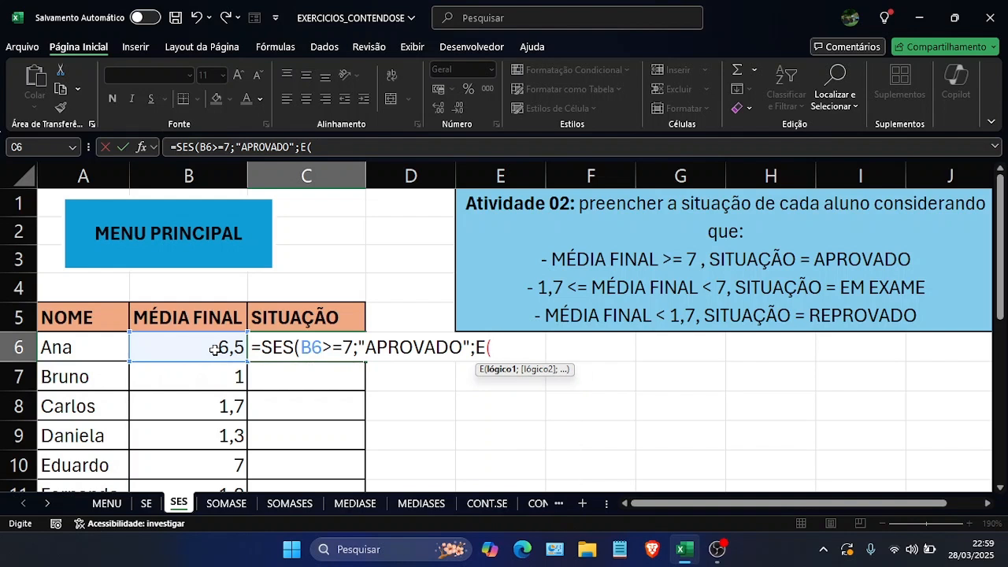
{"action": "left_click", "coordinate": [214, 348]}
{"action": "type", "text": ">"}
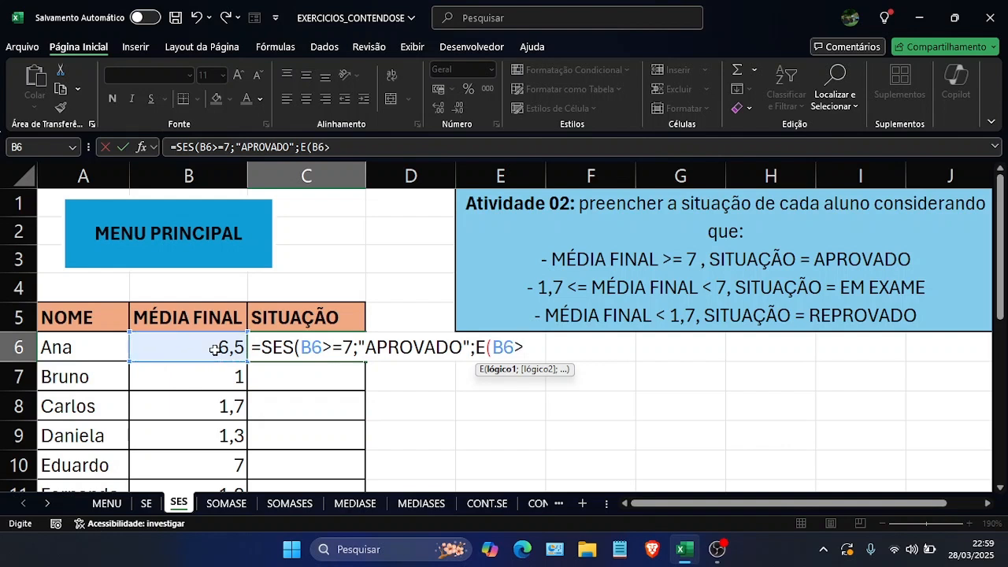
{"action": "key", "text": "BackSpace"}
{"action": "type", "text": ">"}
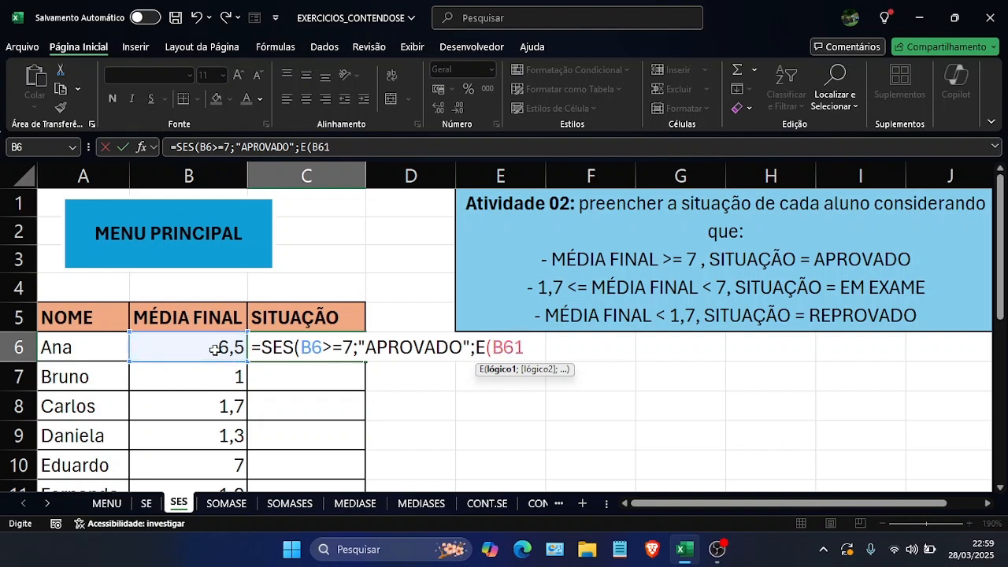
{"action": "key", "text": "BackSpace"}
{"action": "type", "text": ">=1,7;"}
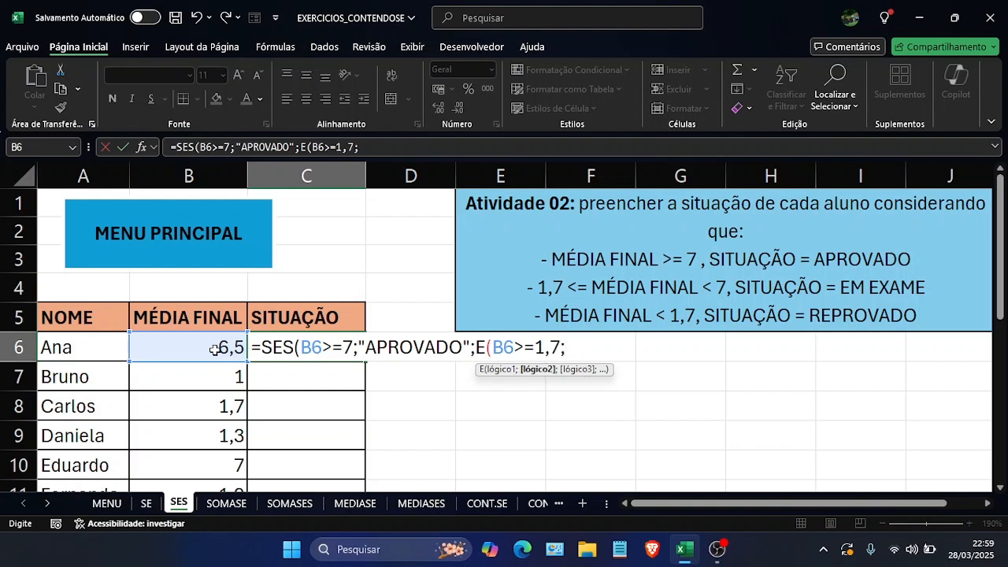
{"action": "left_click", "coordinate": [215, 350]}
{"action": "type", "text": "<"}
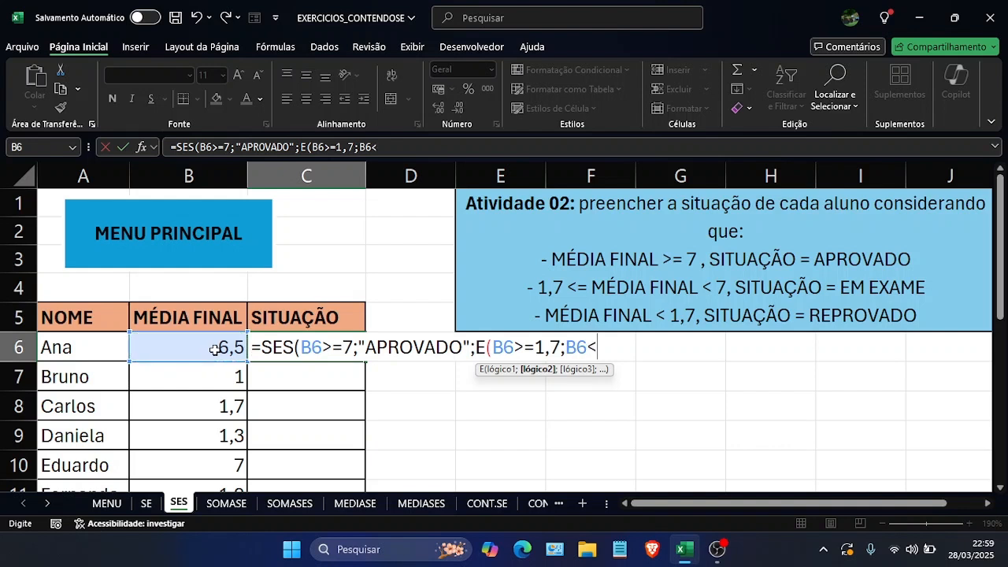
{"action": "type", "text": "7);"}
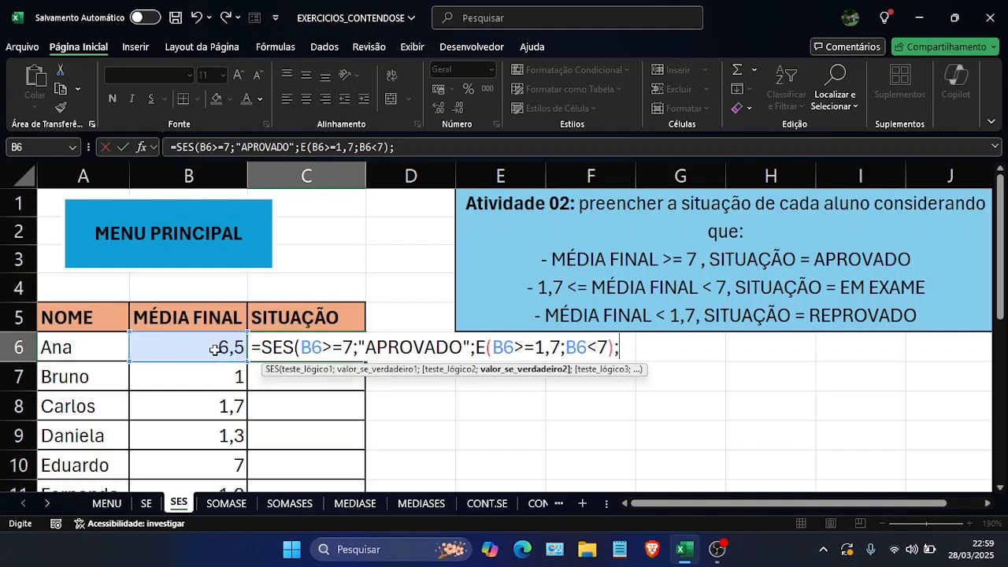
{"action": "type", "text": "\"EM EXAME\";"}
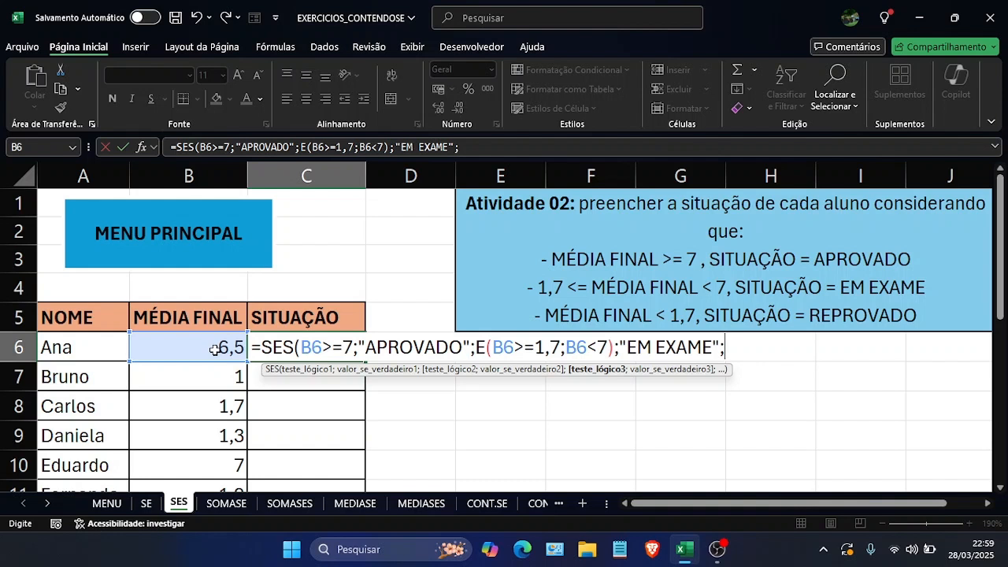
Step: Complete the C6 formula with the third condition B6<1,7 returning "REPROVADO", and commit it
{"action": "left_click", "coordinate": [214, 349]}
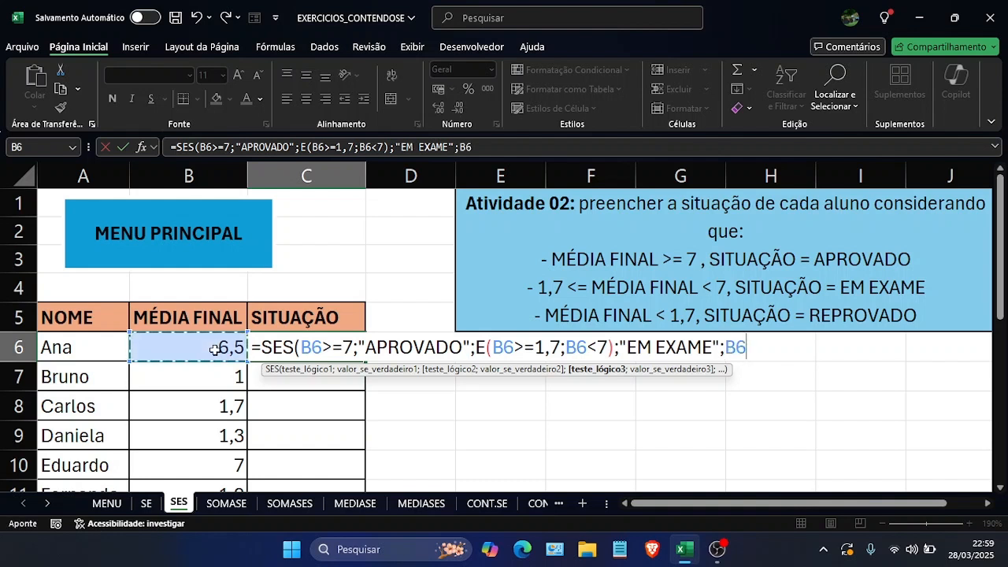
{"action": "type", "text": "<"}
{"action": "type", "text": "1,7;"}
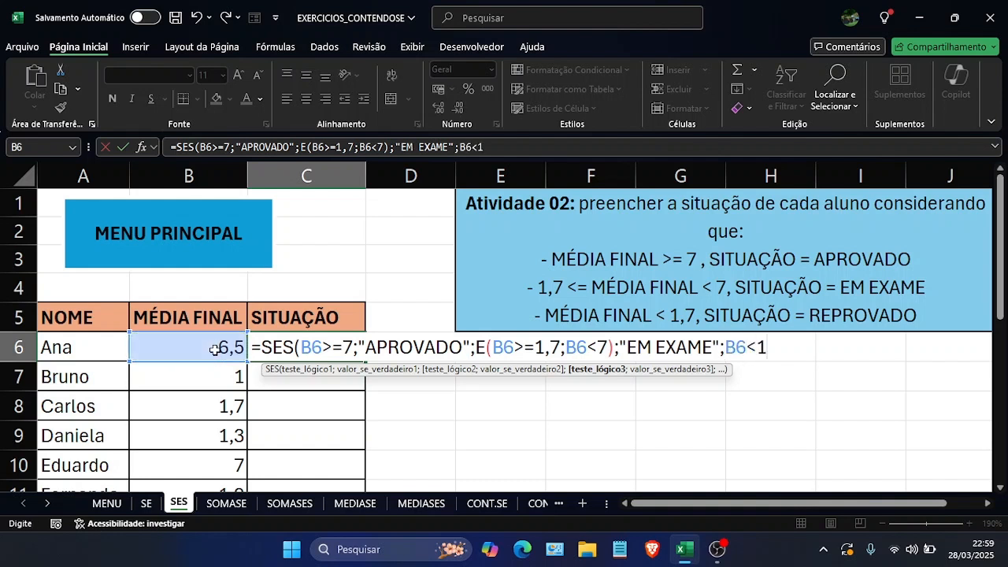
{"action": "type", "text": "\"REP"}
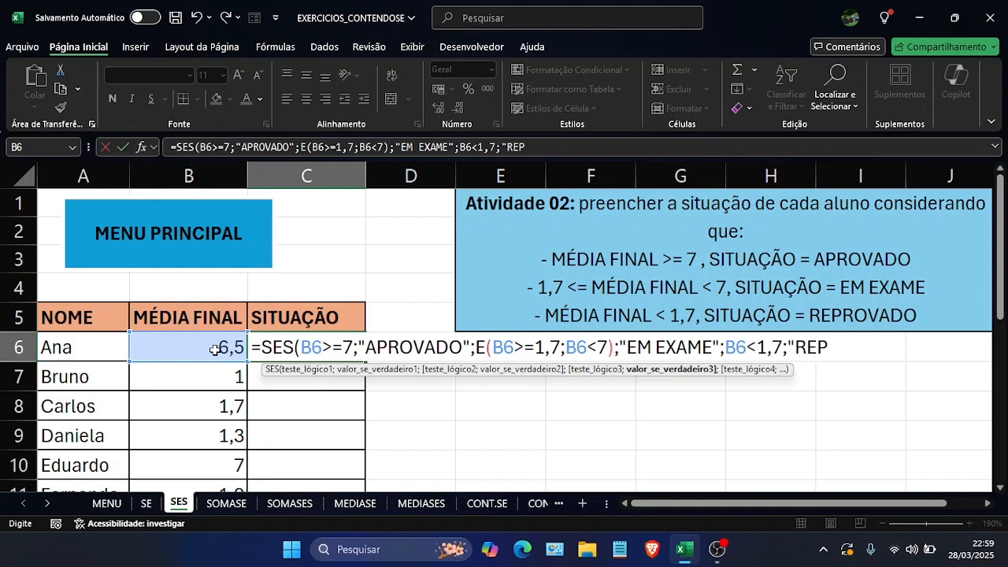
{"action": "type", "text": "ROVADO\")"}
{"action": "key", "text": "Return"}
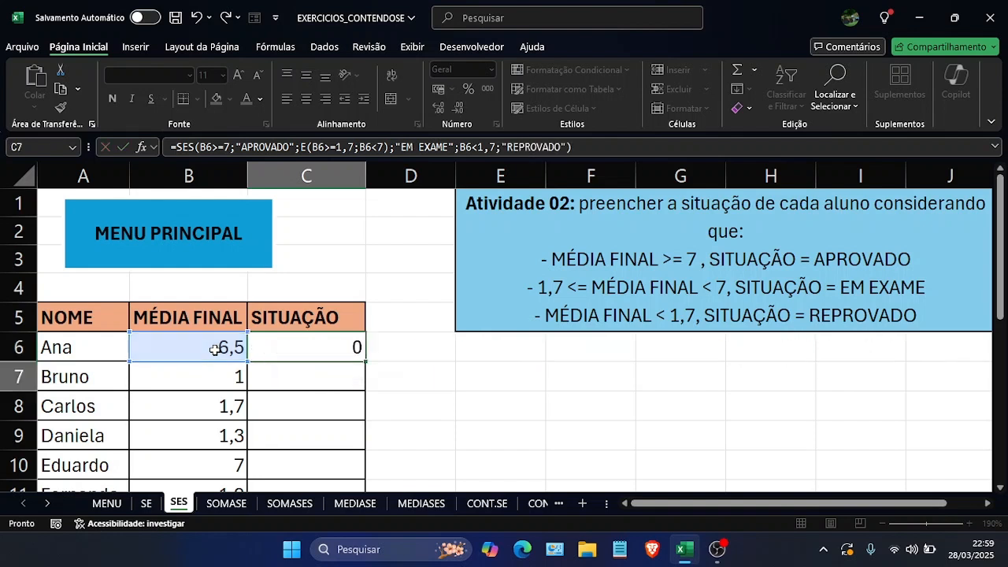
Step: Fill the SITUAÇÃO formula from C6 down the column for all the remaining students
{"action": "scroll", "coordinate": [259, 335], "scroll_direction": "down", "scroll_amount": 2}
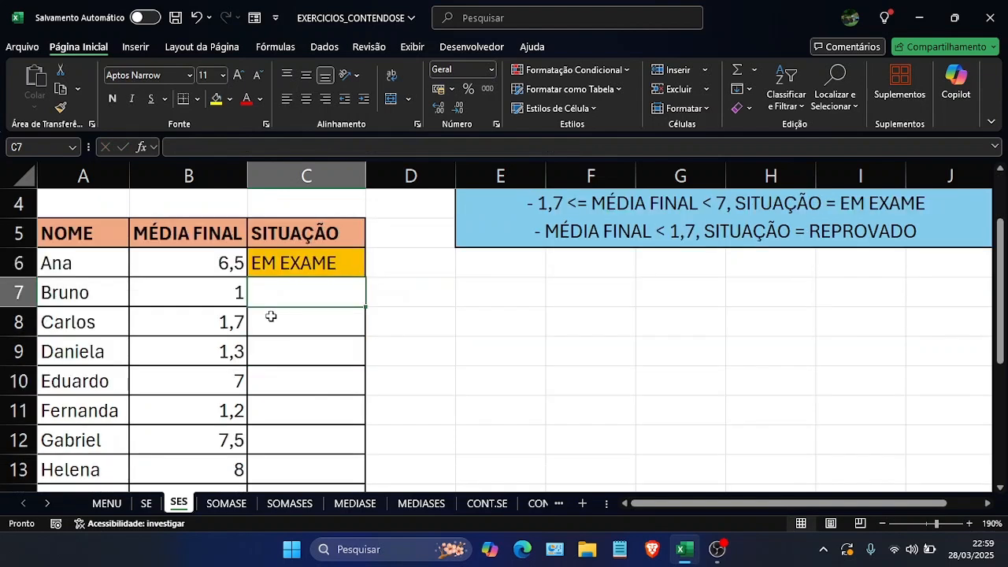
{"action": "scroll", "coordinate": [339, 244], "scroll_direction": "up", "scroll_amount": 1}
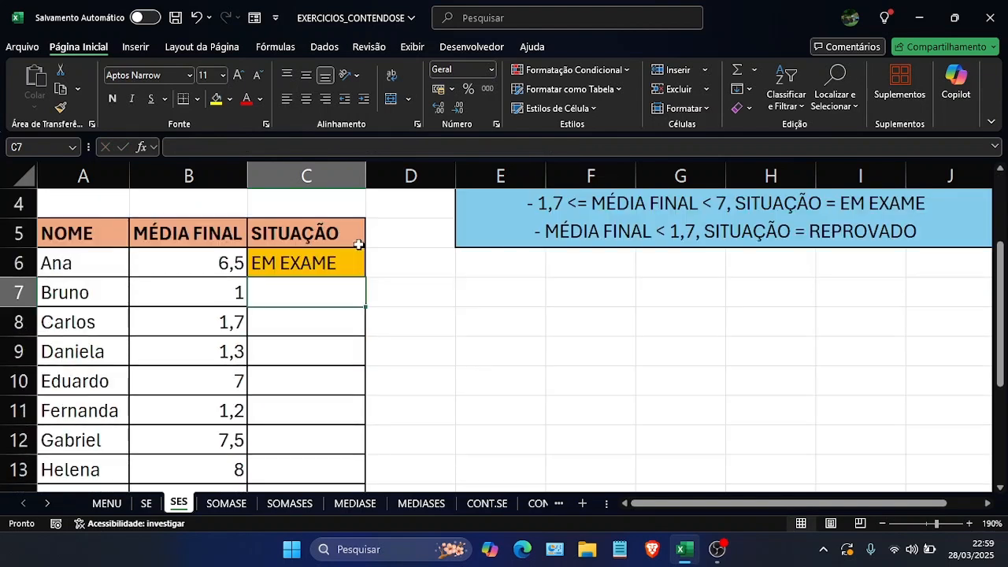
{"action": "left_click", "coordinate": [353, 256]}
{"action": "double_click", "coordinate": [366, 279]}
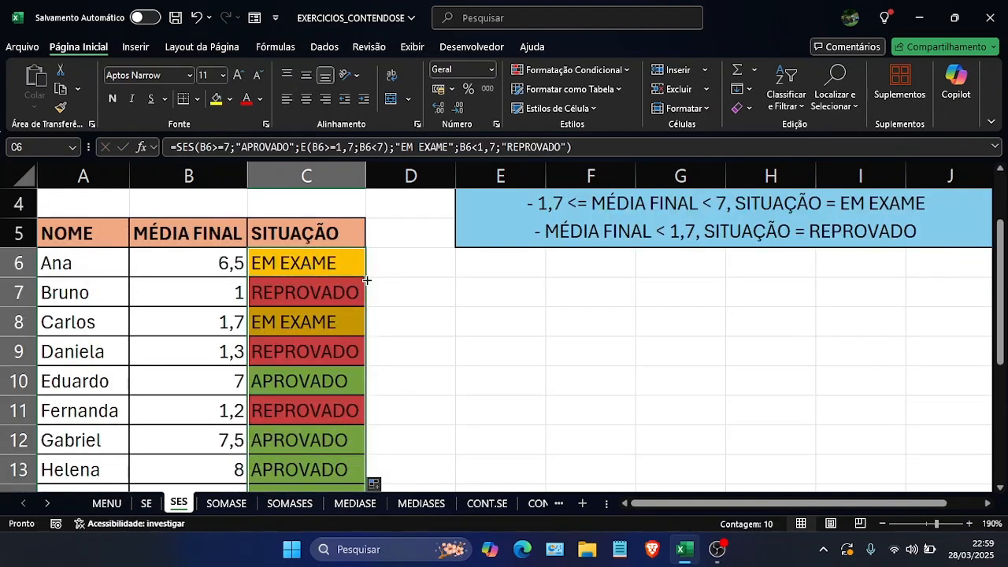
{"action": "key", "text": "Left"}
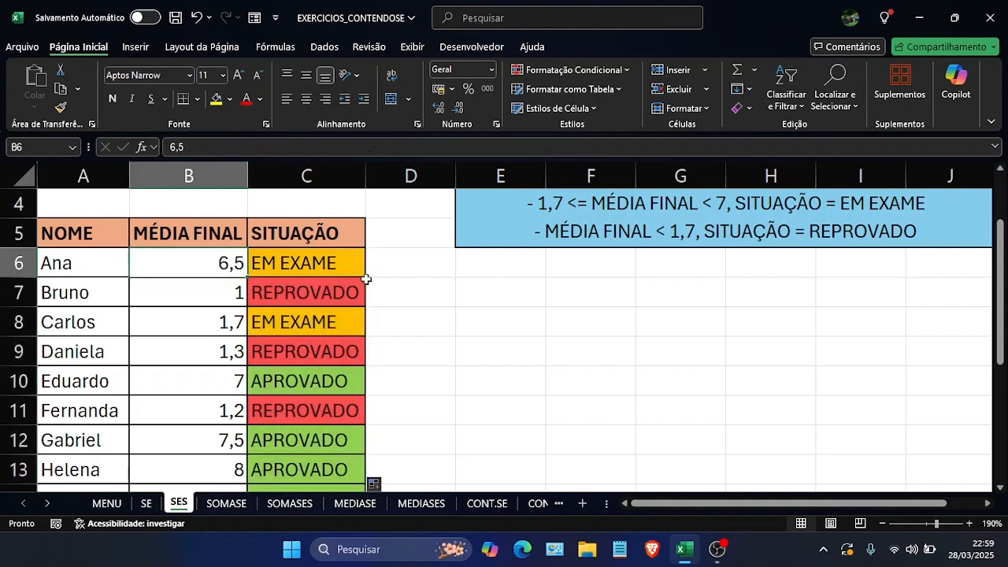
Step: Examine the SITUAÇÃO formulas and results in C6:C15 against each student's MÉDIA FINAL and the Atividade 02 criteria
{"action": "key", "text": "Right"}
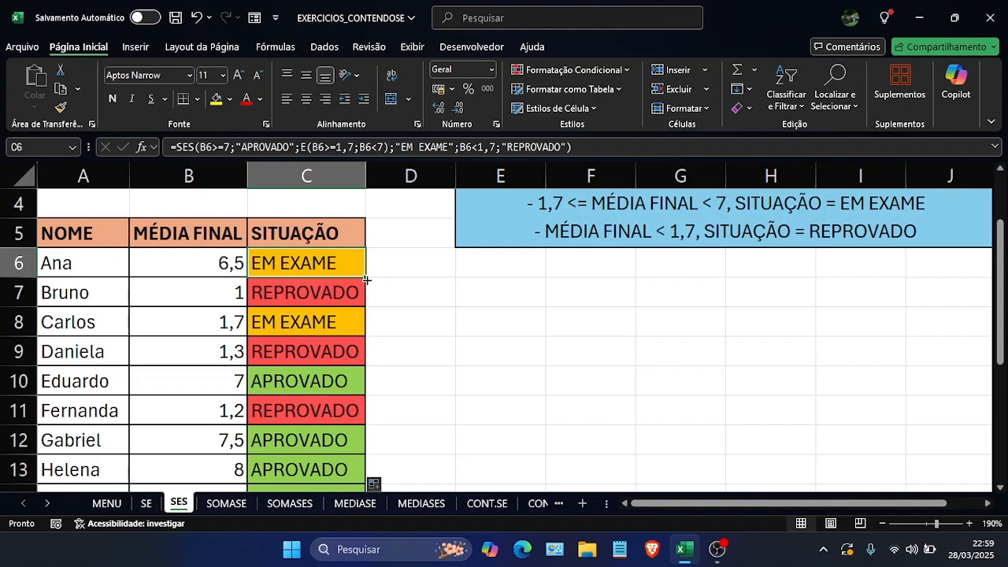
{"action": "key", "text": "Left"}
{"action": "key", "text": "Right"}
{"action": "key", "text": "Left"}
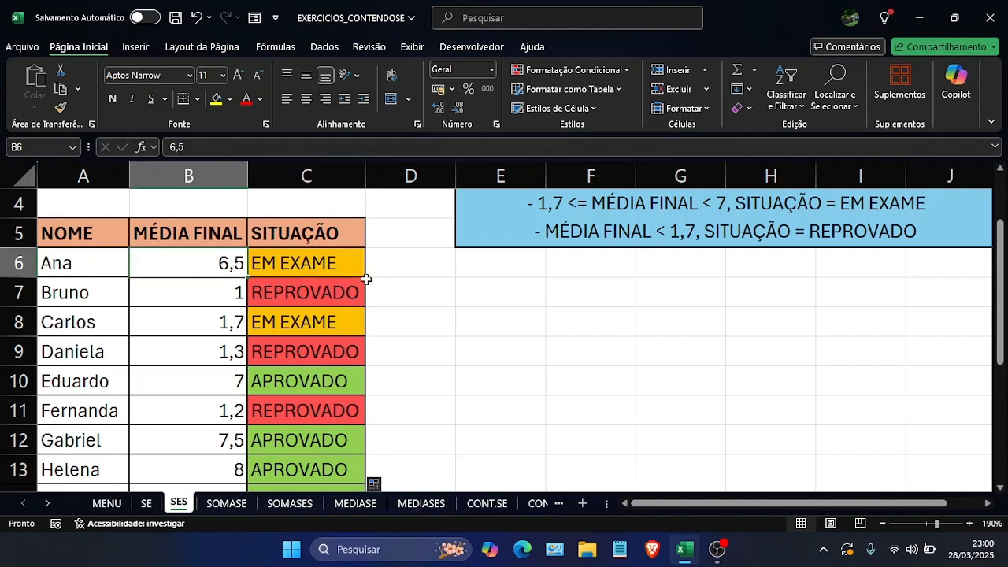
{"action": "key", "text": "Down"}
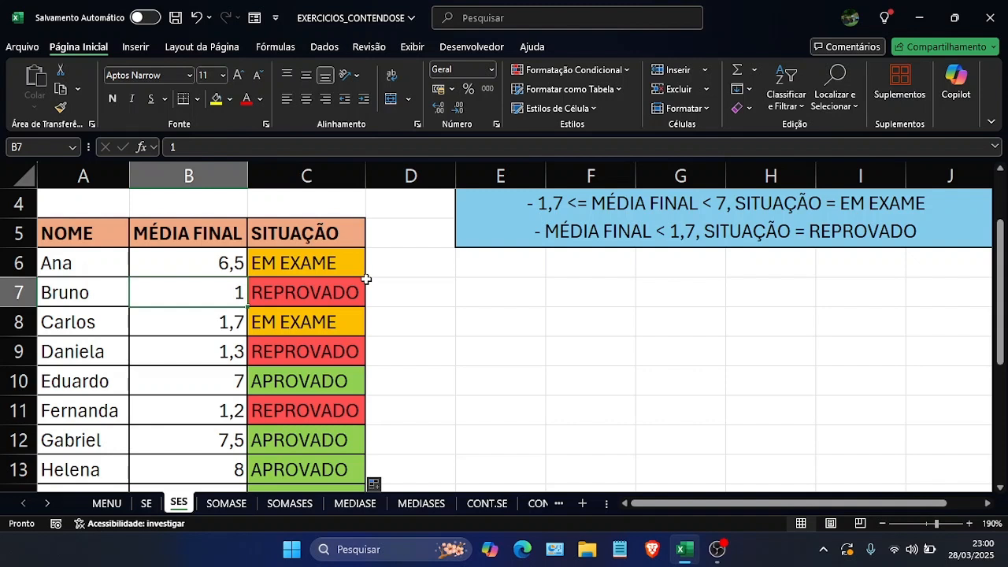
{"action": "key", "text": "Right"}
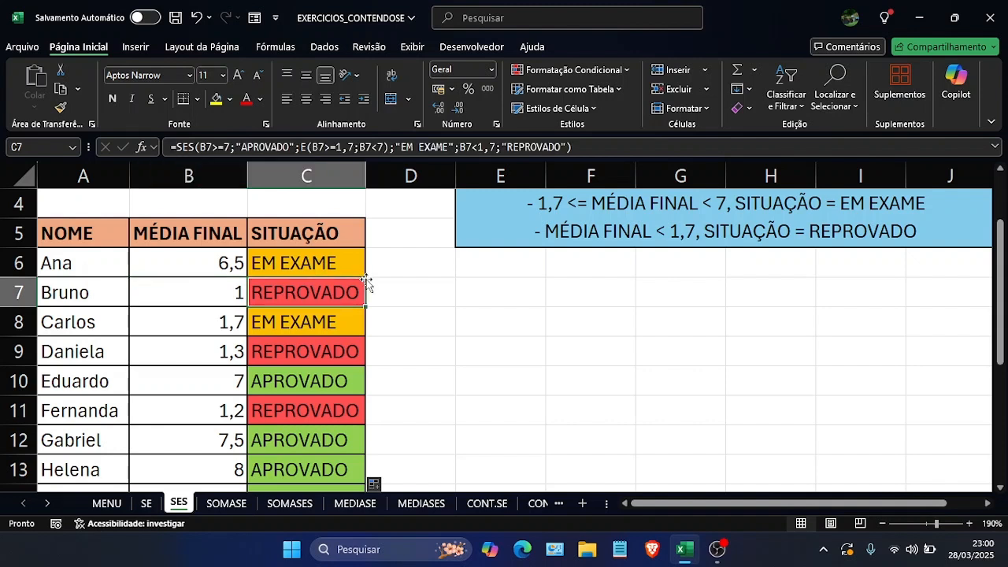
{"action": "key", "text": "Down"}
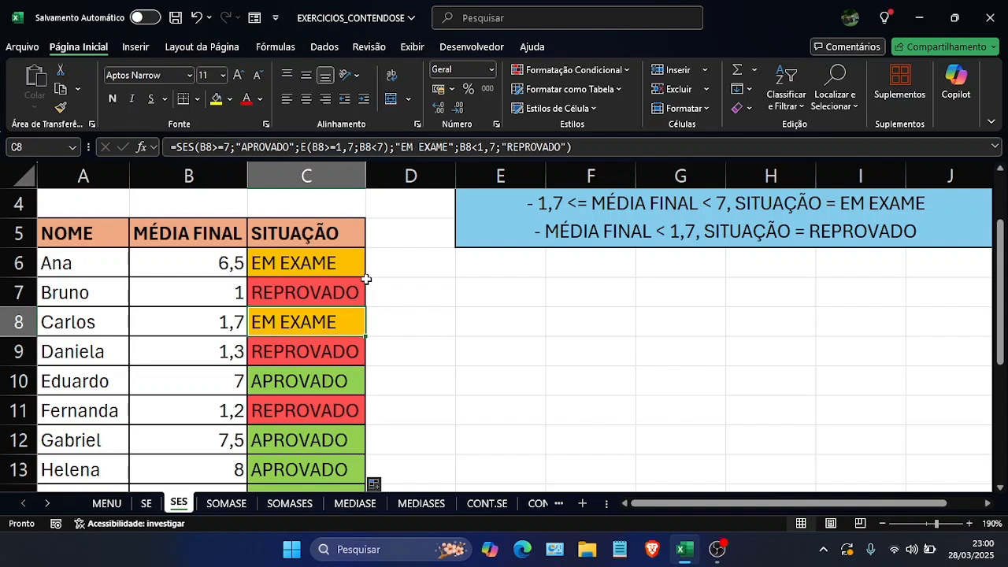
{"action": "key", "text": "Left"}
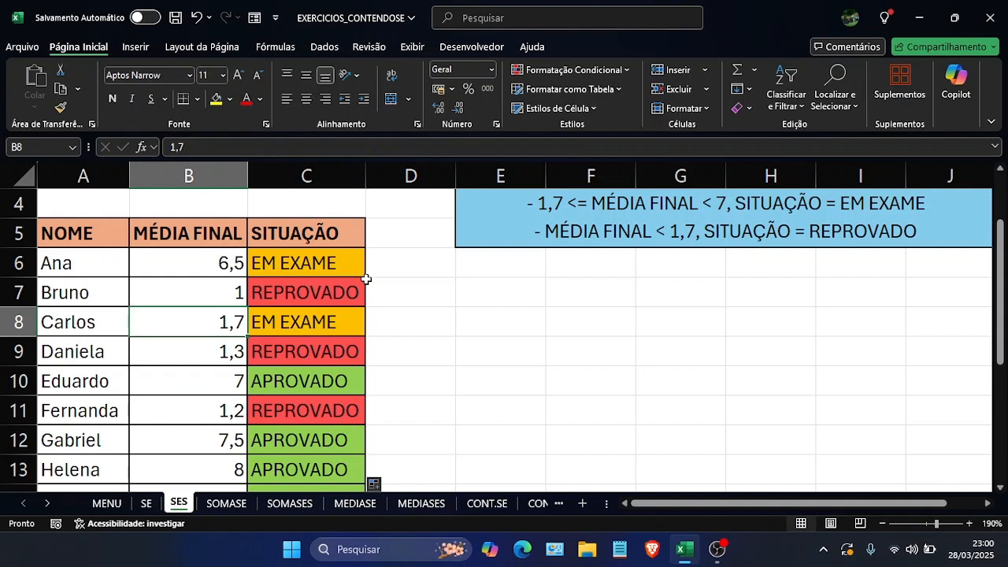
{"action": "key", "text": "Right"}
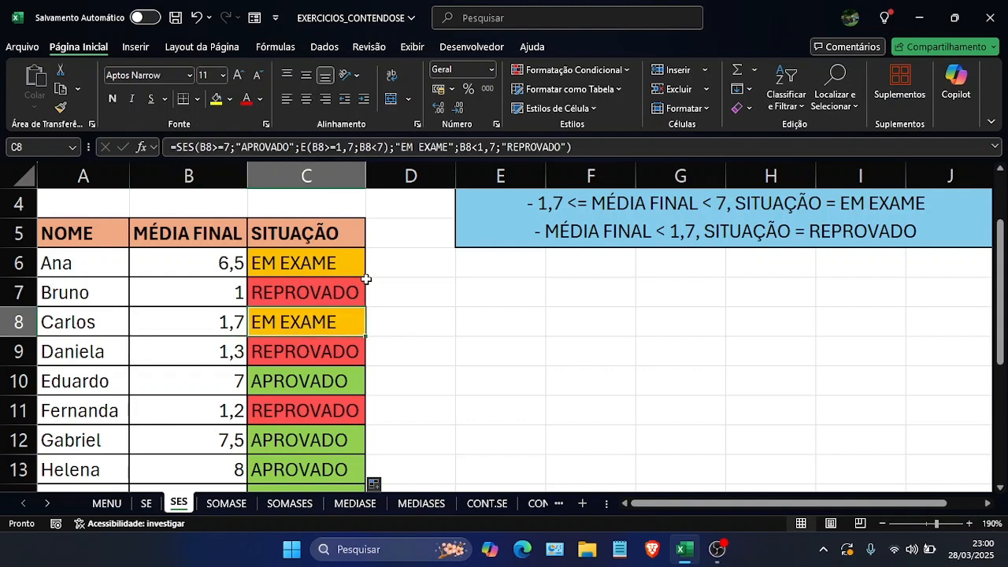
{"action": "key", "text": "Down"}
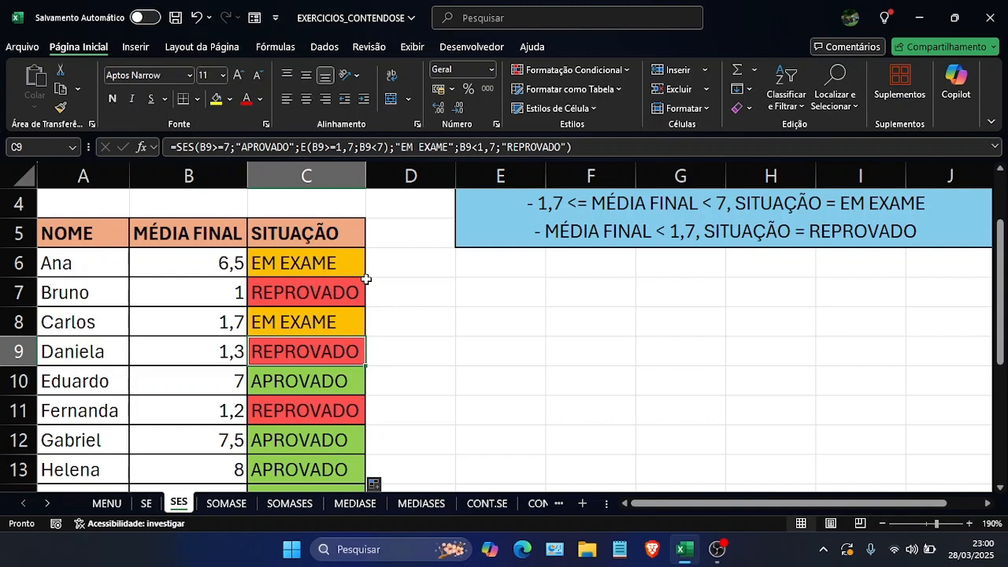
{"action": "key", "text": "Down"}
{"action": "key", "text": "Down"}
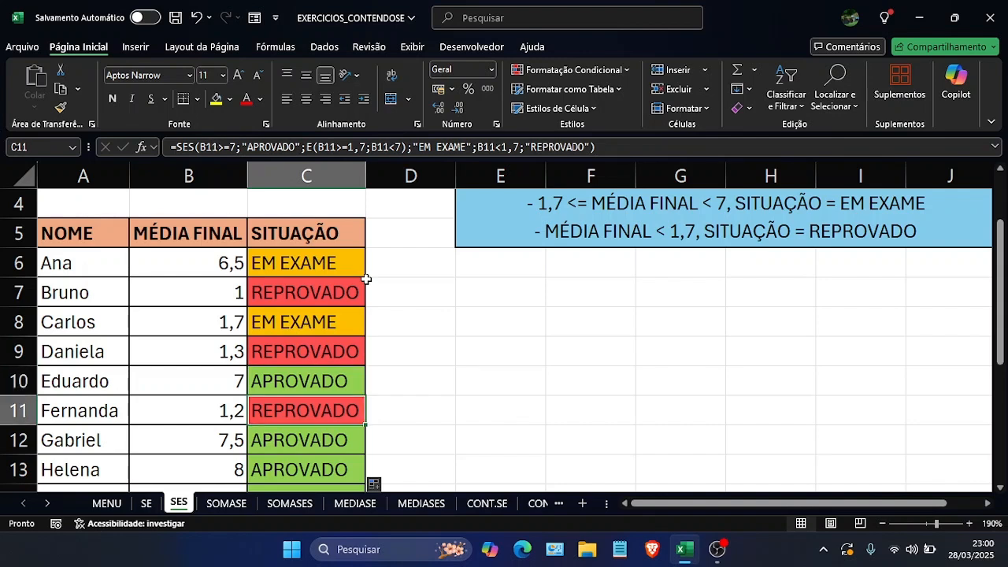
{"action": "key", "text": "Down"}
{"action": "key", "text": "Down"}
{"action": "key", "text": "Down"}
{"action": "key", "text": "Down"}
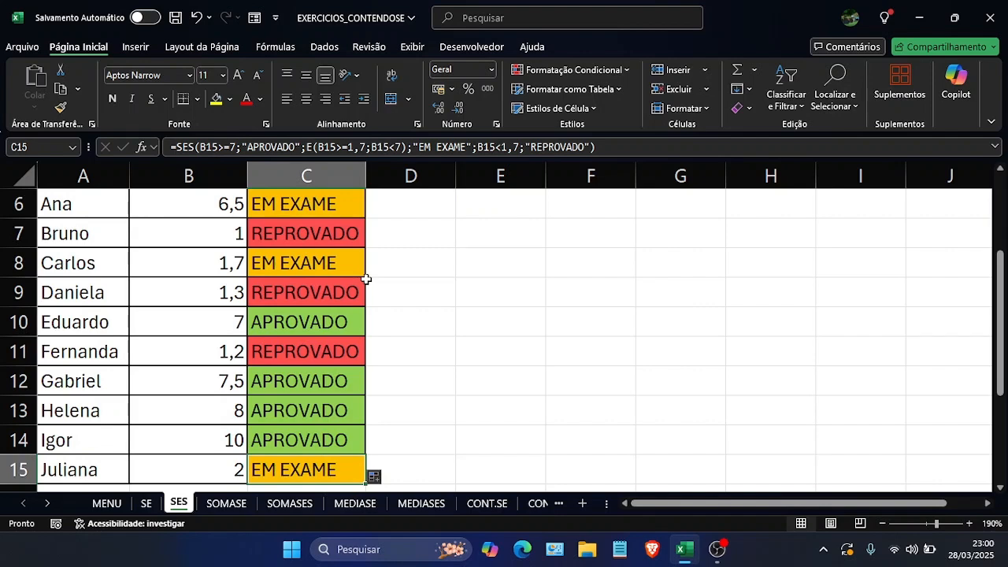
{"action": "scroll", "coordinate": [360, 285], "scroll_direction": "up", "scroll_amount": 1}
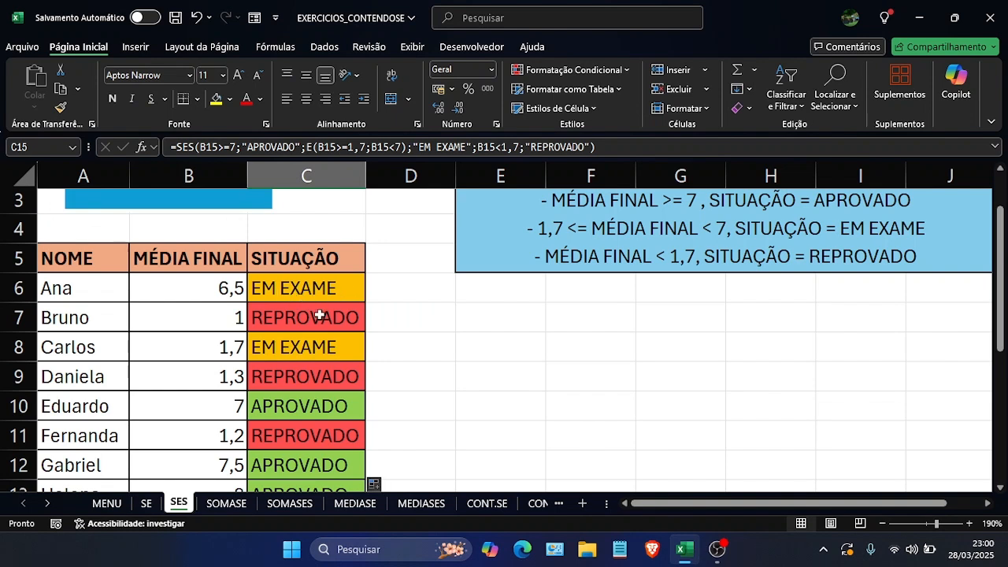
{"action": "scroll", "coordinate": [315, 315], "scroll_direction": "up", "scroll_amount": 1}
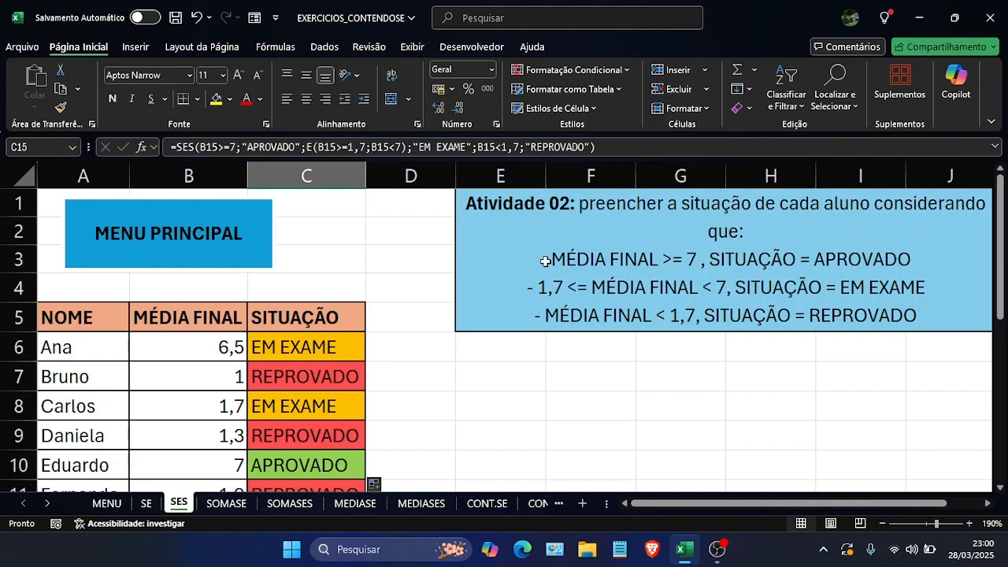
Step: Try a MÉDIA FINAL of 7 in B6 to test the SITUAÇÃO formula, and undo the change
{"action": "left_click", "coordinate": [231, 358]}
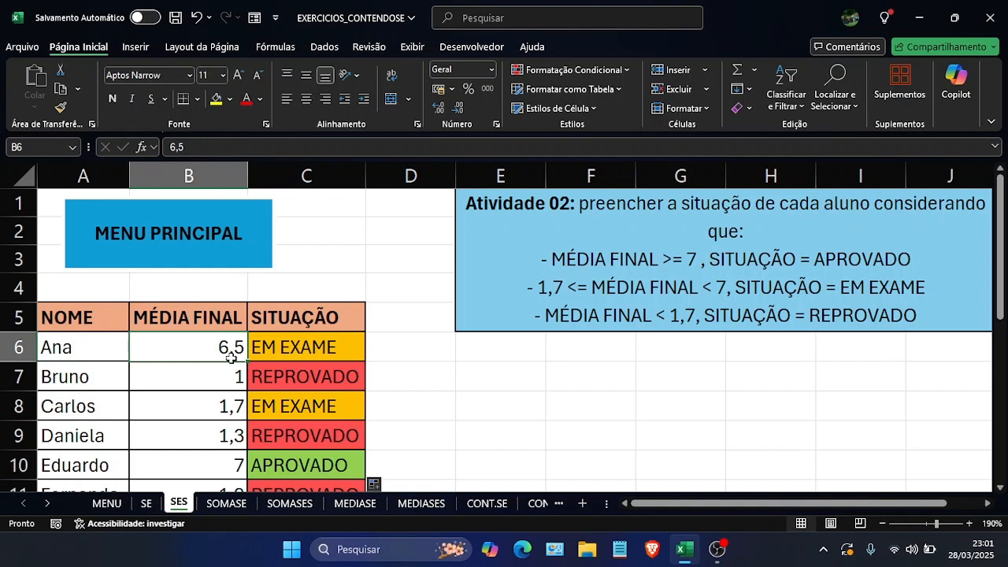
{"action": "type", "text": "7"}
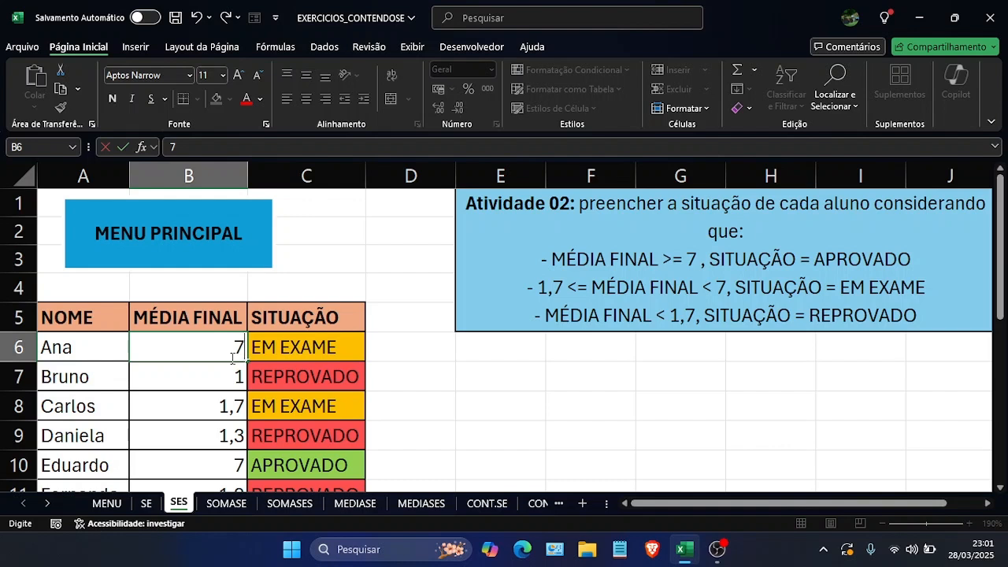
{"action": "key", "text": "Return"}
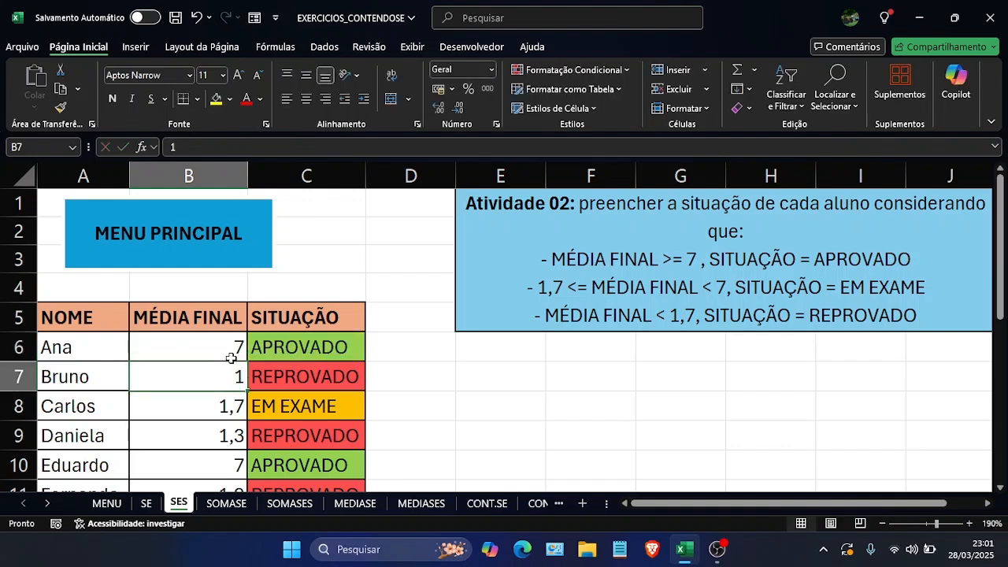
{"action": "key", "text": "ctrl+z"}
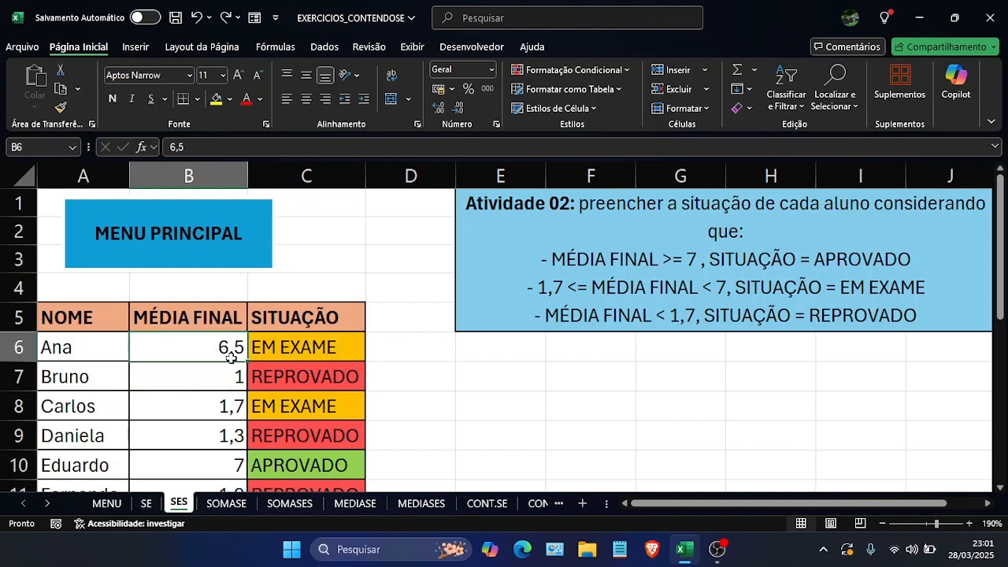
Step: Set the first student's MÉDIA FINAL in B6 to 7
{"action": "key", "text": "Down"}
{"action": "key", "text": "Down"}
{"action": "key", "text": "Down"}
{"action": "key", "text": "Up"}
{"action": "key", "text": "Up"}
{"action": "key", "text": "Up"}
{"action": "type", "text": "6"}
{"action": "key", "text": "BackSpace"}
{"action": "type", "text": "7"}
{"action": "key", "text": "Return"}
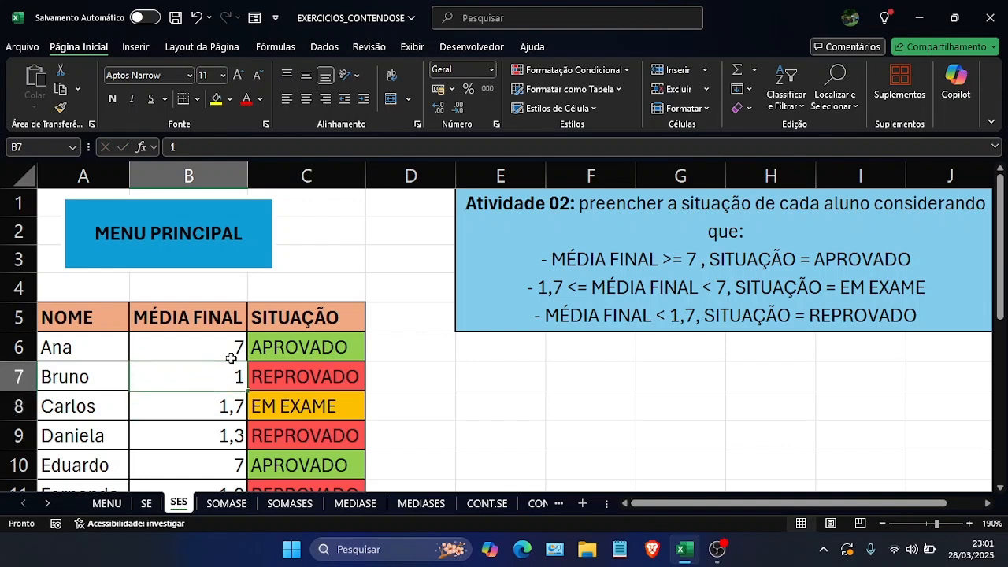
Step: Set the second student's MÉDIA FINAL in B7 to 1,7
{"action": "key", "text": "BackSpace"}
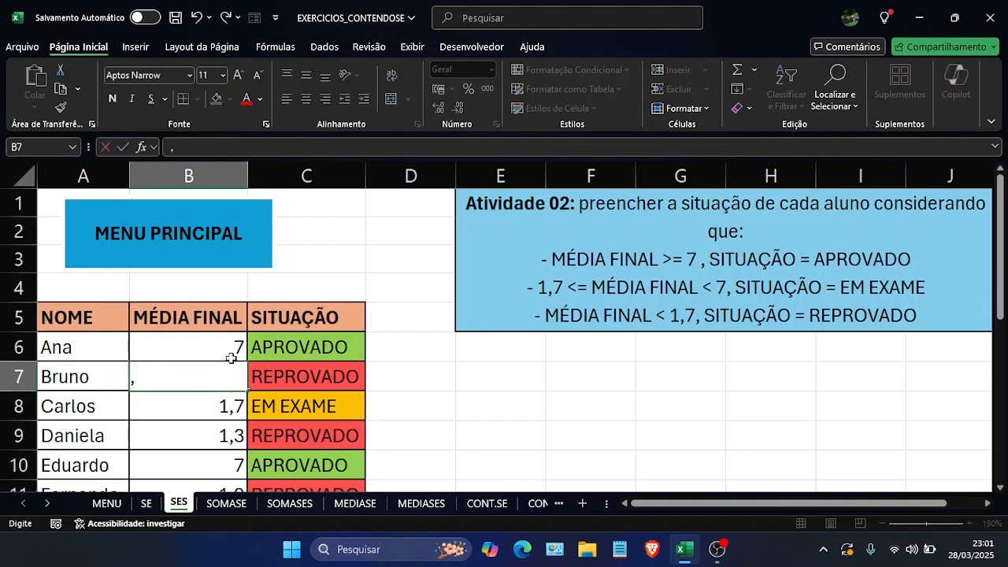
{"action": "type", "text": "1,7"}
{"action": "key", "text": "Return"}
Step: Set the third student's MÉDIA FINAL in B8 to 8,5
{"action": "key", "text": "Down"}
{"action": "key", "text": "Down"}
{"action": "key", "text": "Down"}
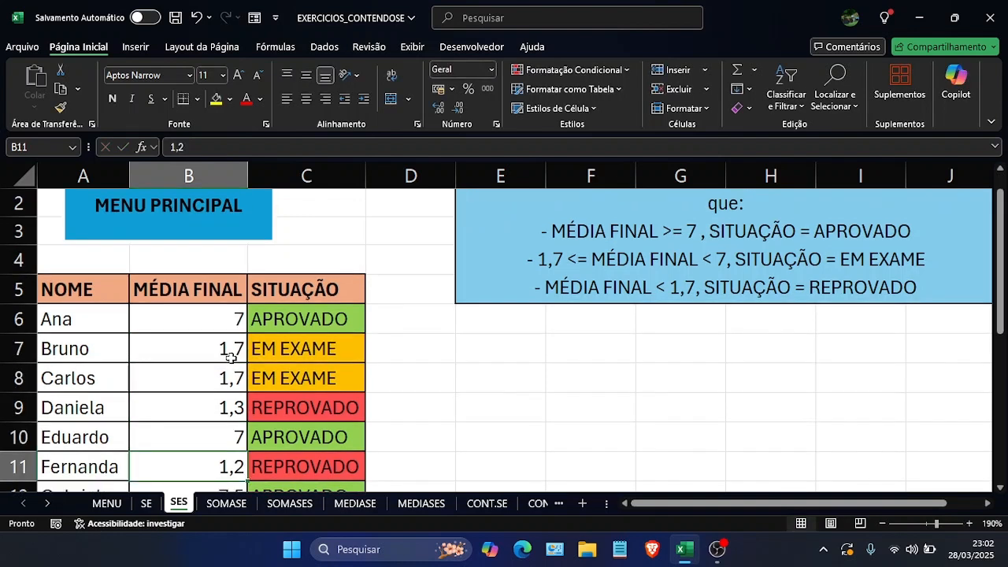
{"action": "key", "text": "Up"}
{"action": "key", "text": "Up"}
{"action": "key", "text": "Up"}
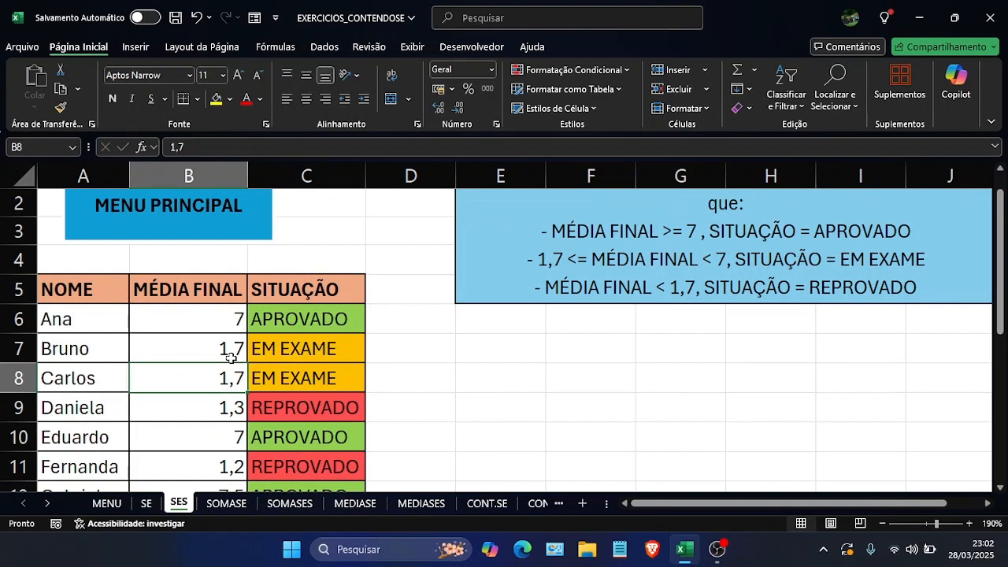
{"action": "type", "text": "8,5"}
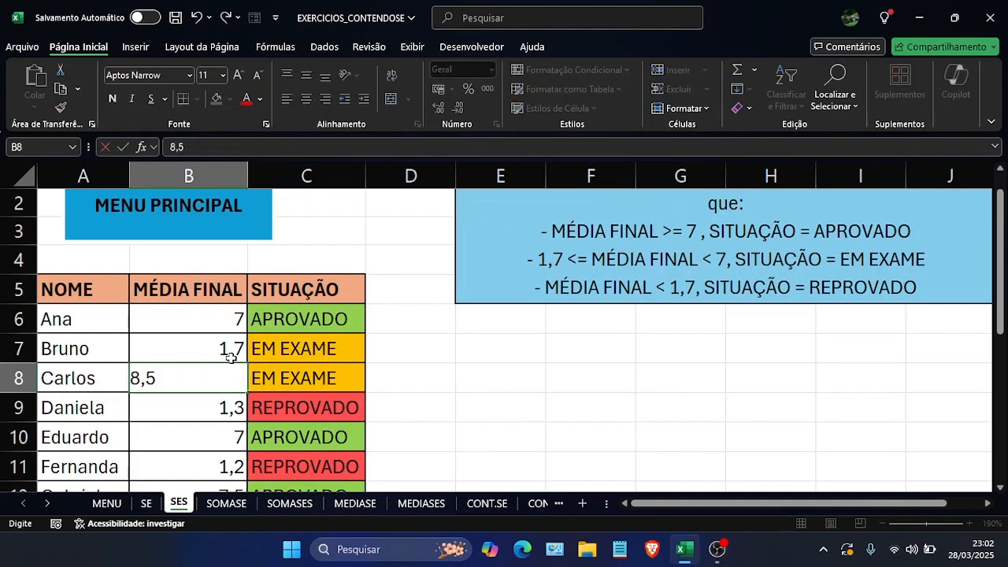
{"action": "key", "text": "Return"}
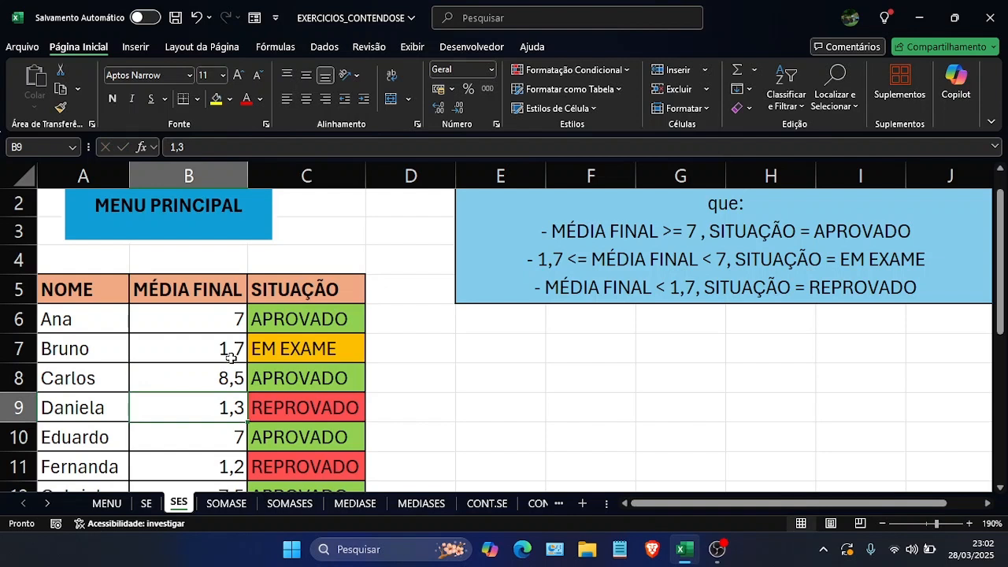
Step: Enter 1,3 as the fourth student's MÉDIA FINAL in B9
{"action": "key", "text": "Down"}
{"action": "key", "text": "Up"}
{"action": "type", "text": "1,"}
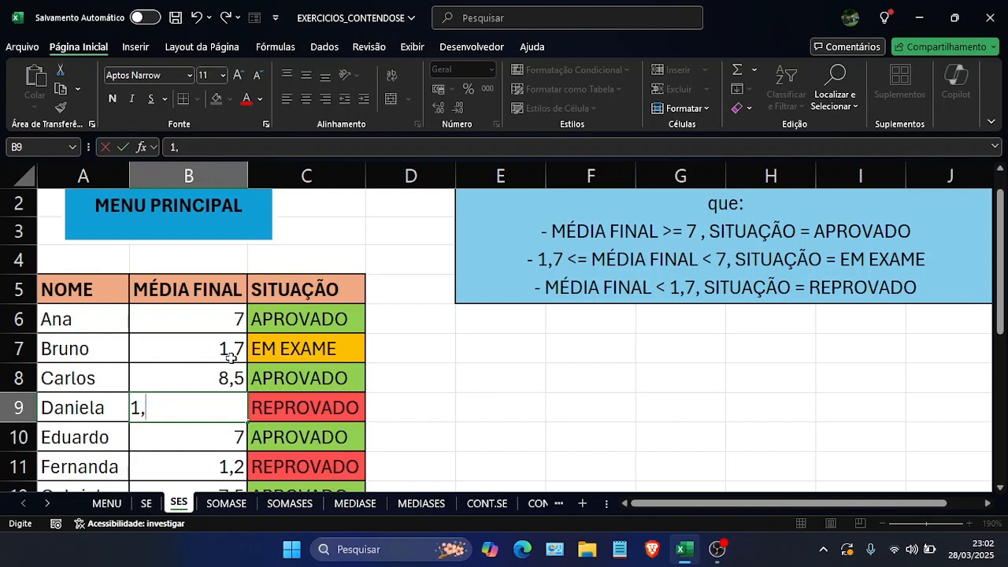
{"action": "type", "text": "3"}
{"action": "key", "text": "Return"}
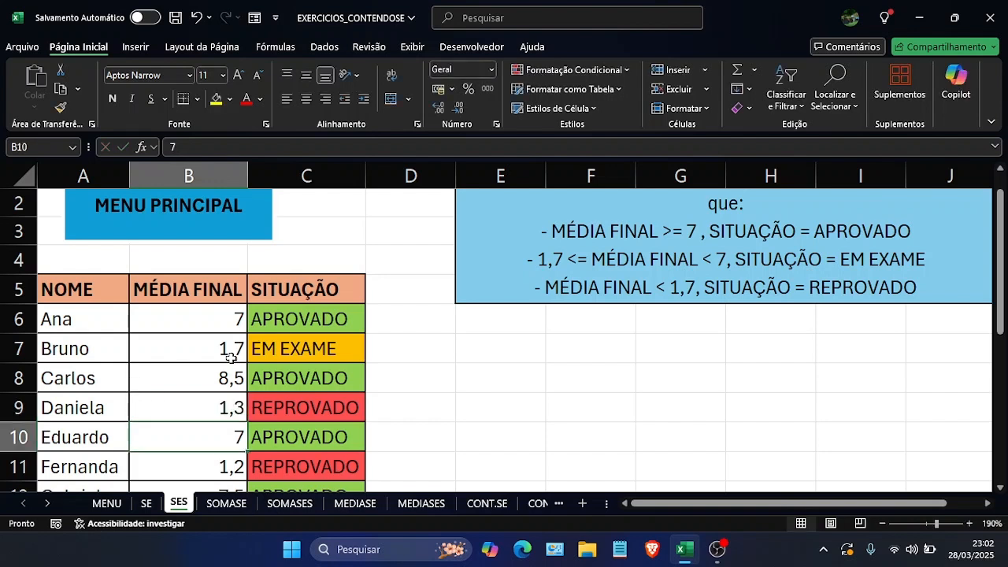
Step: Set the MÉDIA FINAL in B11 to 1,7
{"action": "key", "text": "Down"}
{"action": "key", "text": "Down"}
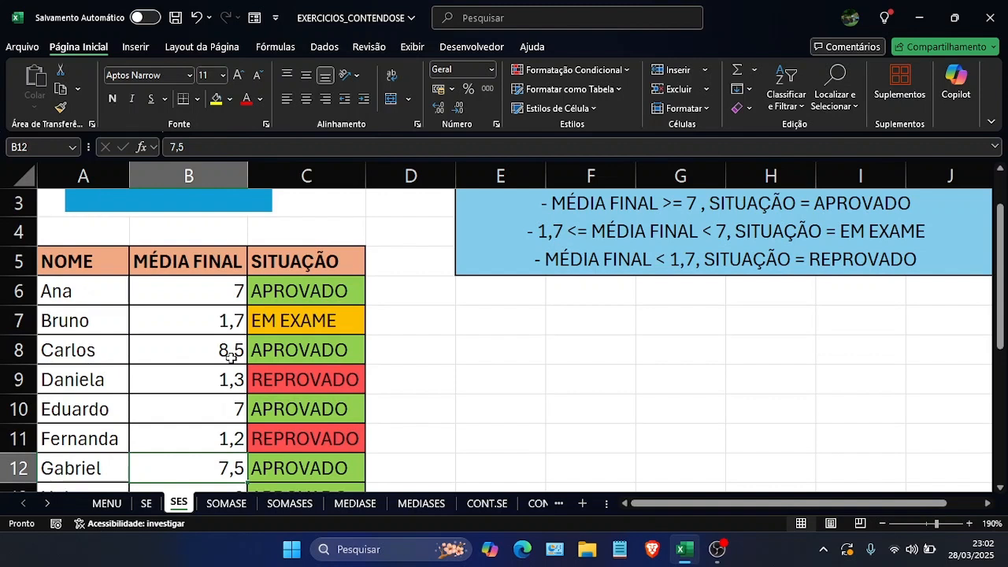
{"action": "key", "text": "Up"}
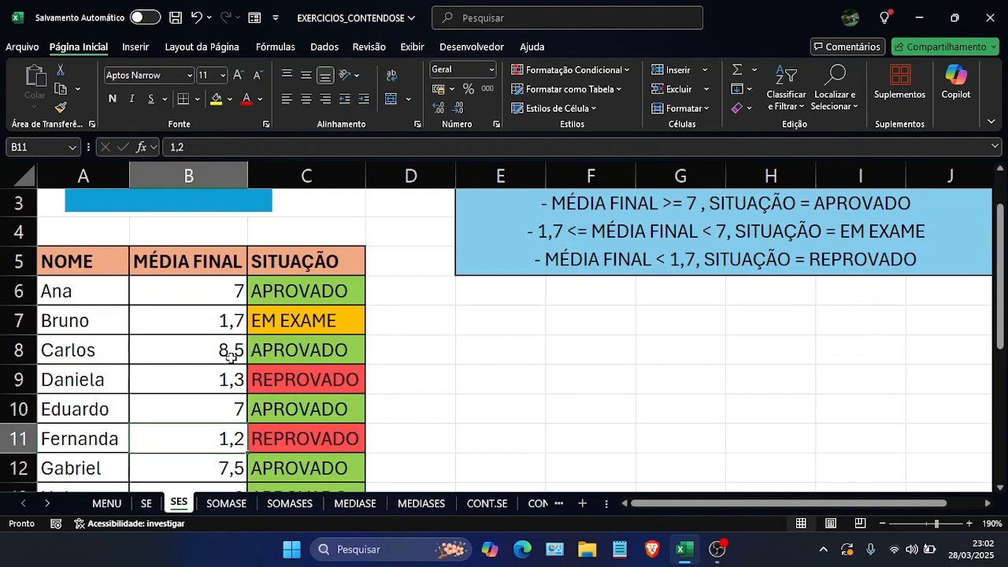
{"action": "key", "text": "Down"}
{"action": "key", "text": "Down"}
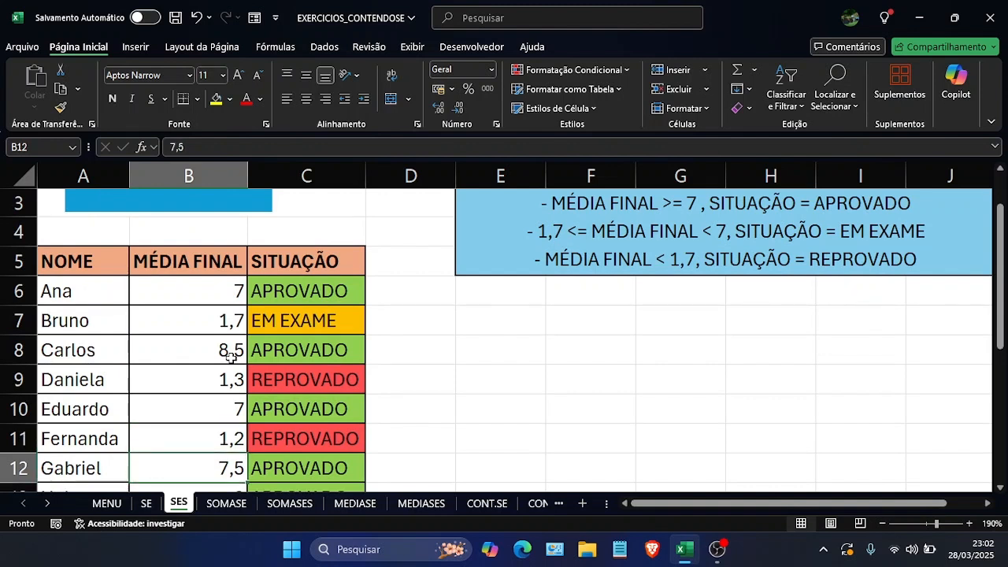
{"action": "key", "text": "Up"}
{"action": "key", "text": "Up"}
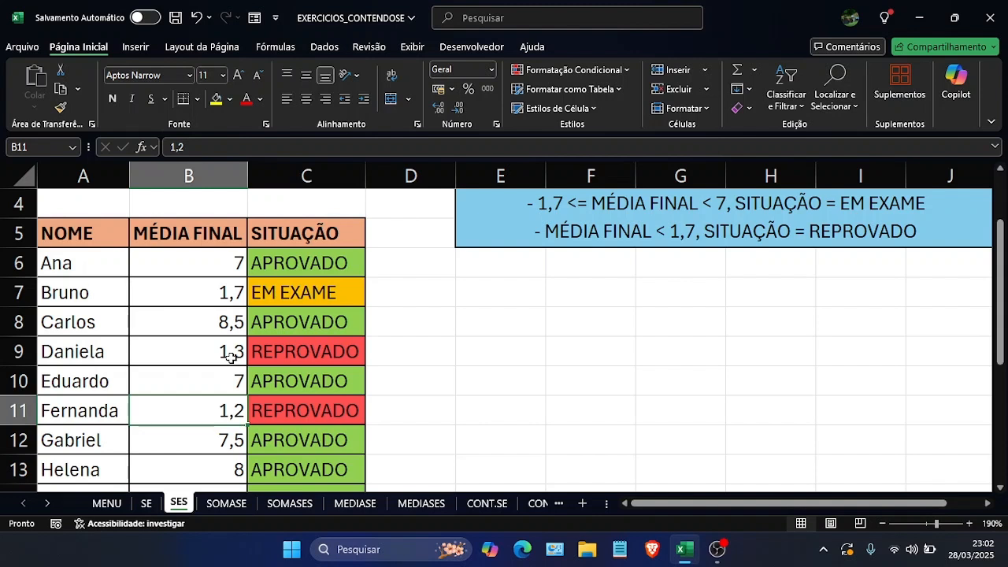
{"action": "type", "text": "1,7"}
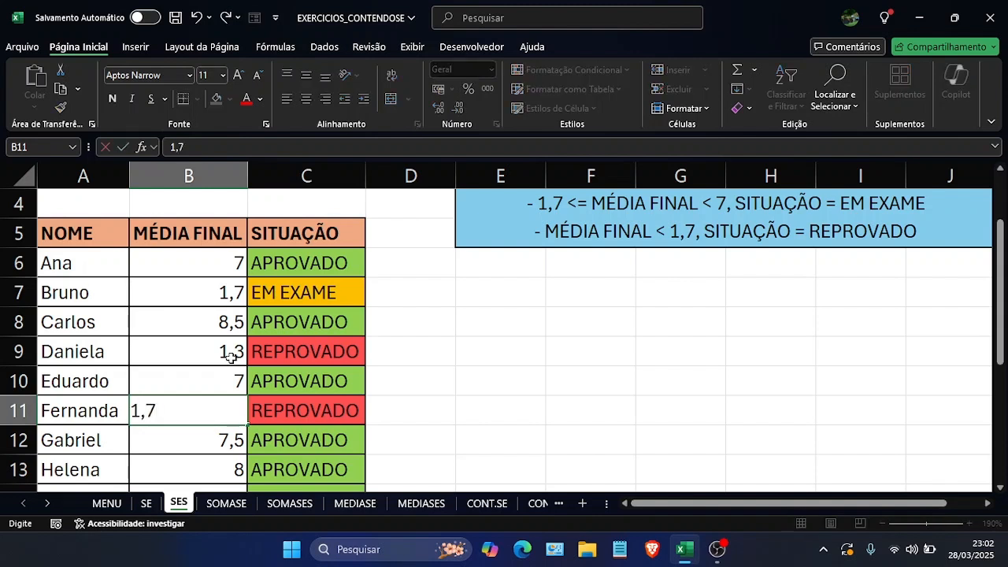
{"action": "key", "text": "Return"}
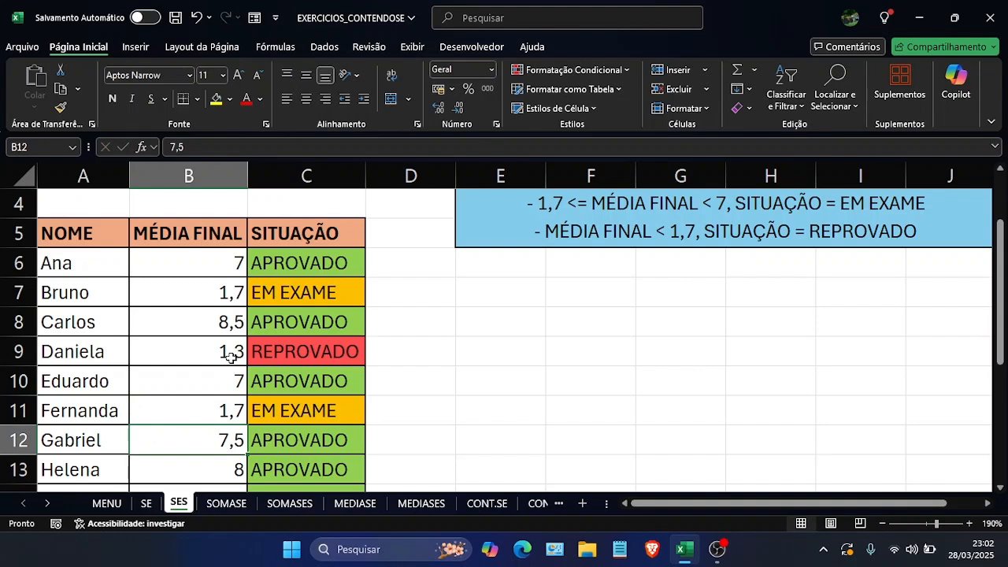
Step: Review the updated SITUAÇÃO results for all students from row 6 to row 15
{"action": "key", "text": "Down"}
{"action": "key", "text": "Down"}
{"action": "key", "text": "Down"}
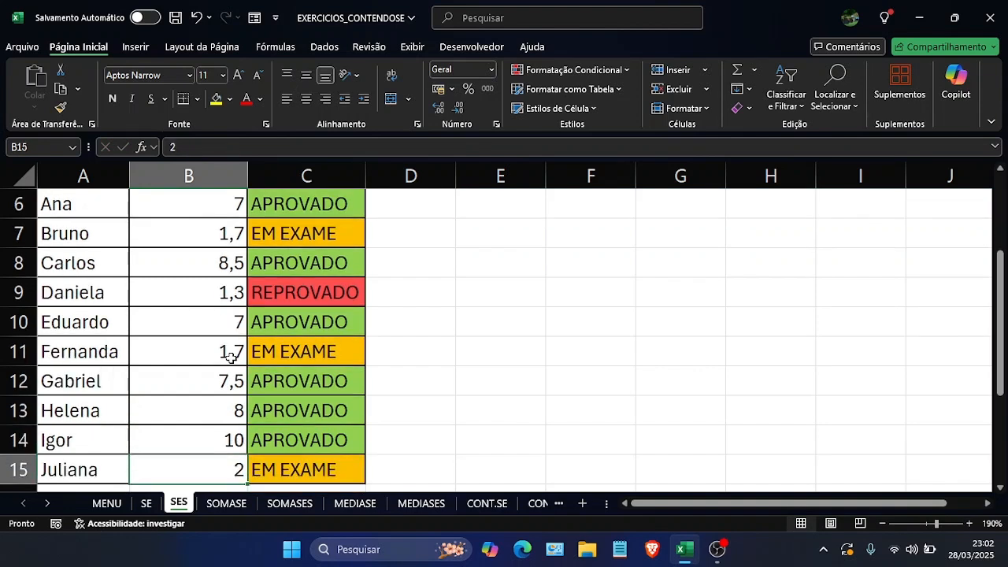
{"action": "scroll", "coordinate": [230, 357], "scroll_direction": "up", "scroll_amount": 1}
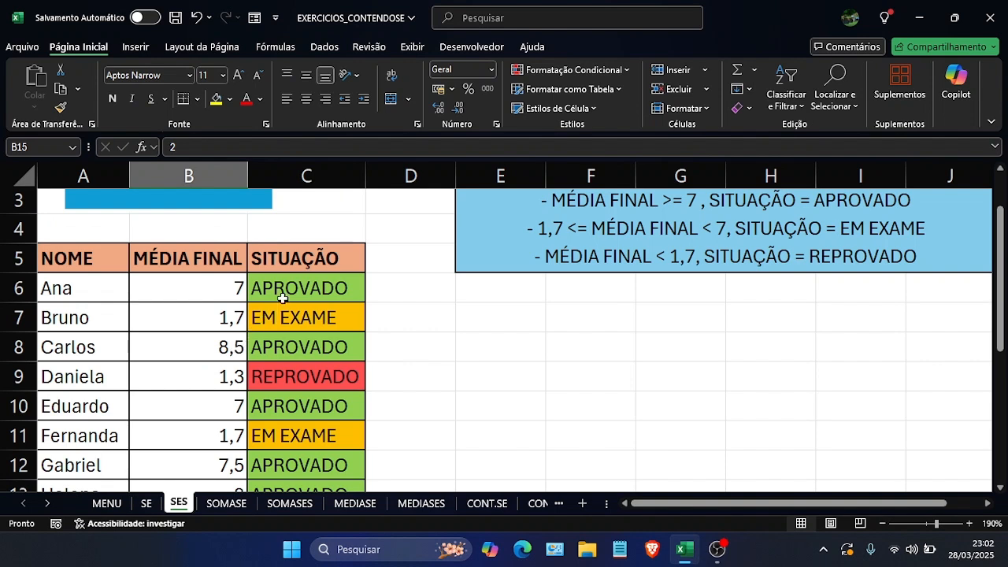
{"action": "scroll", "coordinate": [283, 298], "scroll_direction": "down", "scroll_amount": 2}
{"action": "scroll", "coordinate": [283, 298], "scroll_direction": "up", "scroll_amount": 1}
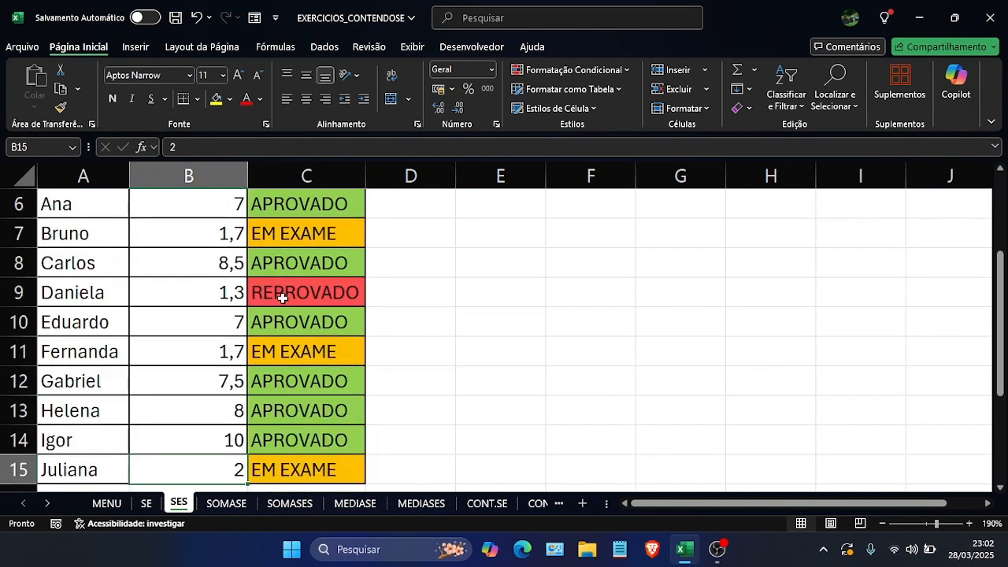
{"action": "scroll", "coordinate": [283, 298], "scroll_direction": "up", "scroll_amount": 2}
{"action": "scroll", "coordinate": [283, 298], "scroll_direction": "down", "scroll_amount": 1}
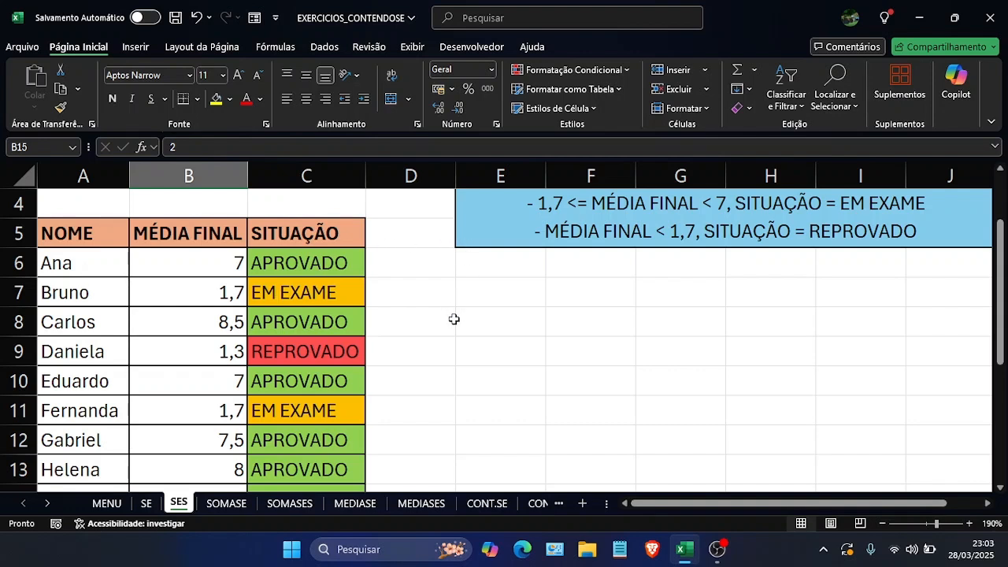
Step: Open the SOMASE sheet containing Atividade 03
{"action": "key", "text": "ctrl+Page_Down"}
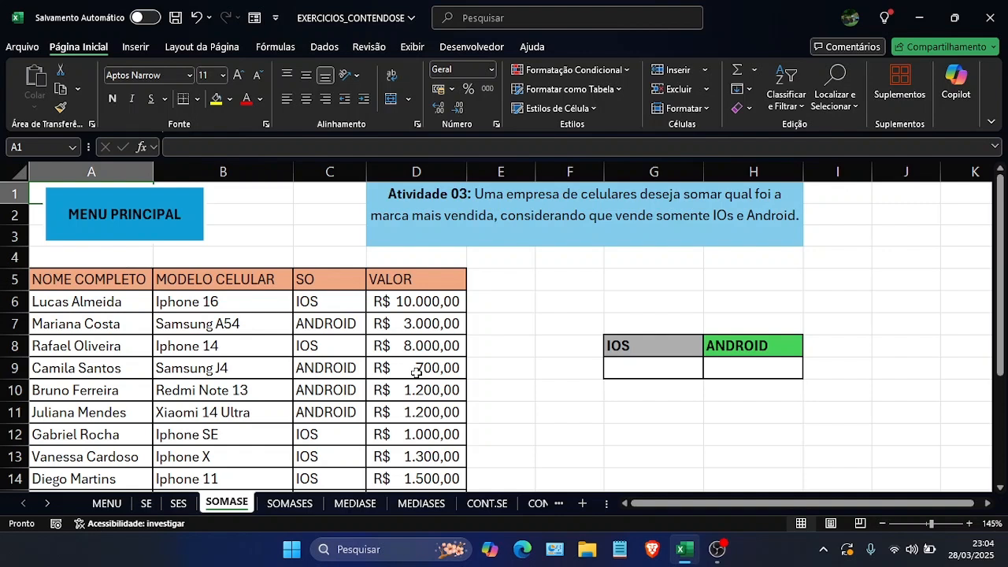
Step: Examine the phone sales table in A6:D17 and the Atividade 03 statement on the SOMASE sheet
{"action": "scroll", "coordinate": [416, 372], "scroll_direction": "down", "scroll_amount": 1}
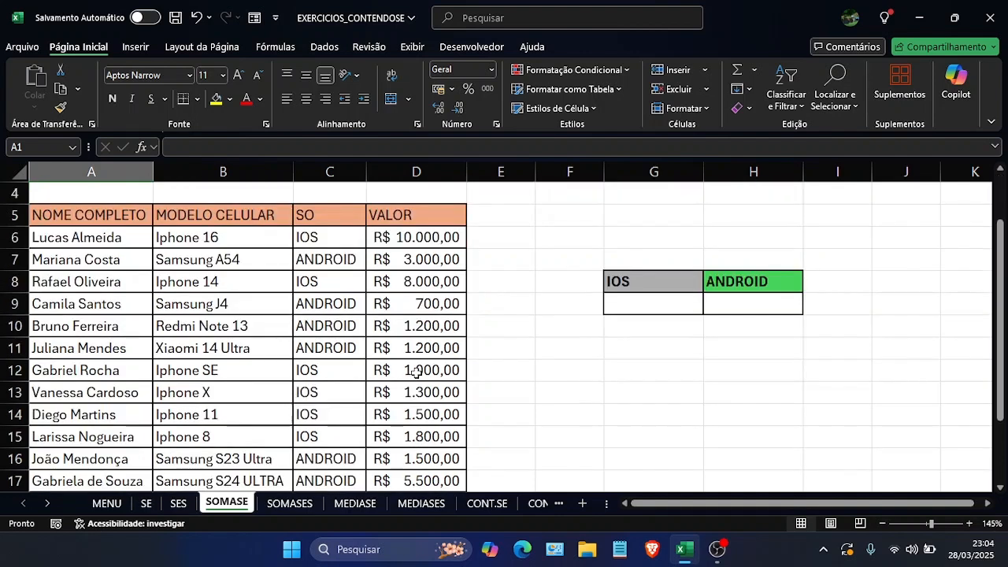
{"action": "scroll", "coordinate": [416, 372], "scroll_direction": "down", "scroll_amount": 1}
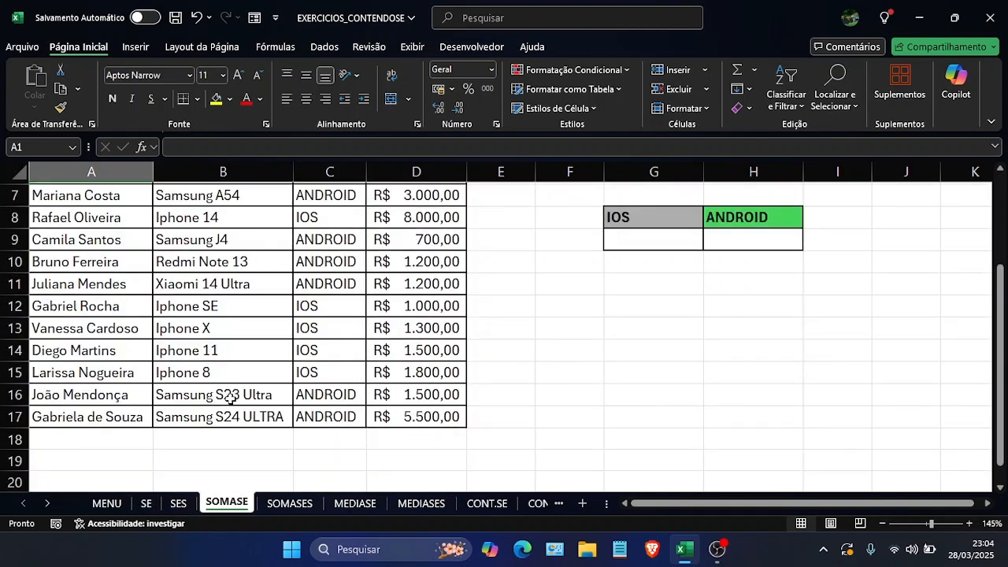
{"action": "scroll", "coordinate": [117, 376], "scroll_direction": "up", "scroll_amount": 1}
{"action": "left_click_drag", "start_coordinate": [118, 238], "coordinate": [401, 471]}
{"action": "scroll", "coordinate": [400, 441], "scroll_direction": "down", "scroll_amount": 1}
{"action": "scroll", "coordinate": [399, 408], "scroll_direction": "up", "scroll_amount": 1}
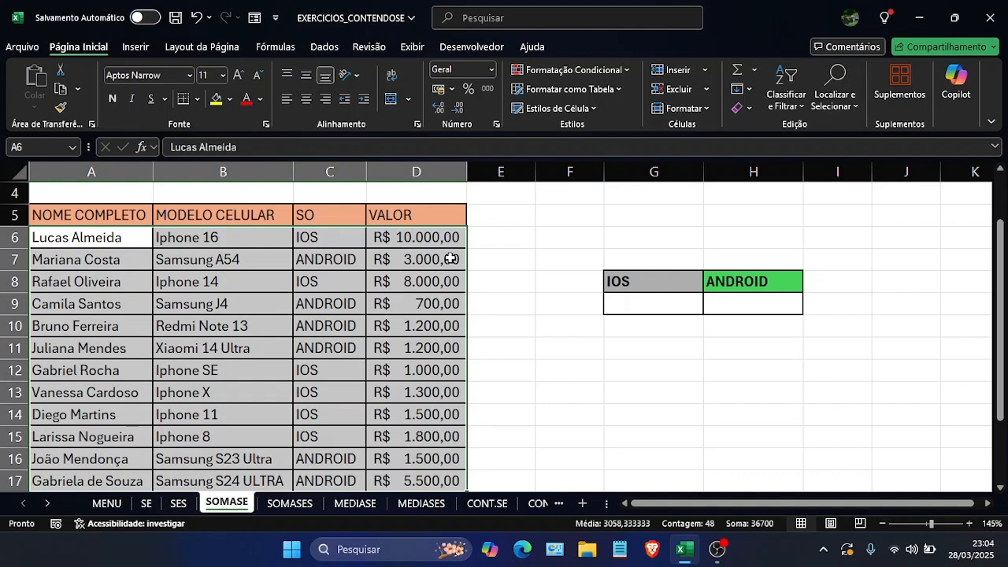
{"action": "left_click", "coordinate": [516, 259]}
{"action": "scroll", "coordinate": [516, 259], "scroll_direction": "up", "scroll_amount": 1}
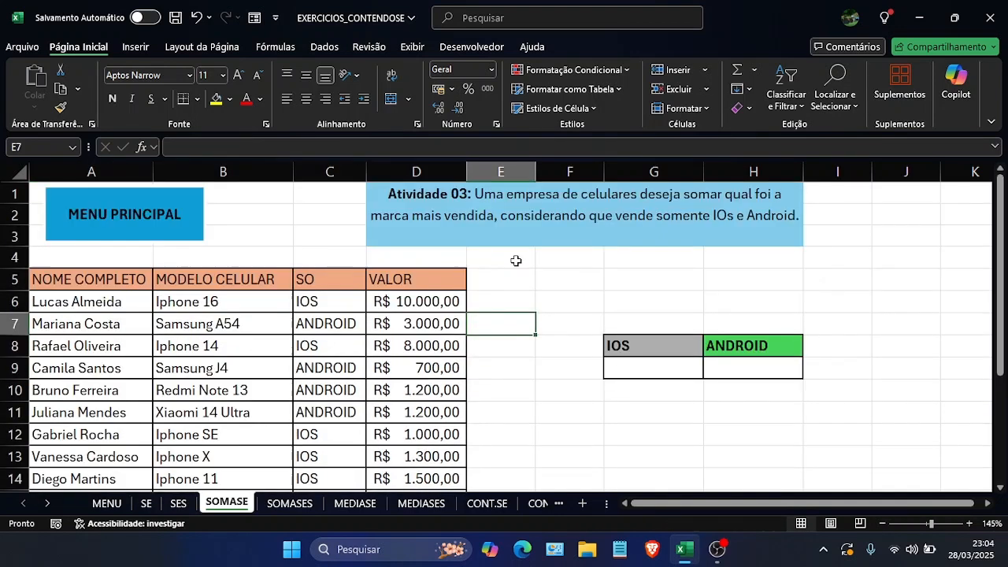
Step: Start a SOMASE formula in G9 under IOS, using the SO column range C6:C17 as the interval
{"action": "left_click", "coordinate": [662, 366]}
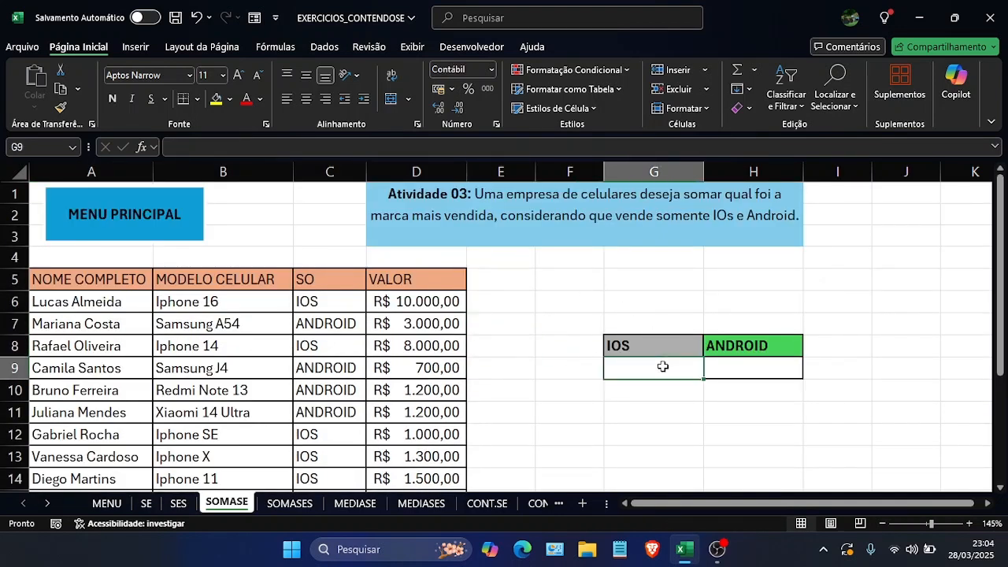
{"action": "type", "text": "=somase"}
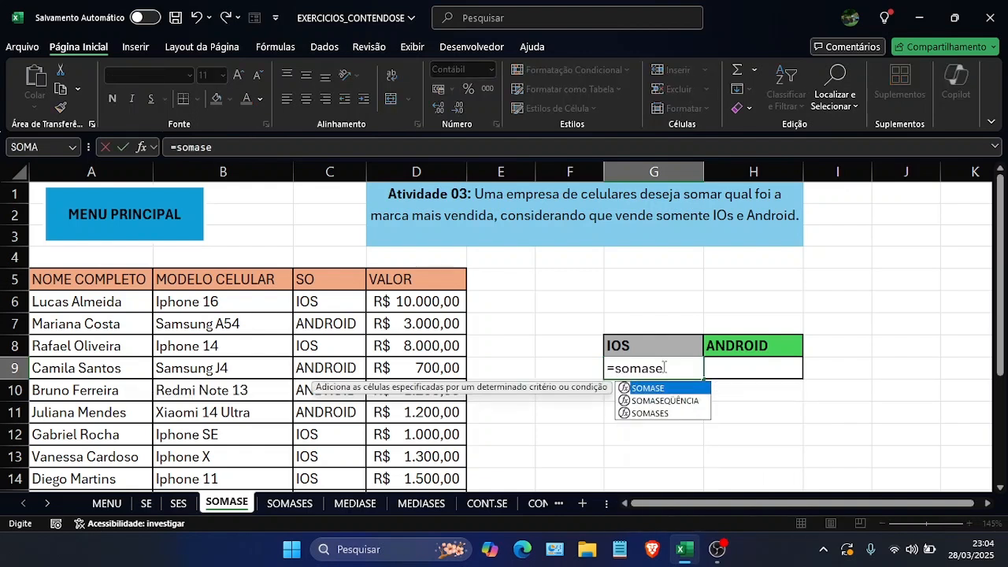
{"action": "key", "text": "Tab"}
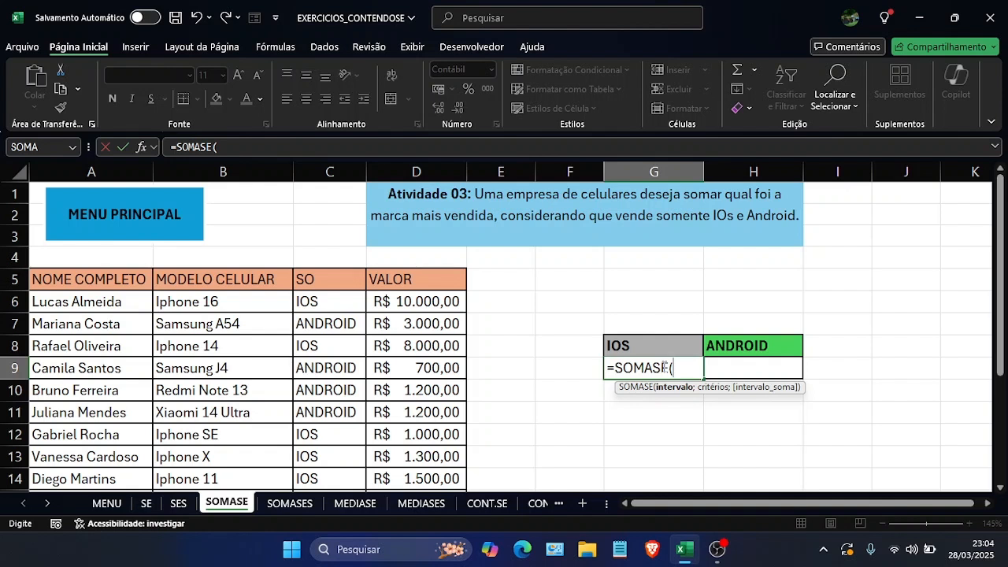
{"action": "left_click", "coordinate": [337, 306]}
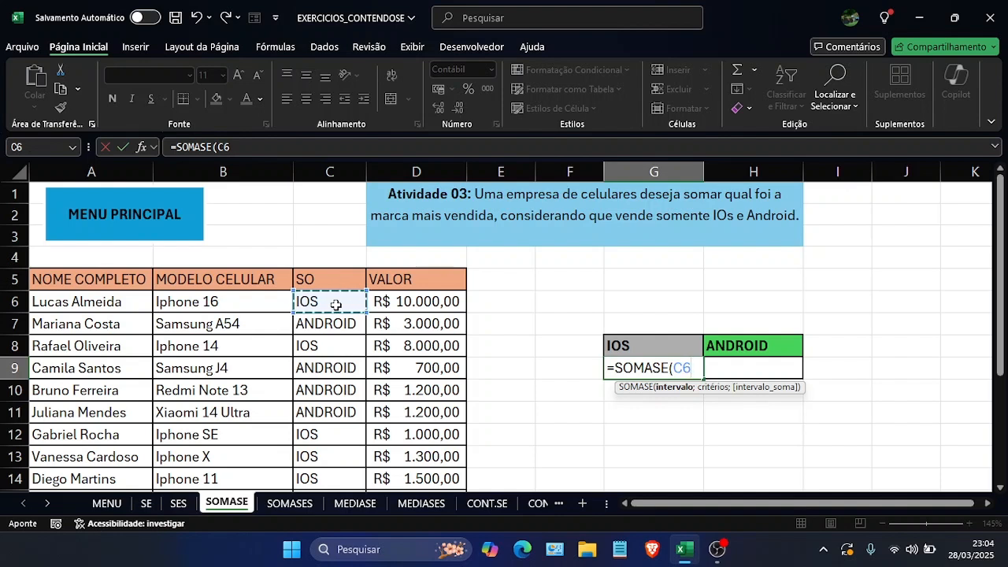
{"action": "key", "text": "ctrl+shift+Down"}
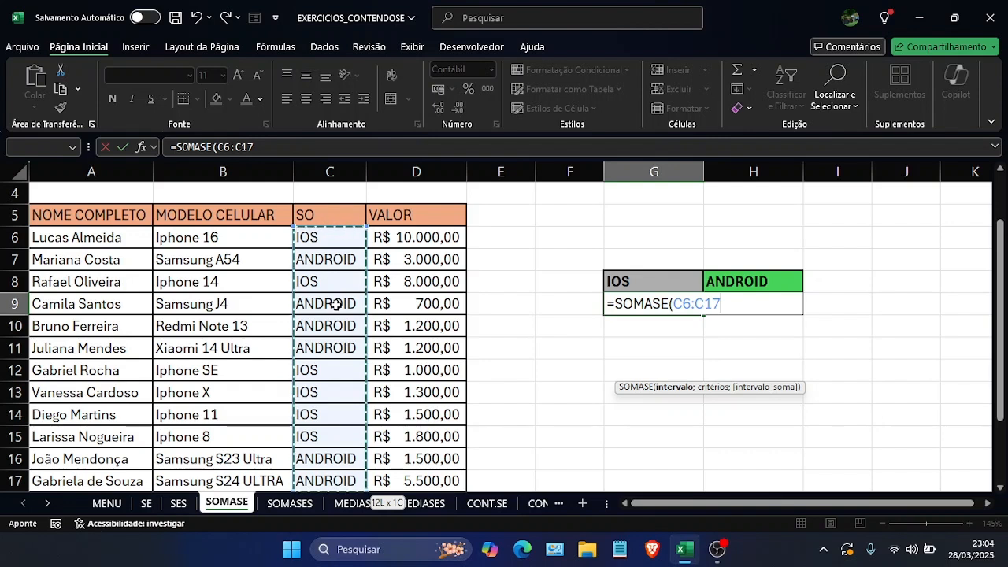
Step: Add G8 as the criterion and the VALOR range D6:D17 as the sum range, closing the SOMASE formula
{"action": "type", "text": ";"}
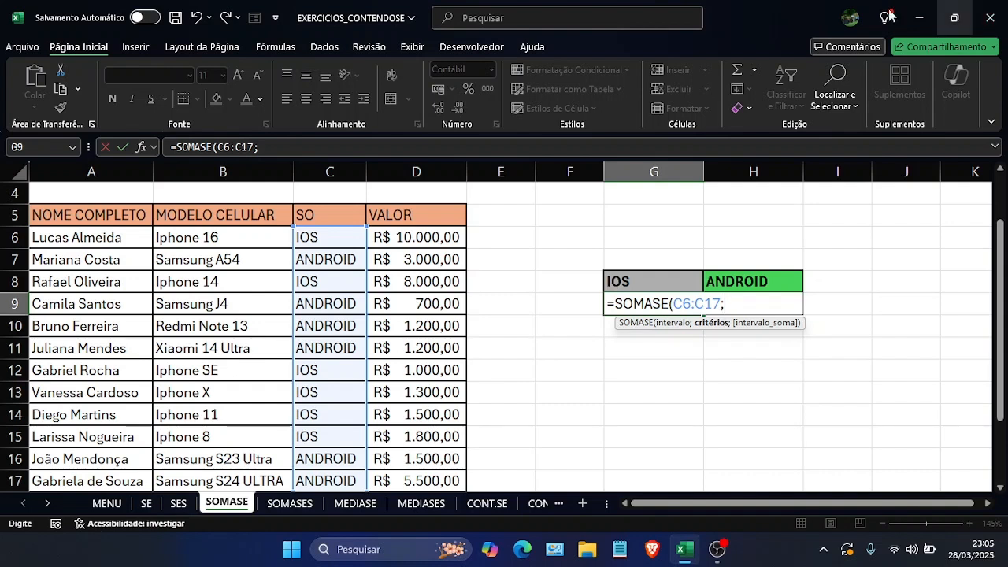
{"action": "left_click", "coordinate": [638, 286]}
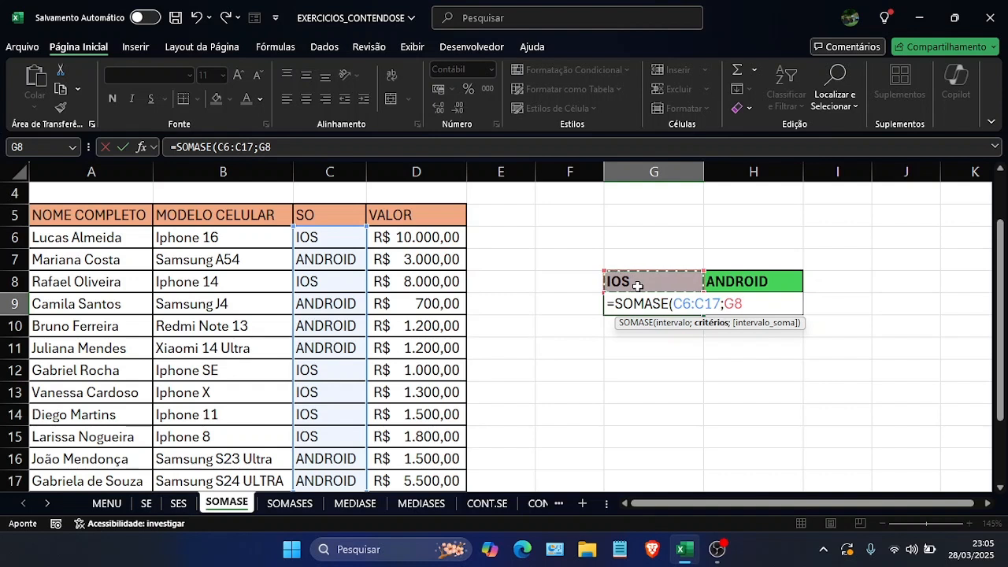
{"action": "type", "text": ";"}
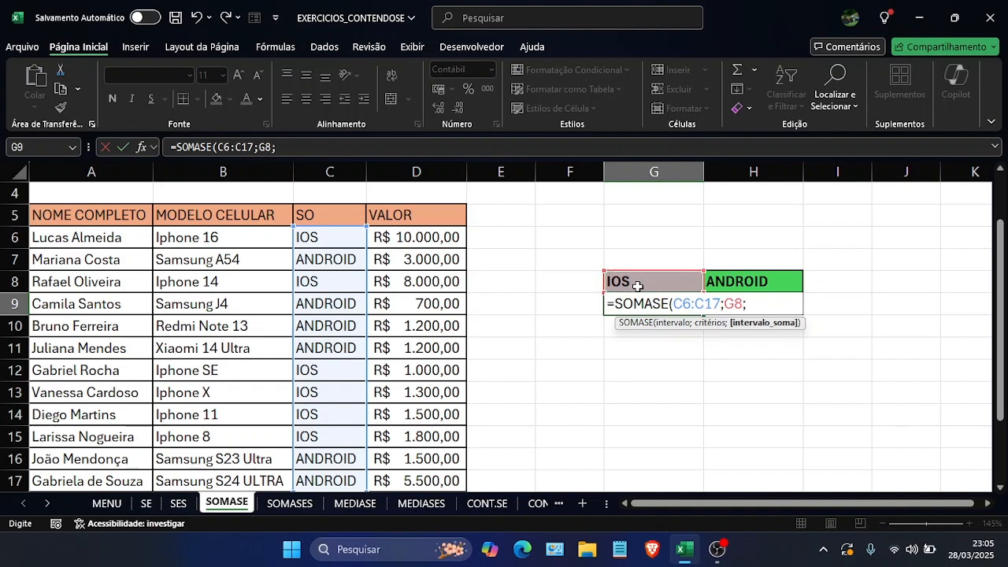
{"action": "left_click", "coordinate": [432, 232]}
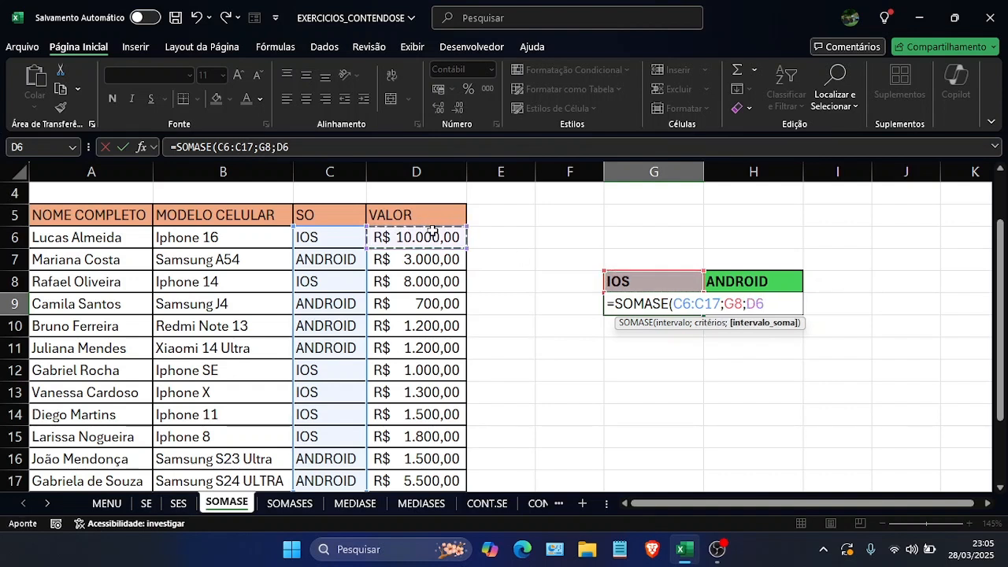
{"action": "key", "text": "ctrl+shift+Down"}
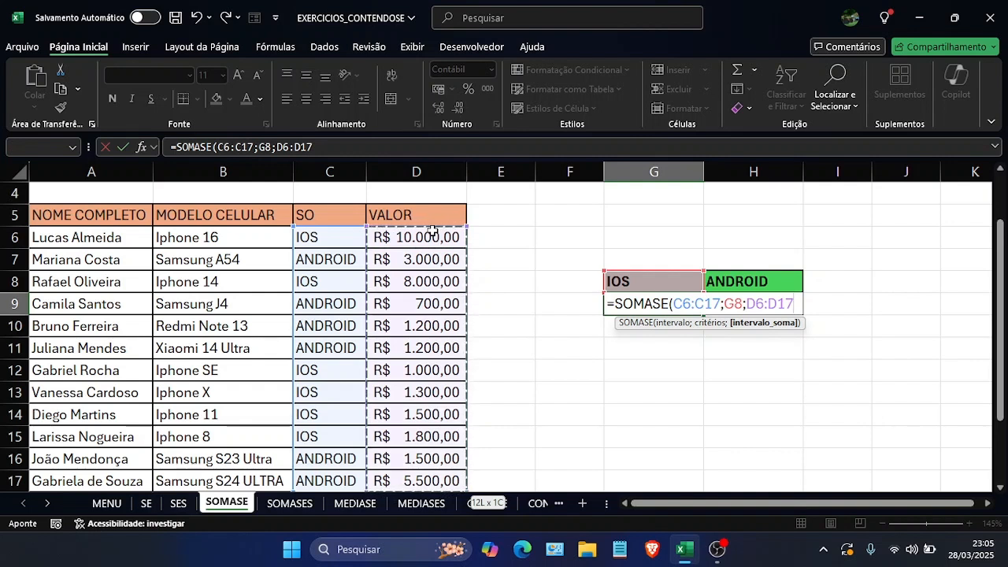
{"action": "type", "text": ")"}
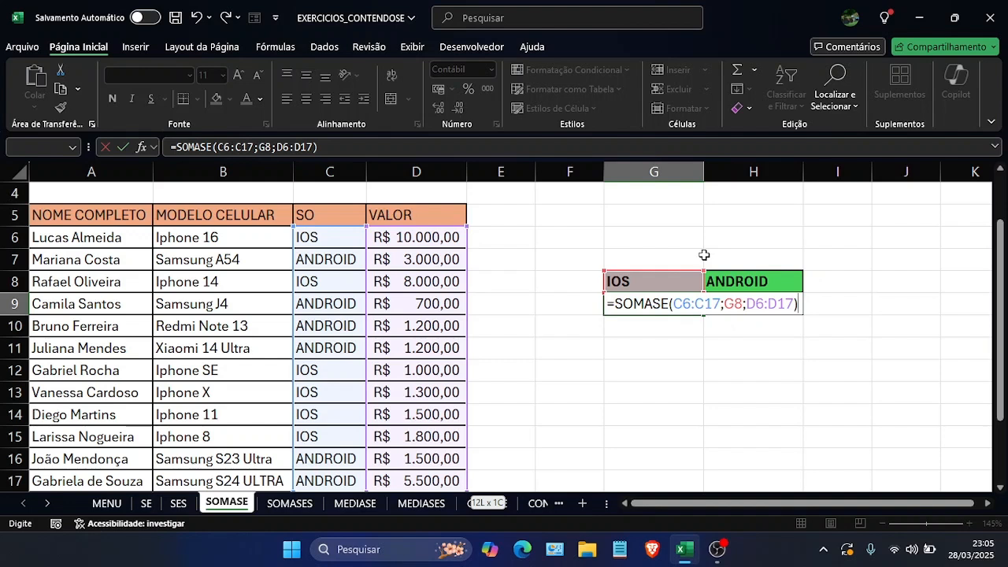
Step: Make both ranges absolute so G9 reads =SOMASE($C$6:$C$17;G8;$D$6:$D$17), and commit the formula
{"action": "scroll", "coordinate": [542, 289], "scroll_direction": "up", "scroll_amount": 1}
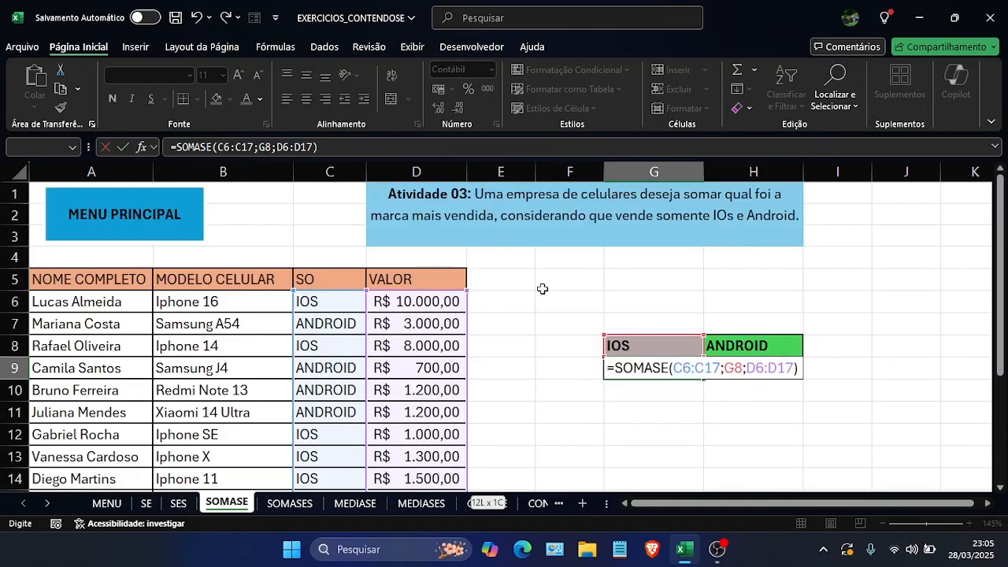
{"action": "scroll", "coordinate": [543, 288], "scroll_direction": "down", "scroll_amount": 1}
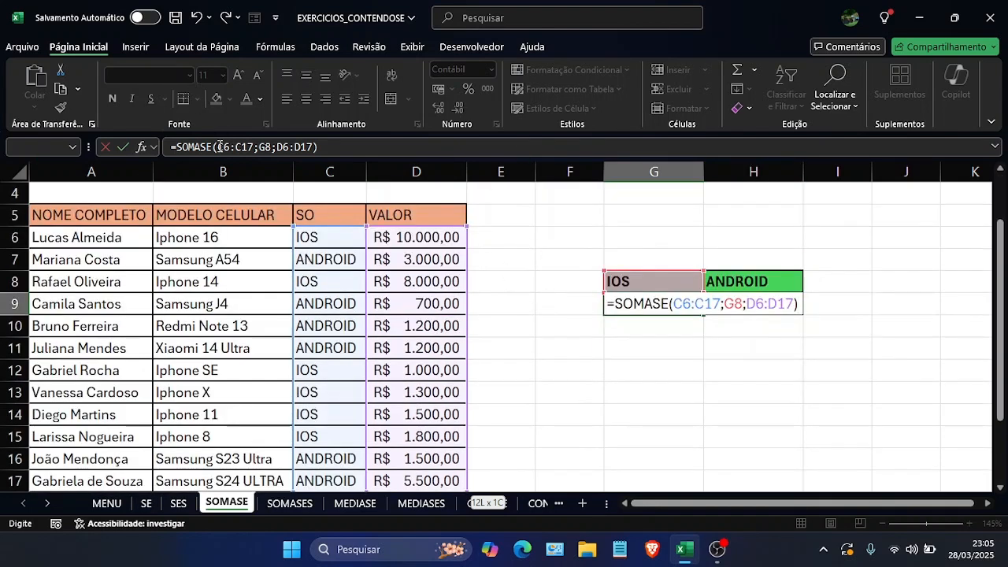
{"action": "left_click_drag", "start_coordinate": [217, 147], "coordinate": [255, 145]}
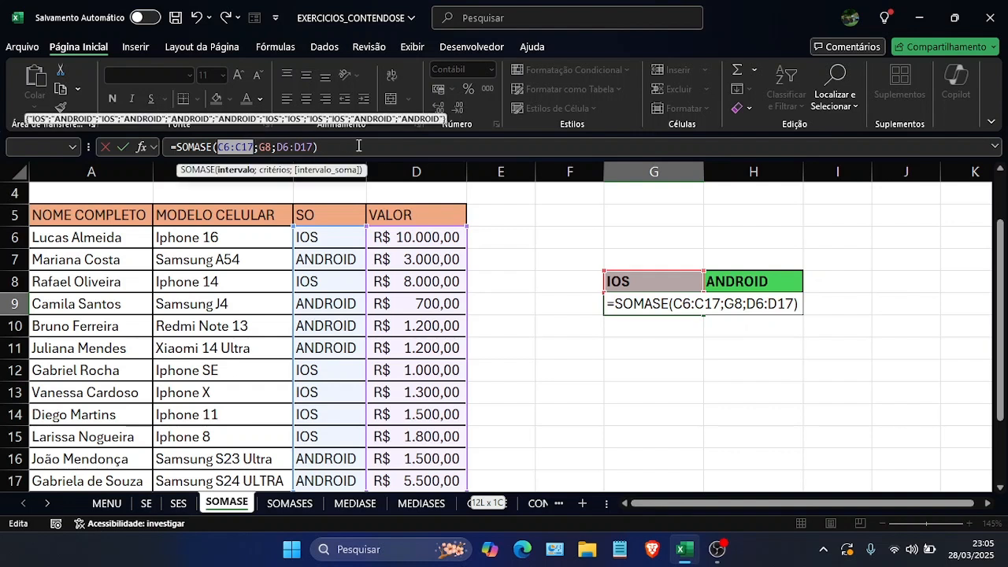
{"action": "key", "text": "F4"}
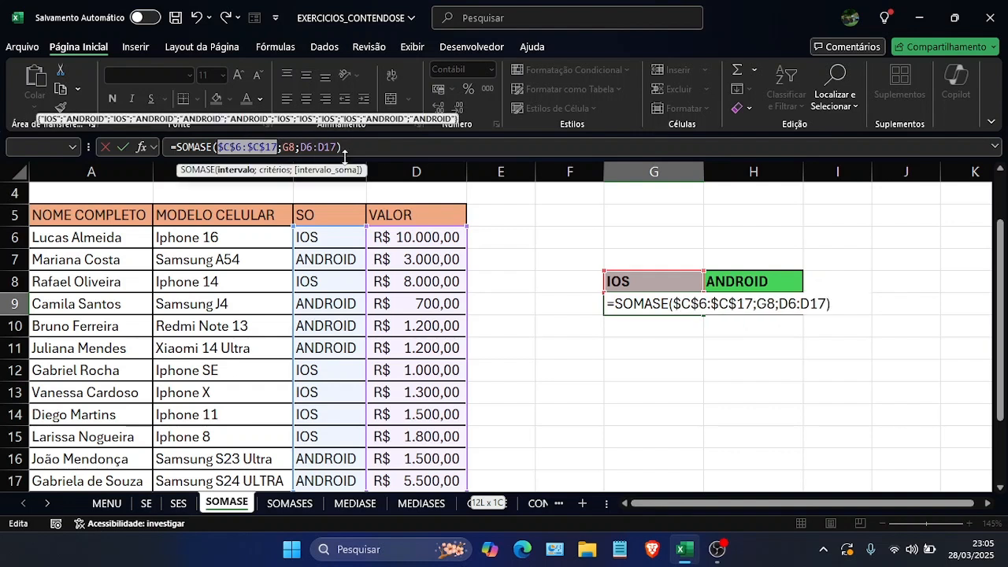
{"action": "left_click_drag", "start_coordinate": [303, 147], "coordinate": [339, 147]}
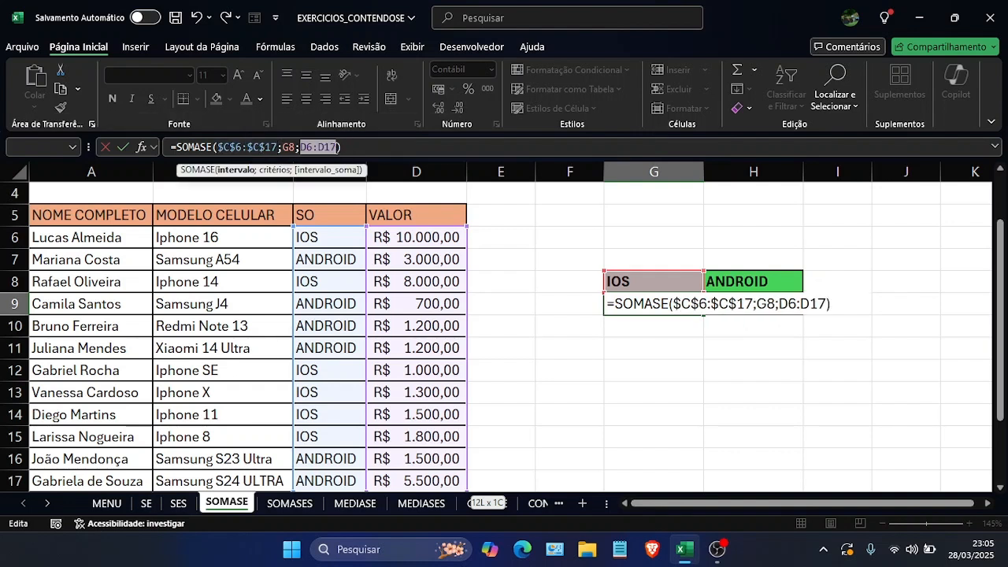
{"action": "key", "text": "F4"}
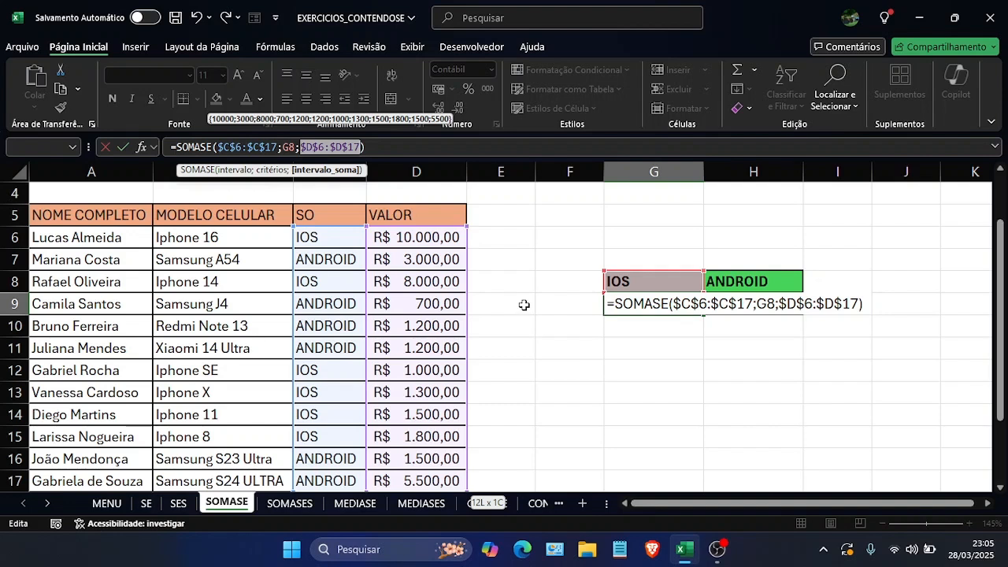
{"action": "key", "text": "Return"}
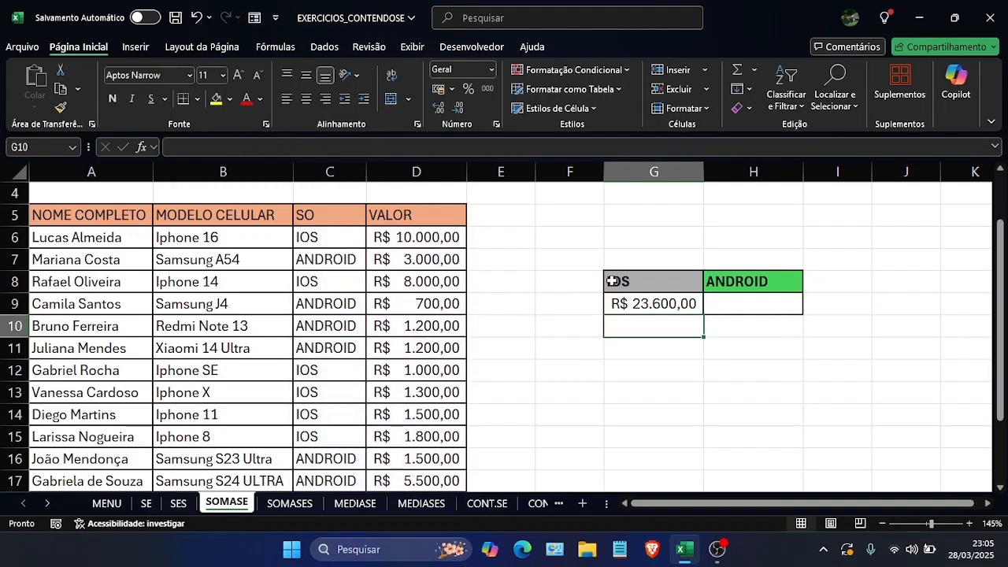
Step: Fill the SOMASE formula from G9 across to H9 under ANDROID
{"action": "left_click", "coordinate": [630, 301]}
{"action": "left_click_drag", "start_coordinate": [702, 315], "coordinate": [715, 303]}
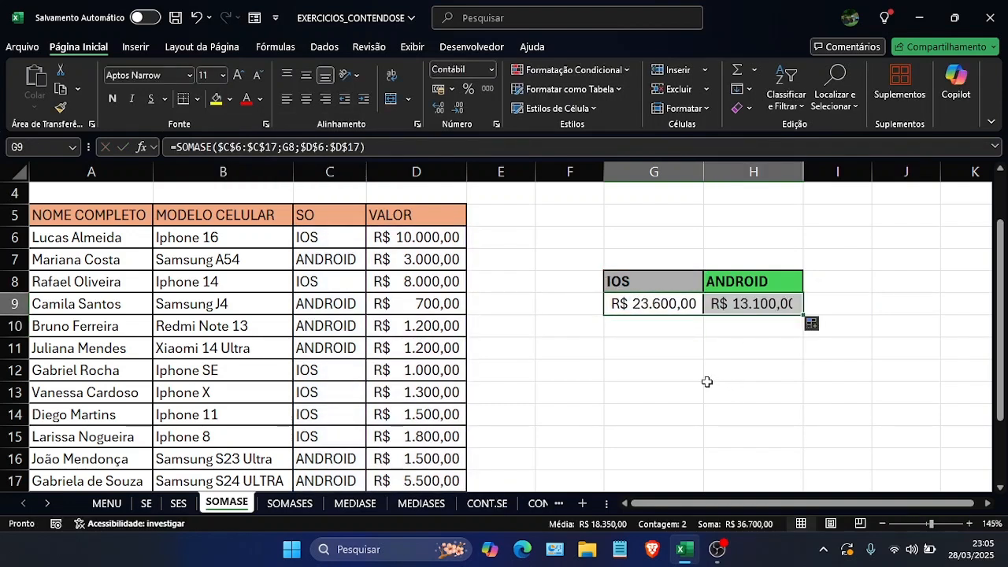
{"action": "left_click", "coordinate": [711, 377]}
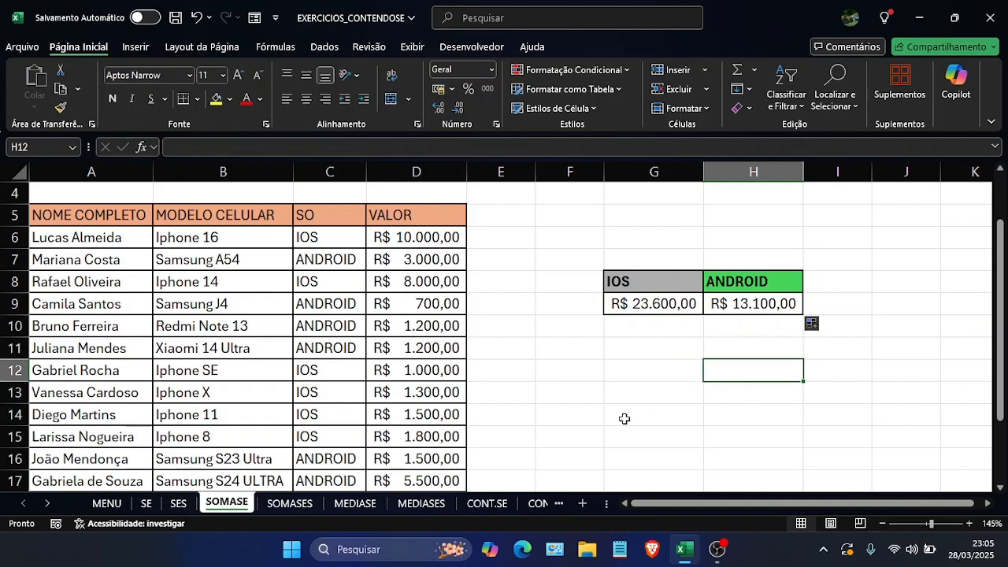
Step: Examine the absolute interval reference in G9's SOMASE formula, leaving the formula as it was
{"action": "left_click", "coordinate": [660, 308]}
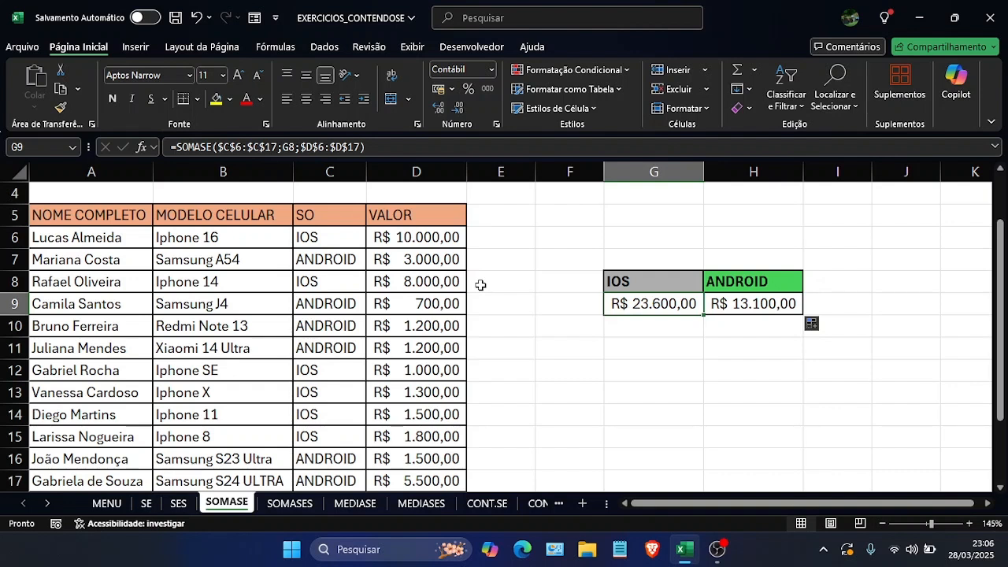
{"action": "left_click_drag", "start_coordinate": [217, 146], "coordinate": [277, 147]}
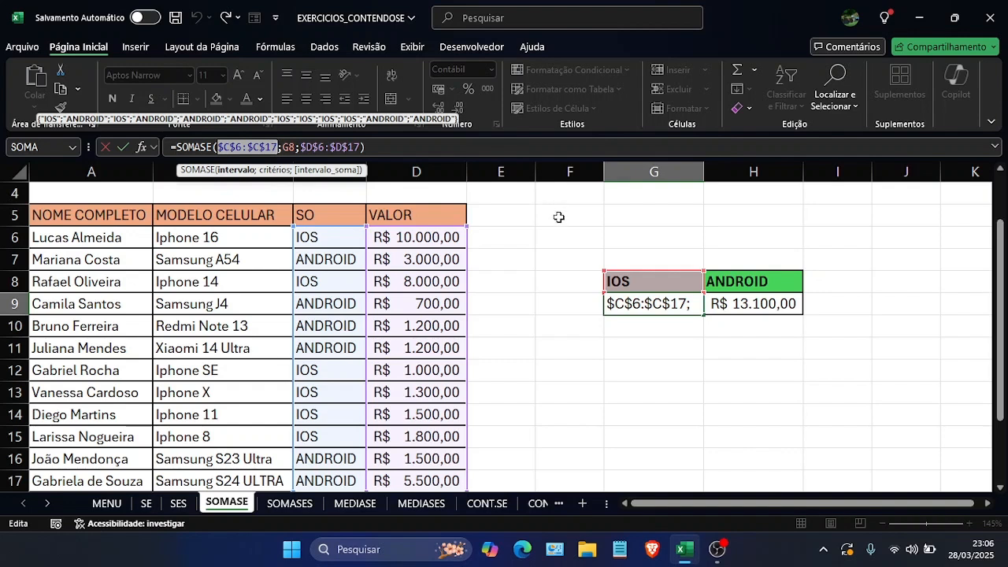
{"action": "key", "text": "ctrl+Return"}
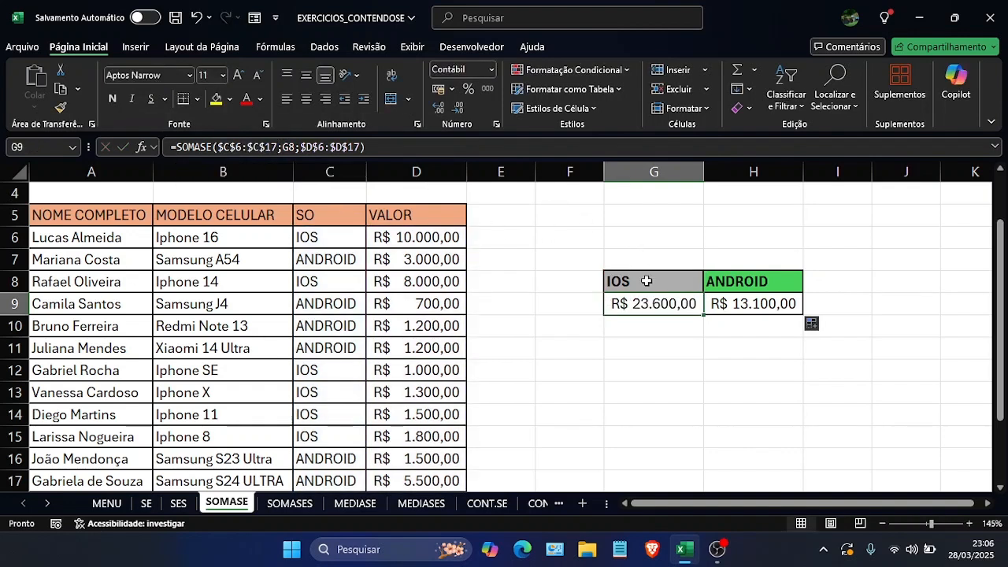
{"action": "left_click", "coordinate": [251, 150]}
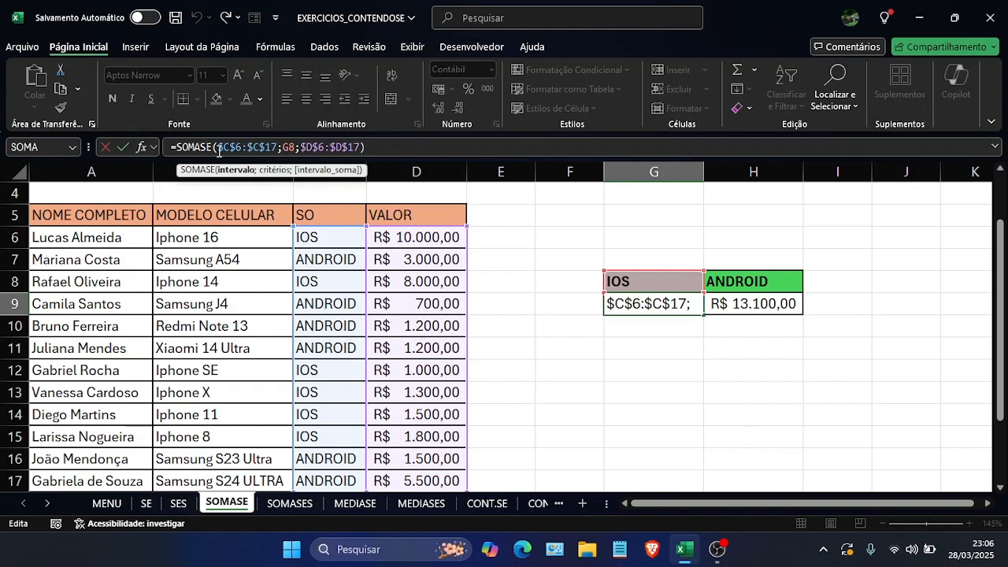
{"action": "left_click_drag", "start_coordinate": [218, 151], "coordinate": [226, 151]}
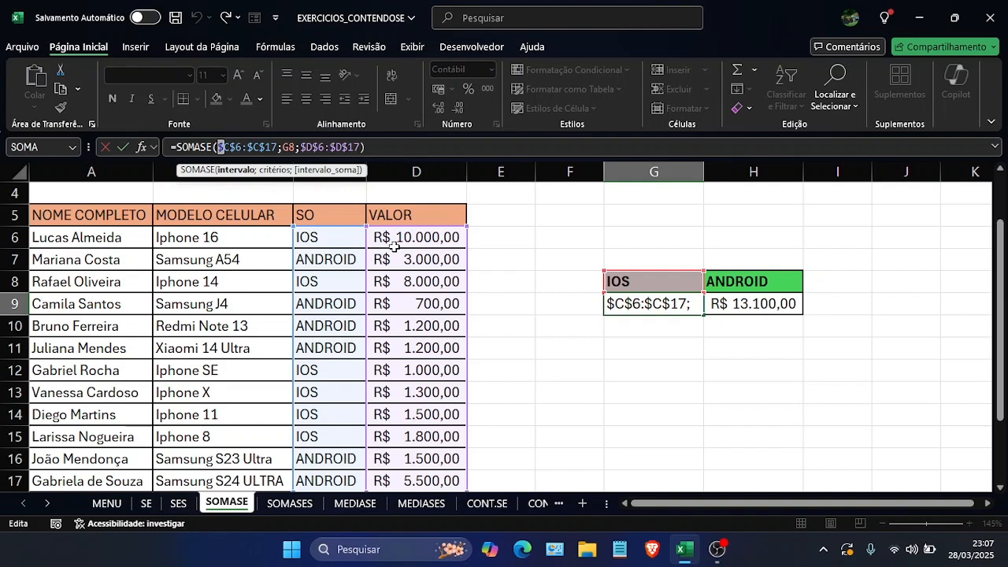
{"action": "left_click", "coordinate": [698, 323]}
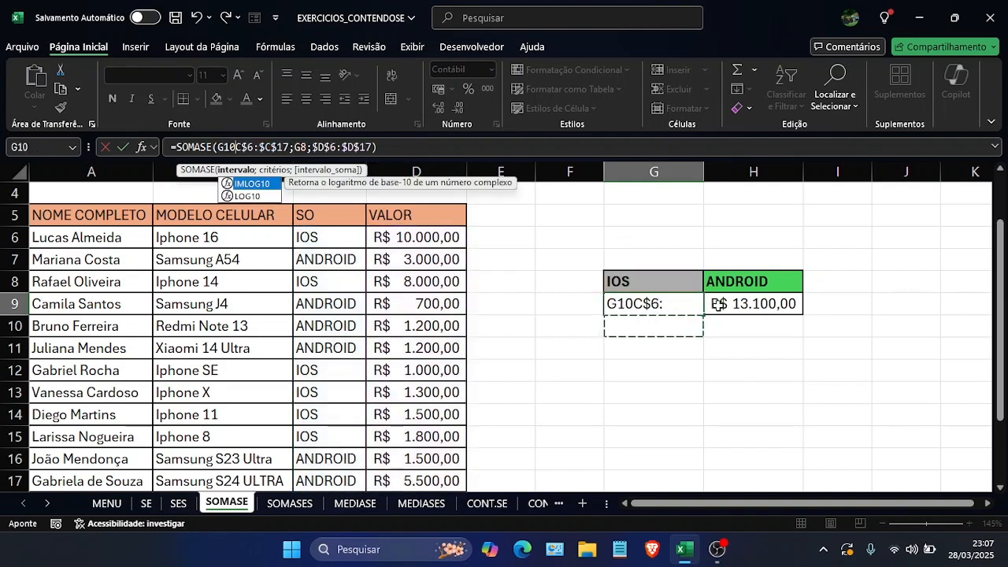
{"action": "key", "text": "Escape"}
{"action": "key", "text": "Escape"}
Step: Inspect the criterion and sum range references in H9's ANDROID formula and compare them with G9's formula
{"action": "left_click", "coordinate": [742, 307]}
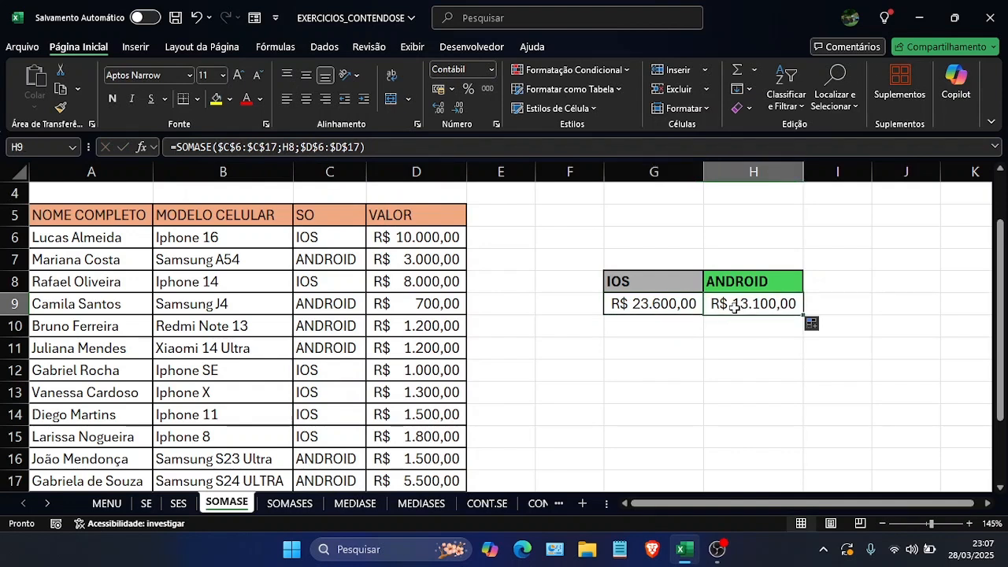
{"action": "left_click", "coordinate": [731, 283]}
{"action": "left_click", "coordinate": [765, 307]}
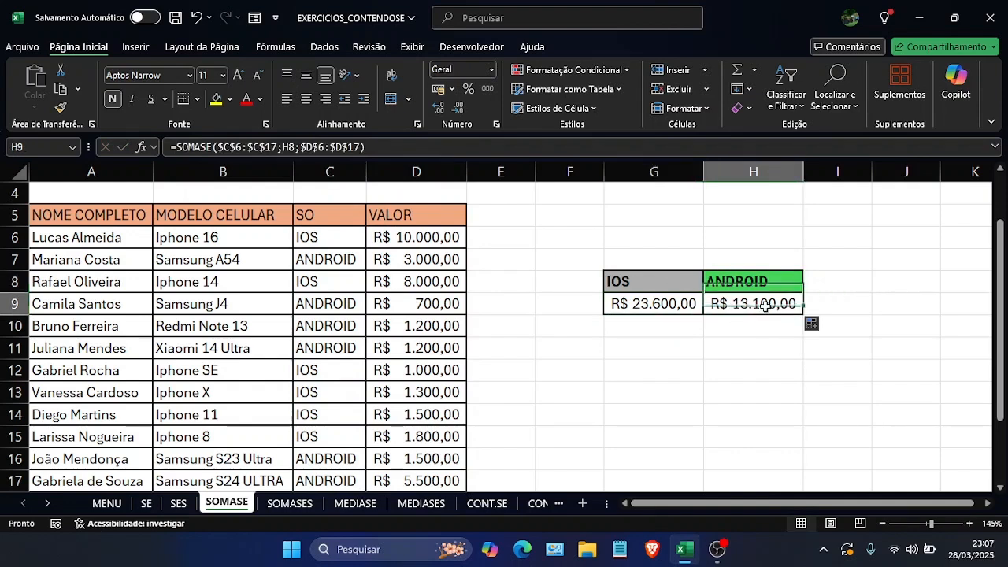
{"action": "left_click", "coordinate": [325, 147]}
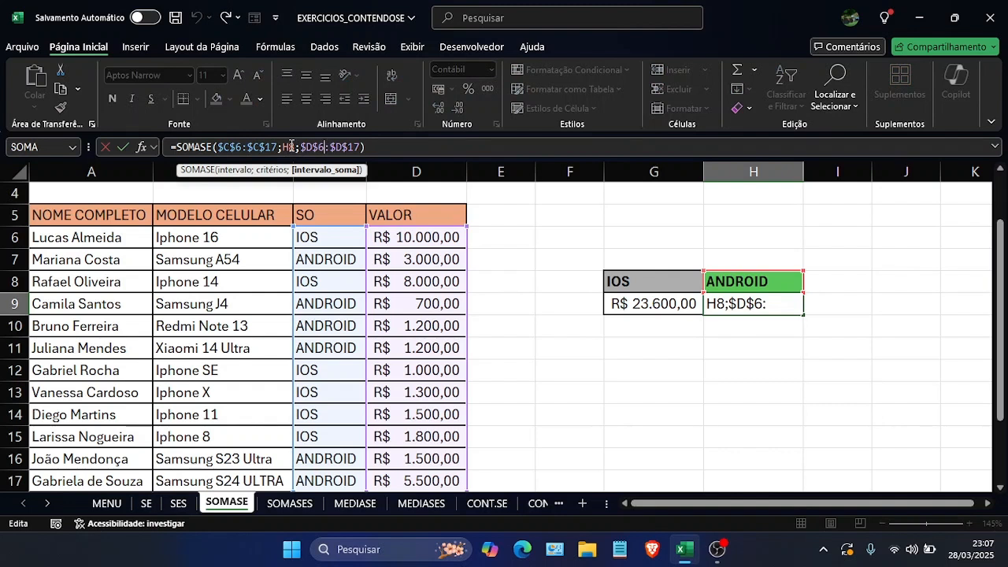
{"action": "left_click", "coordinate": [290, 147]}
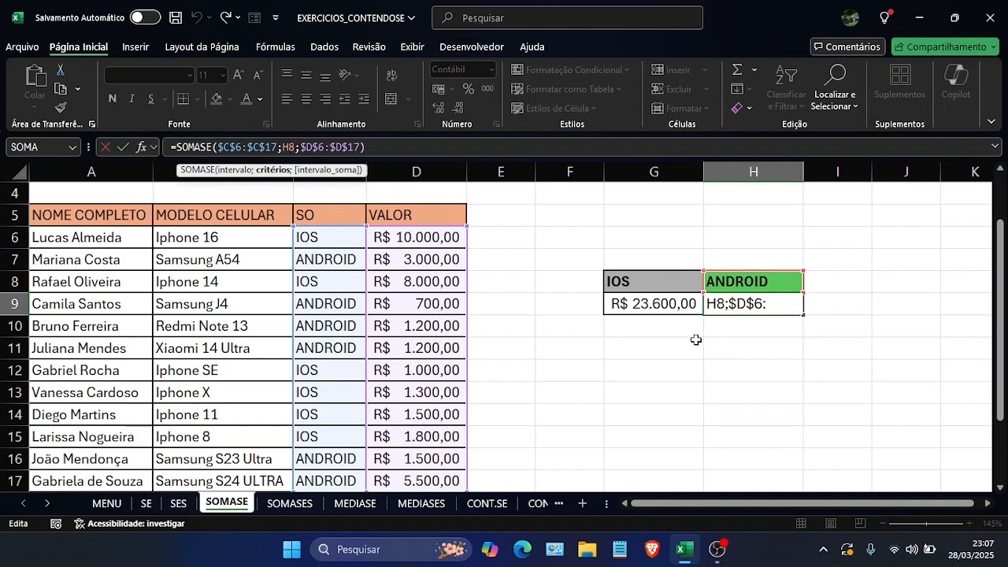
{"action": "key", "text": "Return"}
{"action": "left_click", "coordinate": [666, 294]}
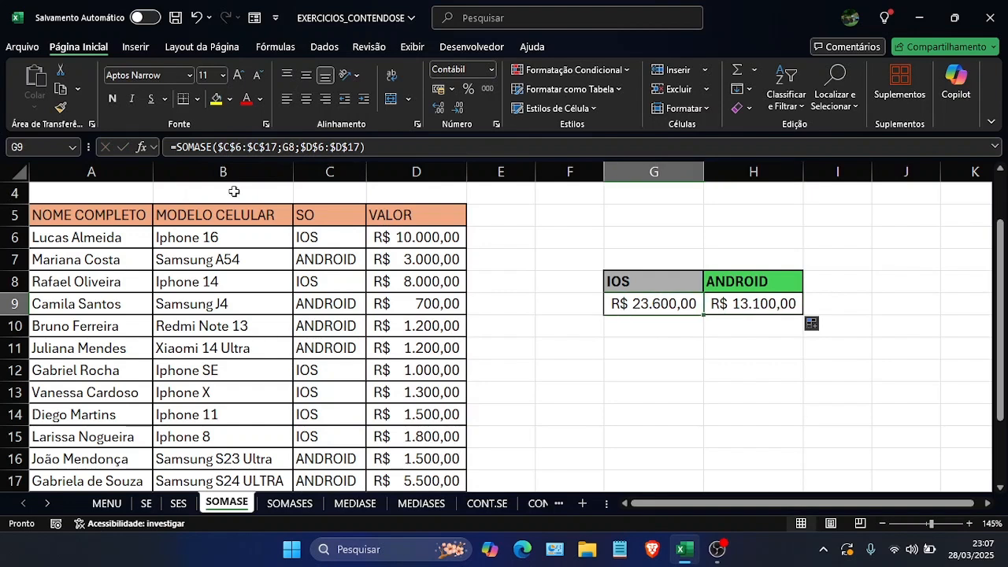
Step: Make both ranges in G9 relative so the formula reads =SOMASE(C6:C17;G8;D6:D17), and commit it
{"action": "left_click_drag", "start_coordinate": [217, 147], "coordinate": [280, 147]}
{"action": "key", "text": "F4"}
{"action": "key", "text": "F4"}
{"action": "key", "text": "F4"}
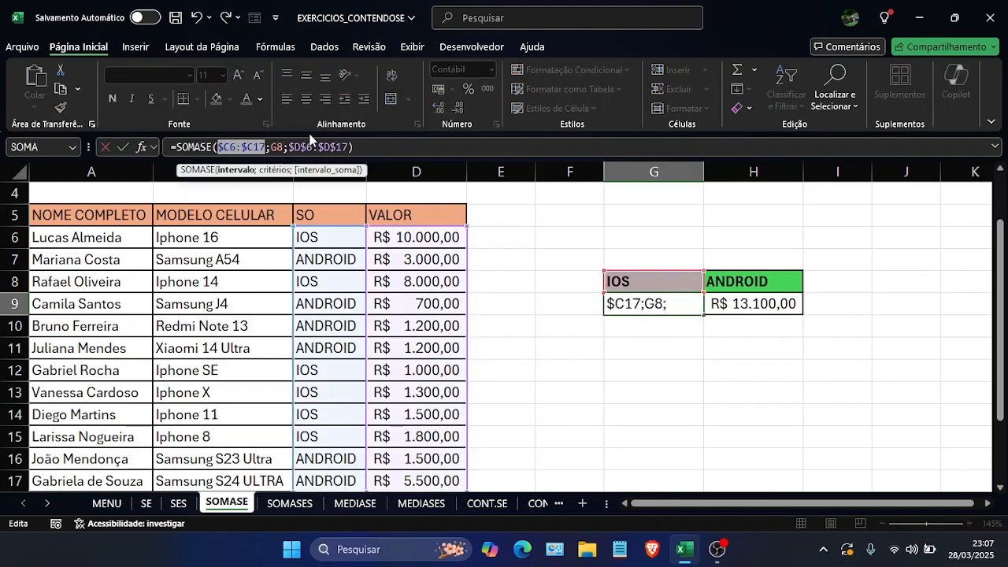
{"action": "left_click_drag", "start_coordinate": [277, 147], "coordinate": [337, 143]}
{"action": "key", "text": "F4"}
{"action": "key", "text": "F4"}
{"action": "key", "text": "F4"}
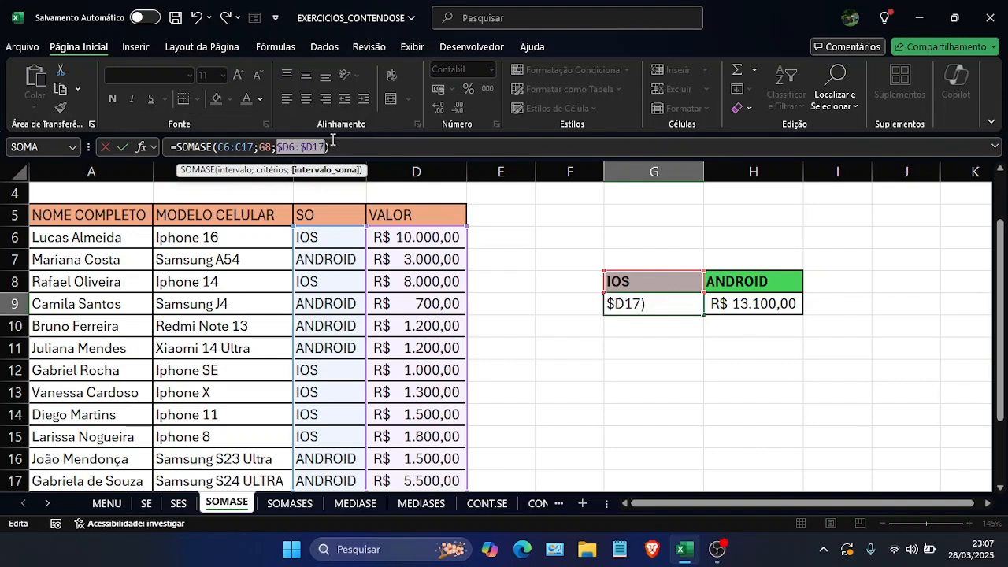
{"action": "key", "text": "Return"}
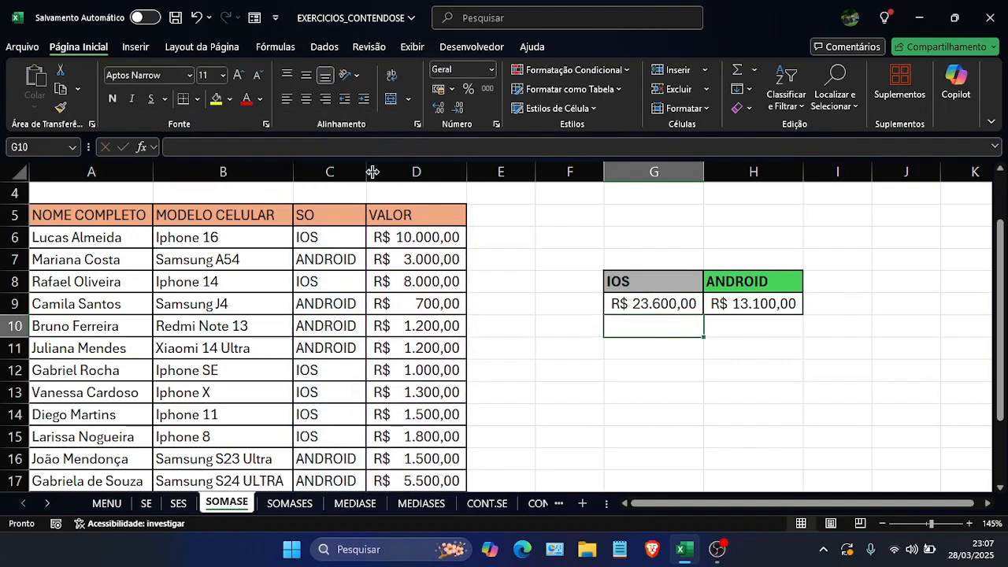
Step: Fill the relative SOMASE formula from G9 across to H9 under ANDROID
{"action": "left_click", "coordinate": [653, 306]}
{"action": "left_click_drag", "start_coordinate": [703, 315], "coordinate": [758, 304]}
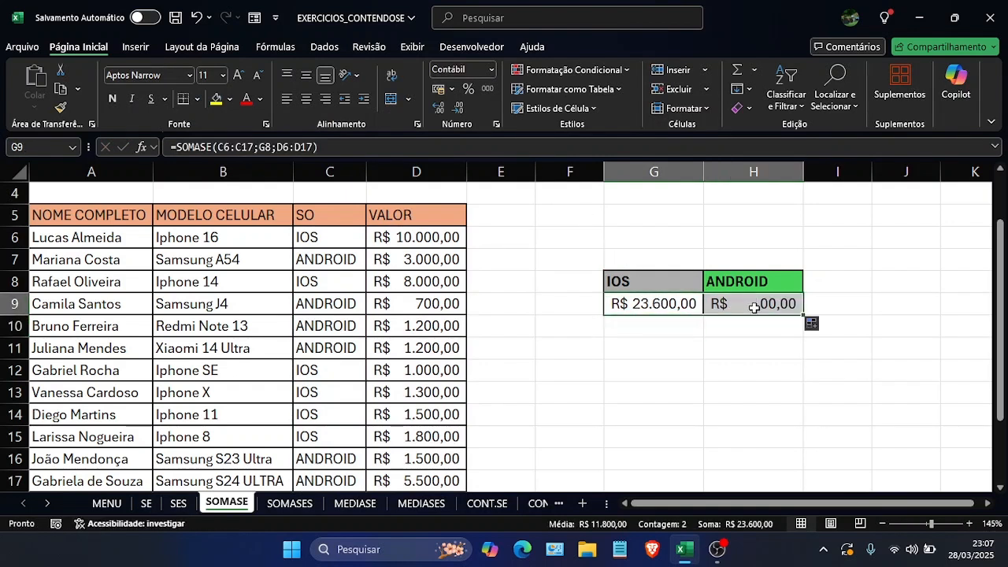
{"action": "left_click", "coordinate": [745, 347]}
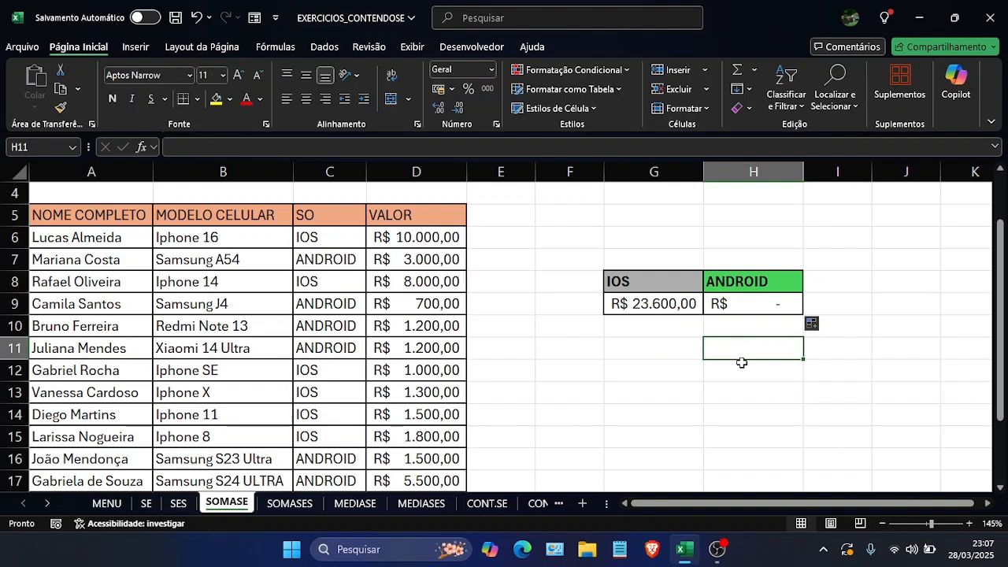
Step: Inspect the ranges in H9's copied formula and undo back to the fully absolute formula in G9
{"action": "left_click", "coordinate": [729, 300]}
{"action": "left_click", "coordinate": [241, 147]}
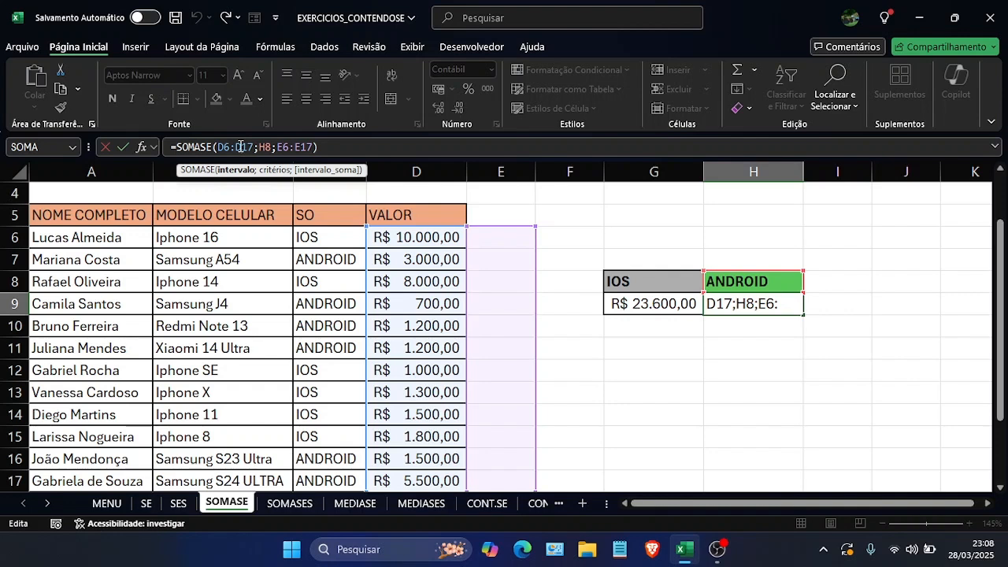
{"action": "key", "text": "ctrl+Return"}
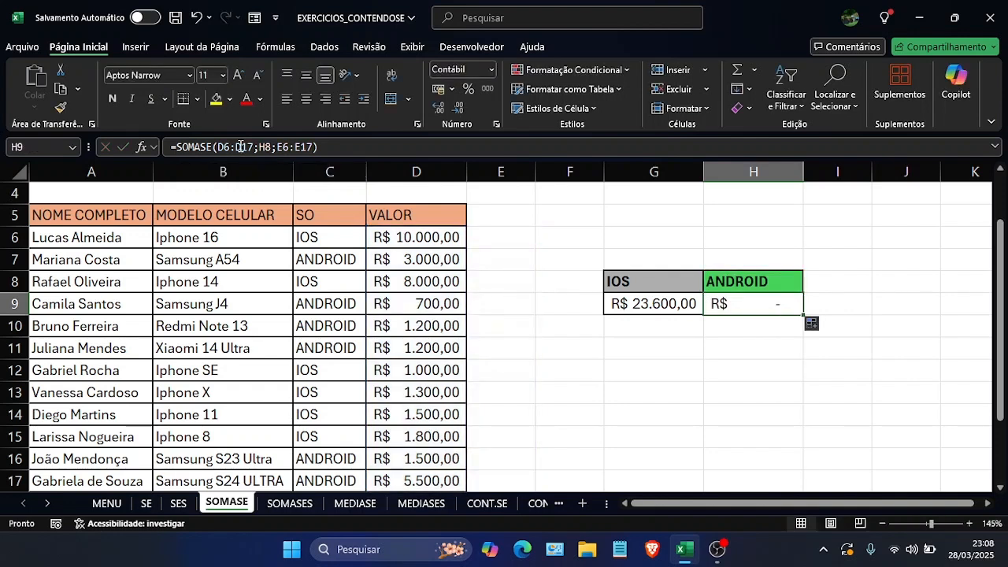
{"action": "key", "text": "ctrl+z"}
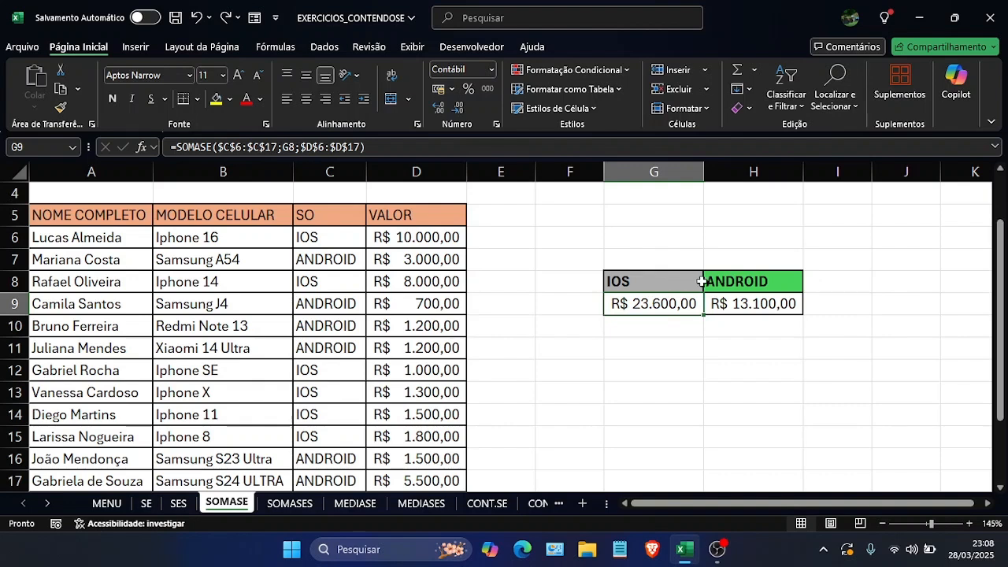
Step: Lock only the column of G9's criteria range, making the formula =SOMASE($C6:$C17;G8;$D$6:$D$17), and commit it
{"action": "left_click", "coordinate": [737, 304]}
{"action": "left_click", "coordinate": [692, 308]}
{"action": "left_click", "coordinate": [235, 148]}
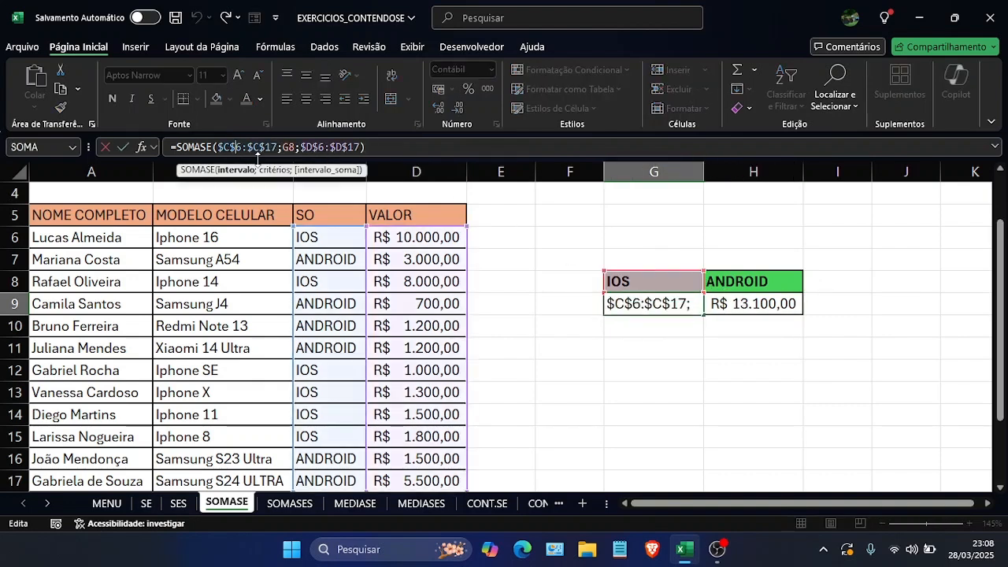
{"action": "left_click", "coordinate": [221, 148]}
{"action": "left_click", "coordinate": [236, 148]}
{"action": "key", "text": "BackSpace"}
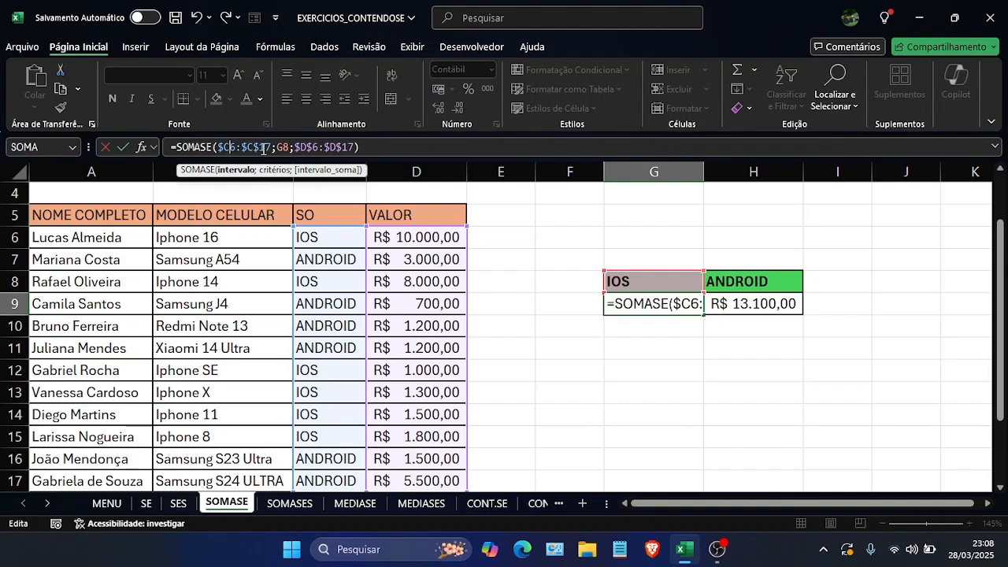
{"action": "left_click", "coordinate": [263, 148]}
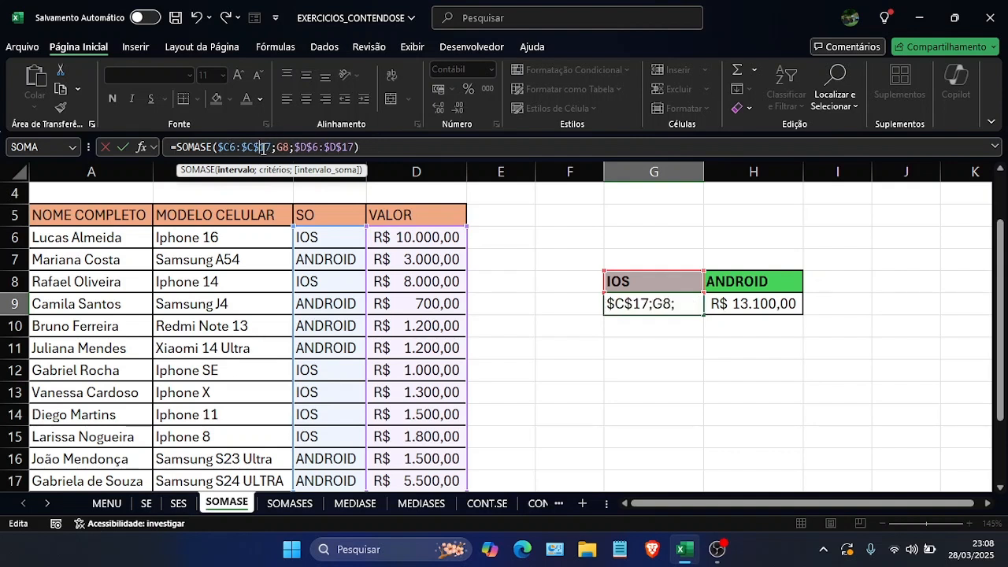
{"action": "key", "text": "BackSpace"}
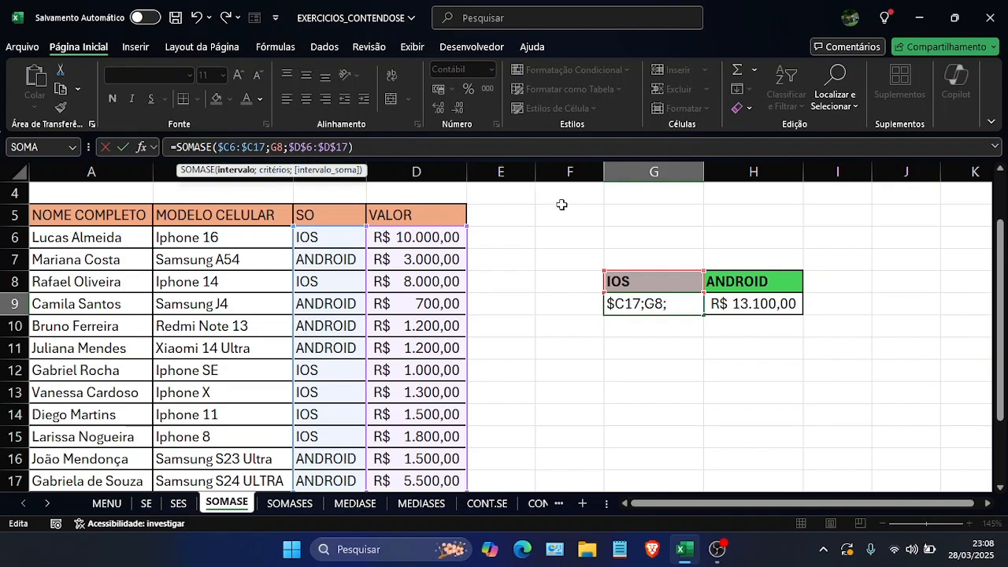
{"action": "key", "text": "Return"}
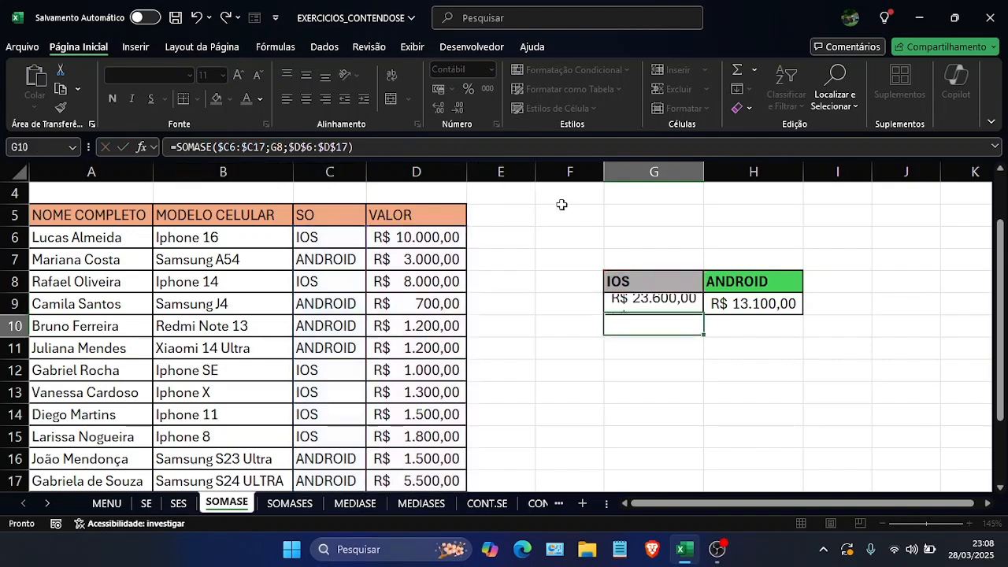
Step: Fill the column-locked SOMASE formula from G9 into H9 and check the copied references
{"action": "left_click", "coordinate": [673, 297]}
{"action": "left_click_drag", "start_coordinate": [703, 317], "coordinate": [762, 319]}
{"action": "left_click", "coordinate": [725, 300]}
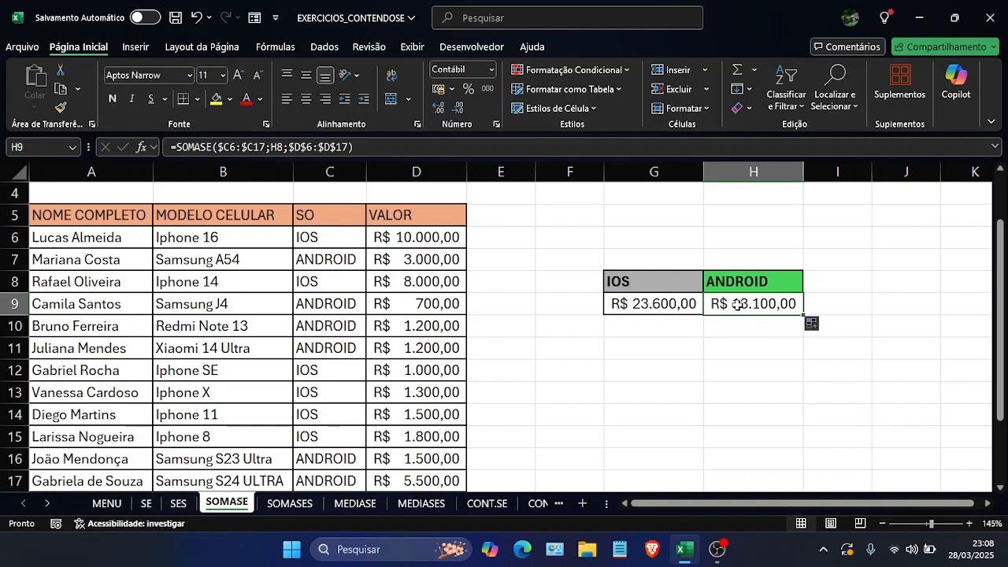
Step: Lock only the rows of G9's criteria range, making the formula =SOMASE(C$6:C$17;G8;$D$6:$D$17), and commit it
{"action": "left_click", "coordinate": [693, 306]}
{"action": "left_click", "coordinate": [229, 150]}
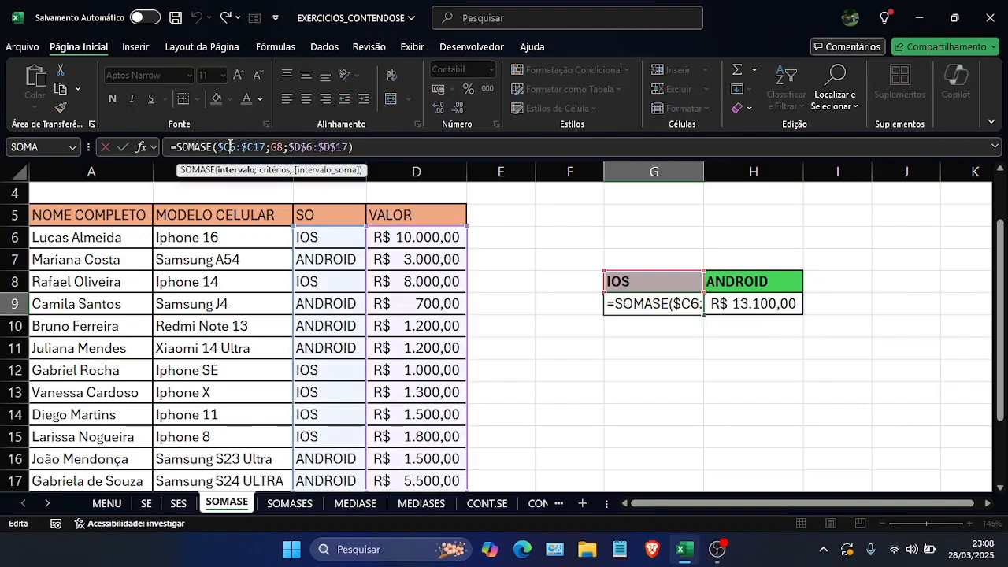
{"action": "key", "text": "BackSpace"}
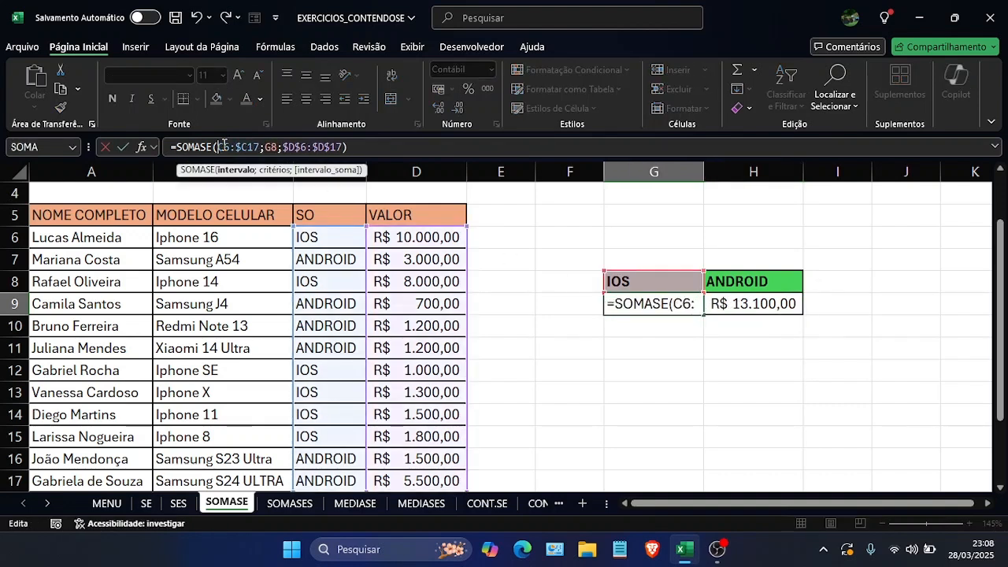
{"action": "key", "text": "Right"}
{"action": "type", "text": "$"}
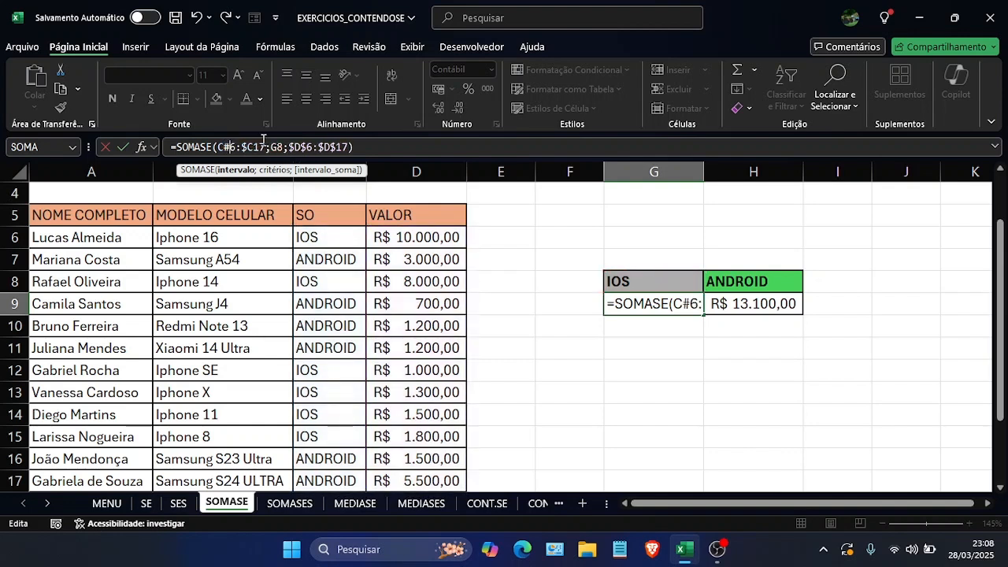
{"action": "key", "text": "BackSpace"}
{"action": "type", "text": "$"}
{"action": "left_click", "coordinate": [249, 147]}
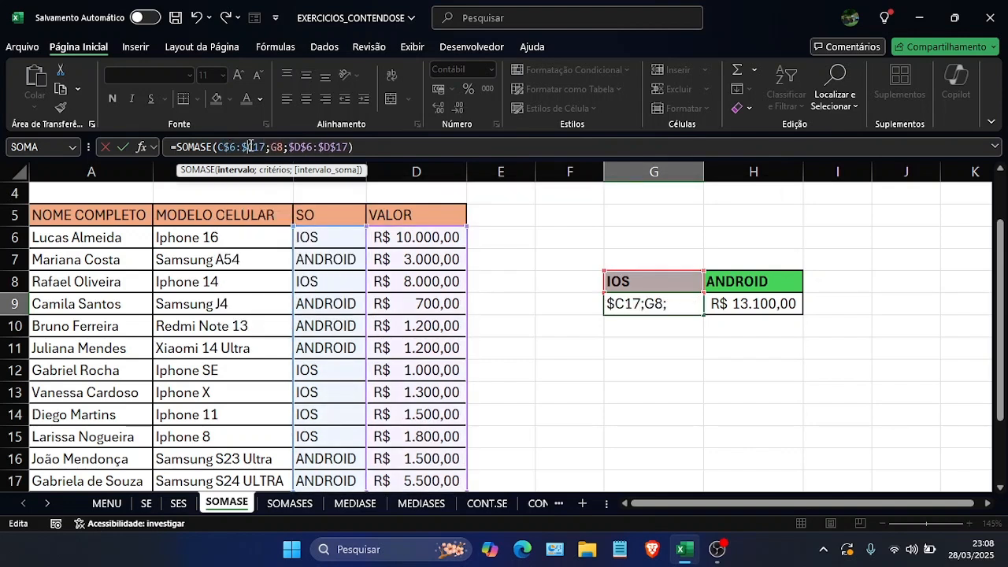
{"action": "key", "text": "BackSpace"}
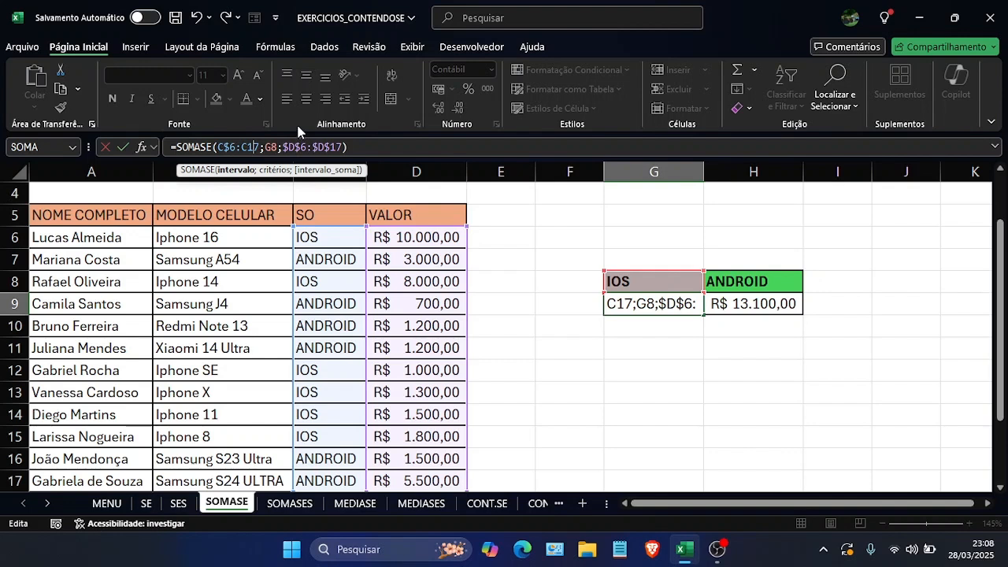
{"action": "key", "text": "Right"}
{"action": "type", "text": "$"}
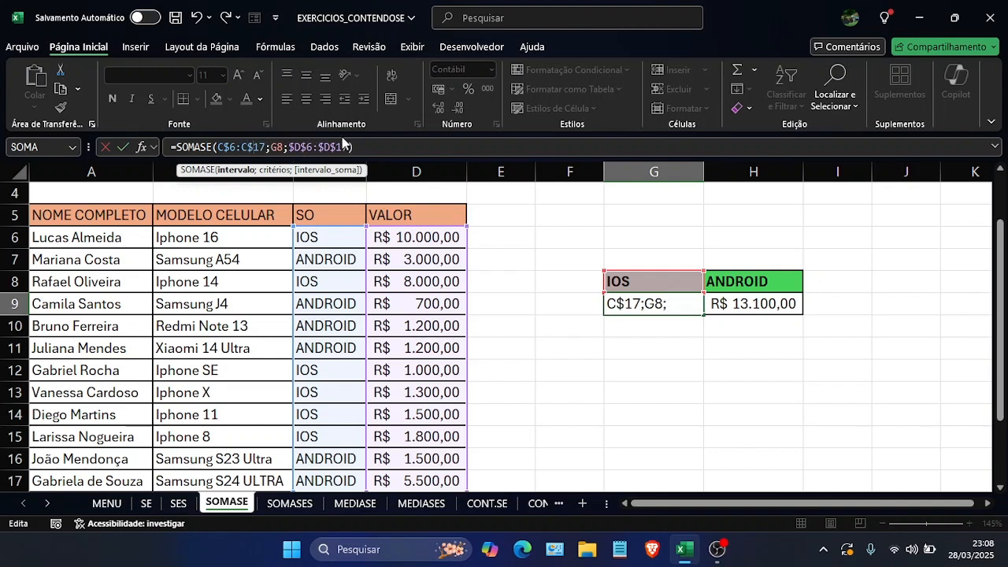
{"action": "key", "text": "Return"}
Step: Fill G9's row-locked formula into H9 and undo back to the fully absolute version
{"action": "left_click", "coordinate": [691, 311]}
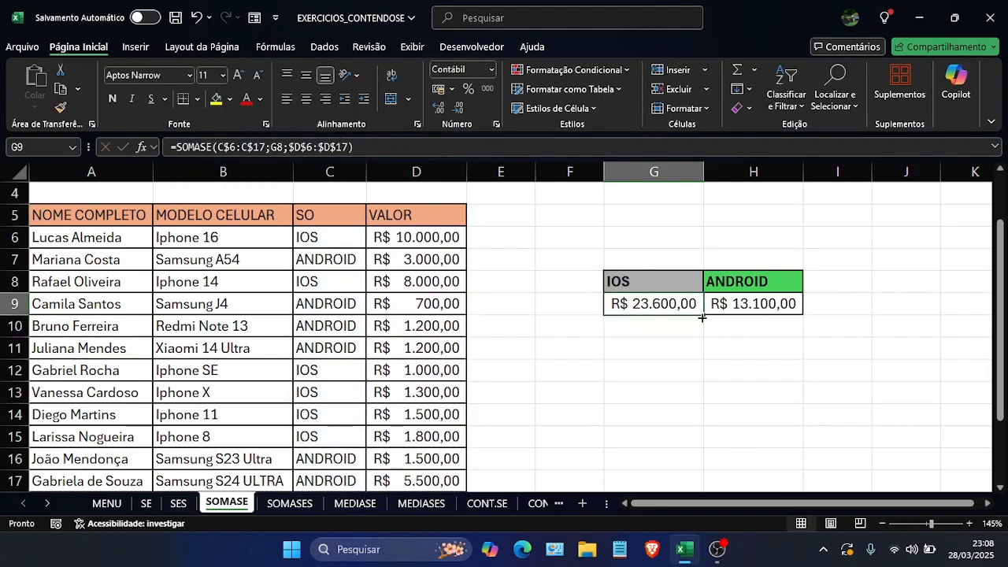
{"action": "left_click_drag", "start_coordinate": [703, 318], "coordinate": [803, 315]}
{"action": "left_click", "coordinate": [732, 370]}
{"action": "key", "text": "ctrl+z"}
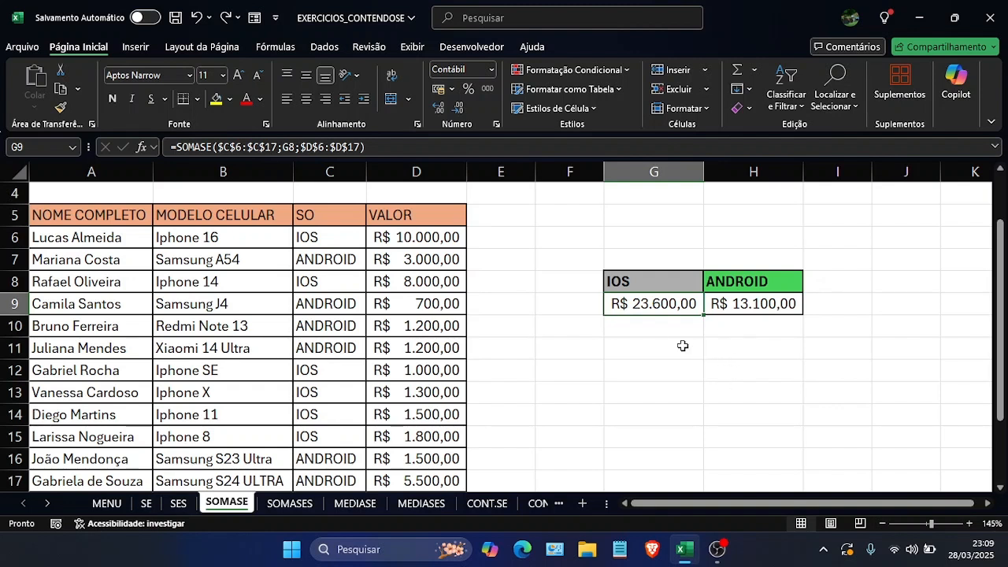
{"action": "scroll", "coordinate": [652, 320], "scroll_direction": "up", "scroll_amount": 1}
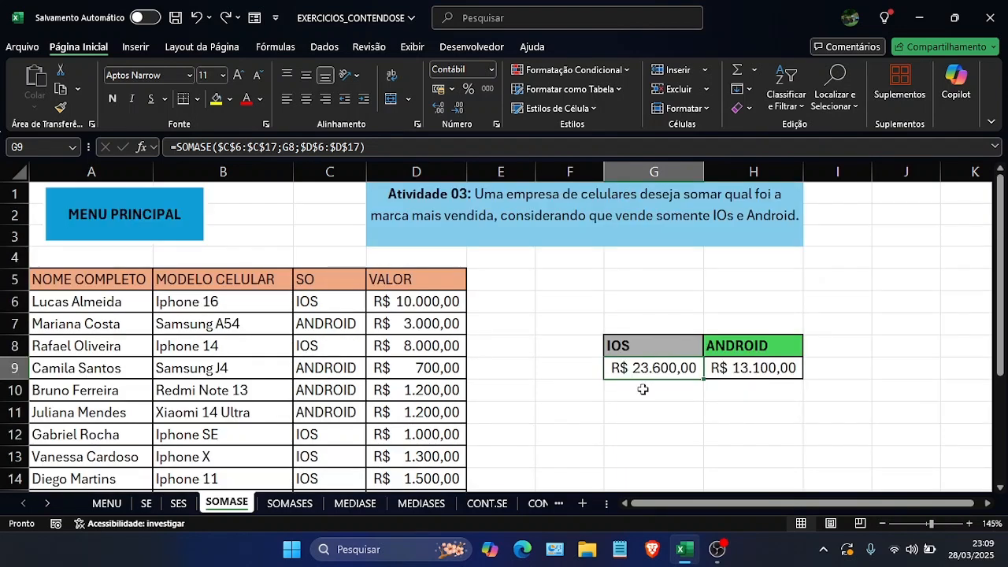
{"action": "left_click", "coordinate": [660, 389]}
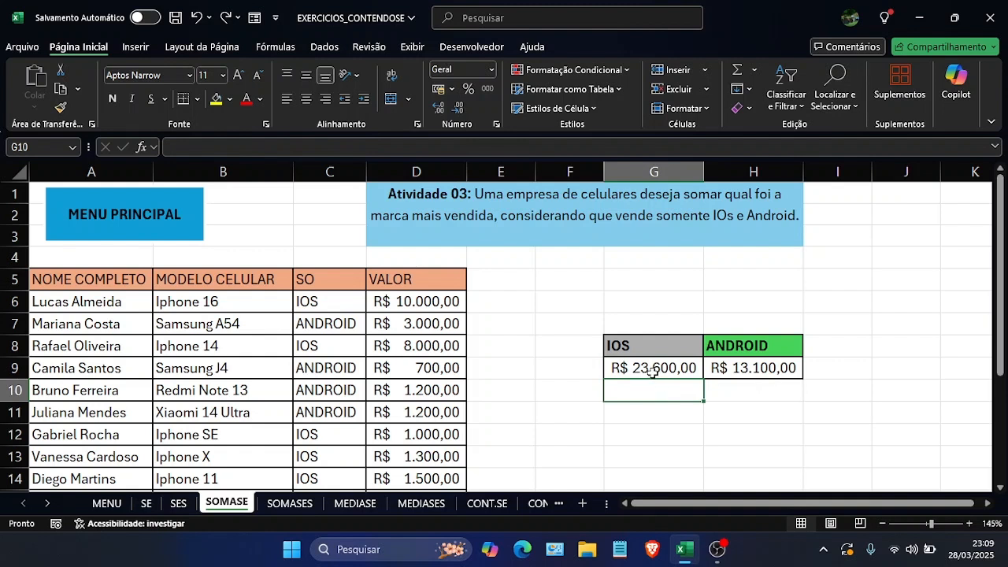
{"action": "left_click", "coordinate": [569, 296]}
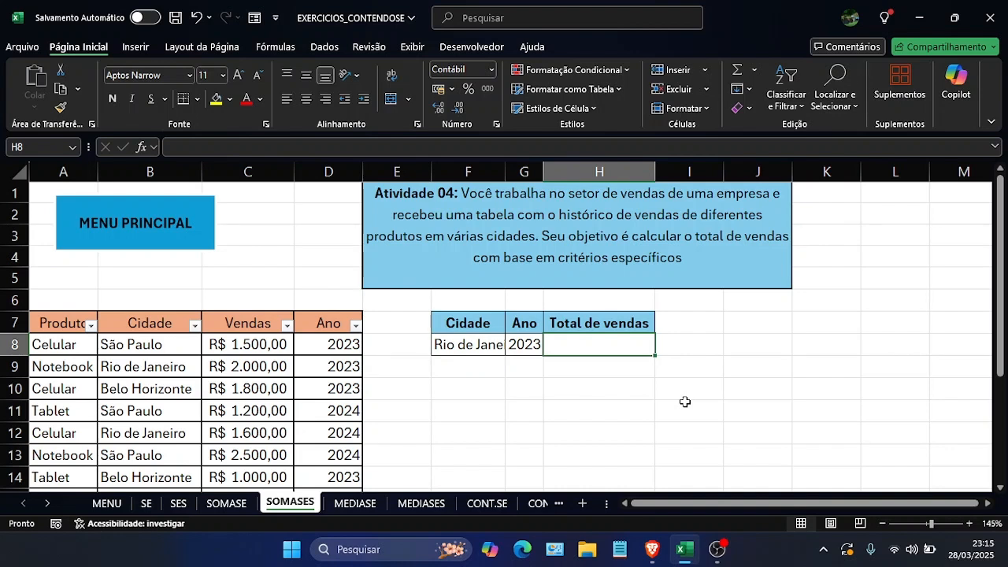
Step: Start a SOMASES formula in H8 under Total de vendas with the Vendas values C8:C17 as its sum range
{"action": "type", "text": "=somases"}
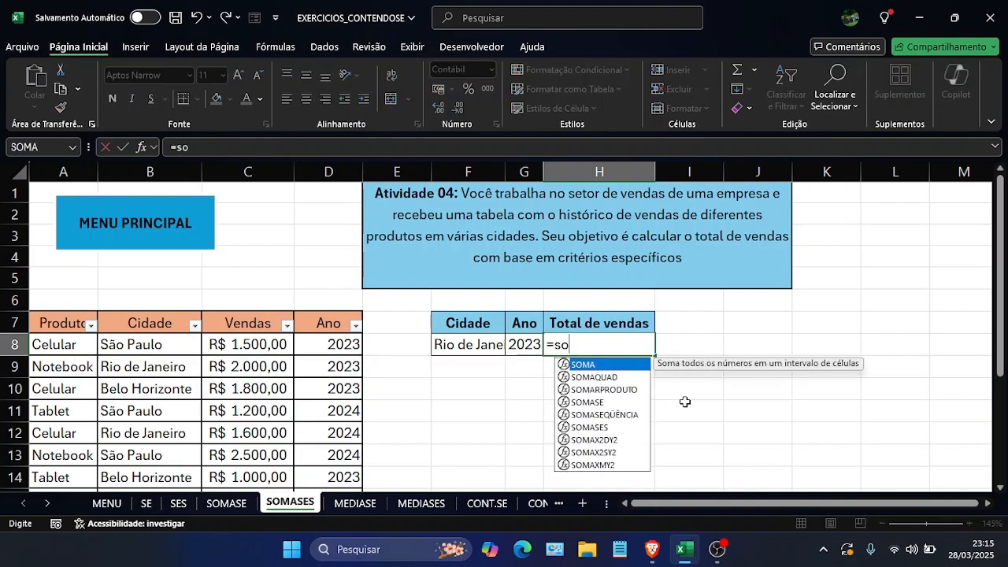
{"action": "key", "text": "Tab"}
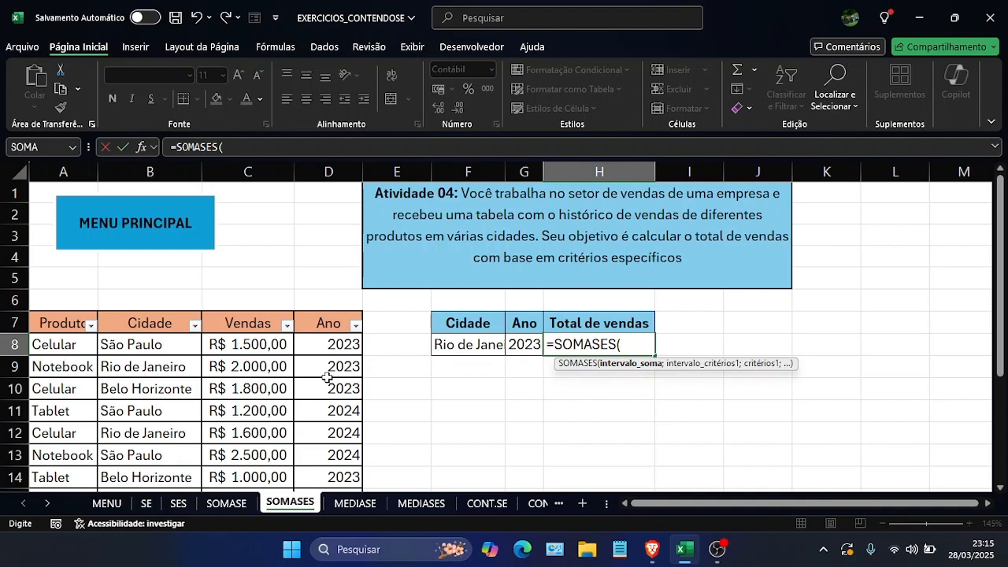
{"action": "left_click", "coordinate": [259, 345]}
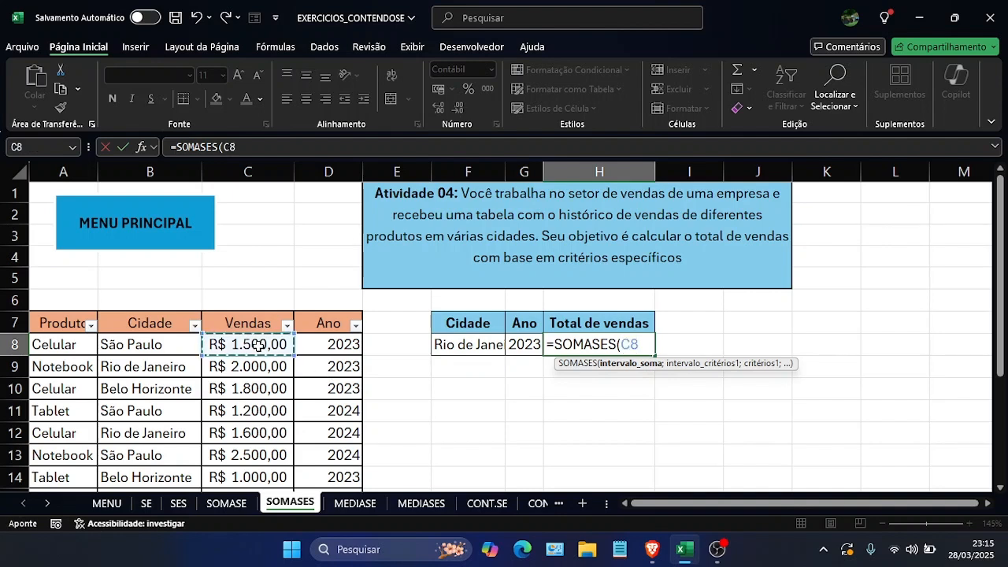
{"action": "key", "text": "shift+Down"}
{"action": "key", "text": "shift+Down"}
{"action": "key", "text": "shift+Down"}
{"action": "key", "text": "shift+Down"}
{"action": "key", "text": "shift+Down"}
{"action": "key", "text": "shift+Down"}
{"action": "key", "text": "shift+Down"}
{"action": "key", "text": "shift+Down"}
{"action": "key", "text": "shift+Down"}
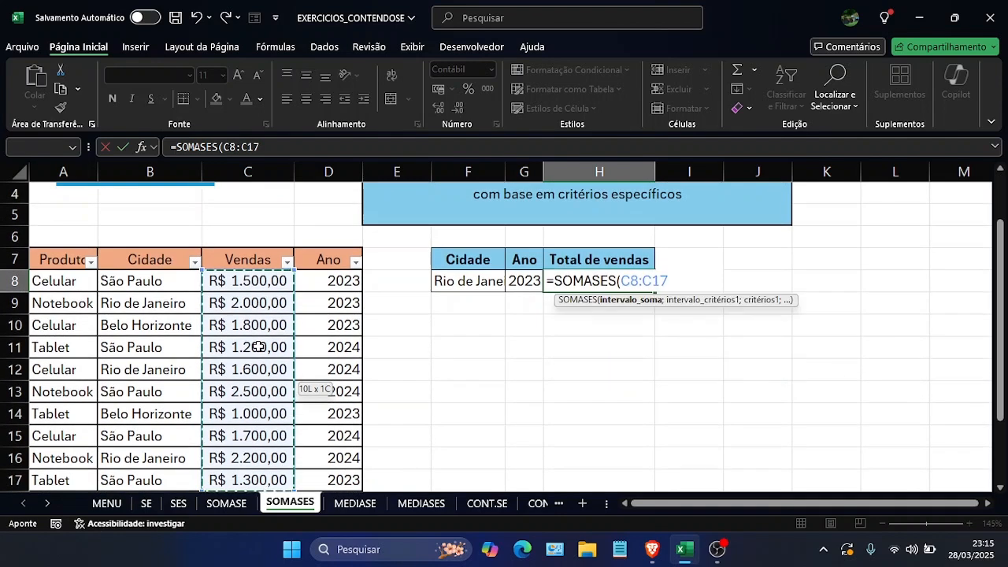
{"action": "type", "text": ";"}
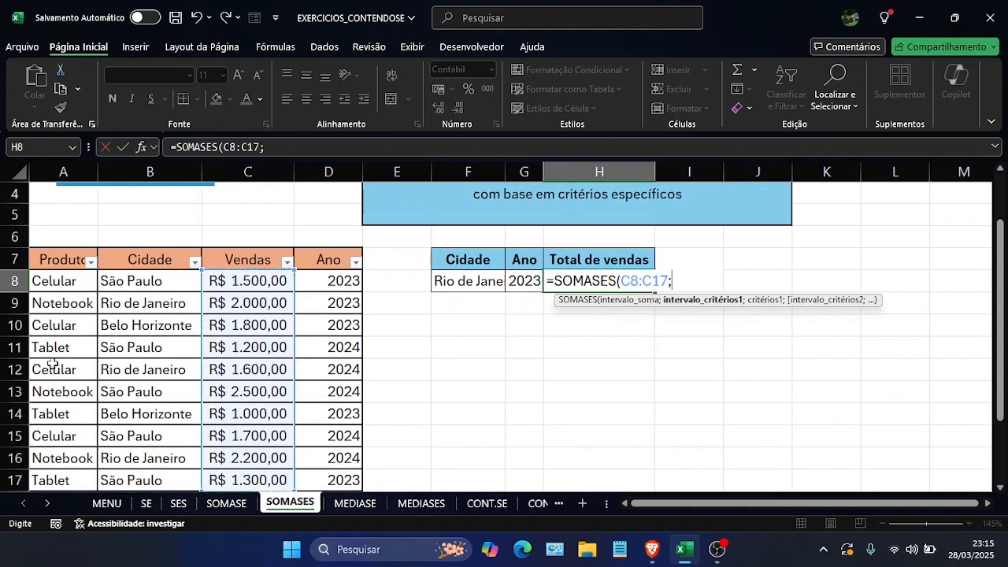
Step: Add the Cidade range B8:B17 and criterion F8 as the first condition of the SOMASES formula
{"action": "left_click", "coordinate": [160, 279]}
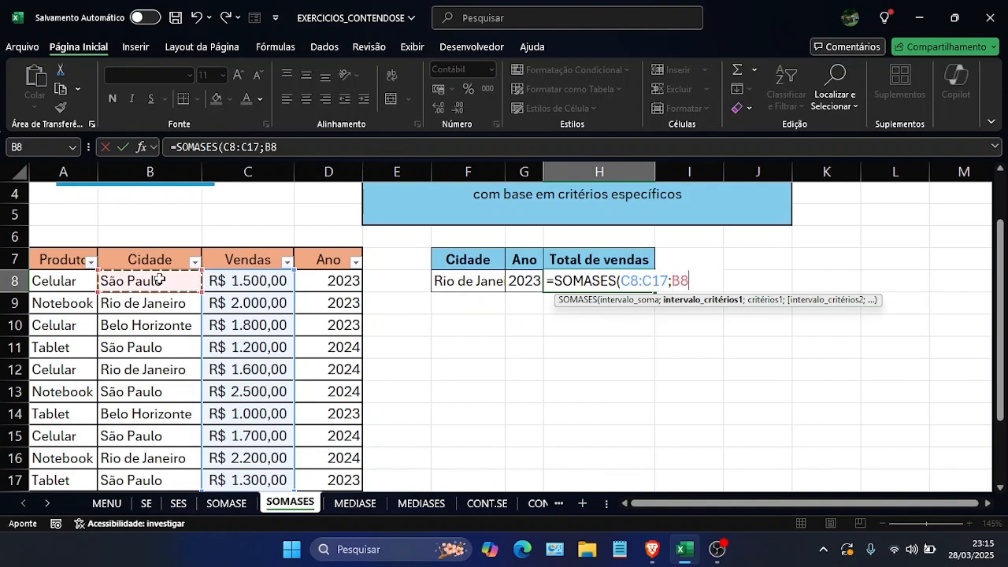
{"action": "key", "text": "ctrl+shift+Down"}
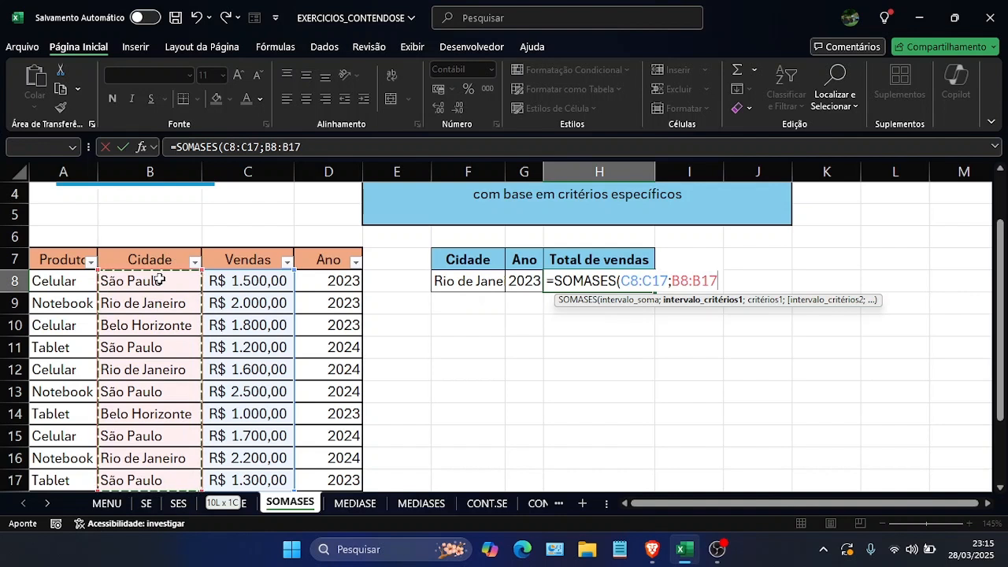
{"action": "type", "text": ";"}
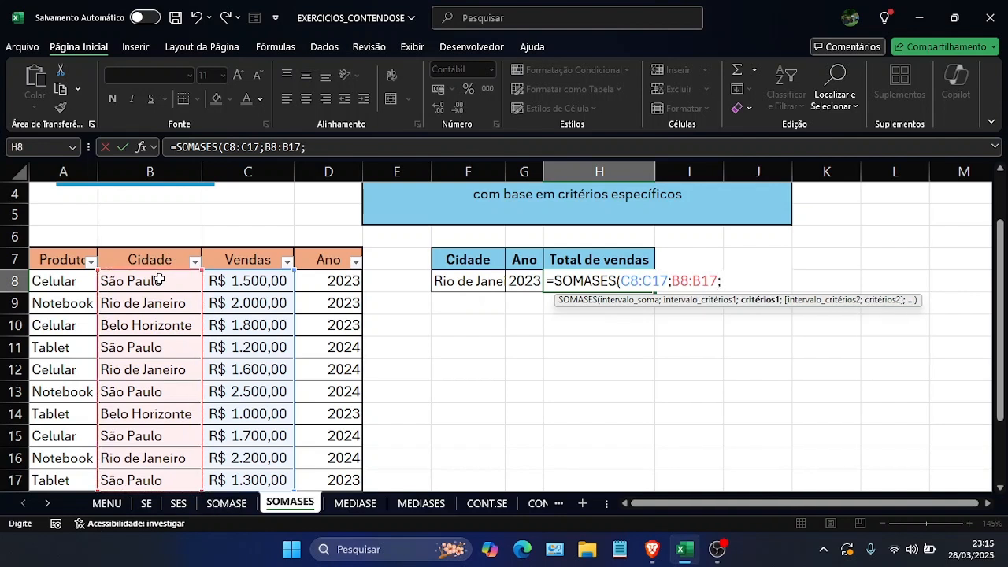
{"action": "left_click", "coordinate": [489, 283]}
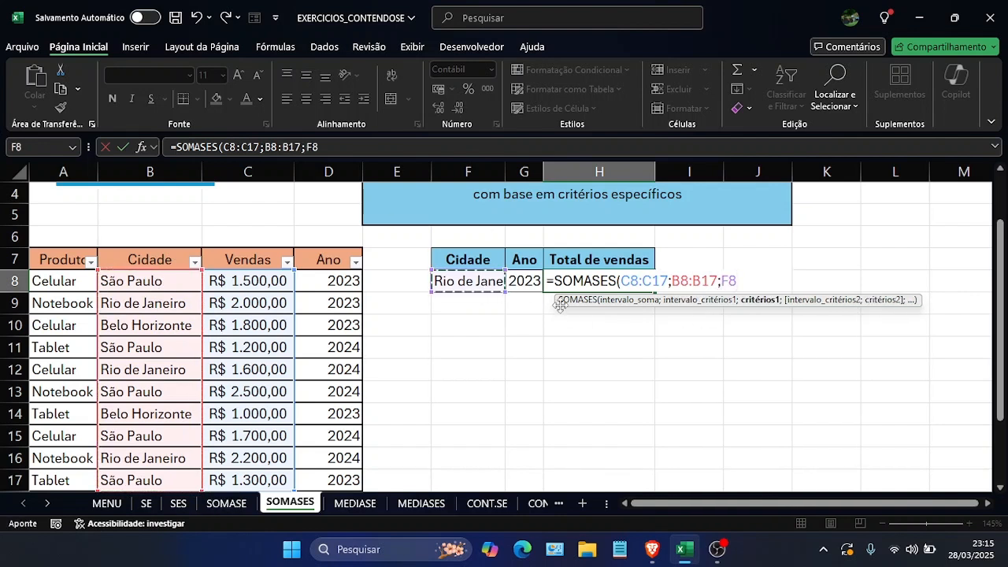
{"action": "type", "text": ";"}
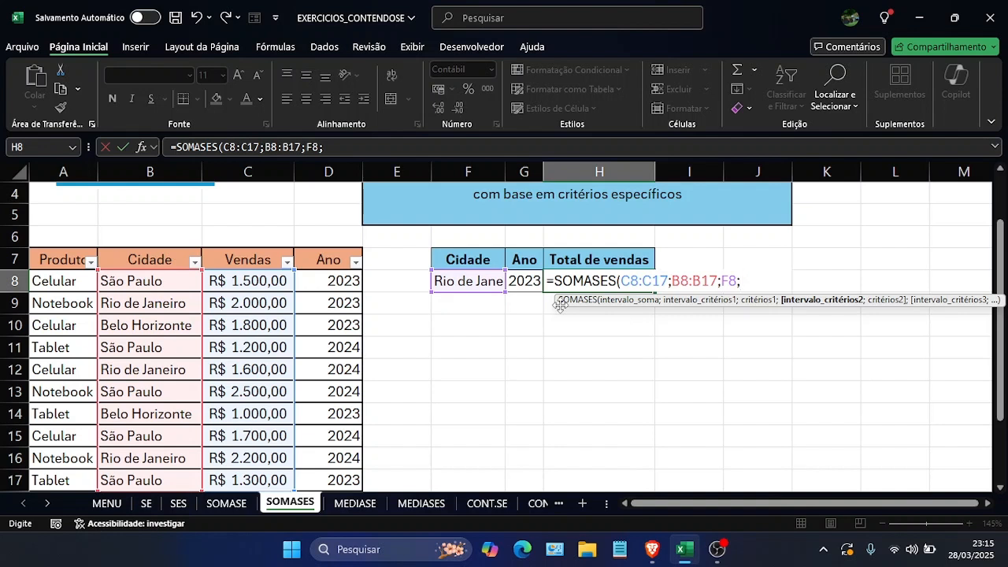
Step: Add the Ano values D8:D17 as the second criteria range of H8's SOMASES formula
{"action": "key", "text": "Left"}
{"action": "key", "text": "Left"}
{"action": "key", "text": "Left"}
{"action": "key", "text": "Left"}
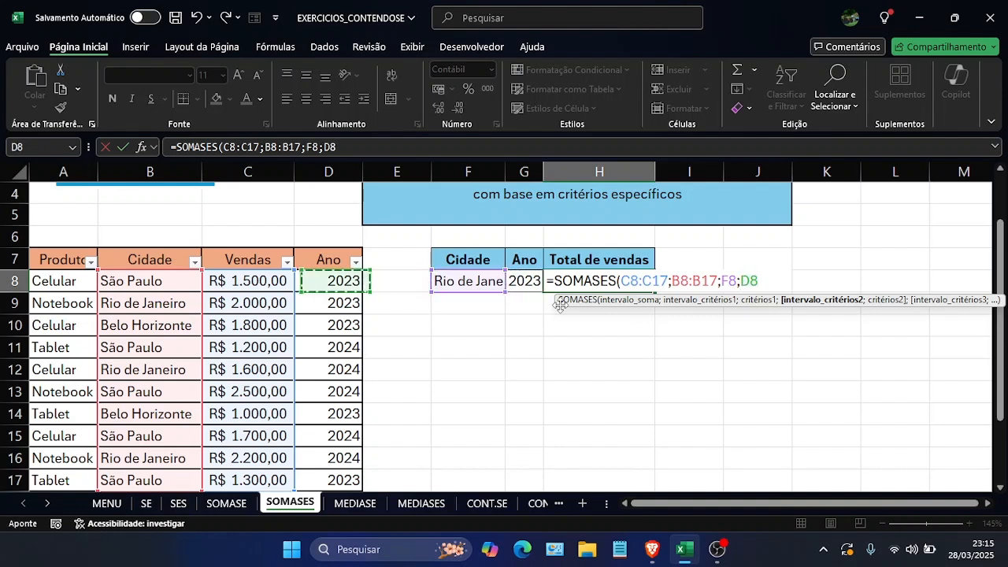
{"action": "key", "text": "ctrl+shift+Down"}
{"action": "type", "text": ";"}
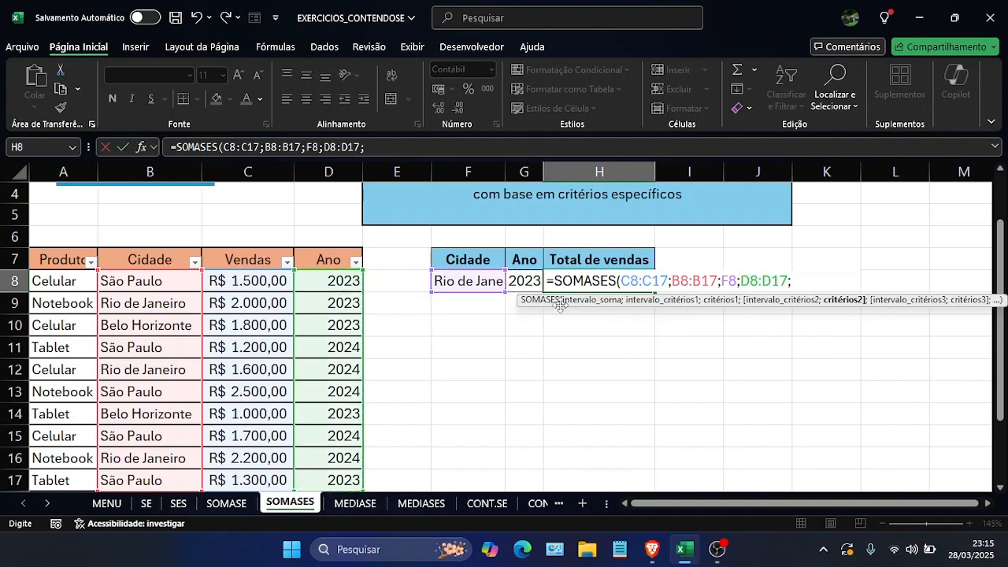
Step: Use the year in G8 as the second criterion, then close and commit H8's SOMASES formula
{"action": "key", "text": "Right"}
{"action": "key", "text": "Right"}
{"action": "key", "text": "Left"}
{"action": "key", "text": "Left"}
{"action": "key", "text": "Left"}
{"action": "type", "text": ")"}
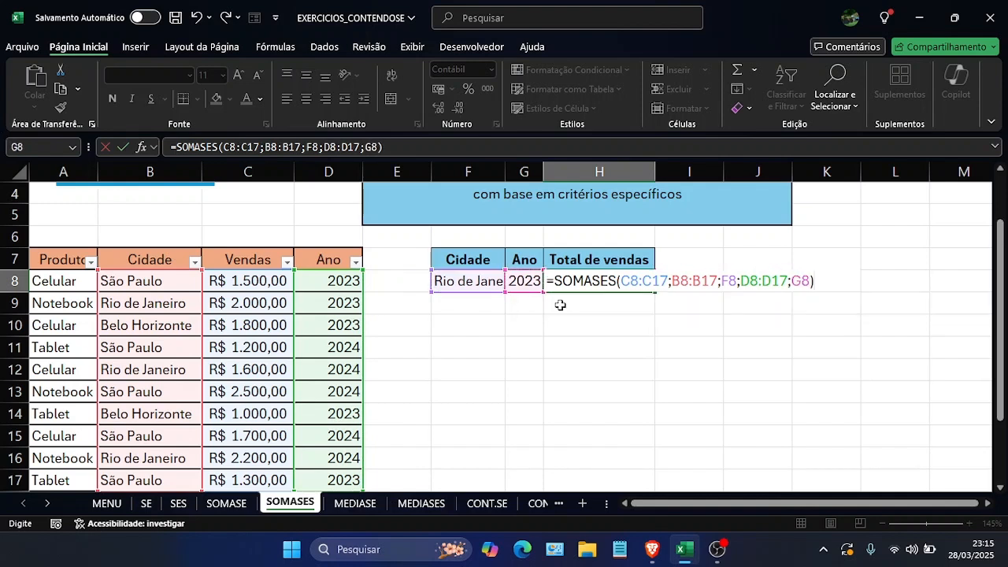
{"action": "key", "text": "Return"}
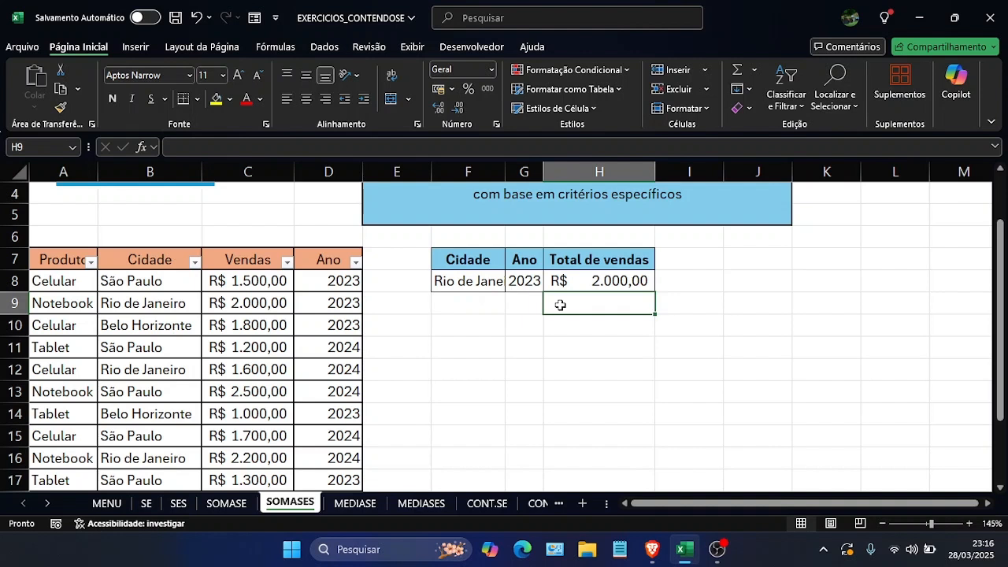
Step: Set the lookup city in F8 to São Paulo and the lookup year in G8 to 2024
{"action": "key", "text": "Up"}
{"action": "key", "text": "Left"}
{"action": "key", "text": "Left"}
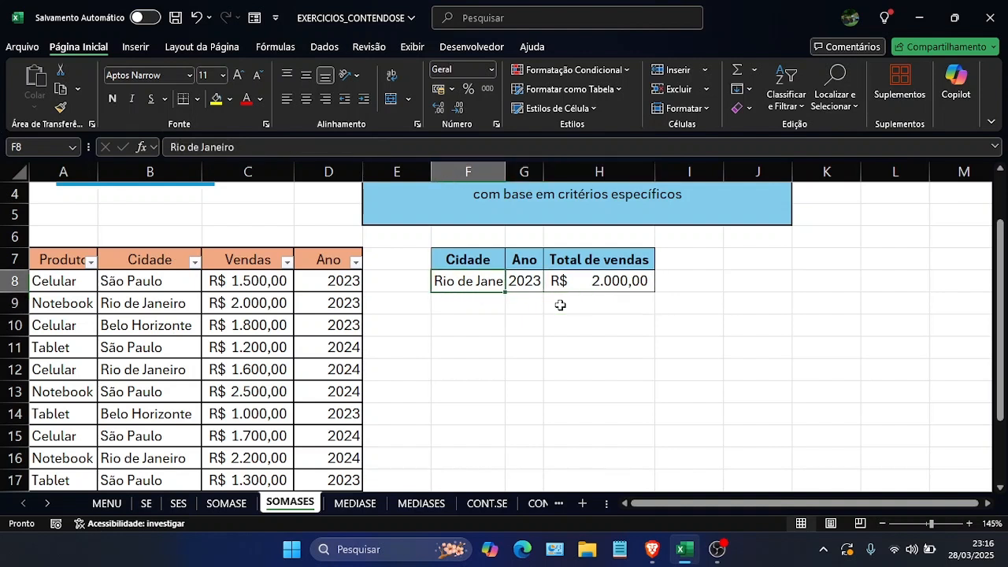
{"action": "type", "text": "São Paulo"}
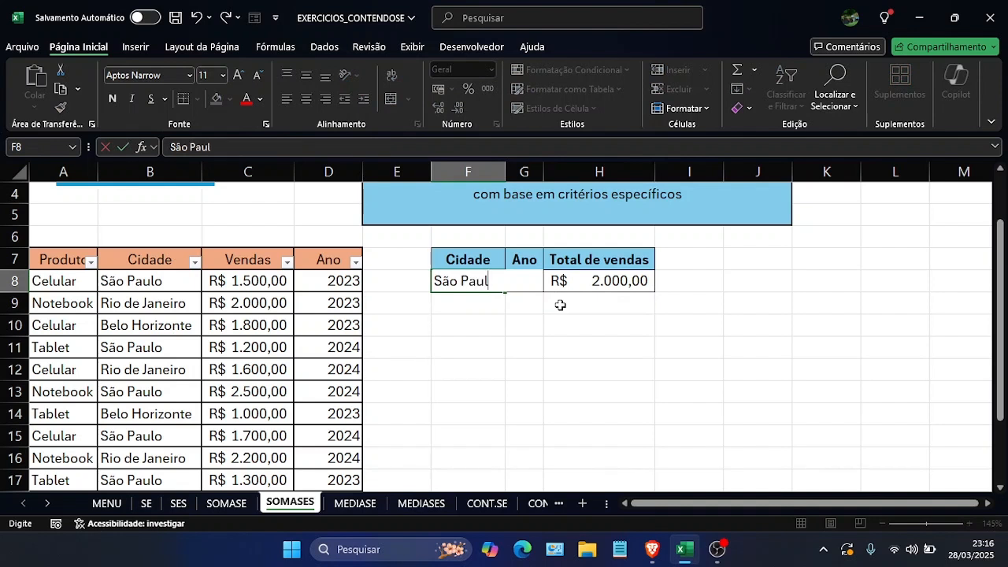
{"action": "key", "text": "Tab"}
{"action": "key", "text": "BackSpace"}
{"action": "key", "text": "BackSpace"}
{"action": "key", "text": "BackSpace"}
{"action": "key", "text": "BackSpace"}
{"action": "type", "text": "2024"}
{"action": "key", "text": "Return"}
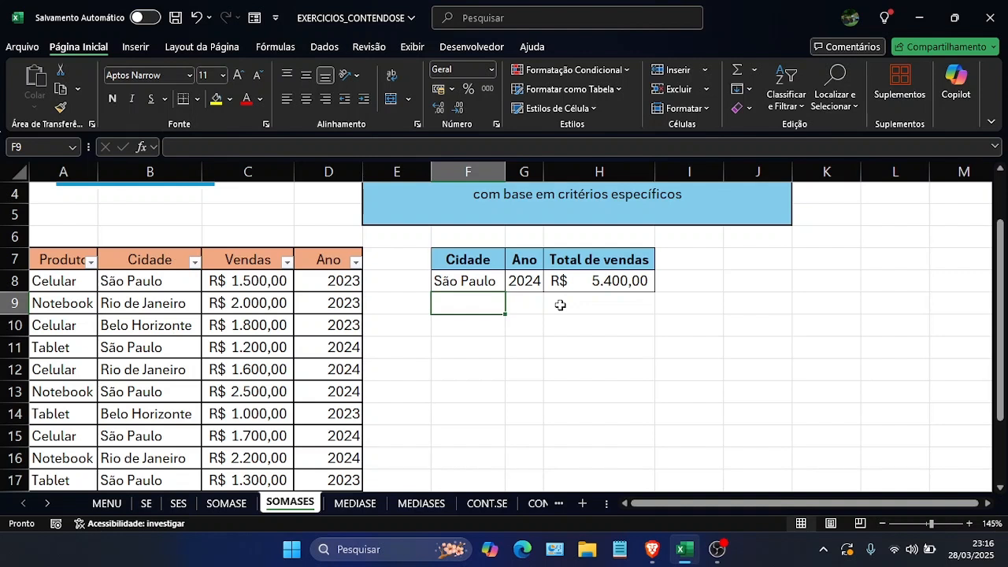
Step: Change the lookup year in G8 to 2023
{"action": "key", "text": "Up"}
{"action": "key", "text": "Right"}
{"action": "type", "text": "2023"}
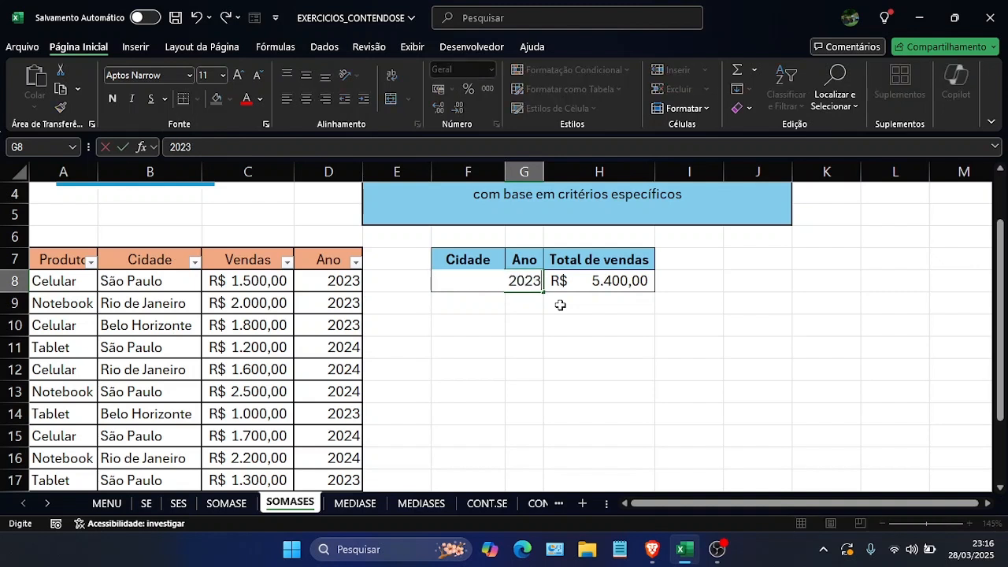
{"action": "key", "text": "Return"}
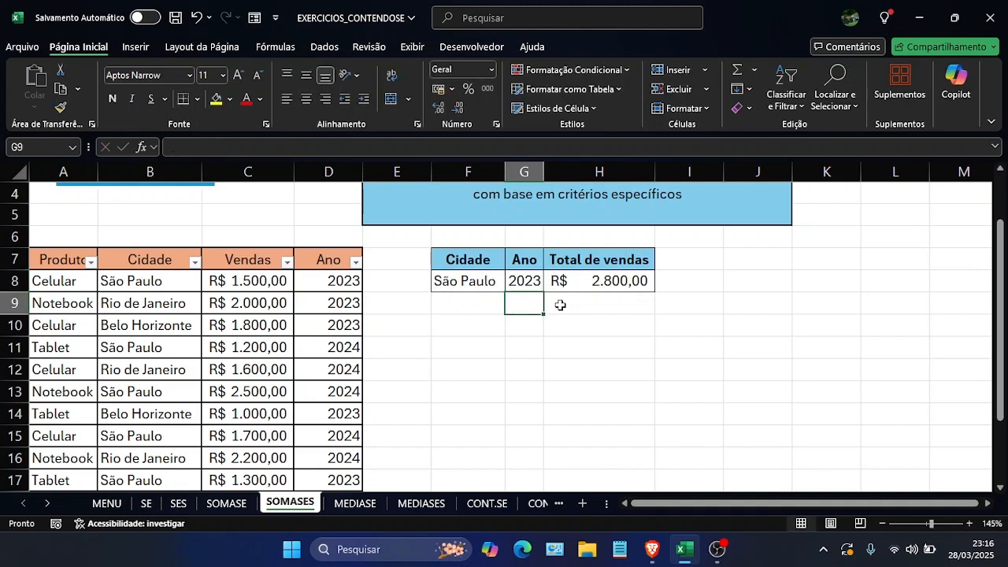
Step: Change the Vendas value in C8, the 2023 Celular sale in São Paulo, to 3000
{"action": "key", "text": "Left"}
{"action": "key", "text": "Left"}
{"action": "key", "text": "Left"}
{"action": "key", "text": "Left"}
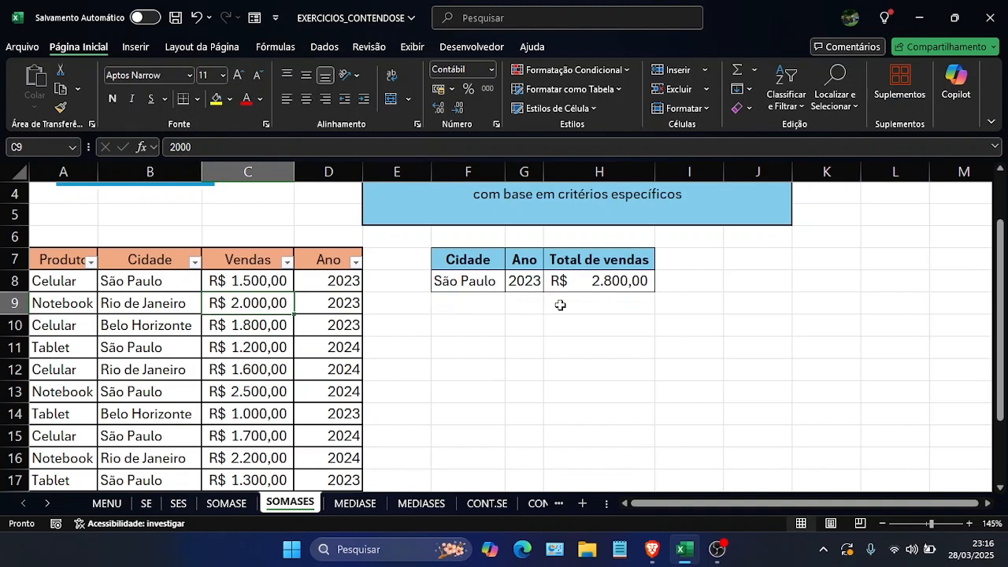
{"action": "key", "text": "Down"}
{"action": "key", "text": "Down"}
{"action": "key", "text": "Down"}
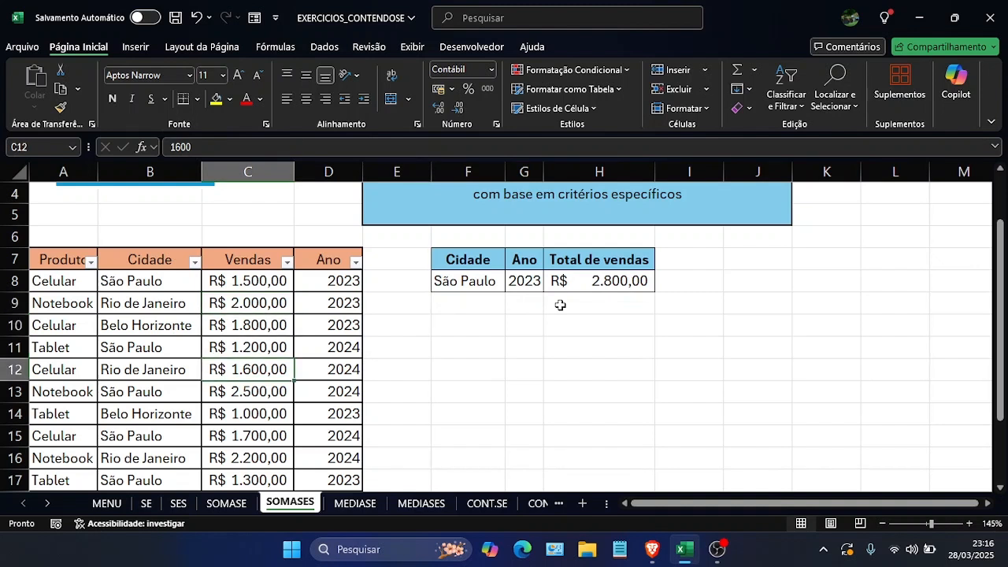
{"action": "key", "text": "Up"}
{"action": "key", "text": "Up"}
{"action": "key", "text": "Up"}
{"action": "key", "text": "Up"}
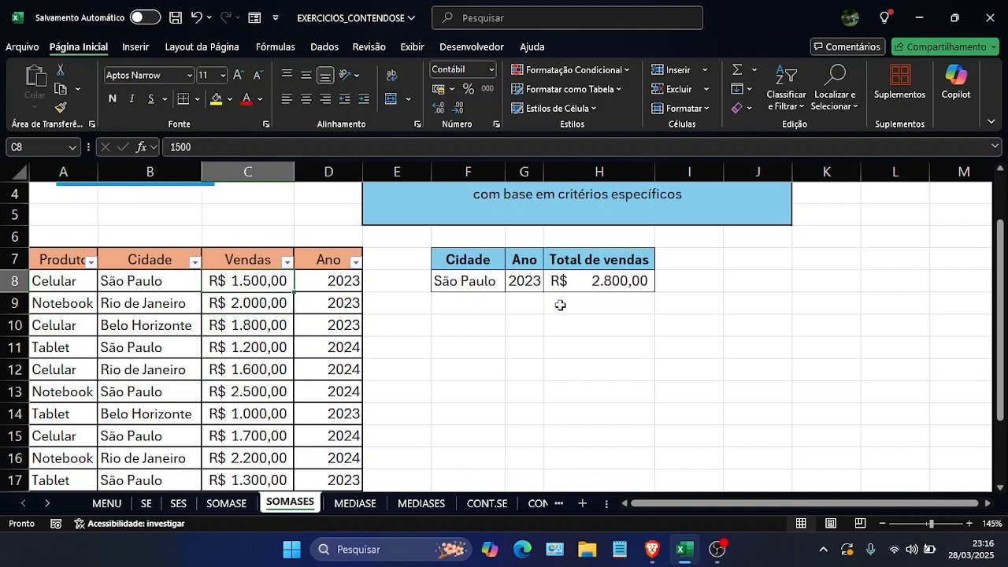
{"action": "type", "text": "3000"}
{"action": "key", "text": "Return"}
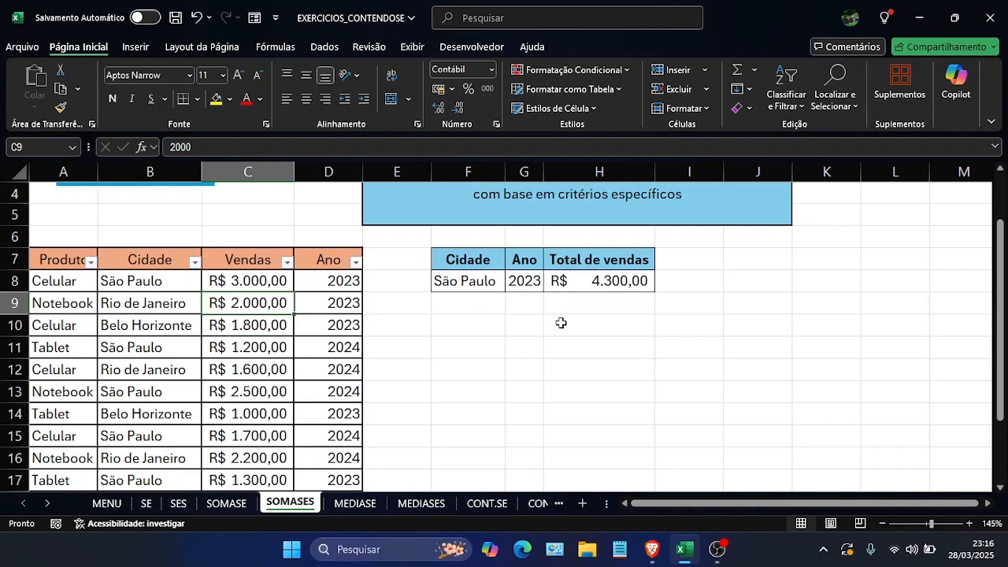
{"action": "scroll", "coordinate": [551, 344], "scroll_direction": "up", "scroll_amount": 1}
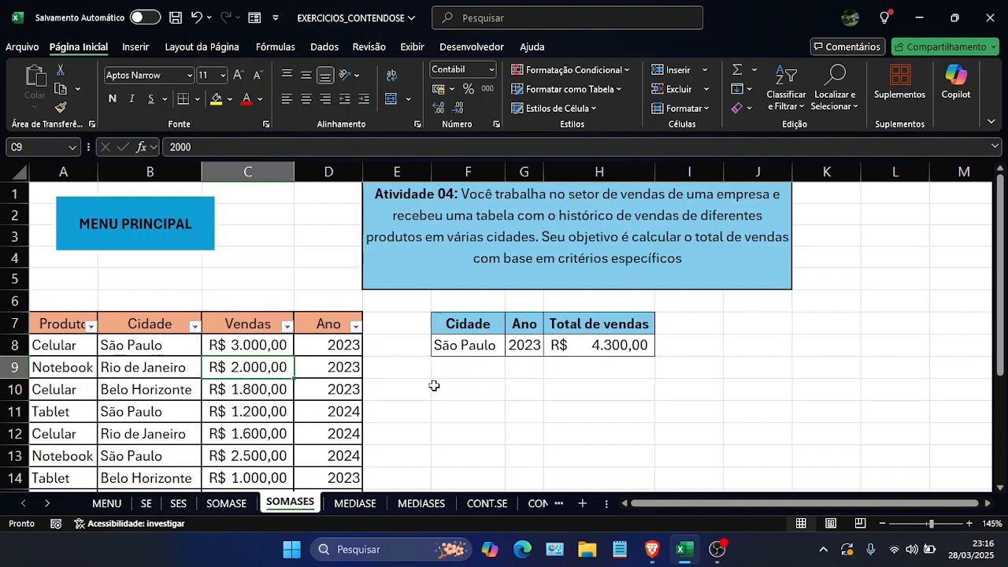
{"action": "left_click", "coordinate": [466, 344]}
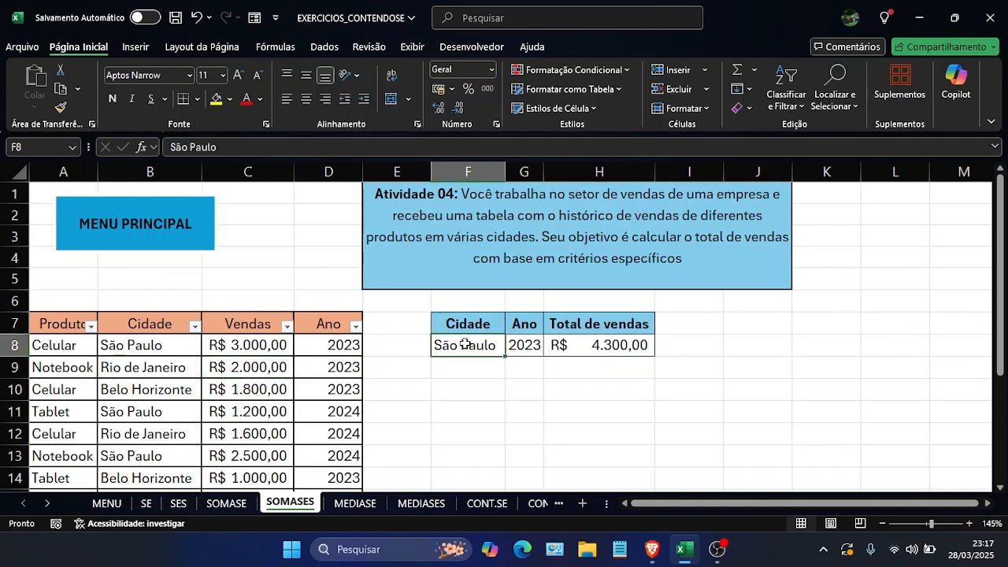
{"action": "left_click", "coordinate": [511, 355]}
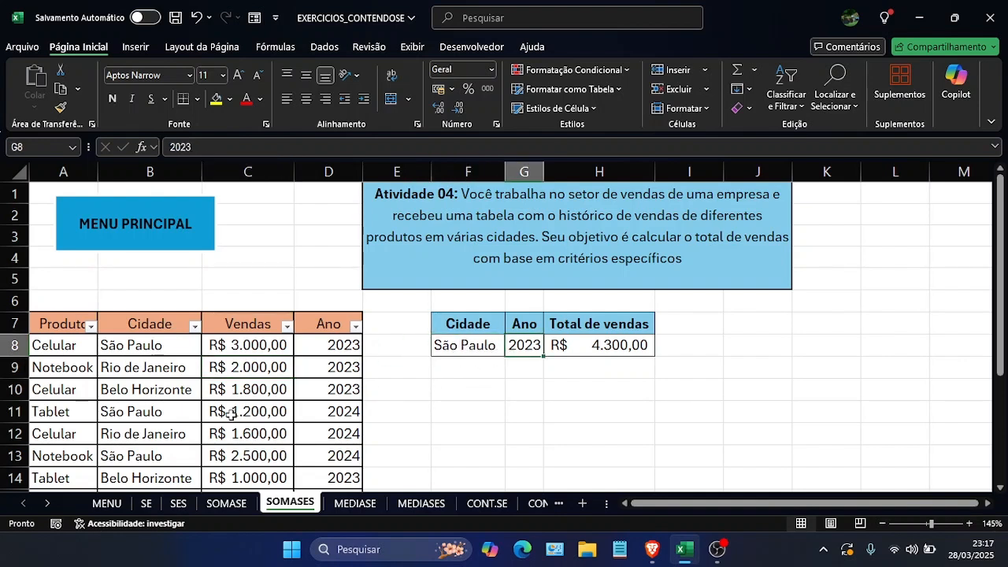
{"action": "scroll", "coordinate": [230, 413], "scroll_direction": "down", "scroll_amount": 1}
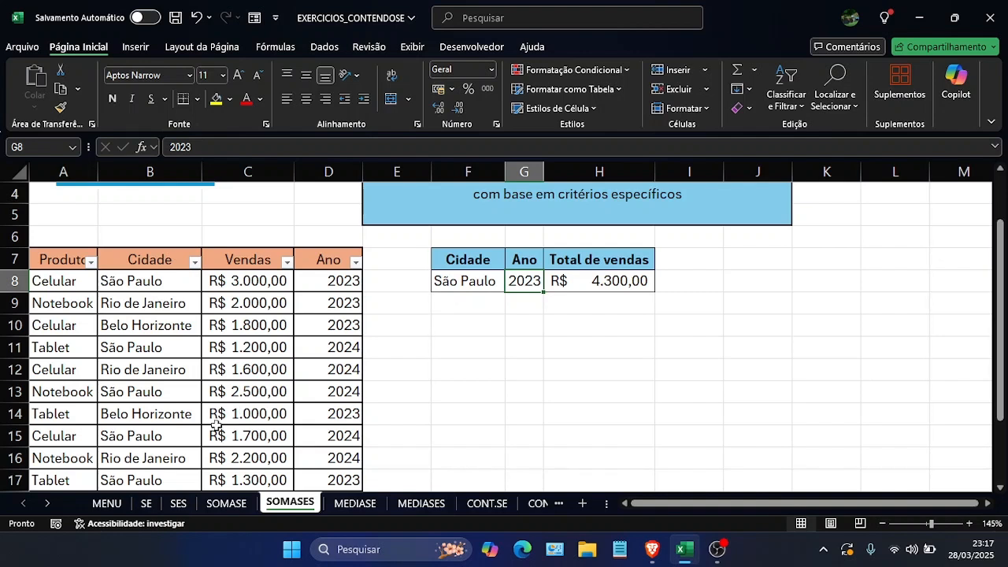
{"action": "left_click", "coordinate": [458, 323]}
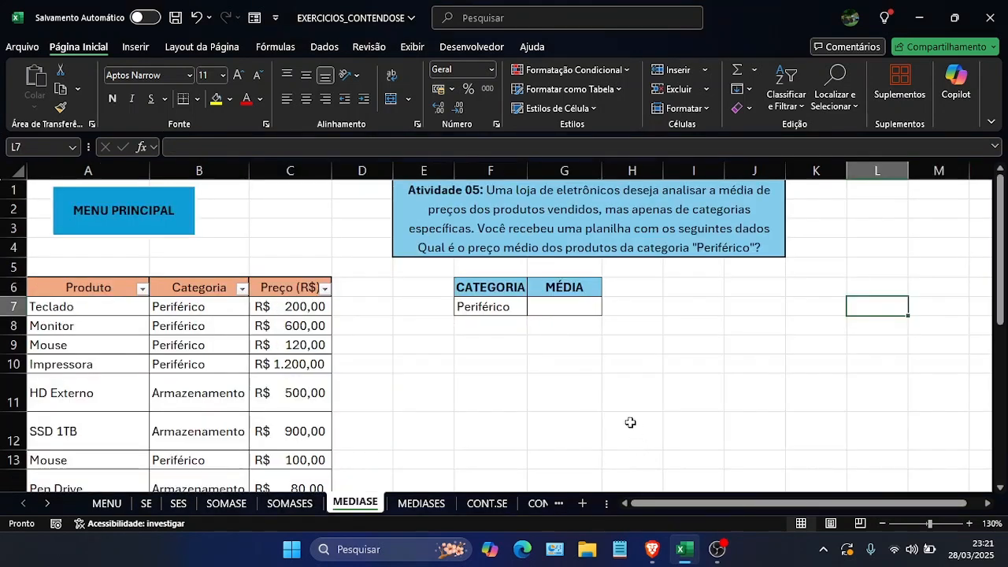
Step: Start a MÉDIASE formula in G7 under MÉDIA on the MEDIASE sheet
{"action": "key", "text": "Left"}
{"action": "key", "text": "Left"}
{"action": "key", "text": "Left"}
{"action": "key", "text": "Left"}
{"action": "key", "text": "Left"}
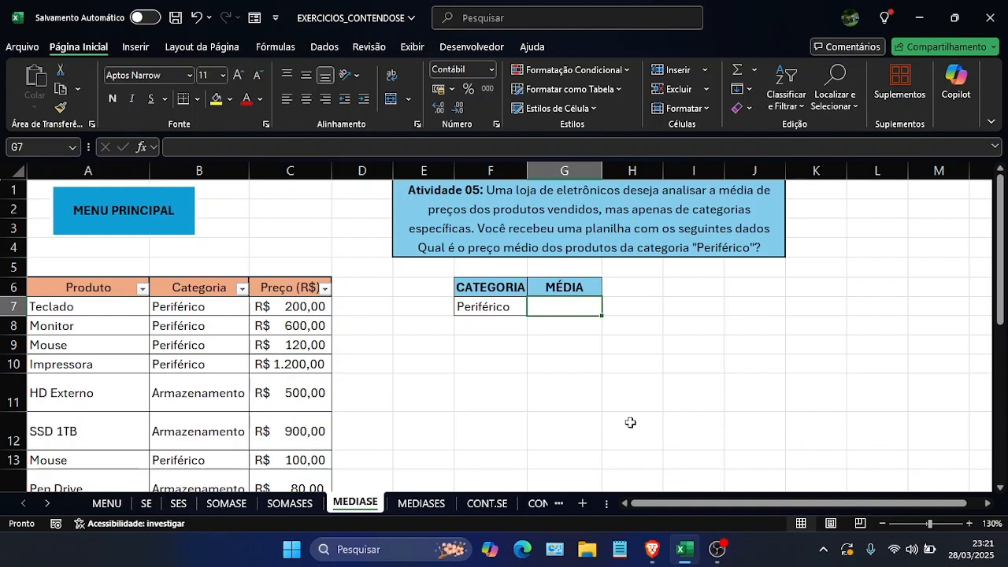
{"action": "type", "text": "="}
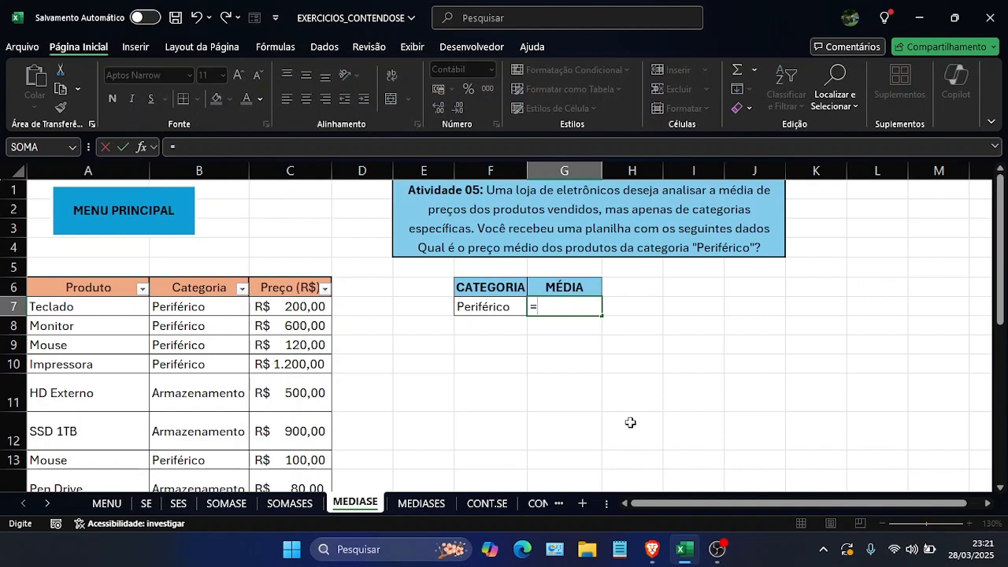
{"action": "type", "text": "médiase"}
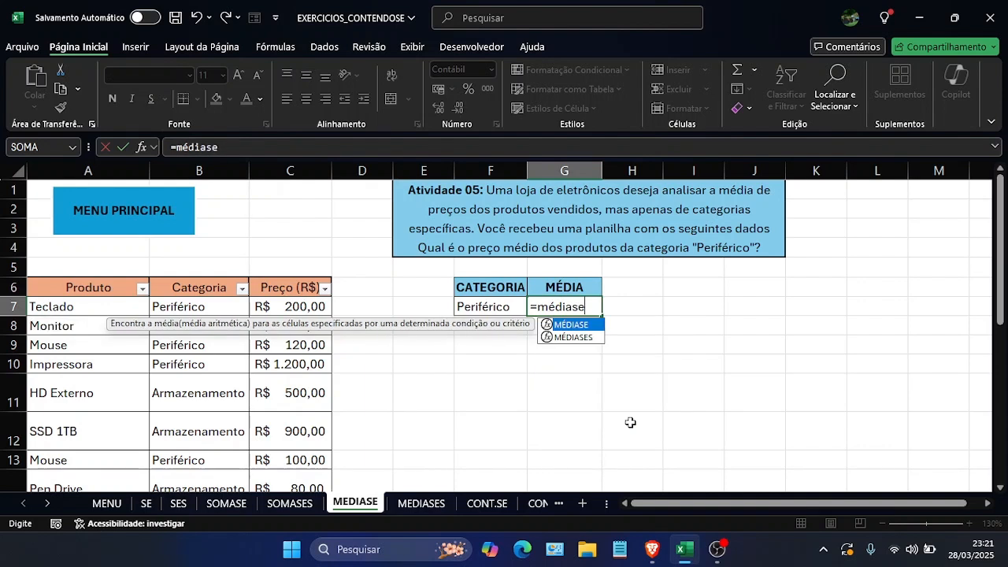
{"action": "key", "text": "Tab"}
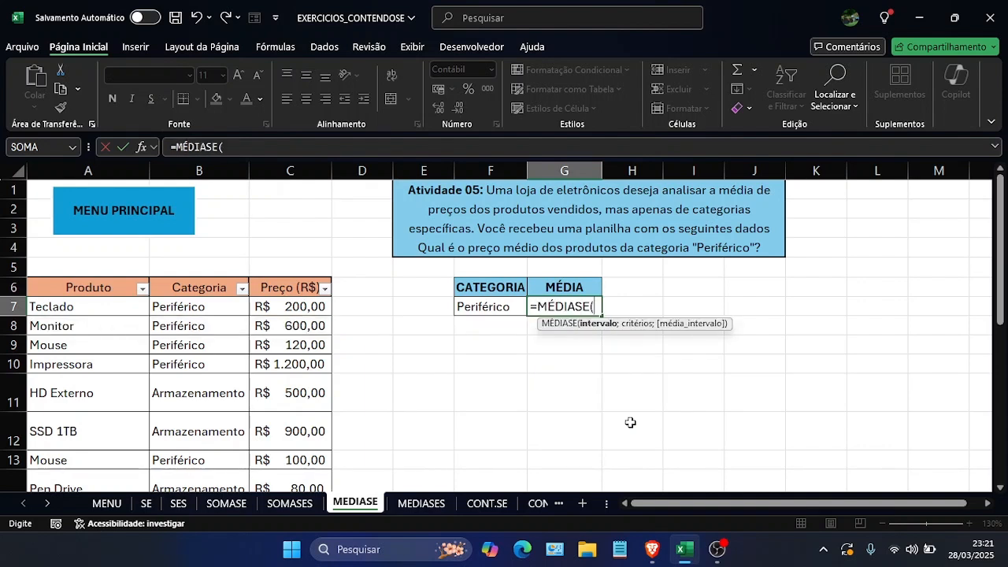
Step: Set the Categoria column cells B7:B28 as the criteria range of the MÉDIASE formula
{"action": "key", "text": "Left"}
{"action": "key", "text": "Left"}
{"action": "key", "text": "Left"}
{"action": "key", "text": "Left"}
{"action": "key", "text": "Left"}
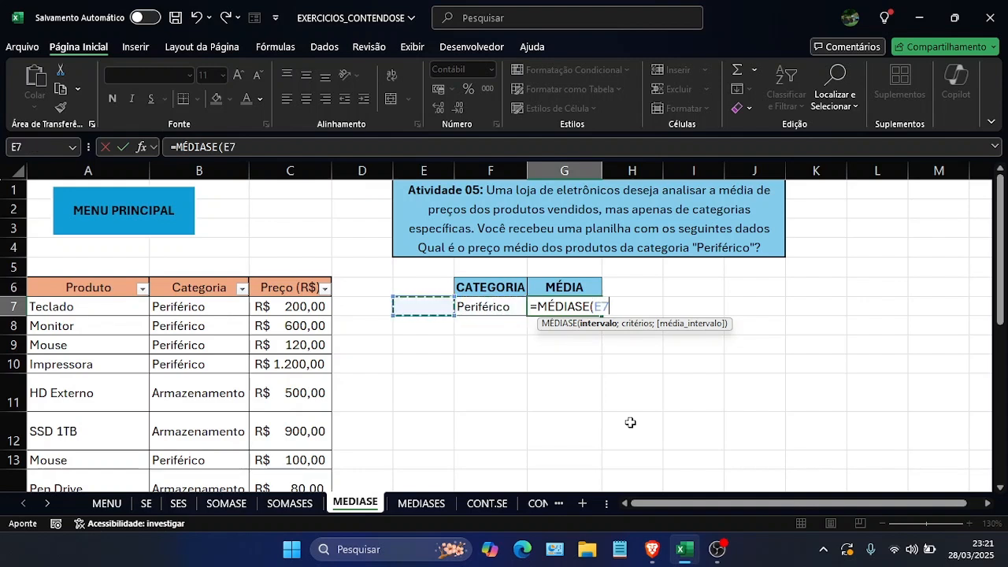
{"action": "key", "text": "ctrl+shift+Down"}
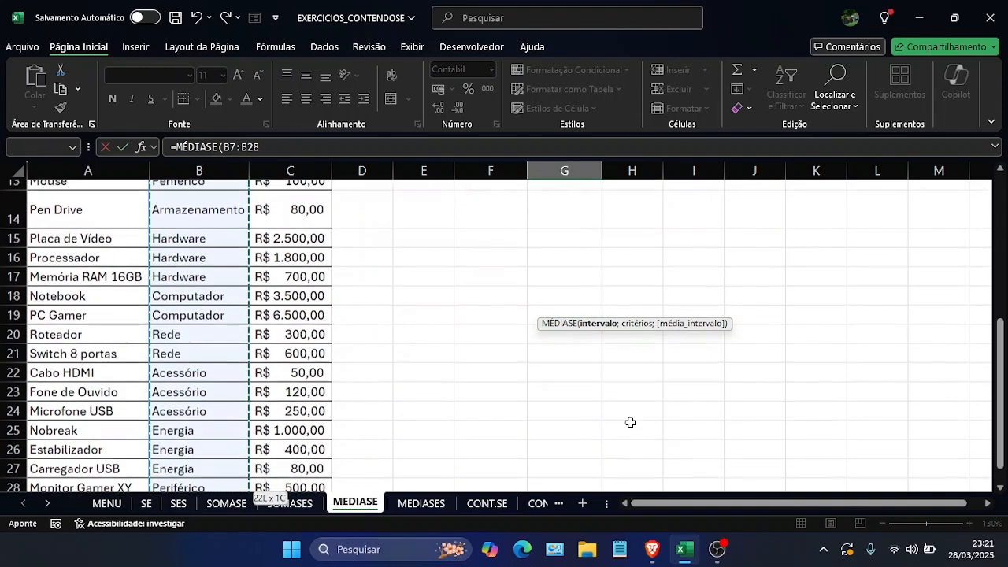
{"action": "type", "text": ";"}
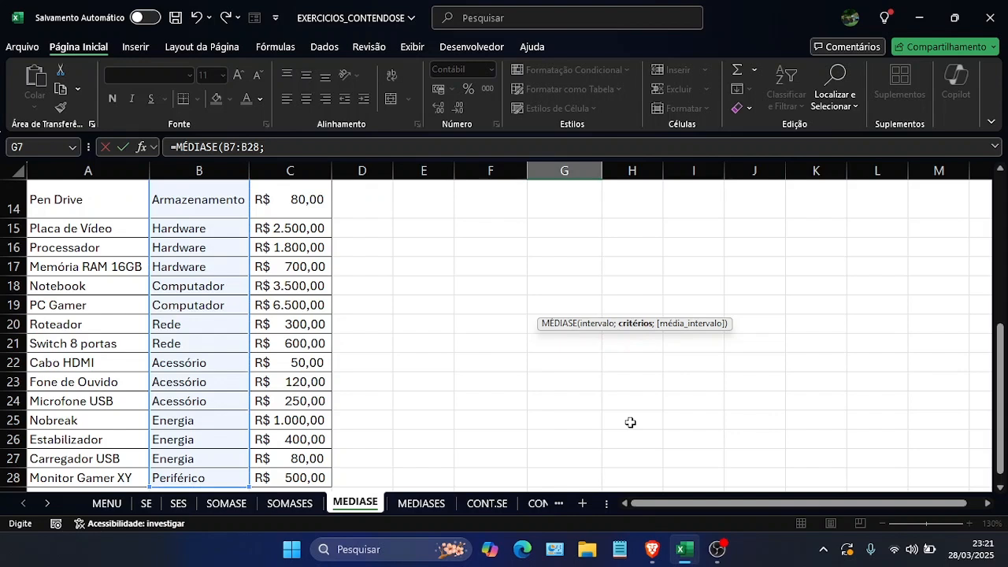
Step: Enter the literal text "Periférico" as the MÉDIASE criterion instead of a reference to F7
{"action": "key", "text": "Left"}
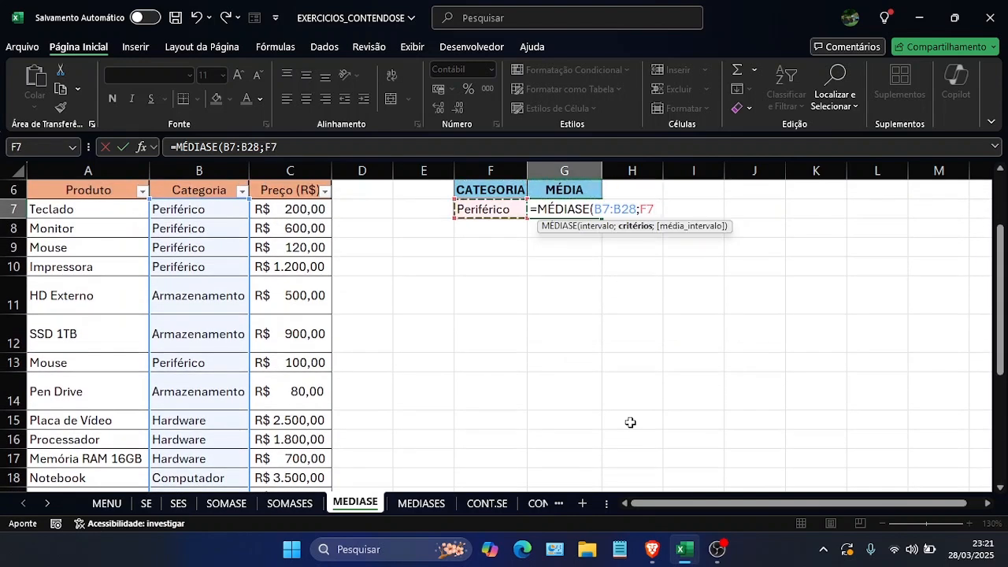
{"action": "key", "text": "BackSpace"}
{"action": "key", "text": "BackSpace"}
{"action": "type", "text": "\"Periféri"}
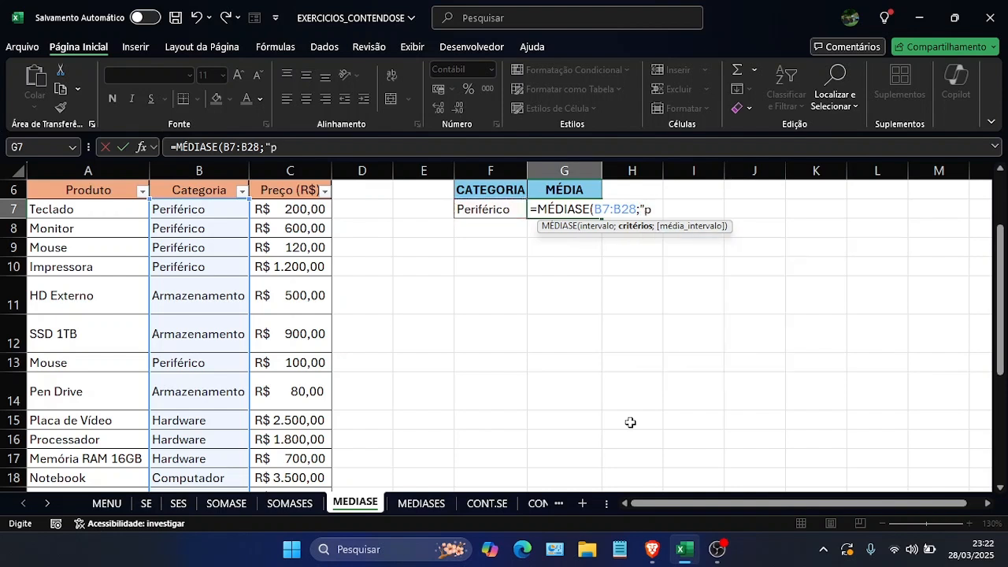
{"action": "type", "text": "co\""}
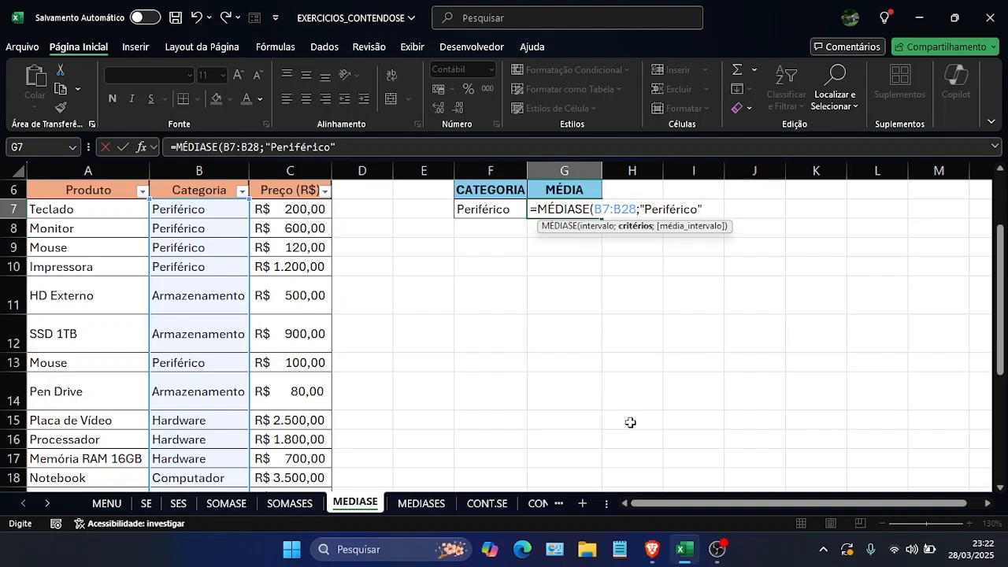
Step: Add the Preço values C7:C28 as the average range, then close and commit G7's MÉDIASE formula
{"action": "type", "text": ";"}
{"action": "key", "text": "Left"}
{"action": "key", "text": "Left"}
{"action": "key", "text": "Left"}
{"action": "key", "text": "Left"}
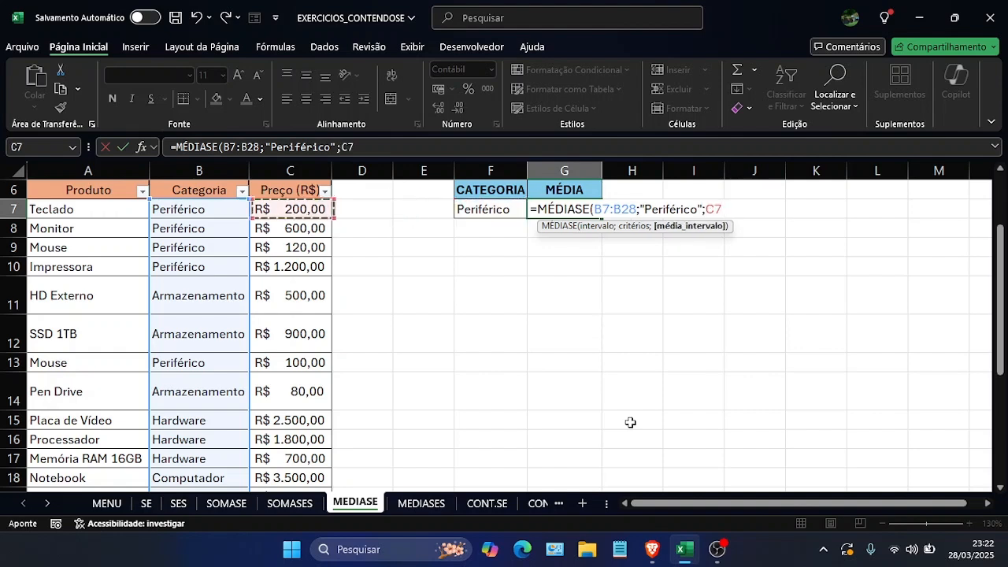
{"action": "key", "text": "ctrl+shift+Down"}
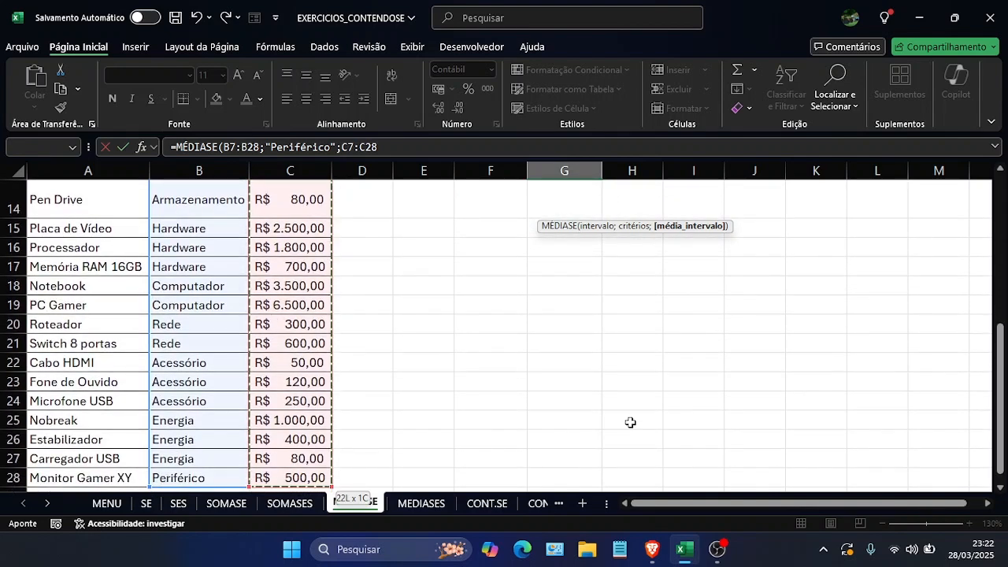
{"action": "type", "text": ")"}
{"action": "key", "text": "Return"}
Step: Change the category in F7 to Armazenamento and select the MÉDIASE formula cell G7
{"action": "key", "text": "Up"}
{"action": "key", "text": "Up"}
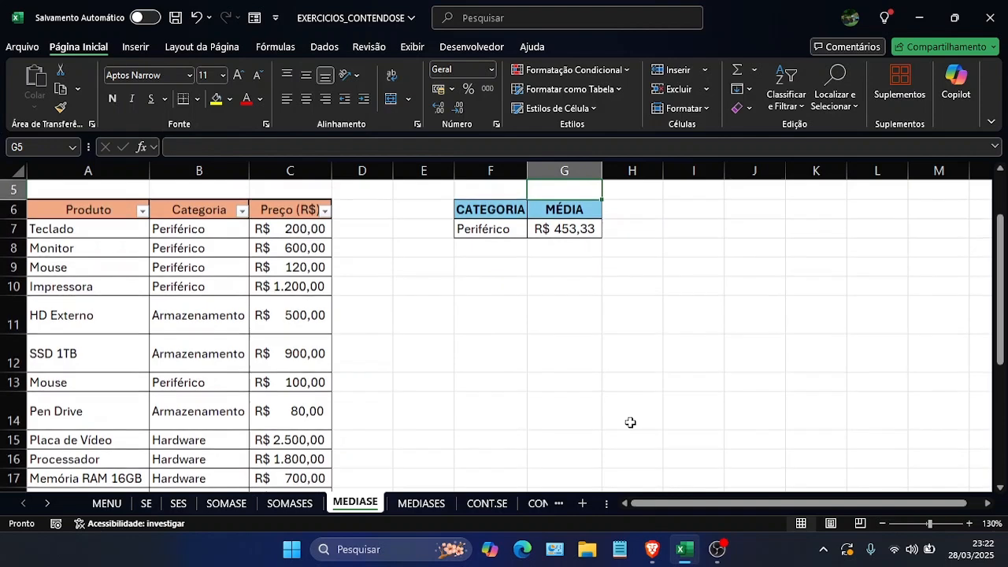
{"action": "key", "text": "Left"}
{"action": "key", "text": "Down"}
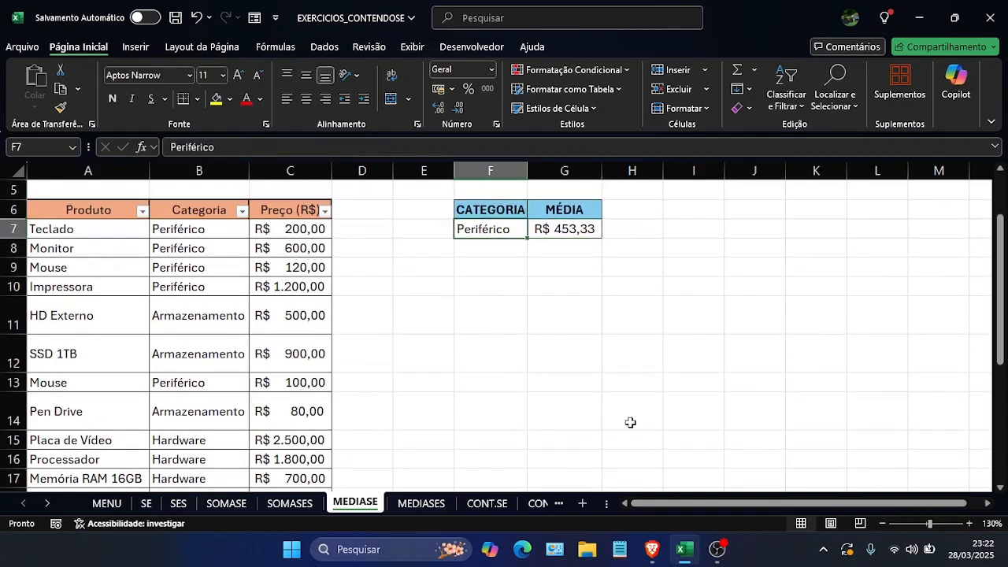
{"action": "type", "text": "Armazenamento"}
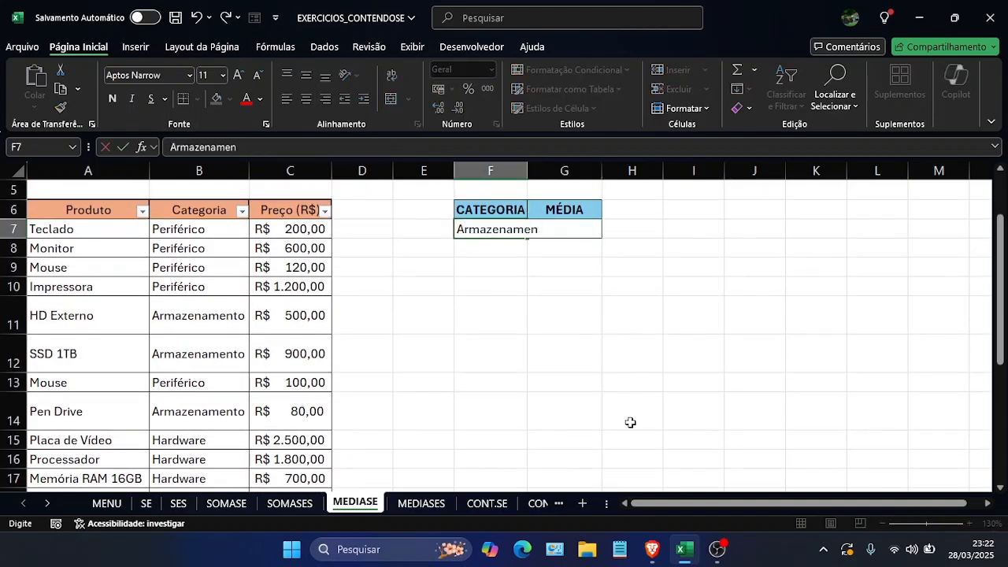
{"action": "key", "text": "Return"}
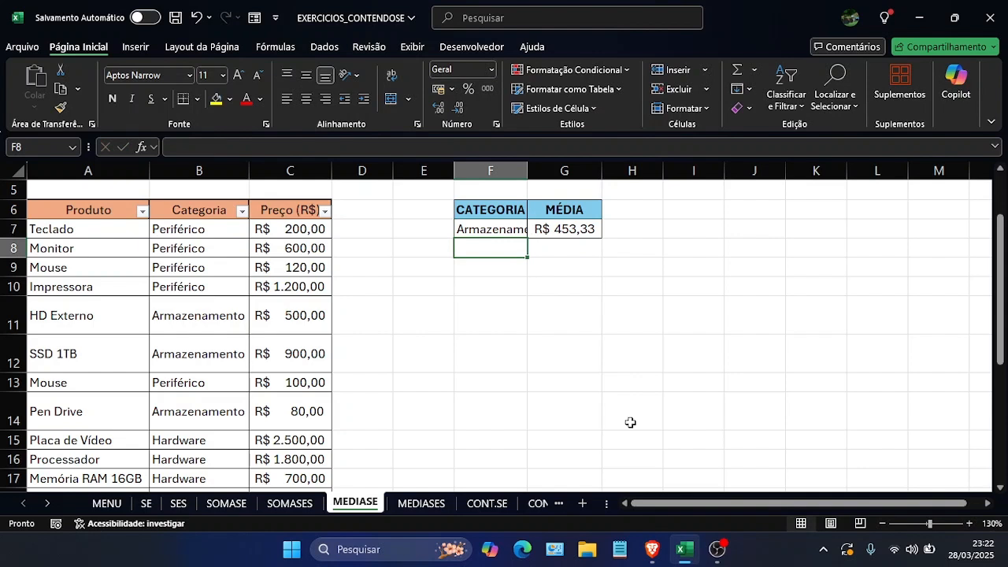
{"action": "key", "text": "Up"}
{"action": "key", "text": "Right"}
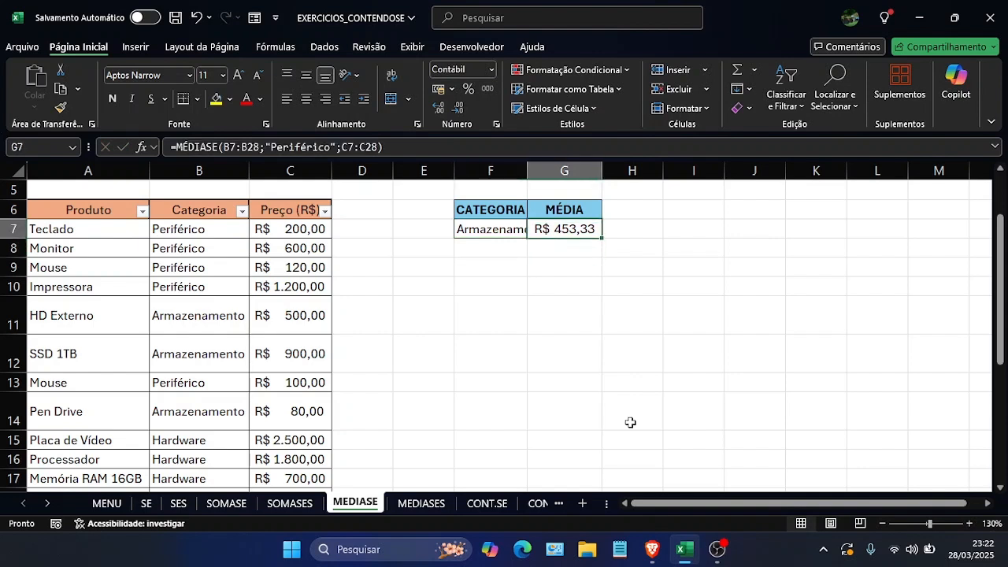
Step: Undo the category change in F7 and replace the literal "Periférico" criterion in G7's MÉDIASE formula with a reference to F7
{"action": "key", "text": "ctrl+z"}
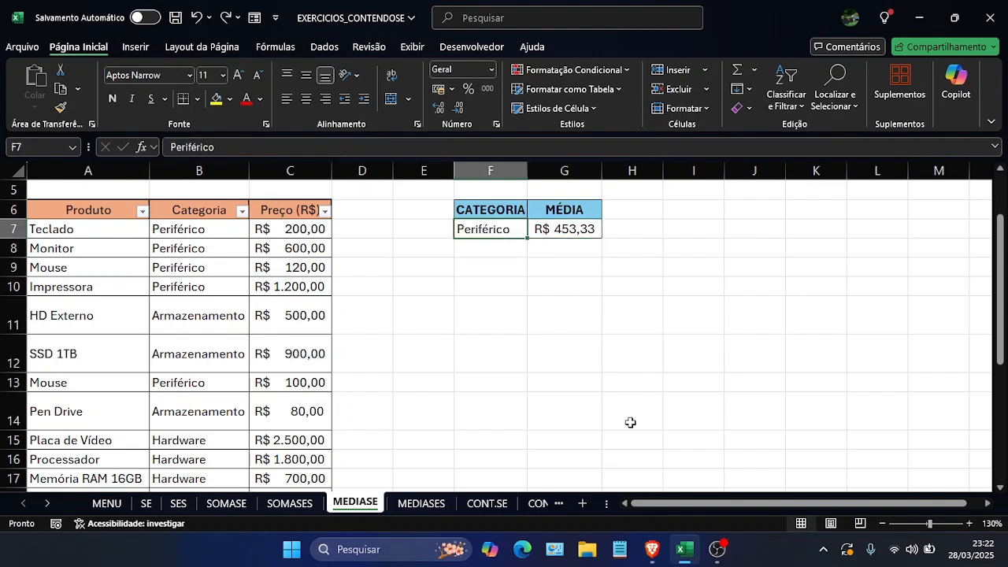
{"action": "left_click", "coordinate": [592, 224]}
{"action": "double_click", "coordinate": [323, 148]}
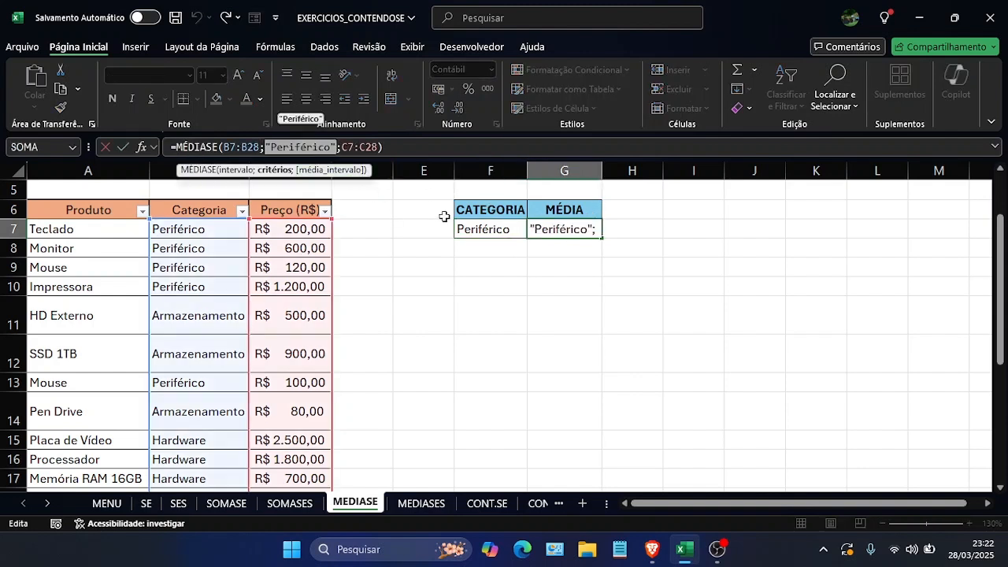
{"action": "key", "text": "Delete"}
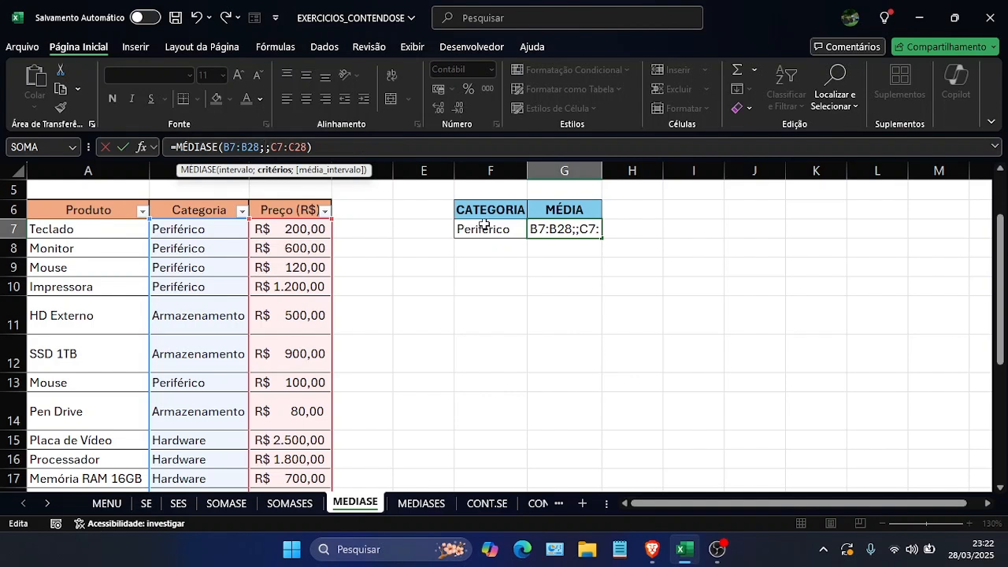
{"action": "left_click", "coordinate": [484, 225]}
{"action": "key", "text": "Return"}
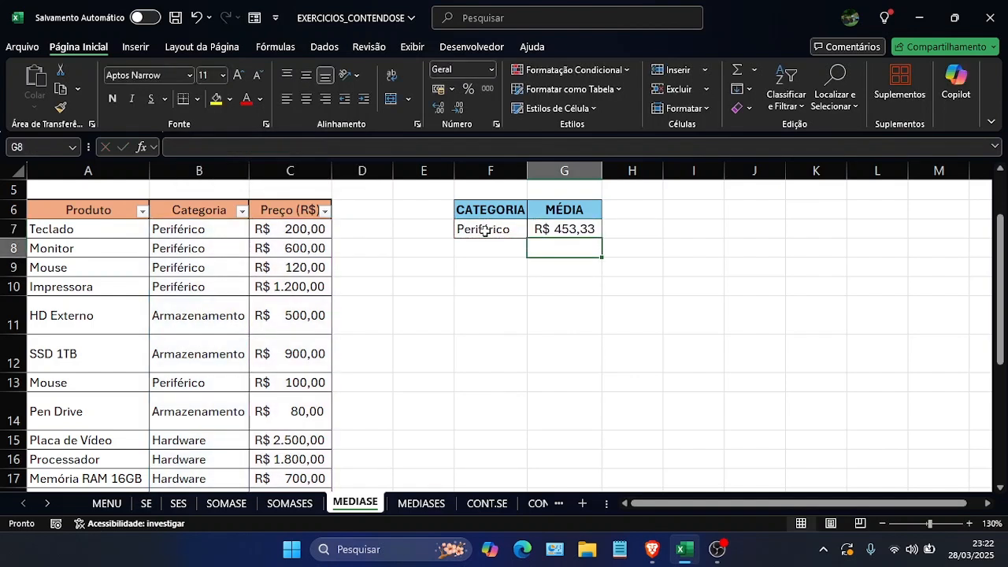
Step: Test the MÉDIASE formula by changing the category in F7 to Armazenamento, and undo that change
{"action": "key", "text": "Left"}
{"action": "key", "text": "Up"}
{"action": "type", "text": "Armaz"}
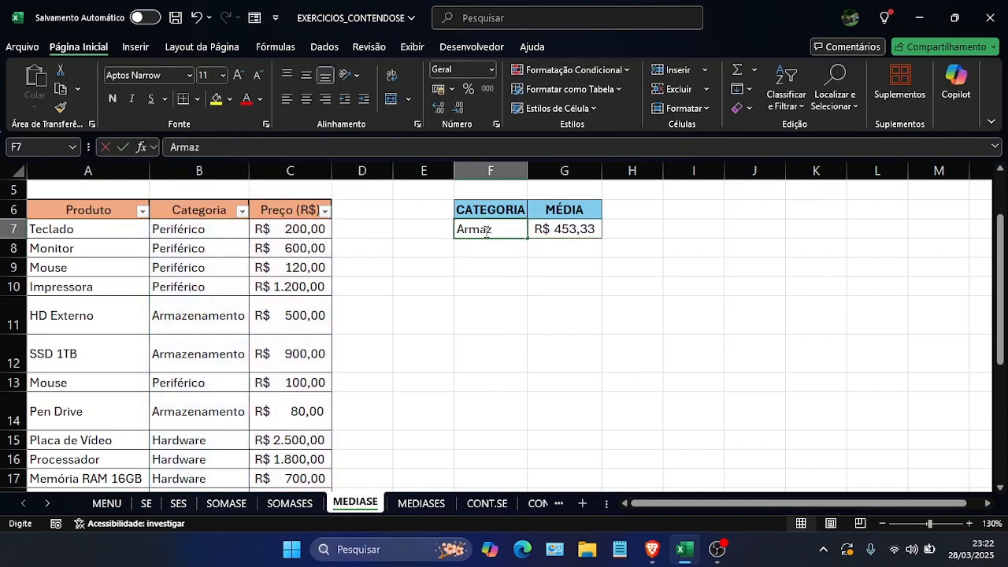
{"action": "type", "text": "enamento"}
{"action": "key", "text": "Return"}
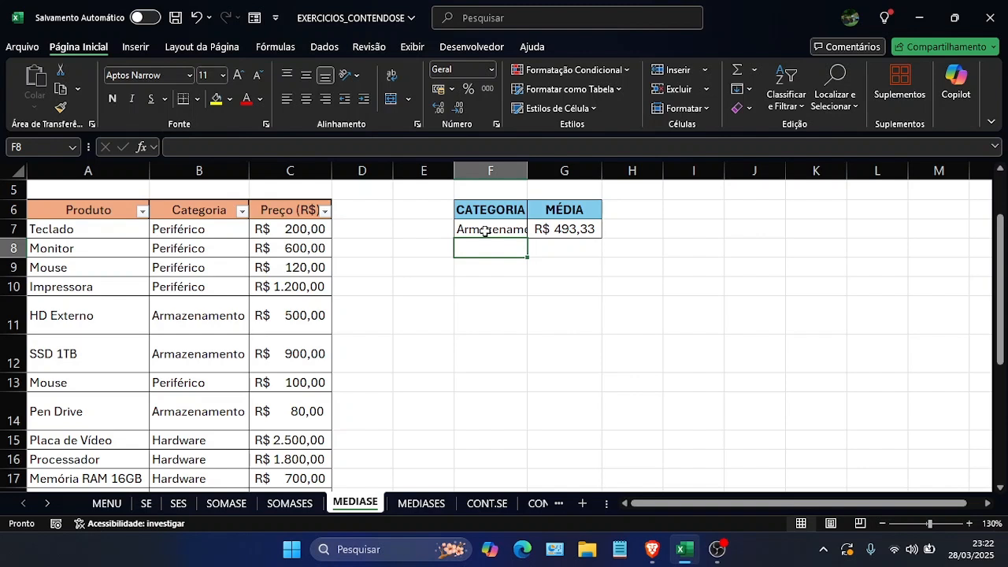
{"action": "key", "text": "ctrl+z"}
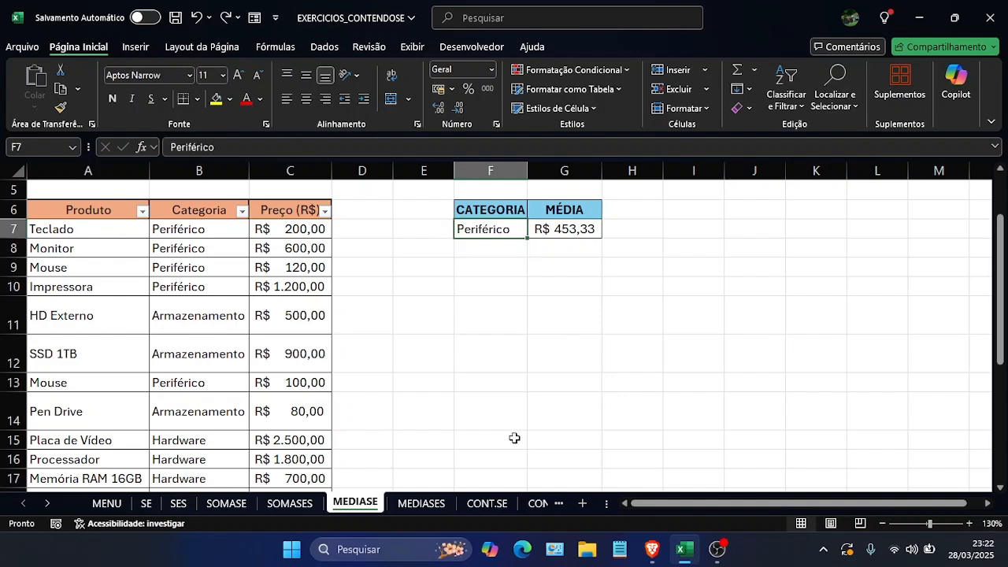
Step: Set the Teclado price in C7 to 300, undoing and redoing the change to compare the averages
{"action": "scroll", "coordinate": [516, 408], "scroll_direction": "up", "scroll_amount": 2}
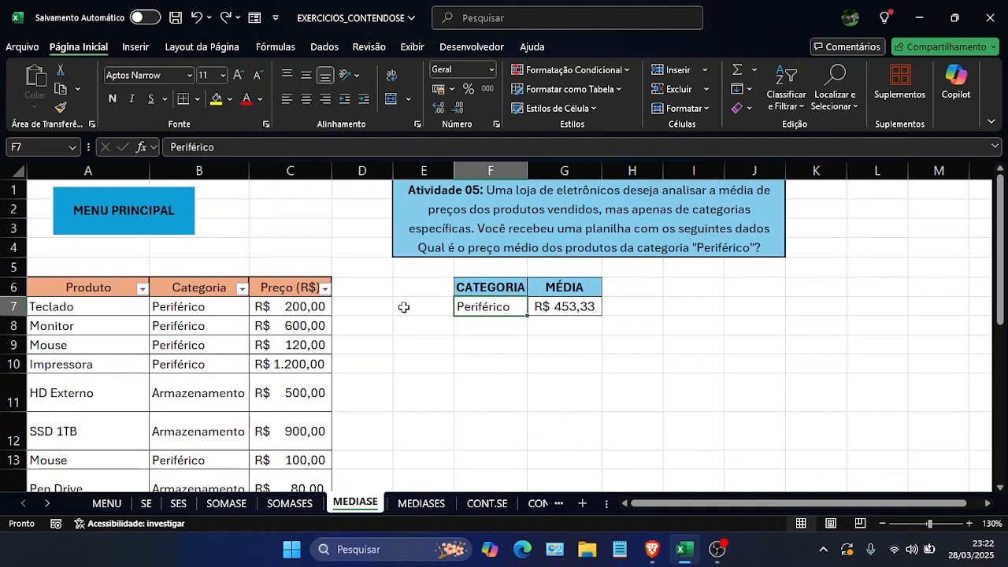
{"action": "left_click", "coordinate": [290, 308]}
{"action": "type", "text": "300"}
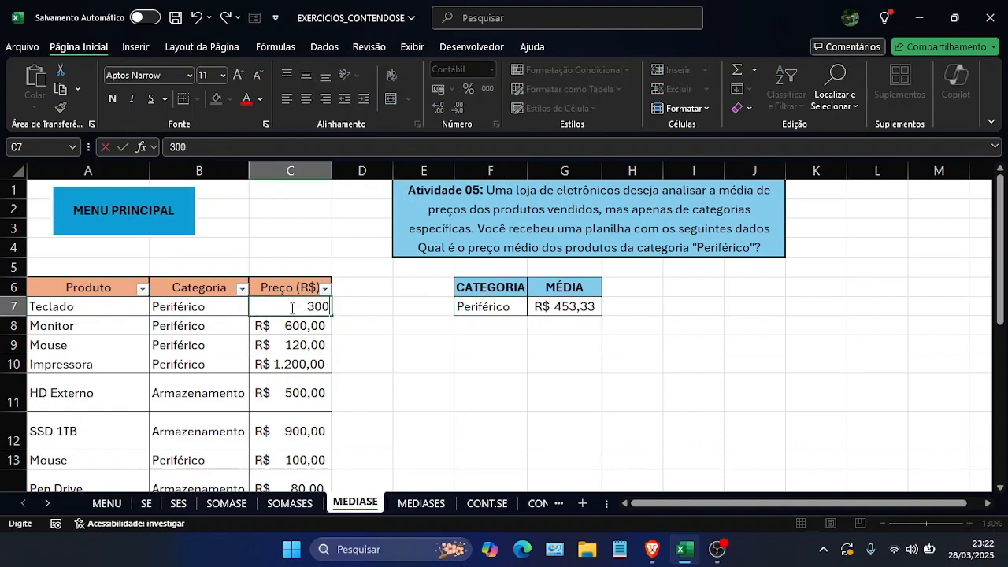
{"action": "key", "text": "Return"}
{"action": "key", "text": "Right"}
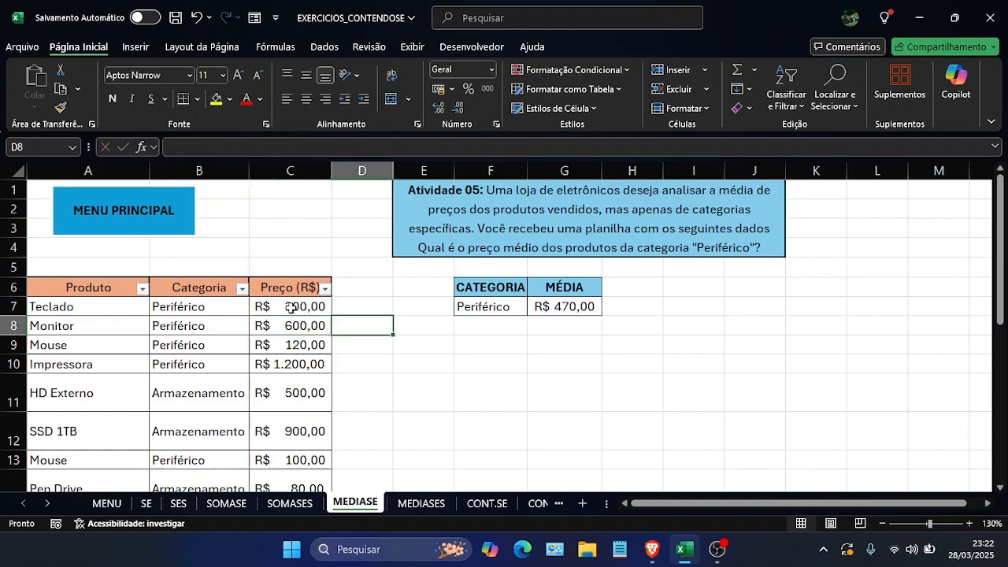
{"action": "key", "text": "Left"}
{"action": "key", "text": "ctrl+z"}
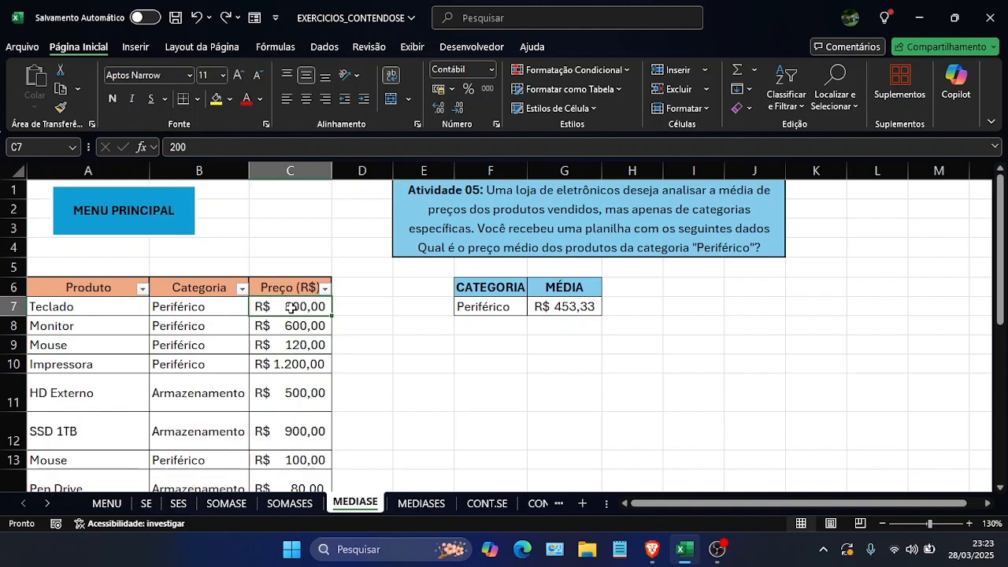
{"action": "key", "text": "ctrl+y"}
Step: Set the Monitor price in C8 to 500 and the Mouse price in C9 to 100
{"action": "key", "text": "Down"}
{"action": "key", "text": "Down"}
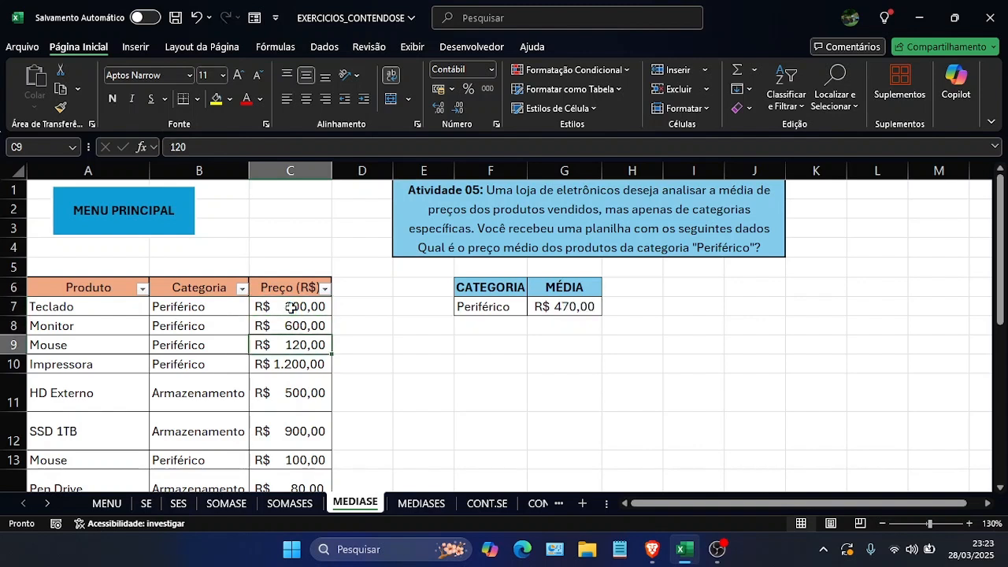
{"action": "key", "text": "Up"}
{"action": "type", "text": "500"}
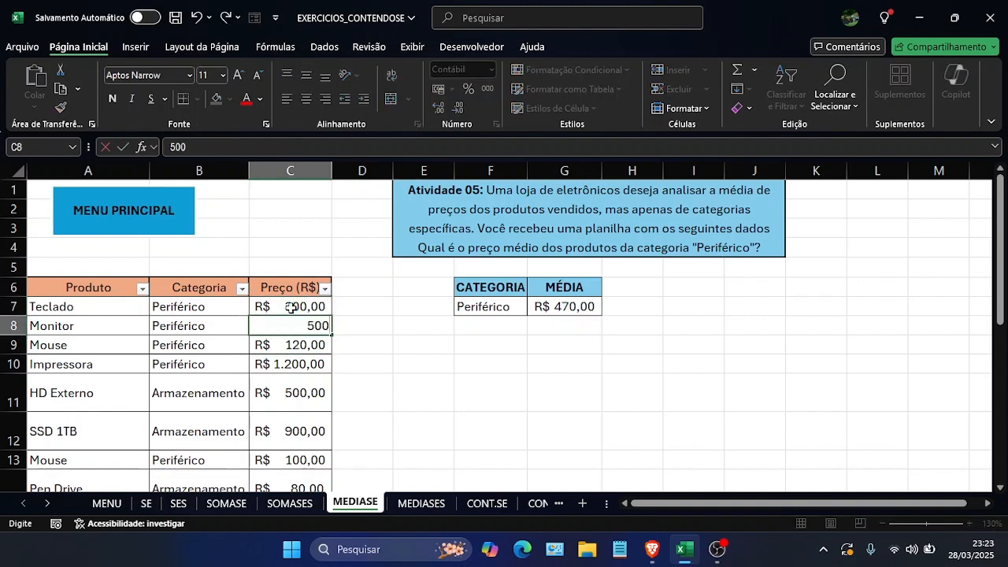
{"action": "key", "text": "Return"}
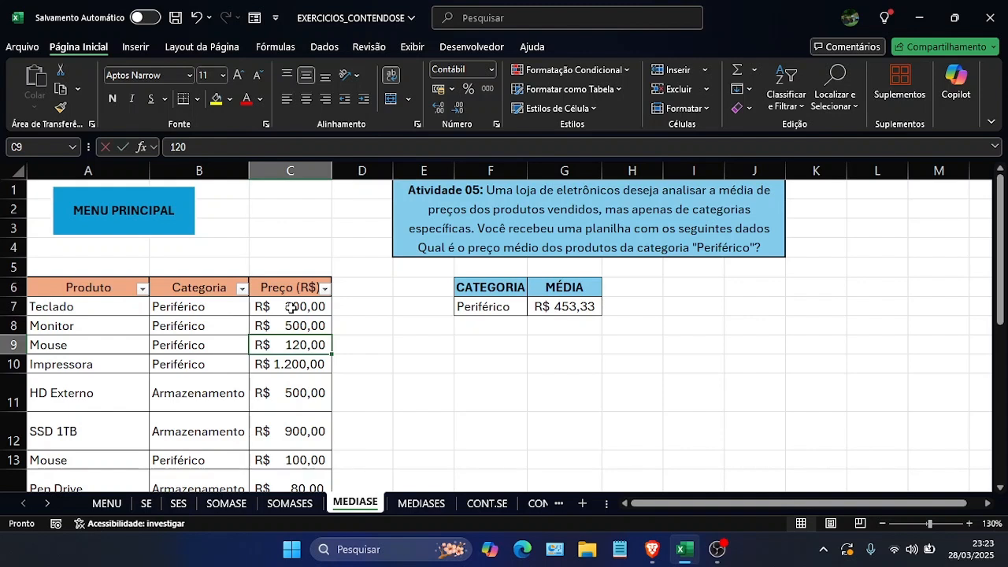
{"action": "type", "text": "100"}
{"action": "key", "text": "Return"}
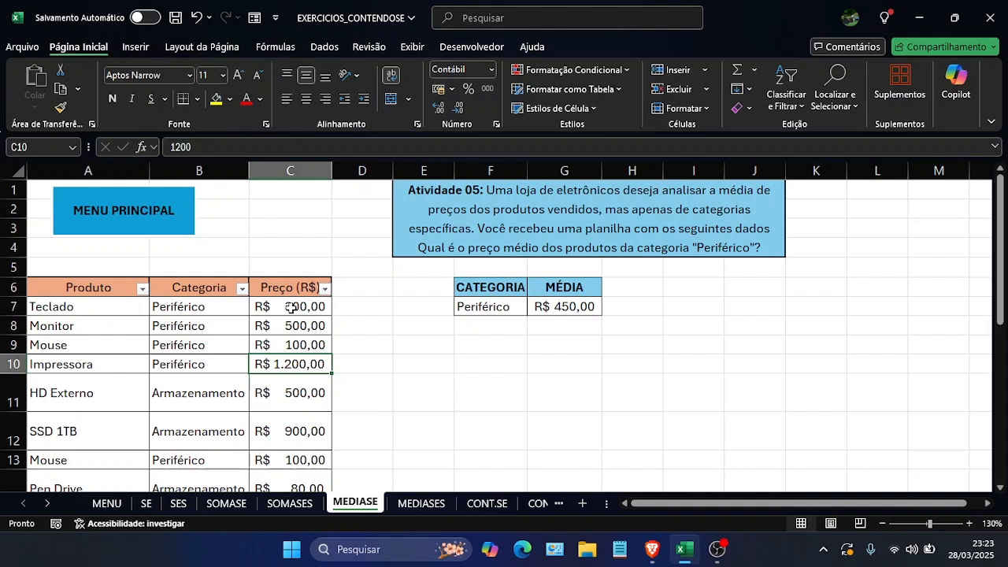
Step: Examine the MÉDIASE formula in G7 and its category criterion in F7 against the product table
{"action": "key", "text": "Return"}
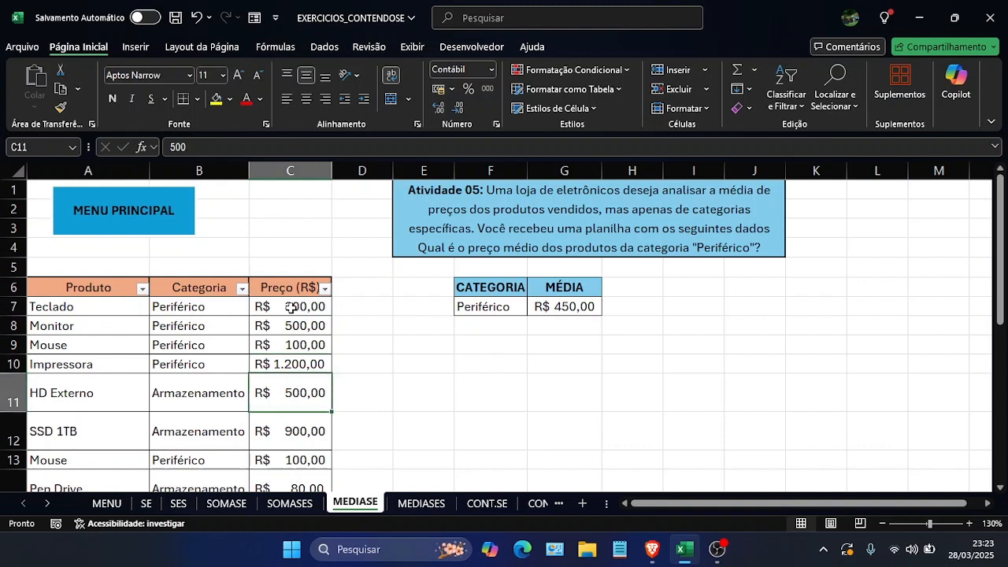
{"action": "key", "text": "Right"}
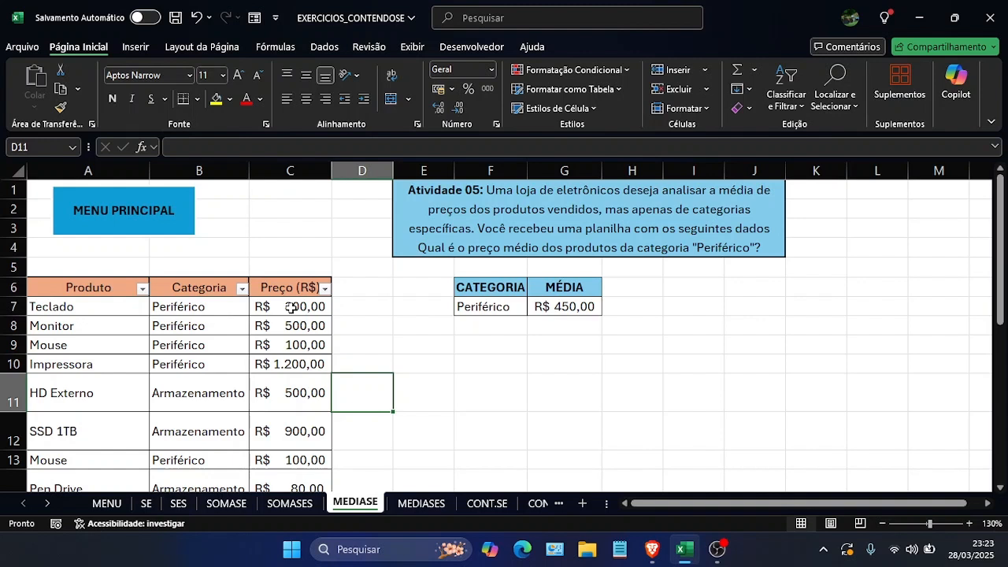
{"action": "key", "text": "Right"}
{"action": "key", "text": "Right"}
{"action": "key", "text": "Up"}
{"action": "key", "text": "Up"}
{"action": "key", "text": "Up"}
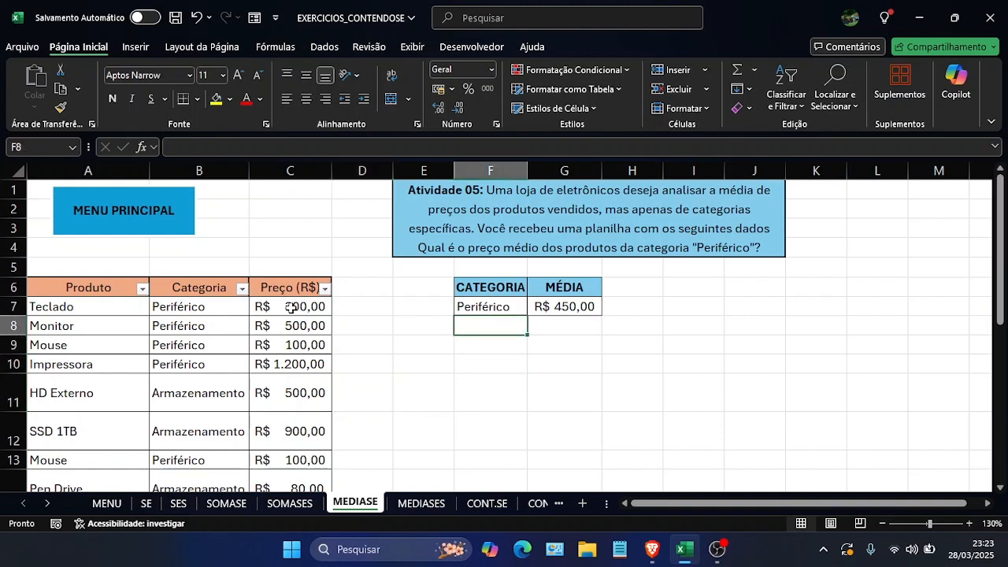
{"action": "key", "text": "Left"}
{"action": "key", "text": "Left"}
{"action": "key", "text": "Left"}
{"action": "key", "text": "Up"}
{"action": "key", "text": "Right"}
{"action": "key", "text": "Right"}
{"action": "key", "text": "Right"}
{"action": "key", "text": "Right"}
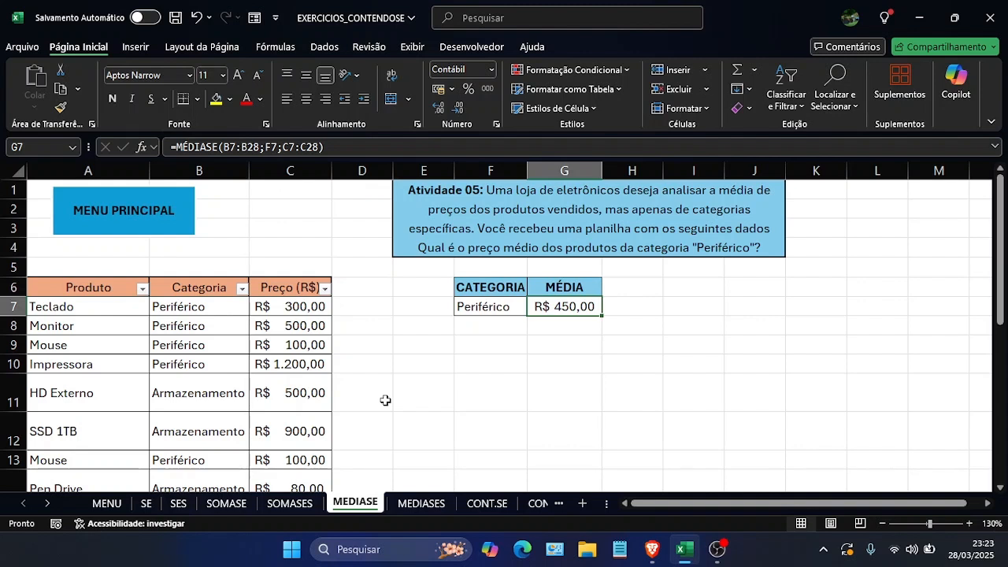
{"action": "left_click", "coordinate": [478, 306]}
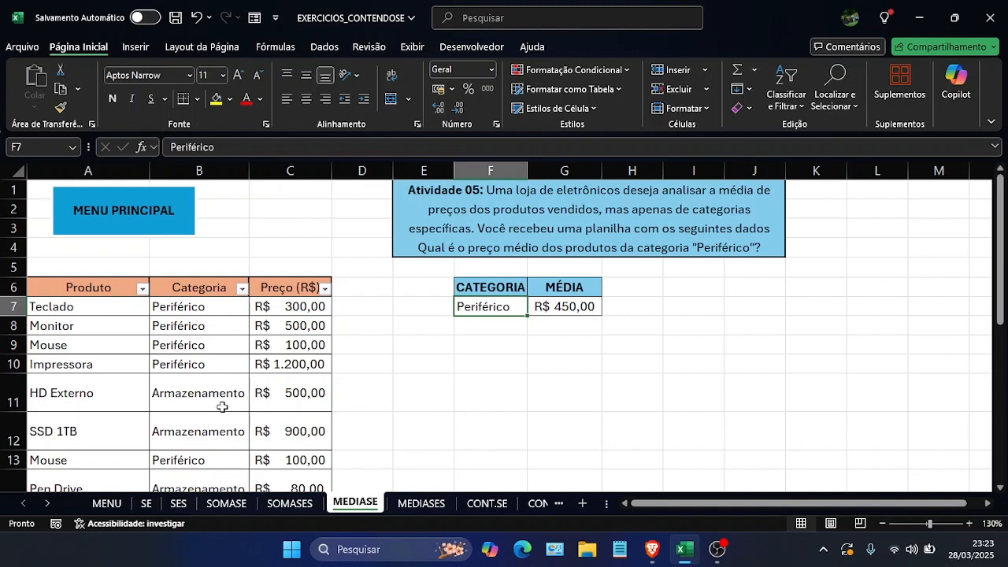
Step: Try the unaccented spelling "Periferico" as the Impressora category in B10, and undo the edit
{"action": "left_click", "coordinate": [182, 367]}
{"action": "double_click", "coordinate": [182, 367]}
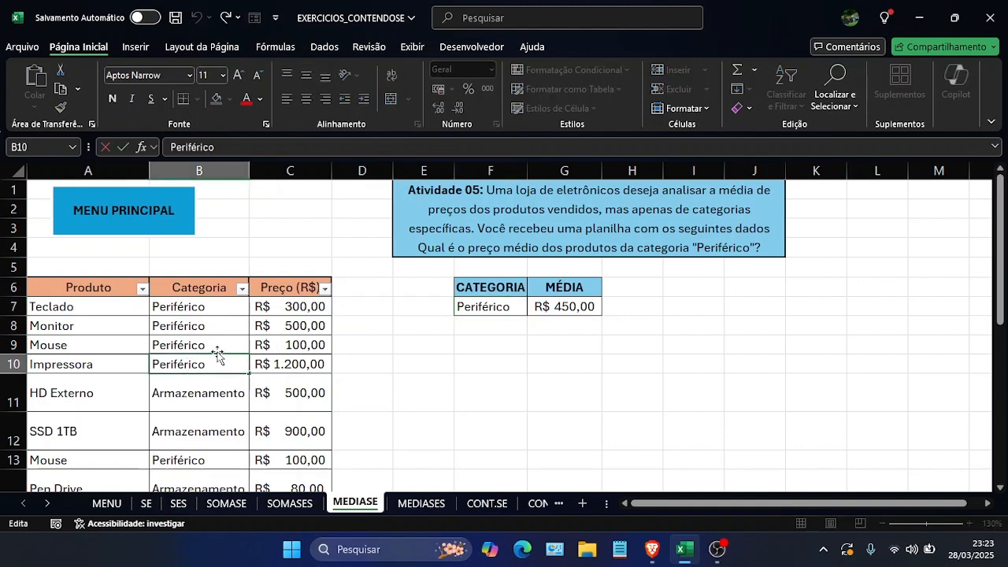
{"action": "key", "text": "BackSpace"}
{"action": "type", "text": "e"}
{"action": "key", "text": "Return"}
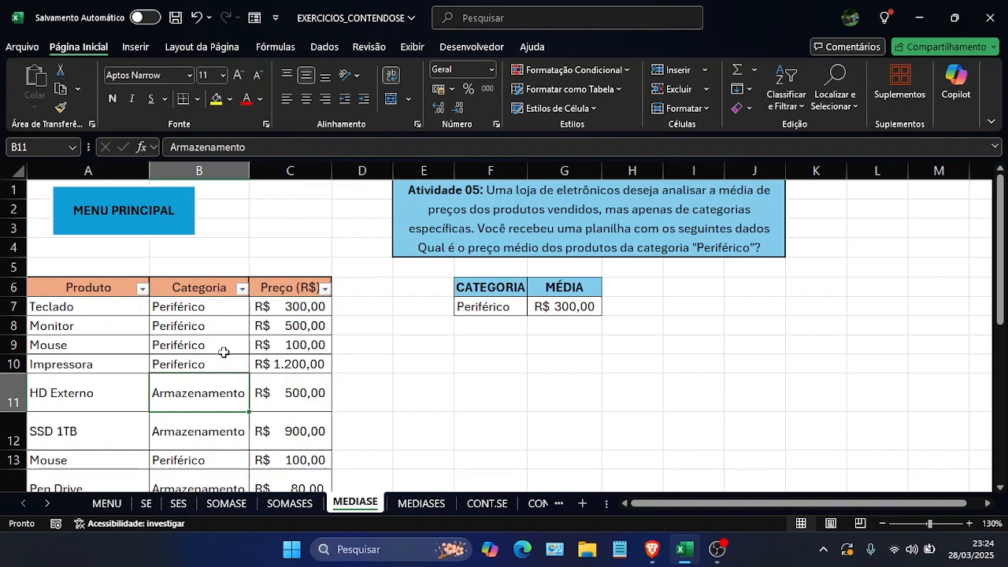
{"action": "key", "text": "ctrl+z"}
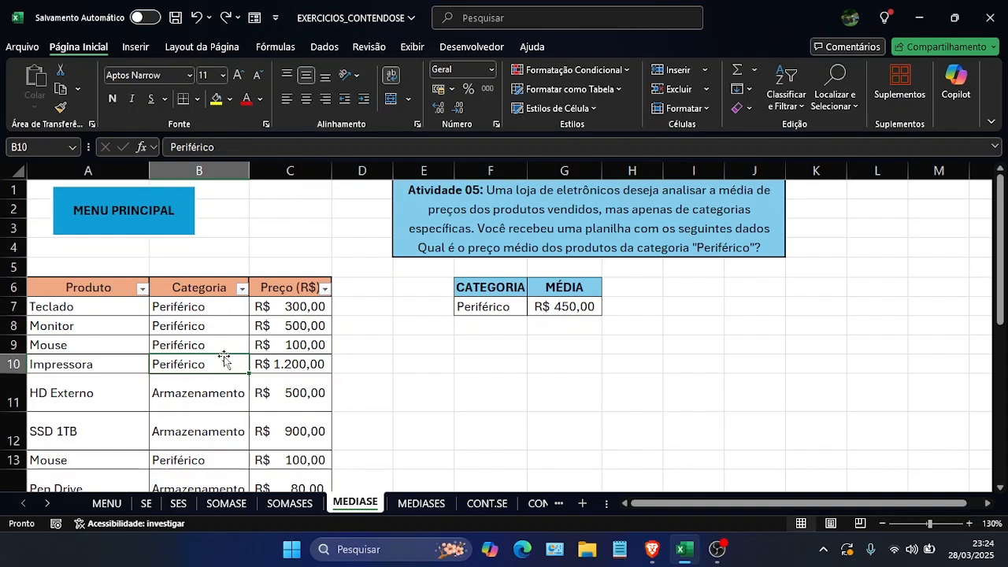
Step: Change the Monitor category in B8 to "periférico" with a lowercase initial to test case sensitivity
{"action": "scroll", "coordinate": [198, 356], "scroll_direction": "down", "scroll_amount": 1}
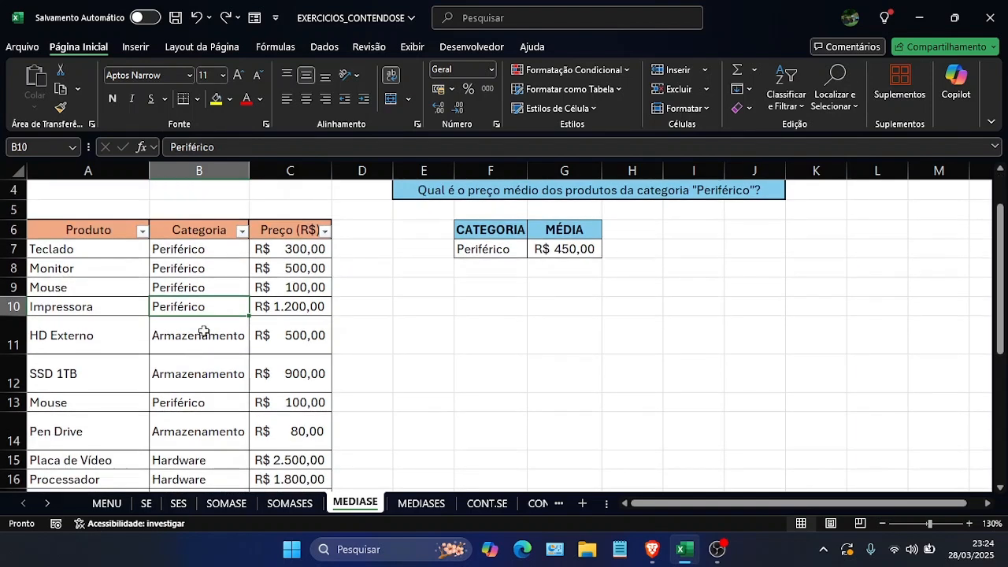
{"action": "left_click", "coordinate": [213, 251]}
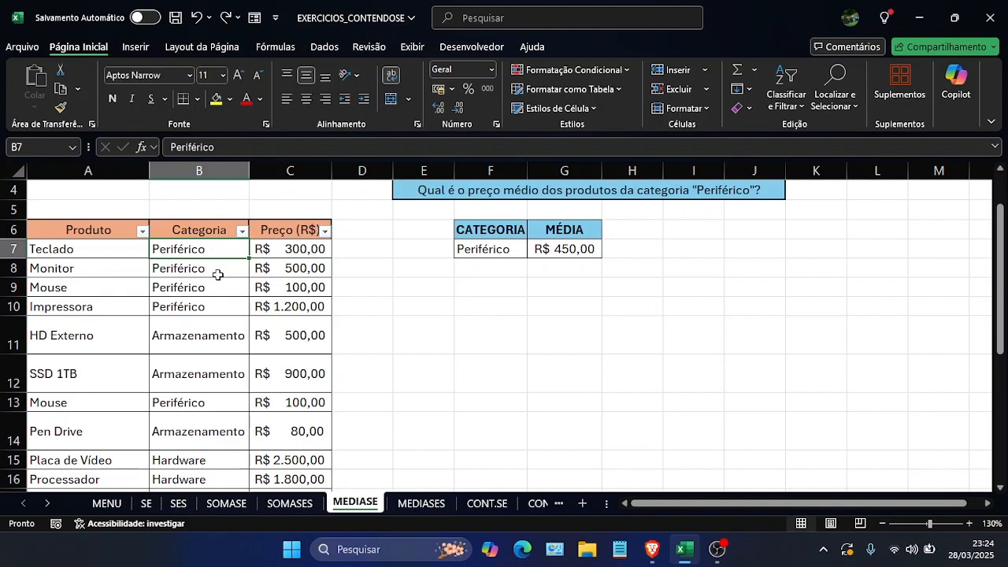
{"action": "double_click", "coordinate": [161, 269]}
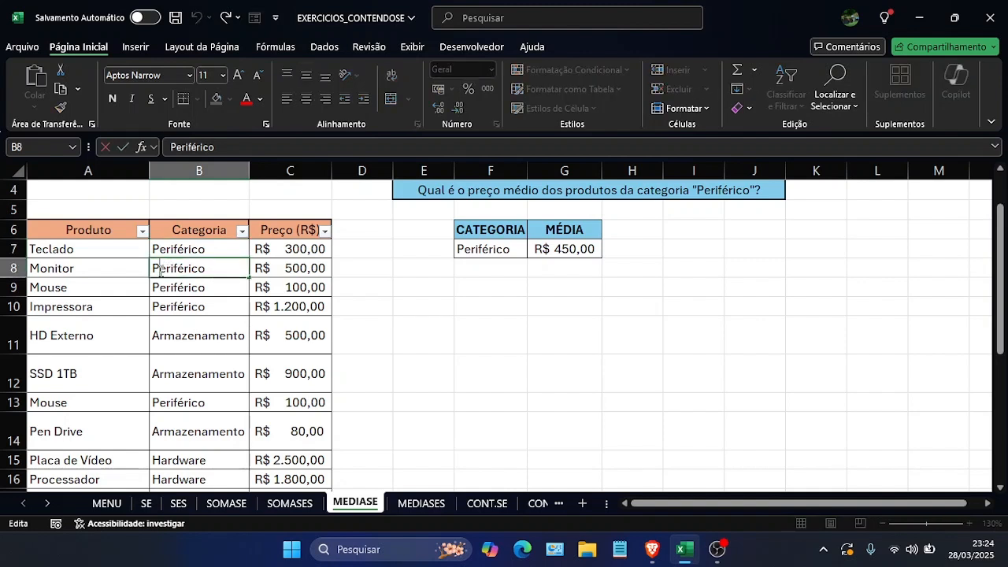
{"action": "key", "text": "BackSpace"}
{"action": "type", "text": "p"}
{"action": "key", "text": "Return"}
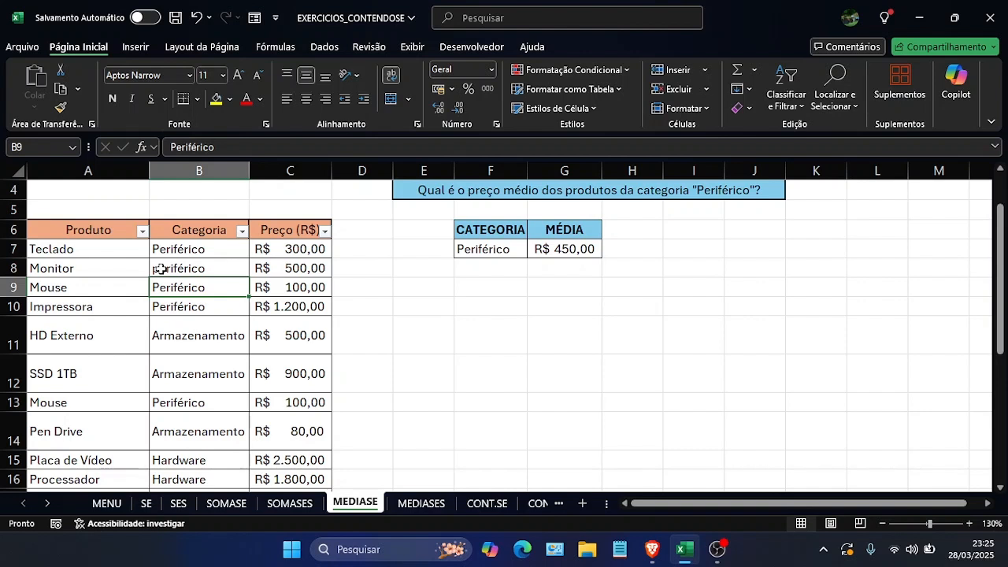
Step: Try "periféricO" with a capital final letter in B8, and undo the B8 case edits and the last Mouse price change in C9
{"action": "double_click", "coordinate": [162, 269]}
{"action": "left_click", "coordinate": [219, 263]}
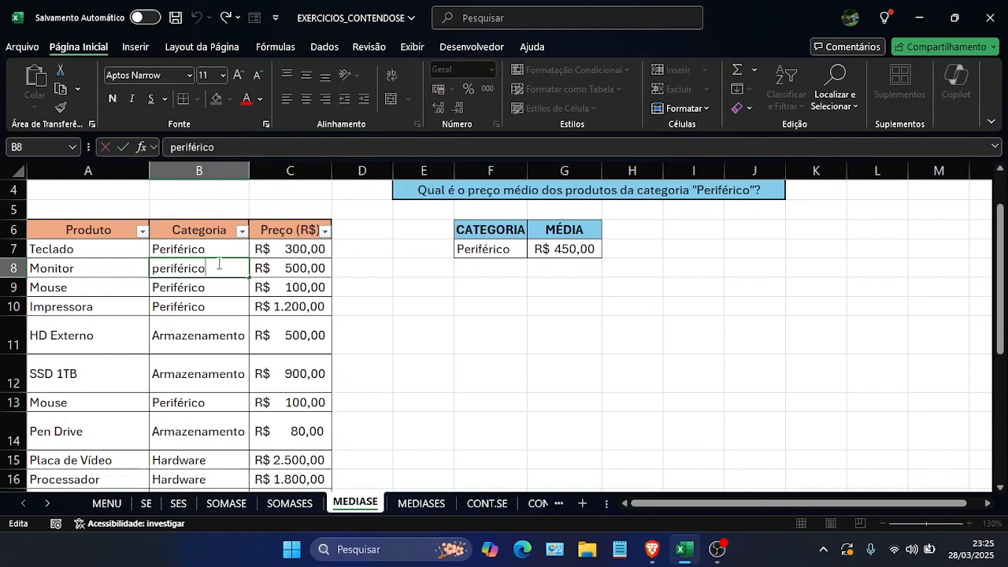
{"action": "key", "text": "BackSpace"}
{"action": "type", "text": "O"}
{"action": "key", "text": "Return"}
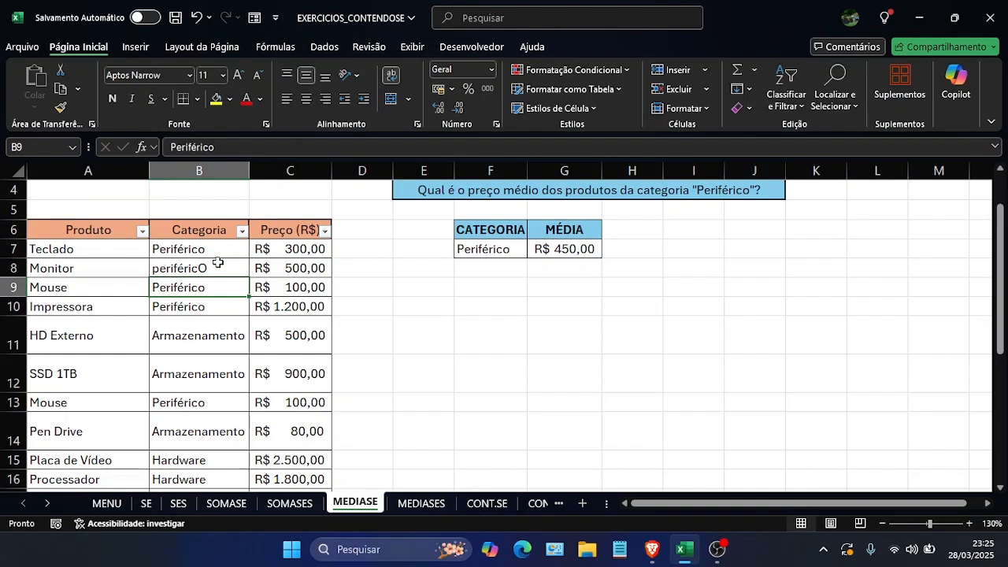
{"action": "key", "text": "ctrl+z"}
{"action": "key", "text": "ctrl+z"}
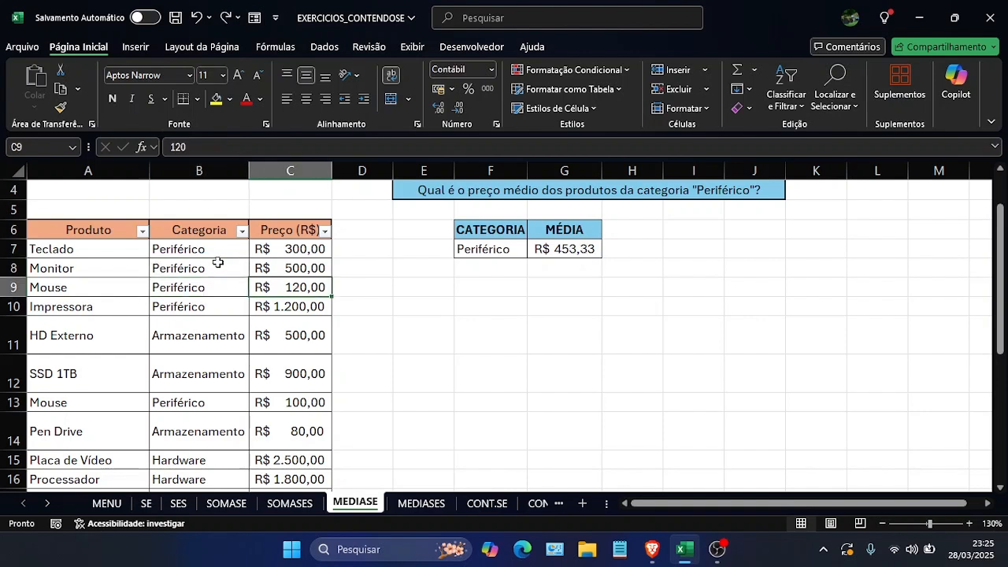
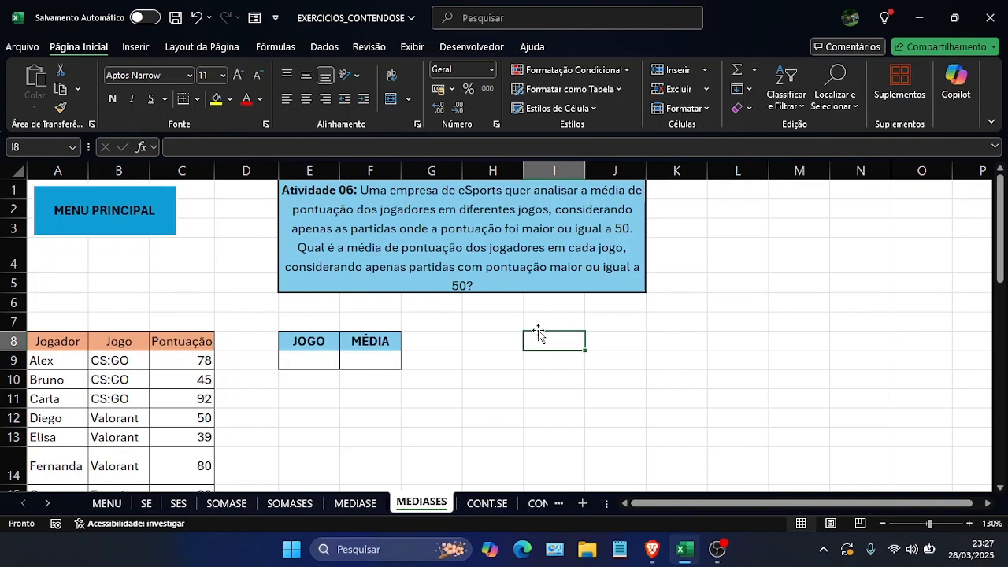
Step: Examine the JOGO and MÉDIA answer cells and the players table with its game and score columns
{"action": "key", "text": "Left"}
{"action": "key", "text": "Left"}
{"action": "key", "text": "Left"}
{"action": "key", "text": "Left"}
{"action": "key", "text": "Down"}
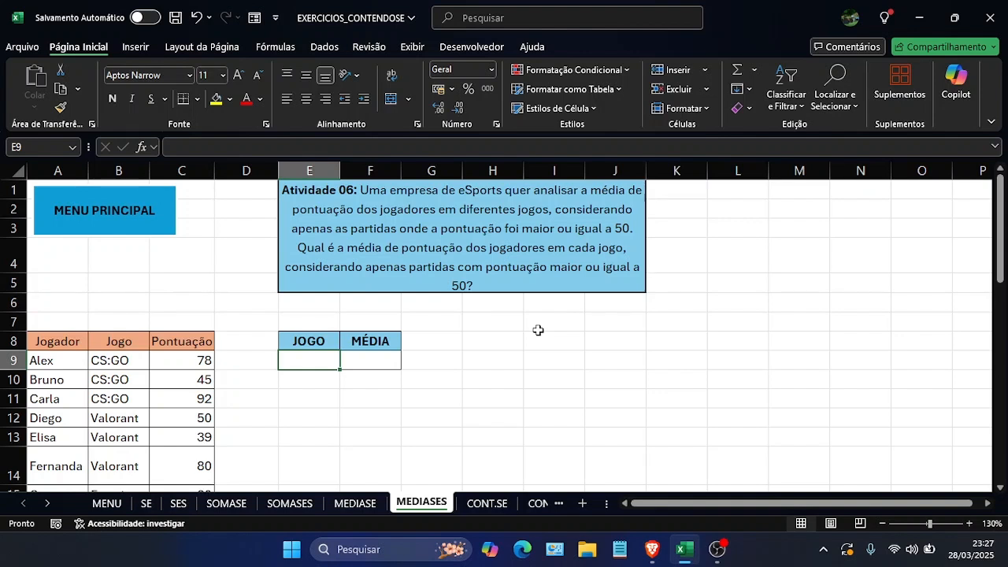
{"action": "key", "text": "Right"}
{"action": "key", "text": "Left"}
{"action": "key", "text": "Left"}
{"action": "key", "text": "Down"}
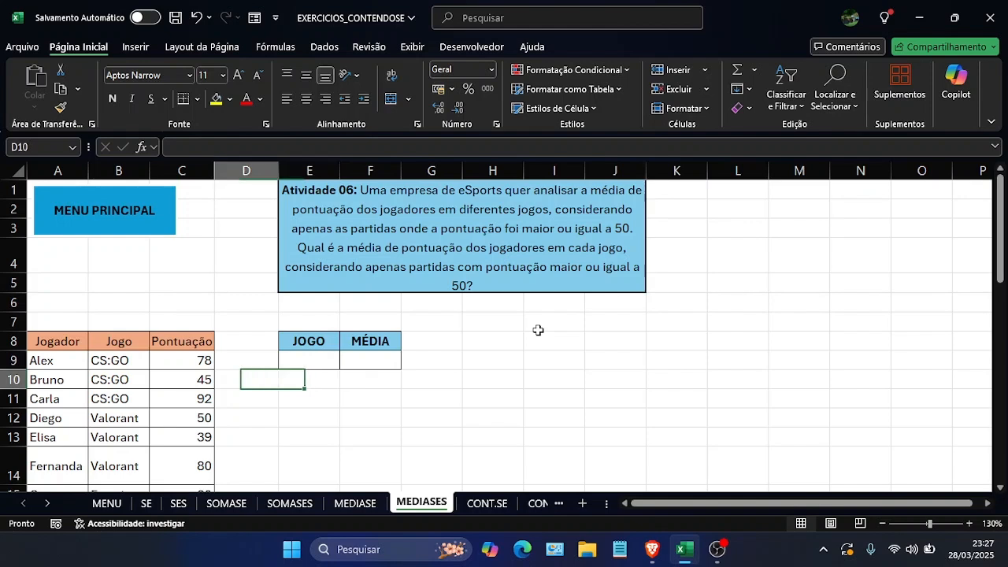
{"action": "key", "text": "Left"}
{"action": "key", "text": "Left"}
{"action": "key", "text": "Left"}
{"action": "key", "text": "Down"}
{"action": "key", "text": "Down"}
{"action": "key", "text": "Down"}
{"action": "key", "text": "Down"}
{"action": "key", "text": "Down"}
{"action": "key", "text": "Down"}
{"action": "key", "text": "Down"}
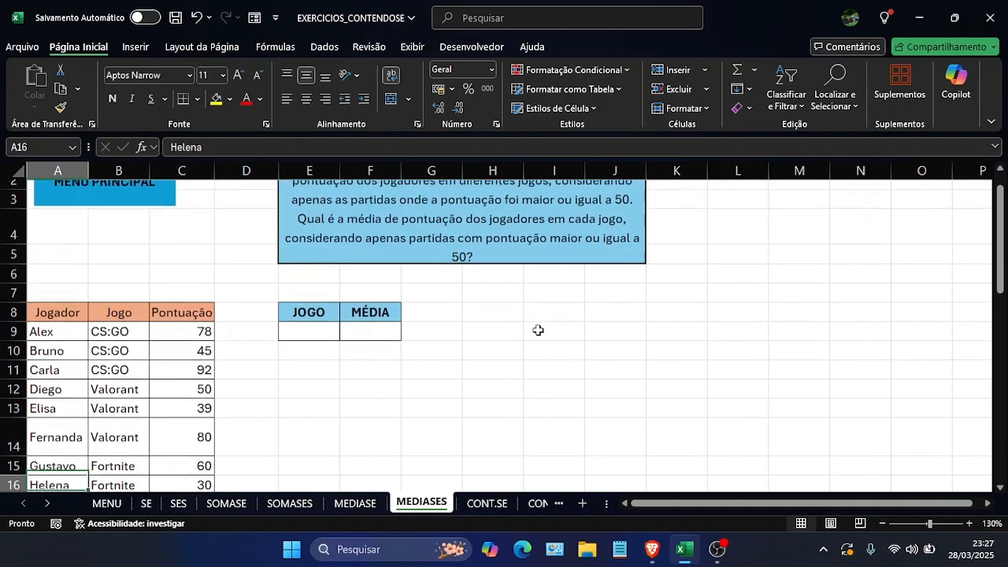
{"action": "key", "text": "Down"}
{"action": "key", "text": "Down"}
{"action": "key", "text": "Down"}
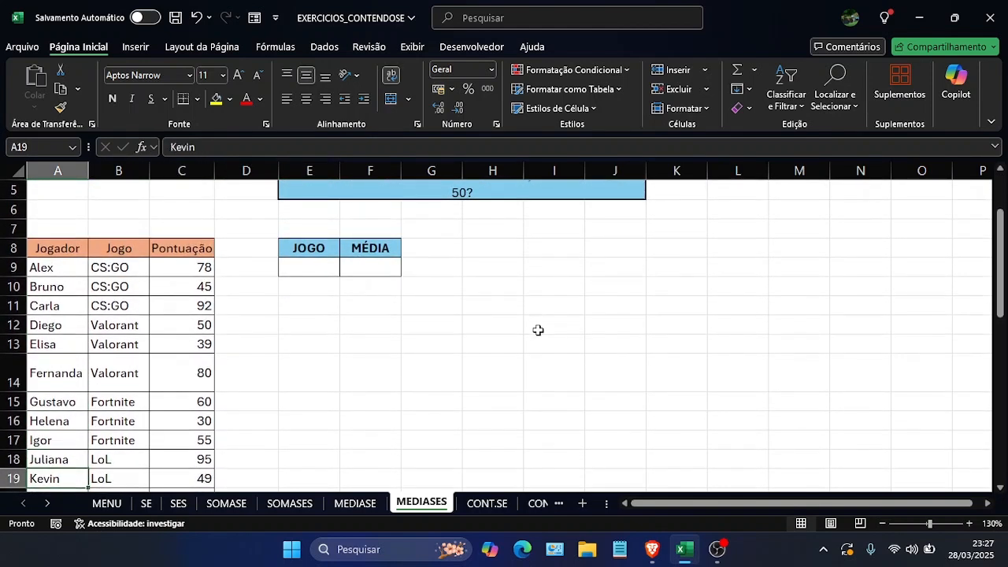
Step: Enter CS:GO as the game criterion in cell E9 under JOGO
{"action": "key", "text": "Right"}
{"action": "key", "text": "Right"}
{"action": "key", "text": "Right"}
{"action": "key", "text": "Right"}
{"action": "key", "text": "Right"}
{"action": "key", "text": "Up"}
{"action": "key", "text": "Up"}
{"action": "key", "text": "Up"}
{"action": "key", "text": "Up"}
{"action": "key", "text": "Up"}
{"action": "key", "text": "Up"}
{"action": "key", "text": "Up"}
{"action": "key", "text": "Up"}
{"action": "key", "text": "Up"}
{"action": "key", "text": "Up"}
{"action": "key", "text": "Up"}
{"action": "key", "text": "Up"}
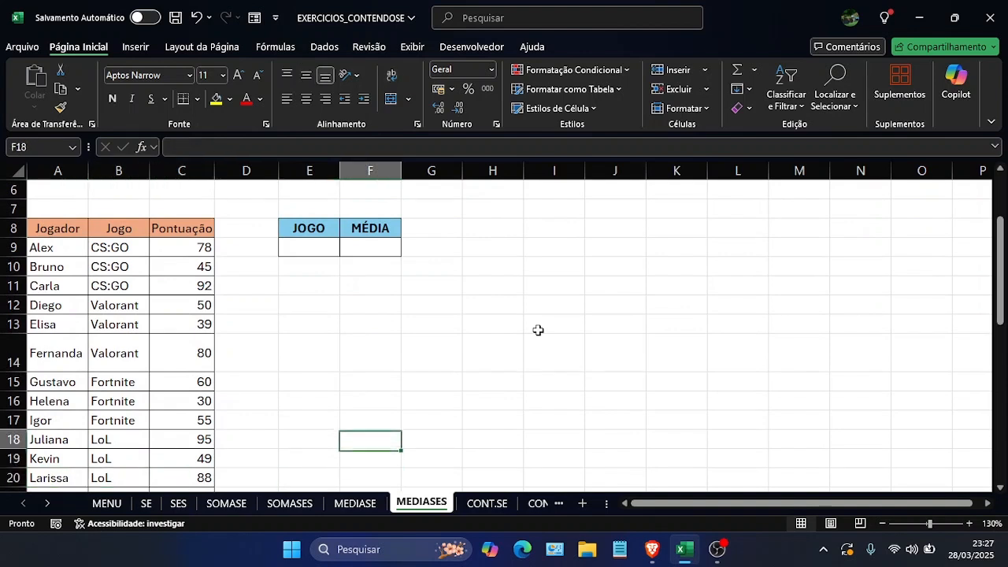
{"action": "key", "text": "Left"}
{"action": "key", "text": "Down"}
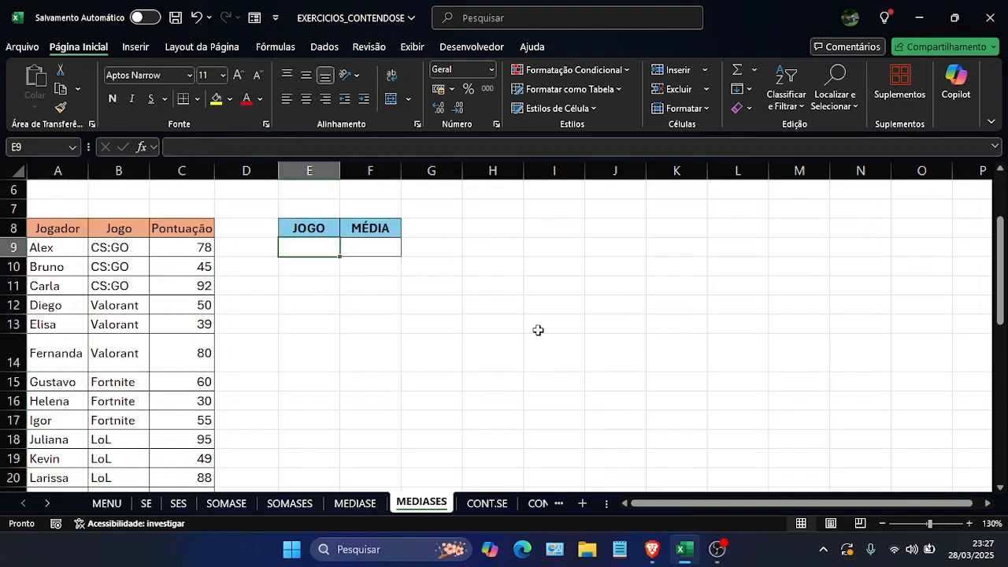
{"action": "type", "text": "CS:GO"}
{"action": "key", "text": "Tab"}
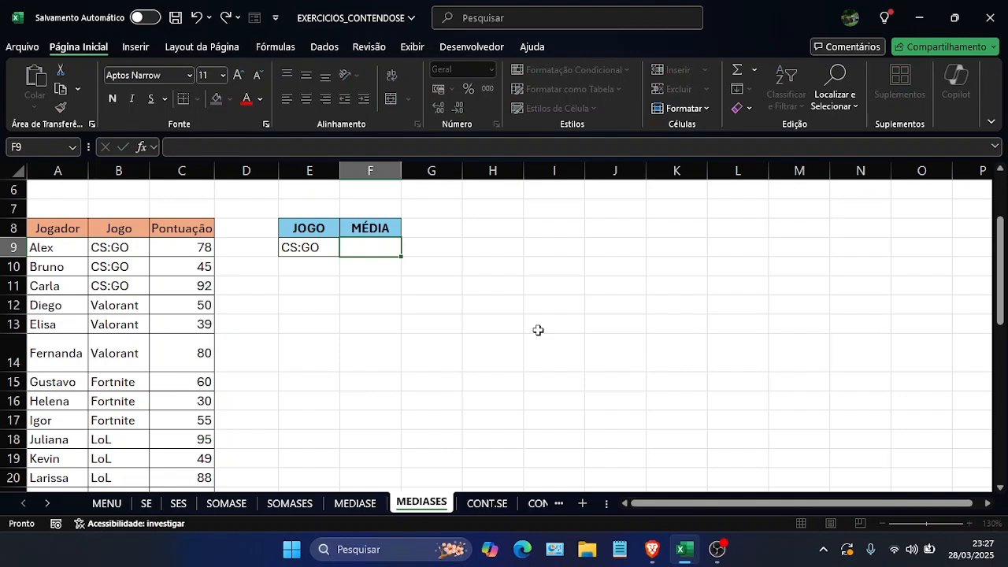
Step: Start a MÉDIASES formula in F9 with the scores C9:C32 as the average range
{"action": "type", "text": "=médi"}
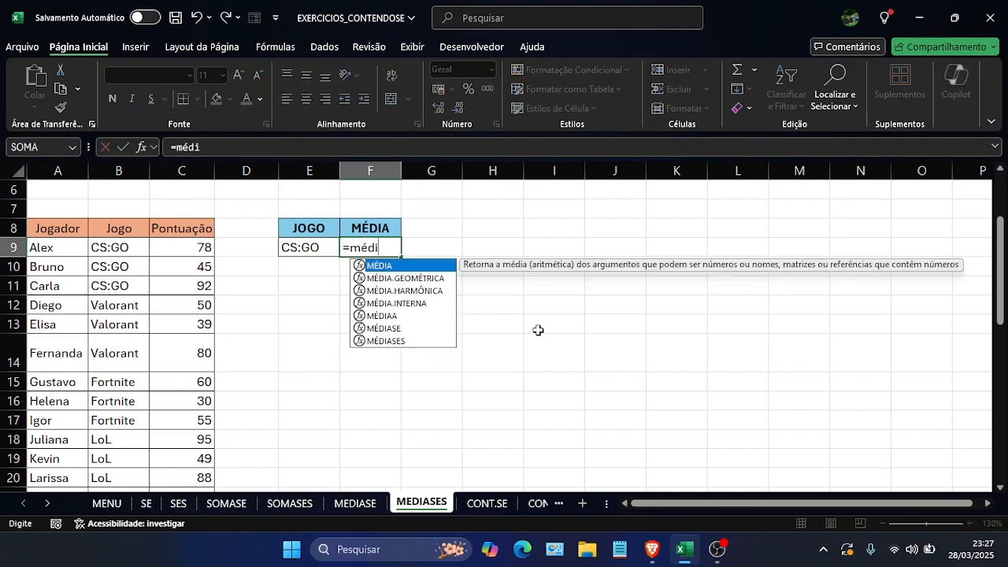
{"action": "type", "text": "ases"}
{"action": "key", "text": "Tab"}
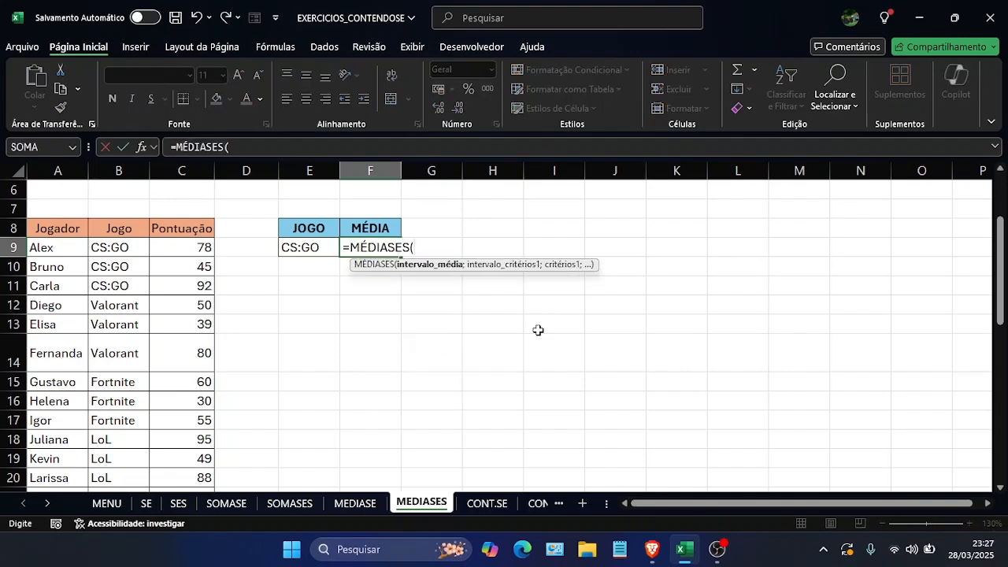
{"action": "key", "text": "Left"}
{"action": "key", "text": "Left"}
{"action": "key", "text": "Left"}
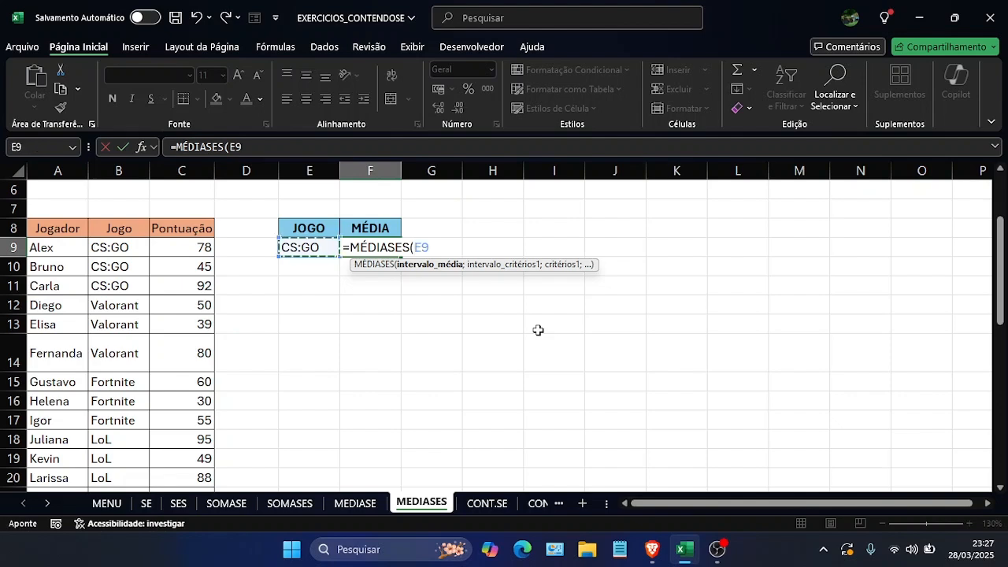
{"action": "key", "text": "ctrl+shift+Down"}
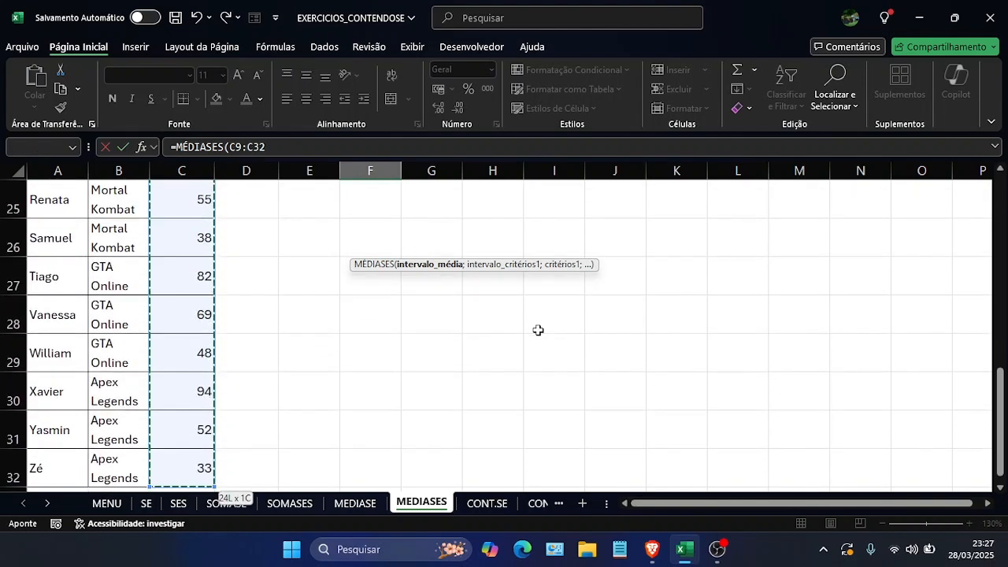
{"action": "type", "text": ";"}
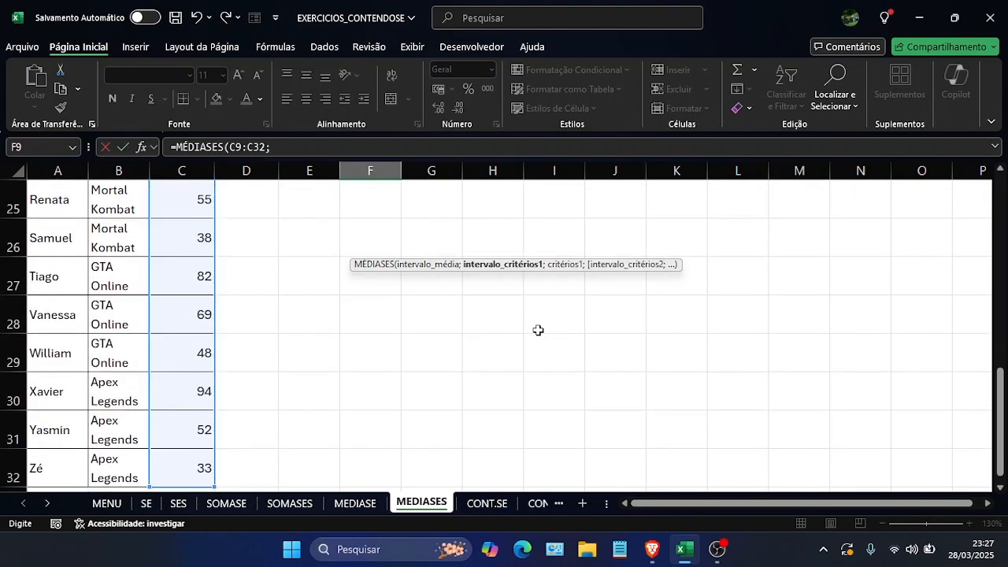
Step: Add the first condition to the MÉDIASES formula, using games B9:B32 as the criteria range and E9 as the criterion
{"action": "key", "text": "Up"}
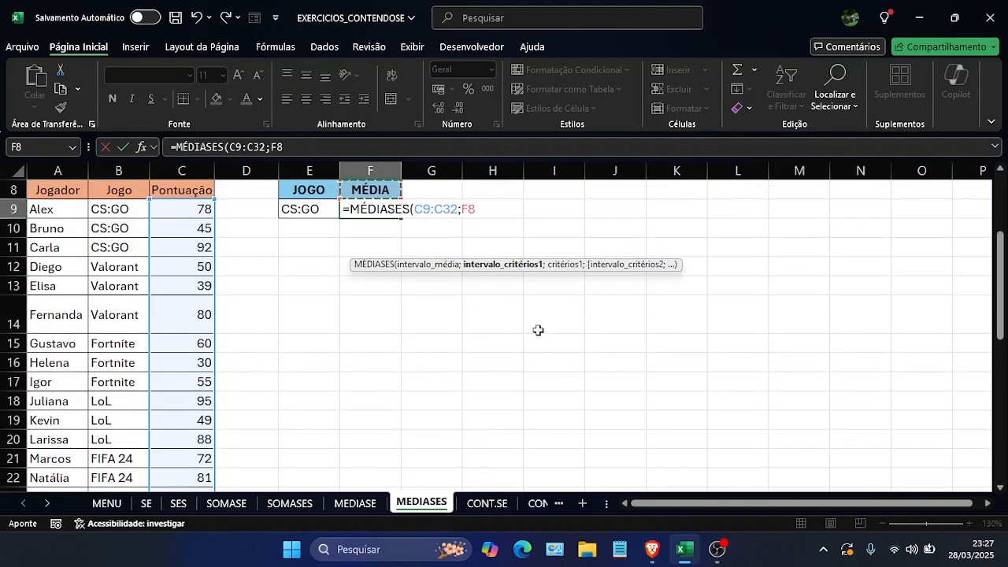
{"action": "key", "text": "Left"}
{"action": "key", "text": "Left"}
{"action": "key", "text": "Left"}
{"action": "key", "text": "Left"}
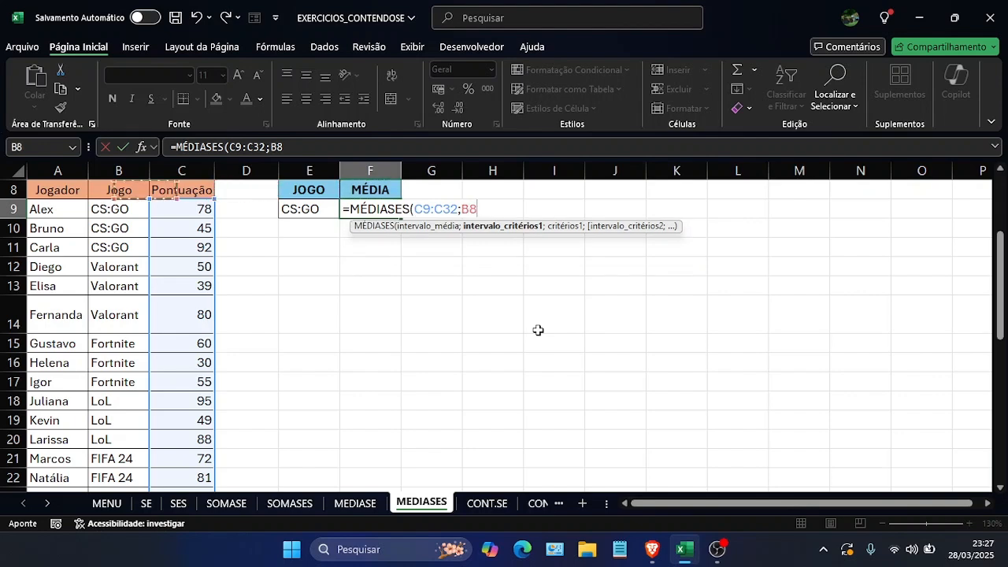
{"action": "key", "text": "Down"}
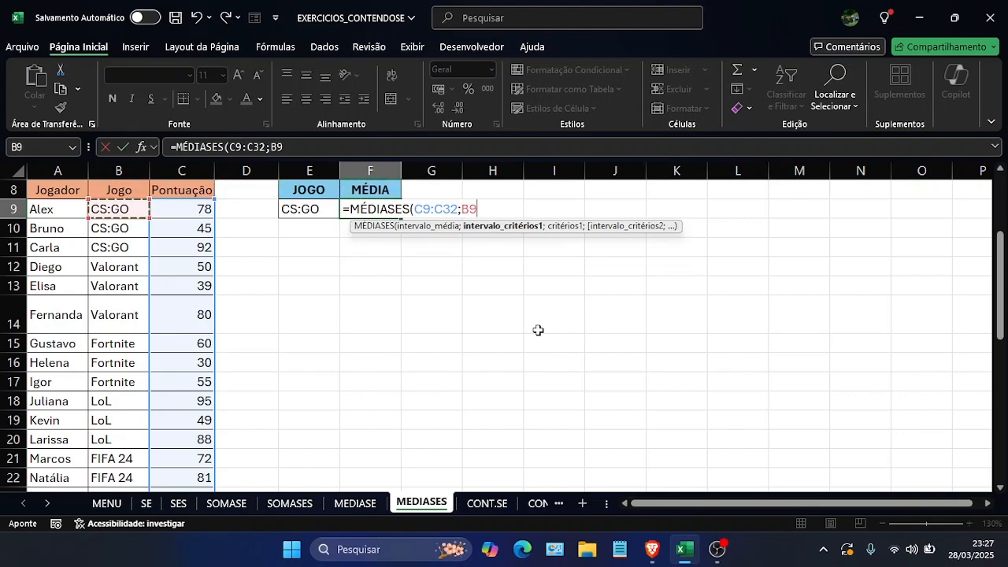
{"action": "key", "text": "ctrl+shift+Down"}
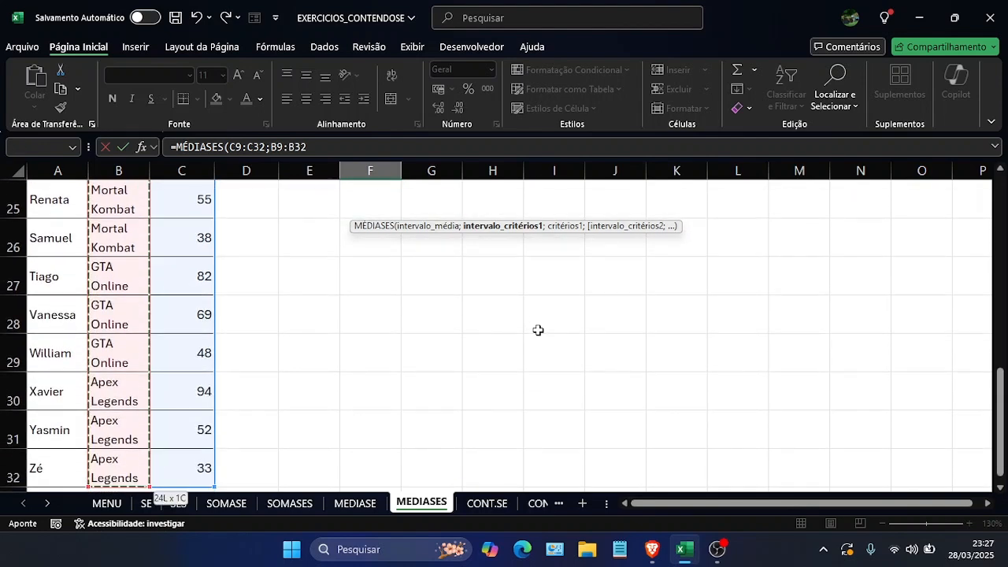
{"action": "type", "text": ";"}
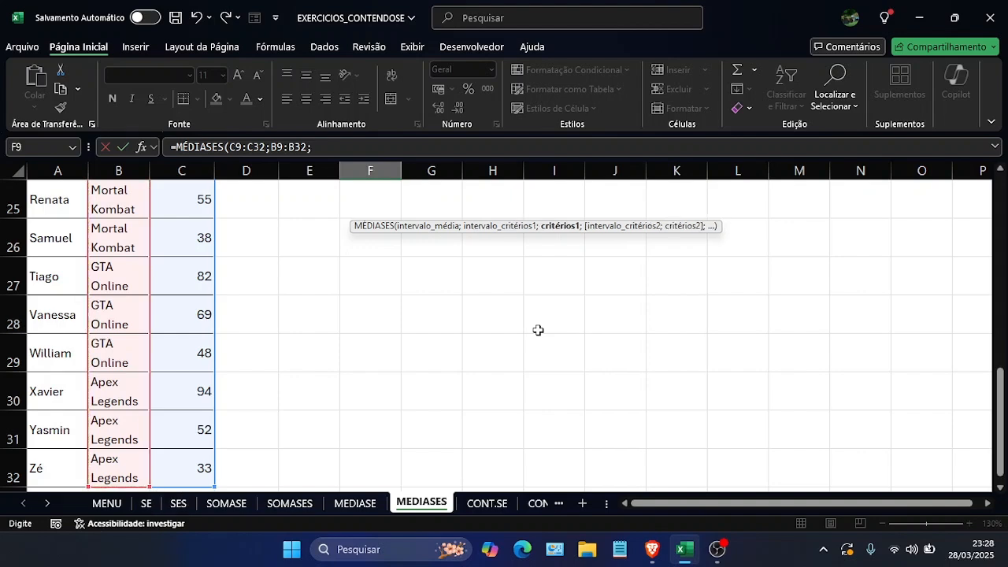
{"action": "scroll", "coordinate": [538, 329], "scroll_direction": "up", "scroll_amount": 6}
{"action": "scroll", "coordinate": [481, 347], "scroll_direction": "up", "scroll_amount": 1}
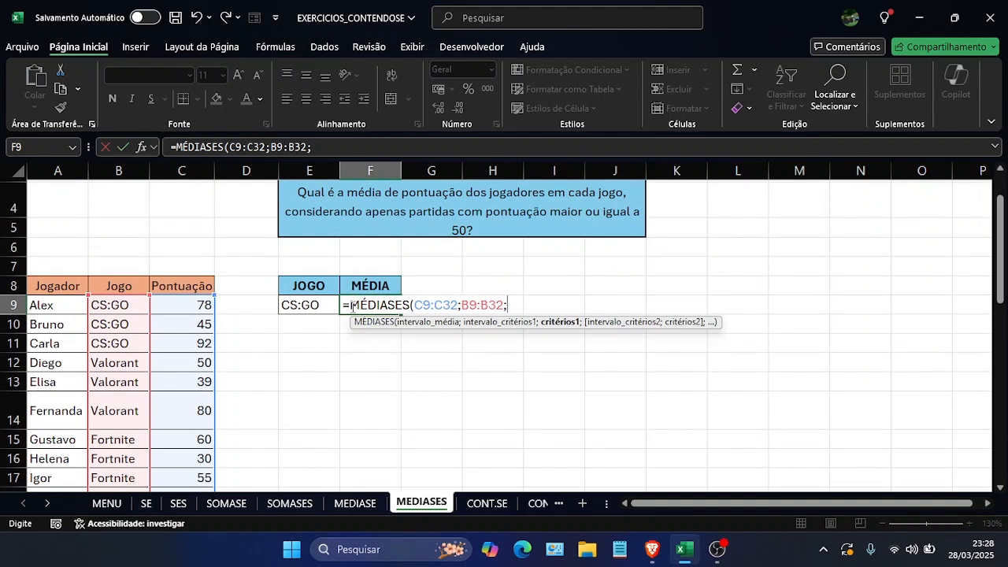
{"action": "left_click", "coordinate": [314, 305]}
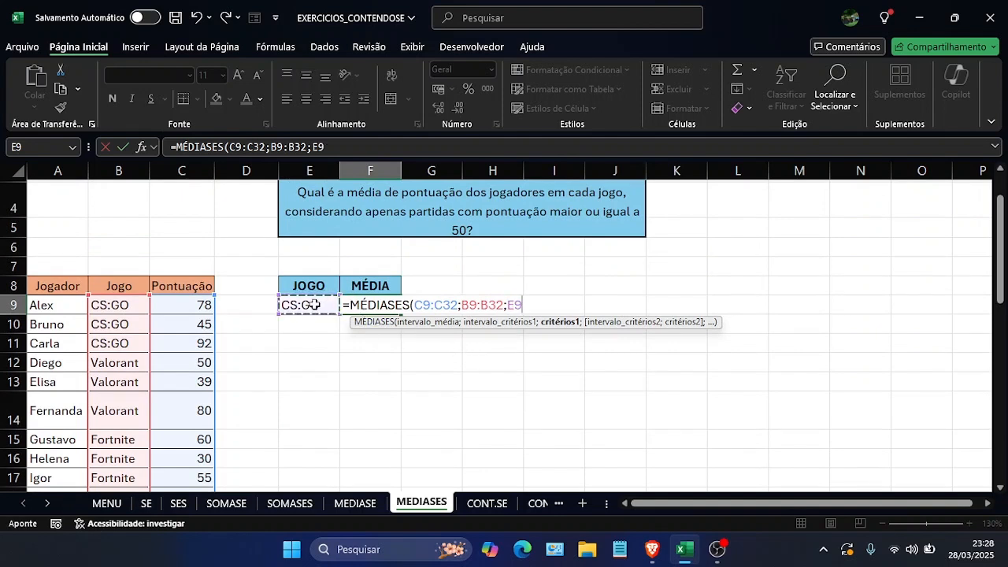
{"action": "type", "text": ";"}
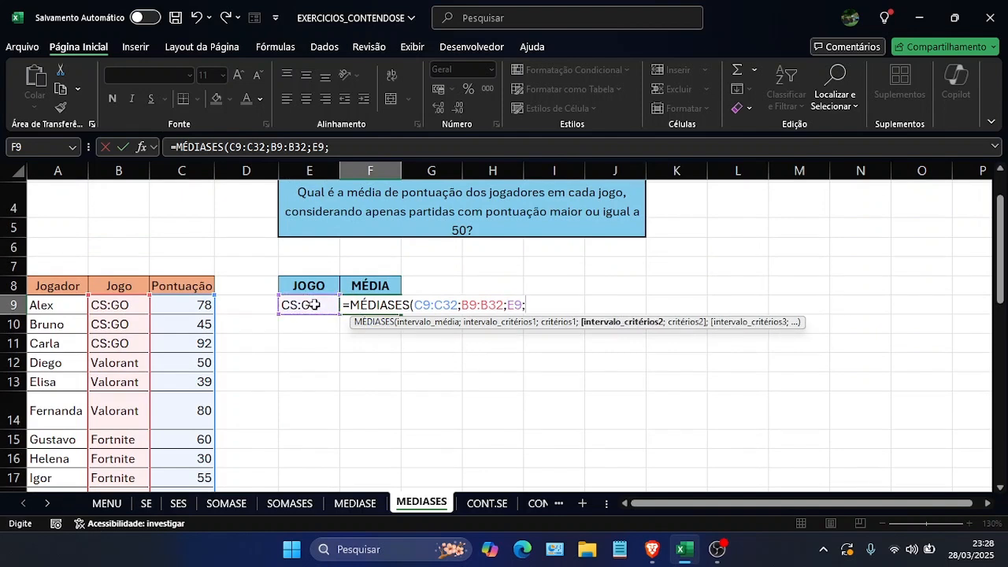
Step: Add the second condition, scores C9:C32 with the criterion ">=50", and complete the MÉDIASES formula in F9
{"action": "left_click", "coordinate": [175, 304]}
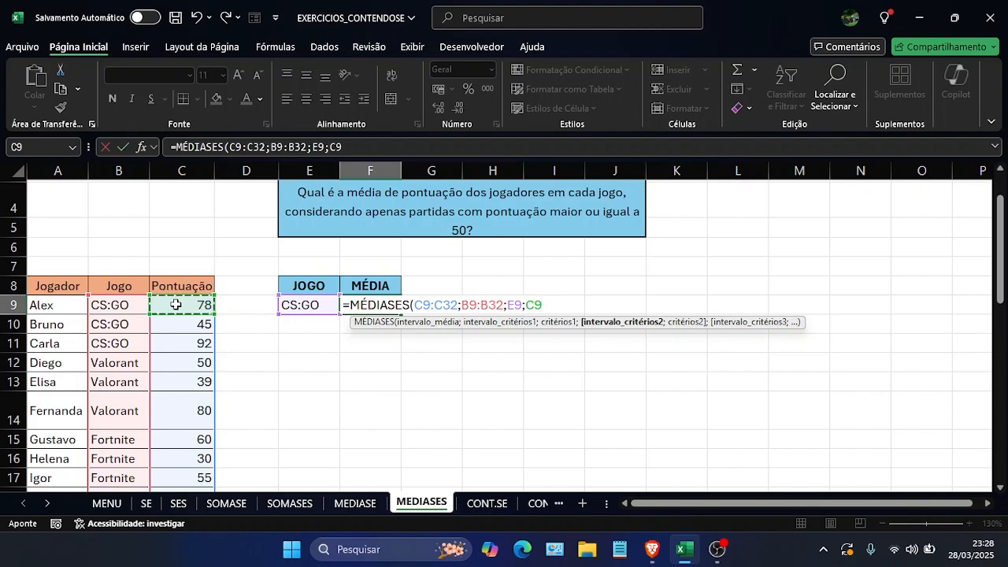
{"action": "key", "text": "ctrl+shift+Down"}
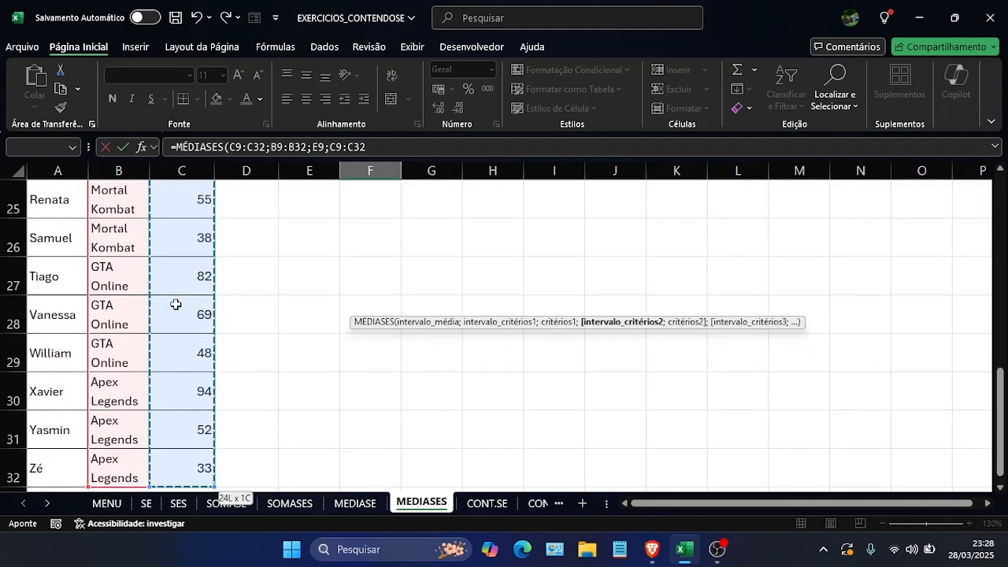
{"action": "left_click", "coordinate": [374, 147]}
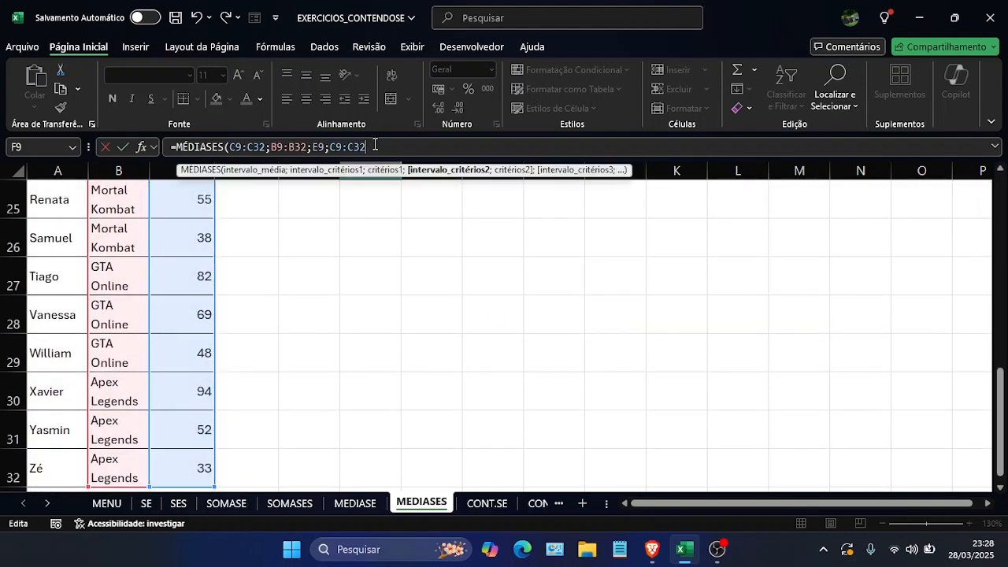
{"action": "type", "text": ";"}
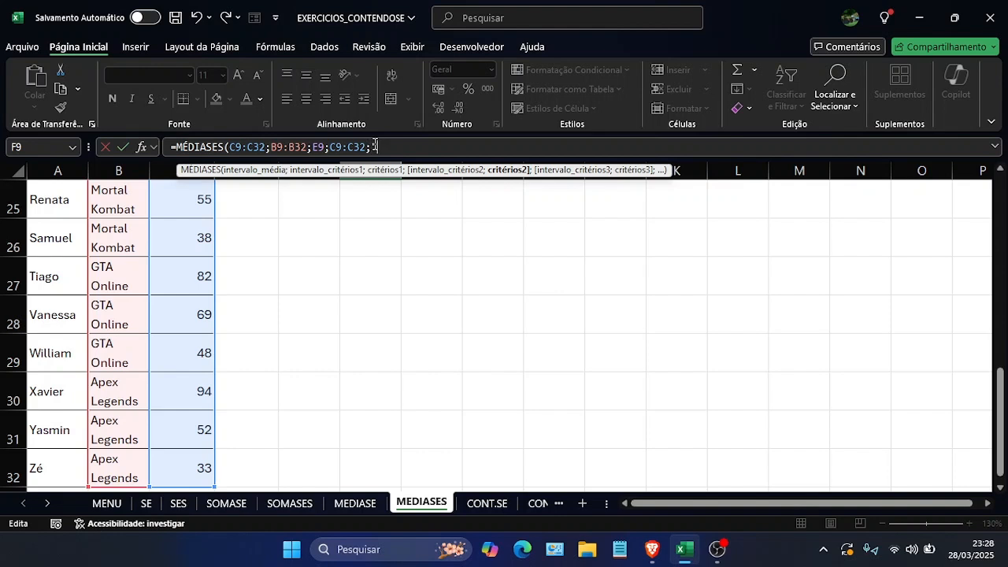
{"action": "type", "text": ">=50\")"}
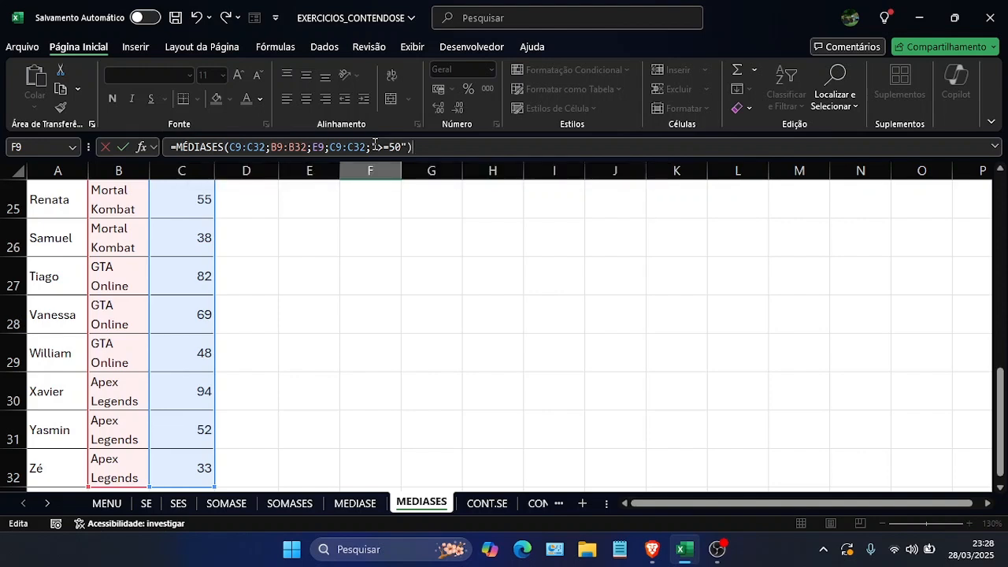
{"action": "scroll", "coordinate": [264, 288], "scroll_direction": "up", "scroll_amount": 8}
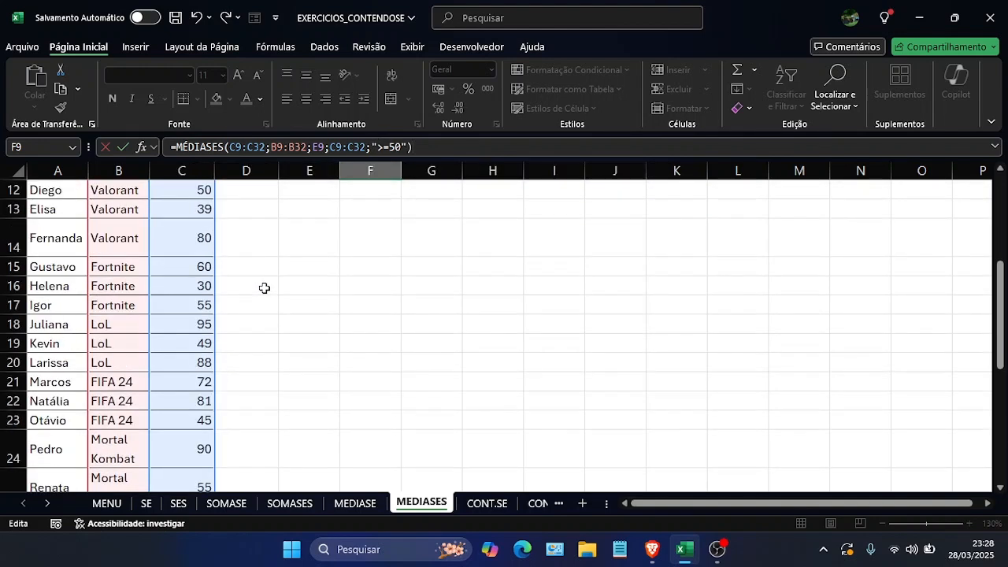
{"action": "scroll", "coordinate": [264, 288], "scroll_direction": "down", "scroll_amount": 1}
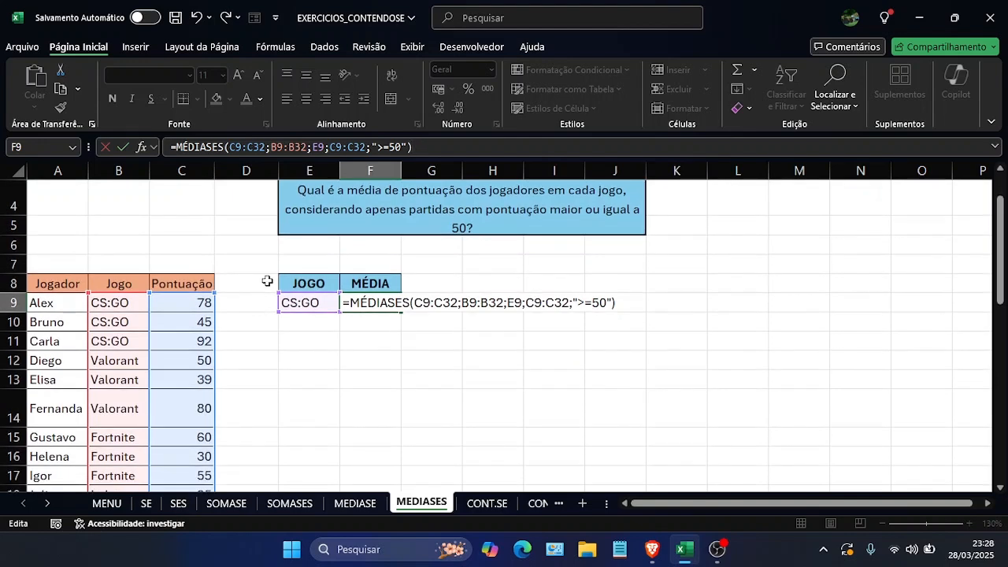
{"action": "key", "text": "Return"}
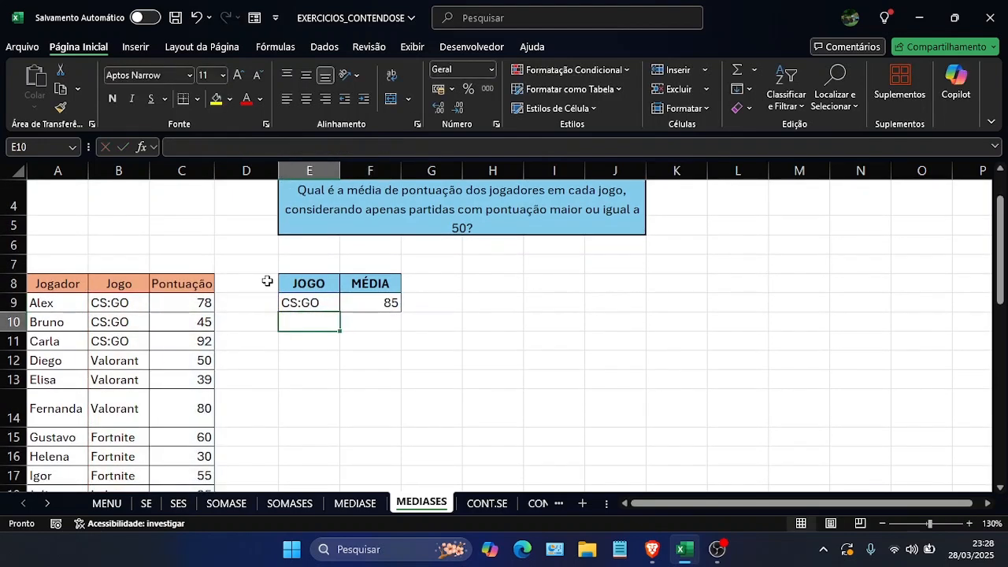
Step: Examine the MÉDIASES formula in F9 and its game criterion in E9
{"action": "key", "text": "Up"}
{"action": "key", "text": "Right"}
{"action": "key", "text": "Left"}
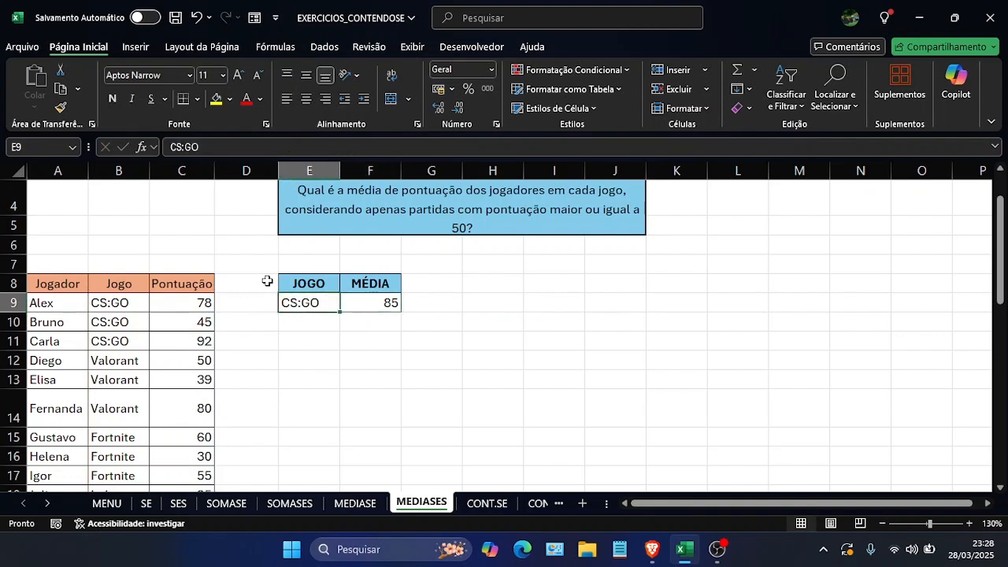
{"action": "key", "text": "Right"}
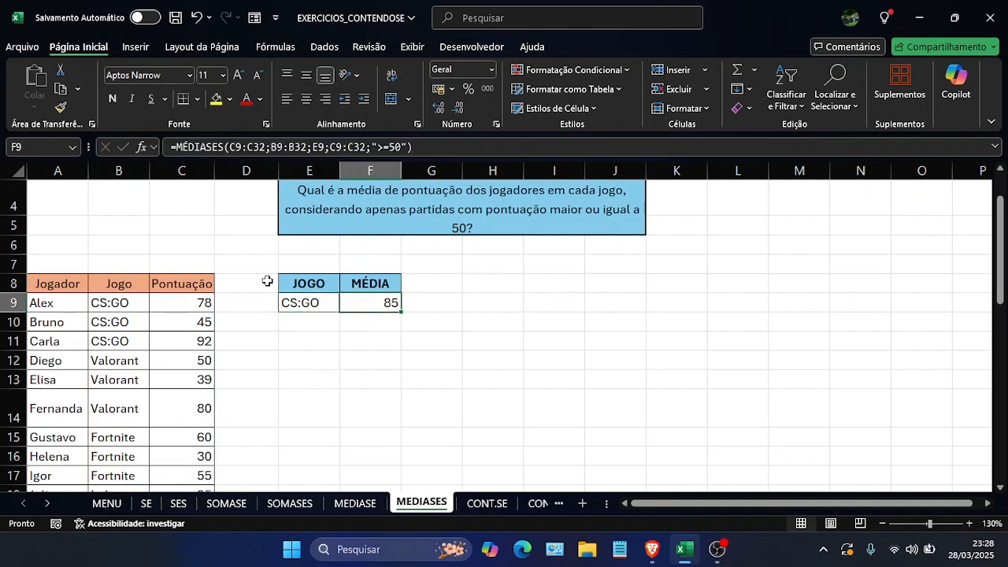
{"action": "key", "text": "Left"}
{"action": "key", "text": "Right"}
{"action": "key", "text": "Left"}
{"action": "key", "text": "Right"}
{"action": "key", "text": "Left"}
{"action": "key", "text": "Left"}
{"action": "key", "text": "Right"}
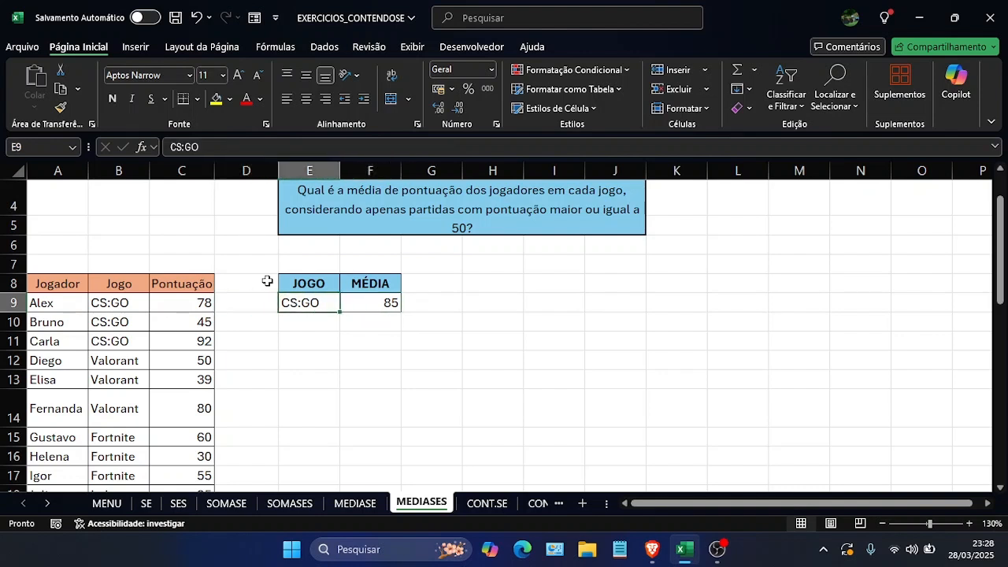
{"action": "key", "text": "Right"}
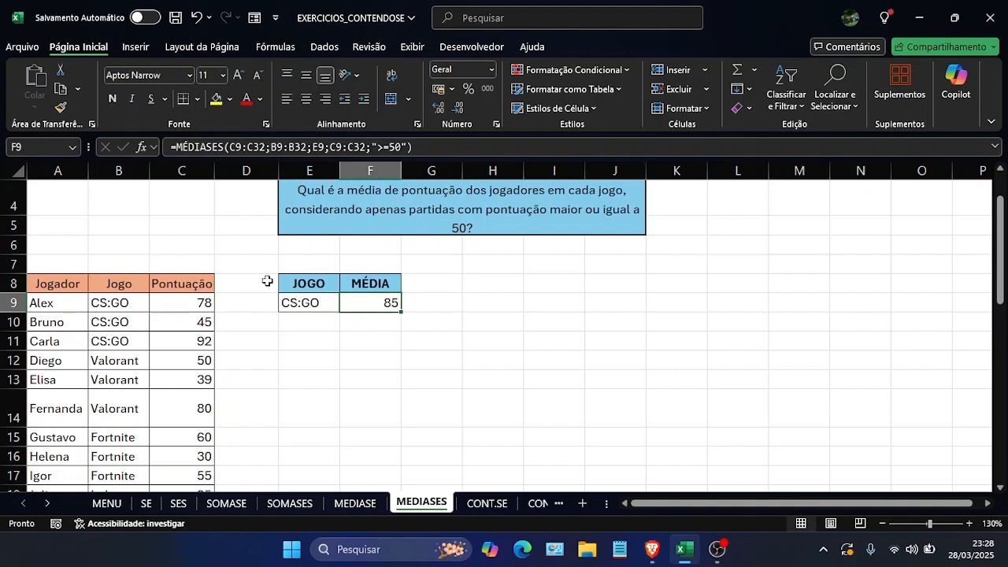
Step: Change the game in E9 to Valorant and afterward to Fortnite to calculate the average for each
{"action": "key", "text": "Left"}
{"action": "type", "text": "Valorant"}
{"action": "key", "text": "Return"}
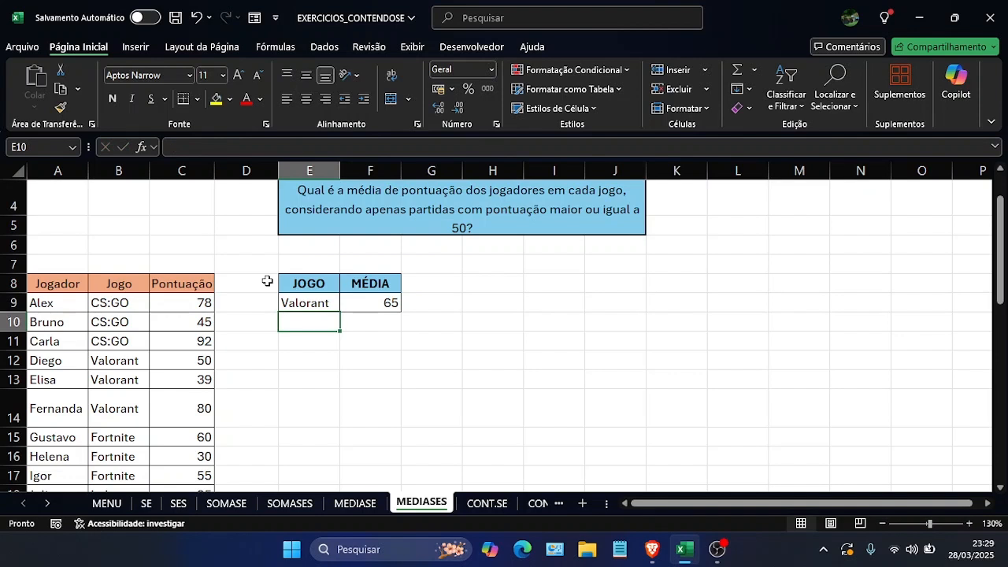
{"action": "key", "text": "Up"}
{"action": "type", "text": "Fortni"}
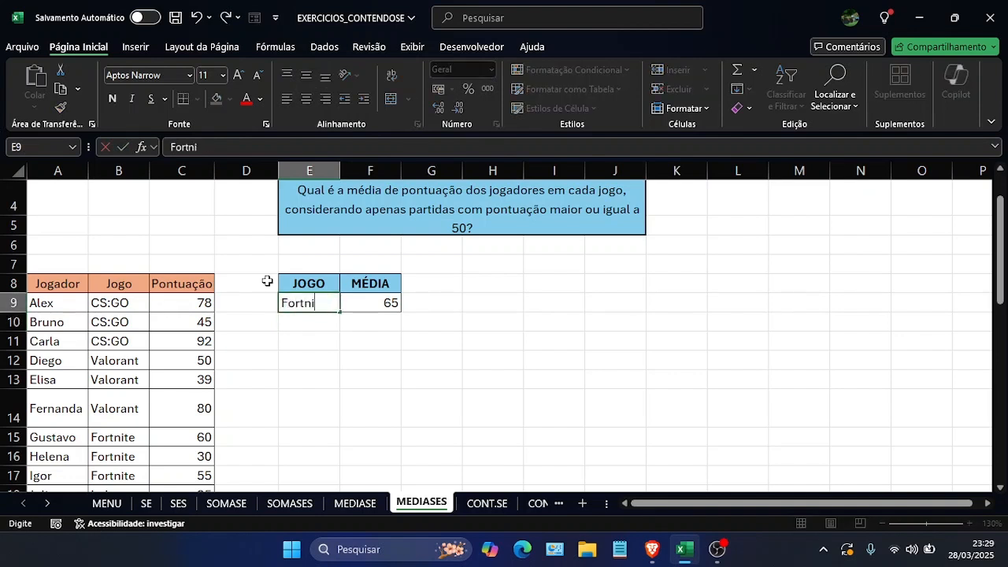
{"action": "type", "text": "te"}
{"action": "key", "text": "Return"}
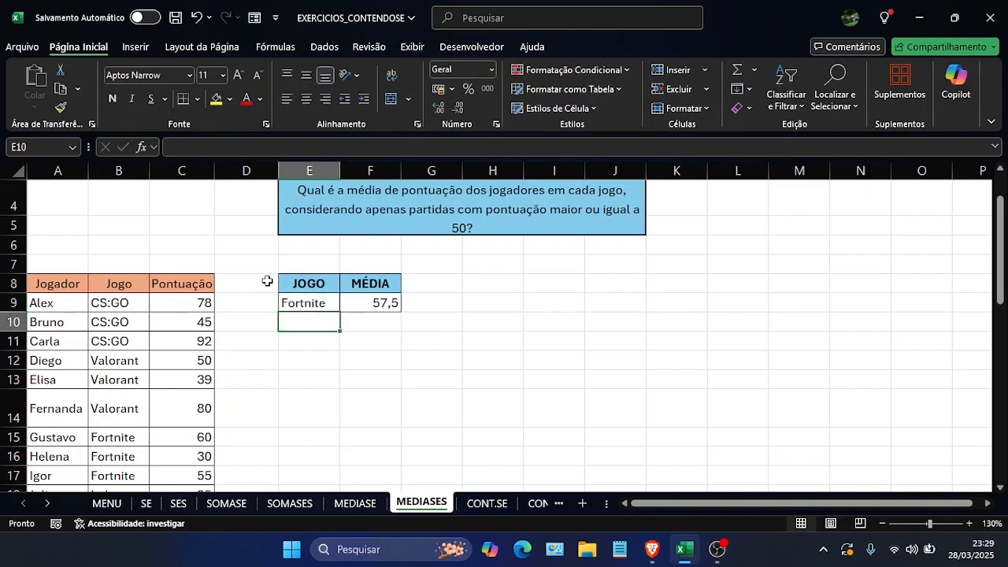
Step: Undo the last two game changes in E9 and select the average in F9
{"action": "key", "text": "ctrl+z"}
{"action": "key", "text": "ctrl+z"}
{"action": "key", "text": "Right"}
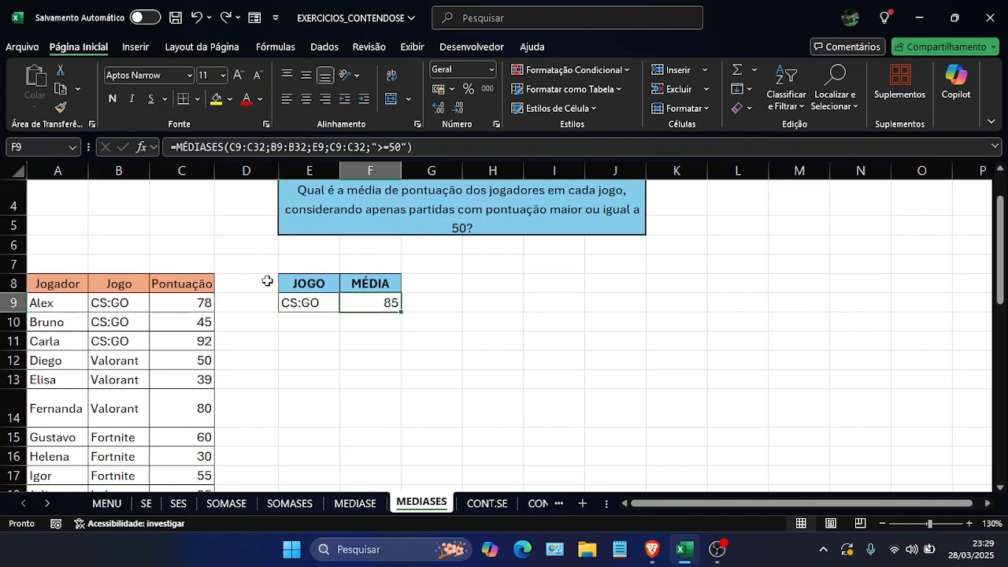
Step: Try to enter the MÉDIASES formula in F9 without quotation marks around the >=50 criterion
{"action": "left_click", "coordinate": [378, 147]}
{"action": "key", "text": "BackSpace"}
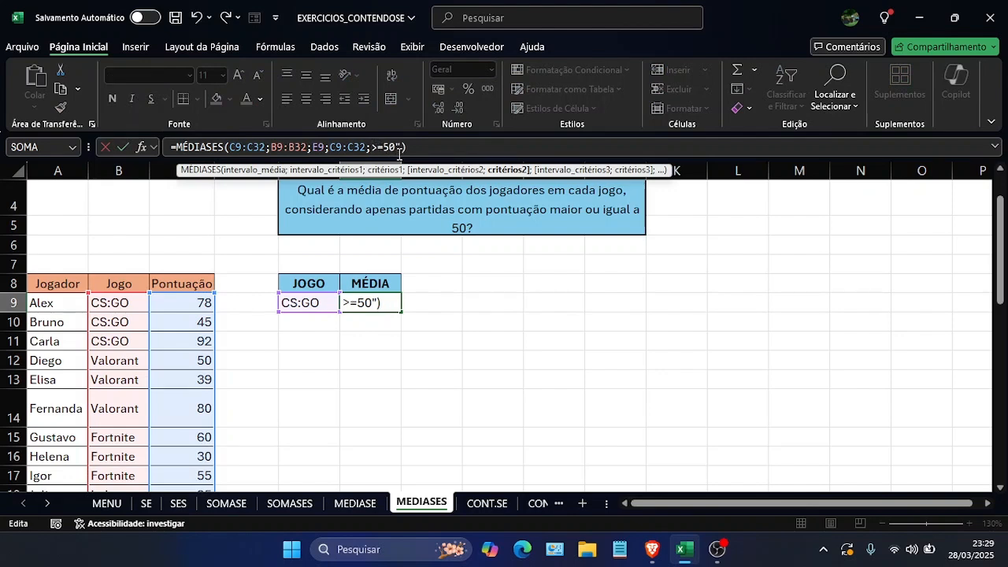
{"action": "key", "text": "BackSpace"}
{"action": "key", "text": "Return"}
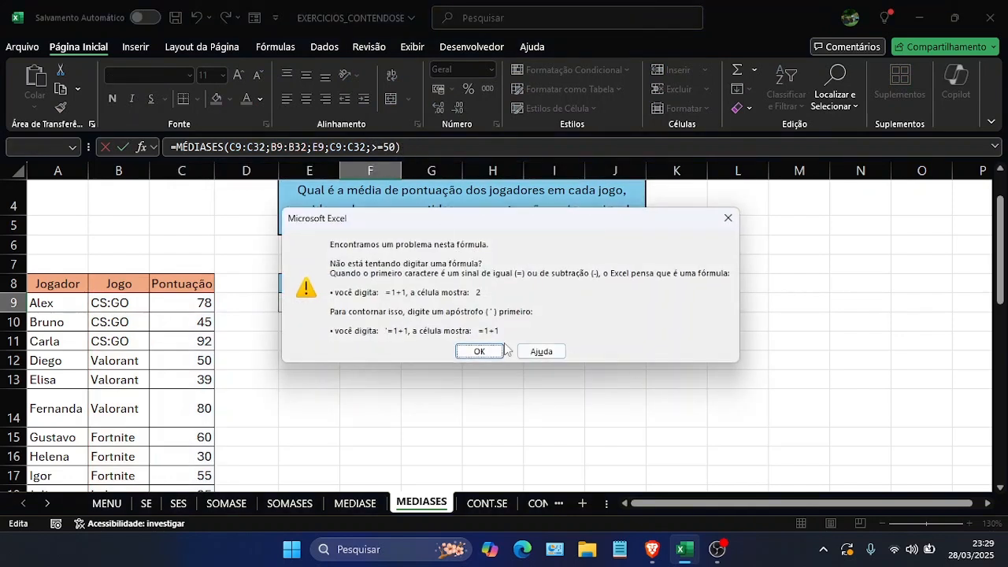
{"action": "left_click", "coordinate": [492, 352]}
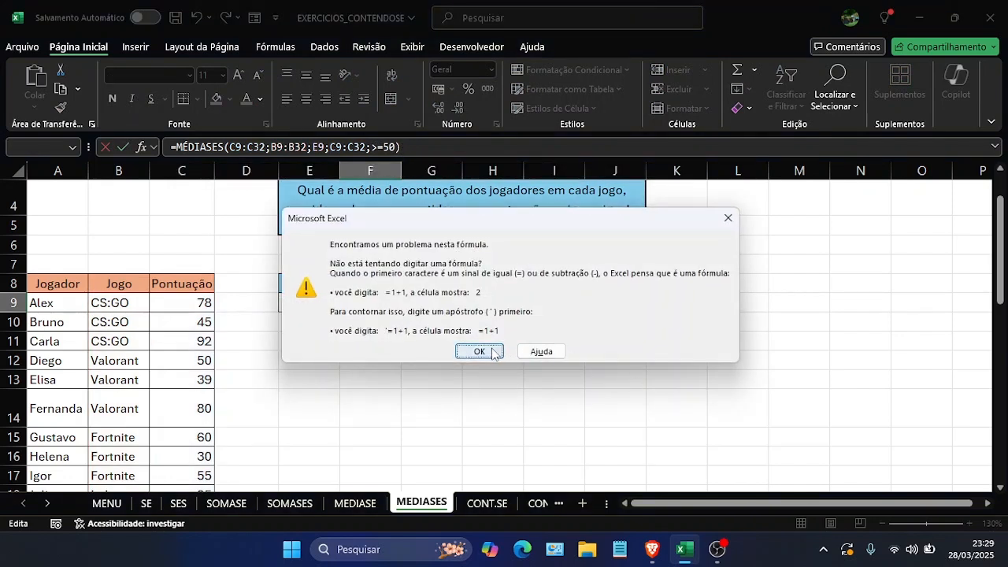
Step: Put the quotation marks back around >=50, try G9 as the second criterion, and discard the formula edit
{"action": "type", "text": "\""}
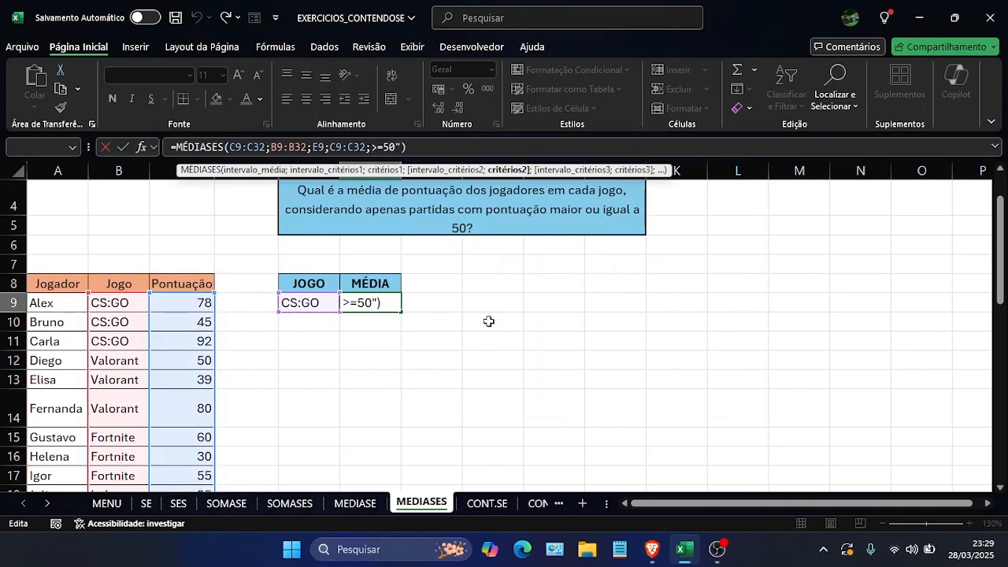
{"action": "left_click", "coordinate": [373, 148]}
{"action": "type", "text": "\""}
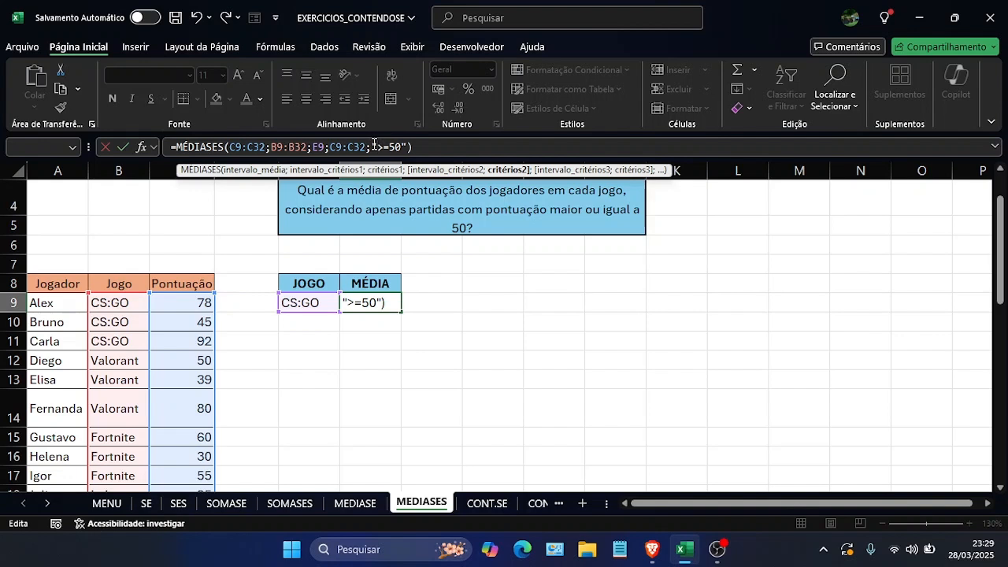
{"action": "left_click_drag", "start_coordinate": [373, 146], "coordinate": [406, 147]}
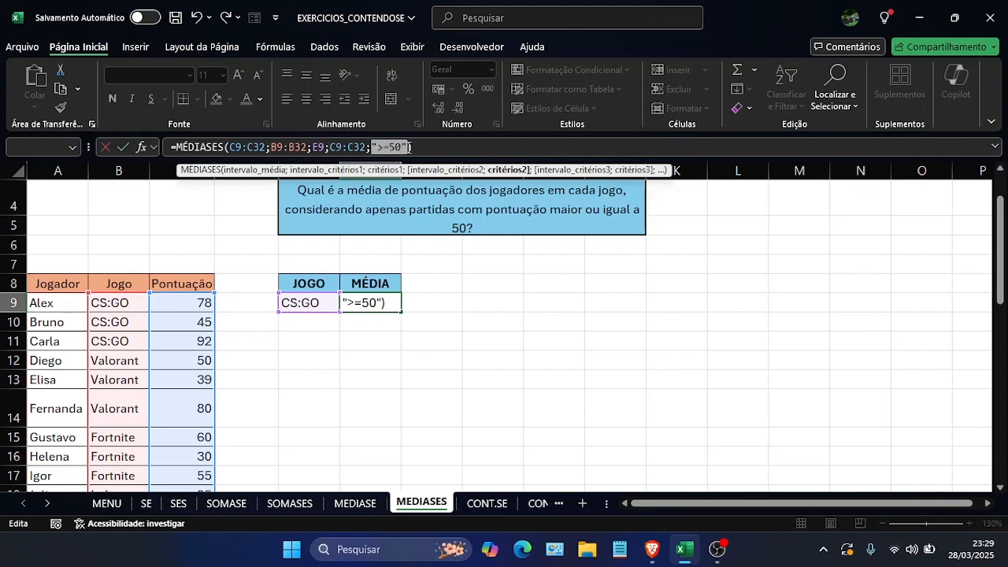
{"action": "left_click", "coordinate": [411, 302]}
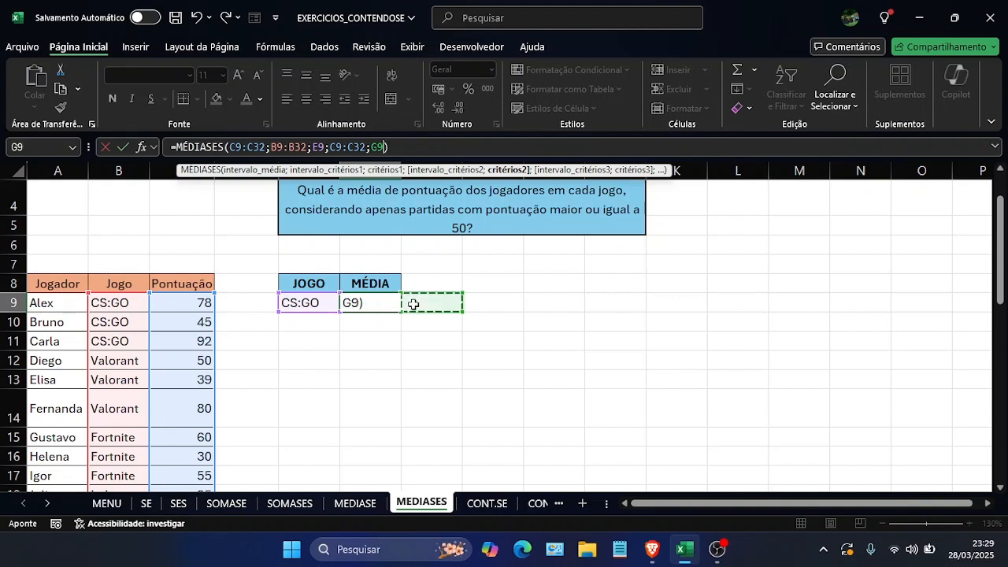
{"action": "key", "text": "Escape"}
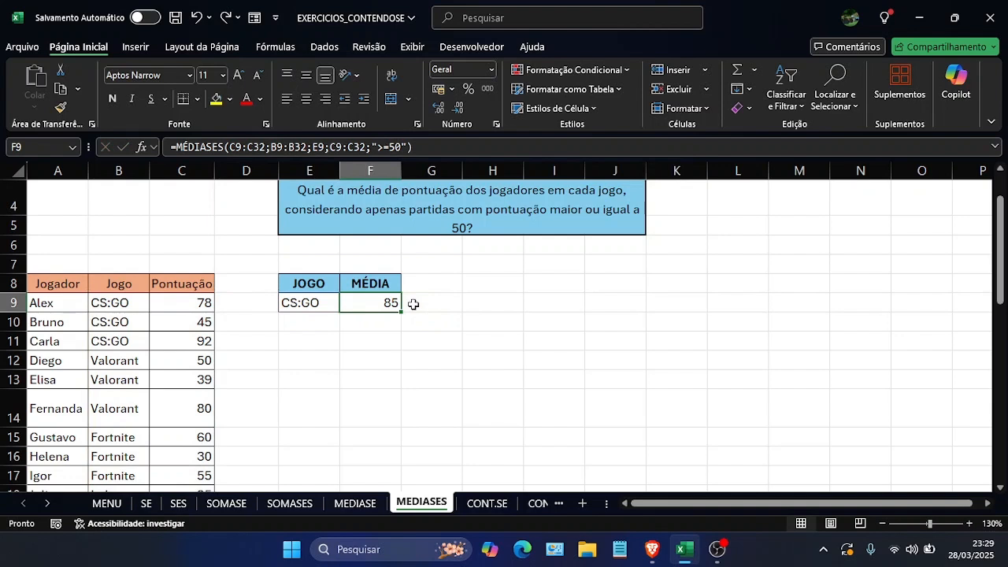
Step: Examine the game criterion in E9 and the ">=50" criterion in the MÉDIASES formula in F9
{"action": "key", "text": "Left"}
{"action": "key", "text": "Right"}
{"action": "key", "text": "Left"}
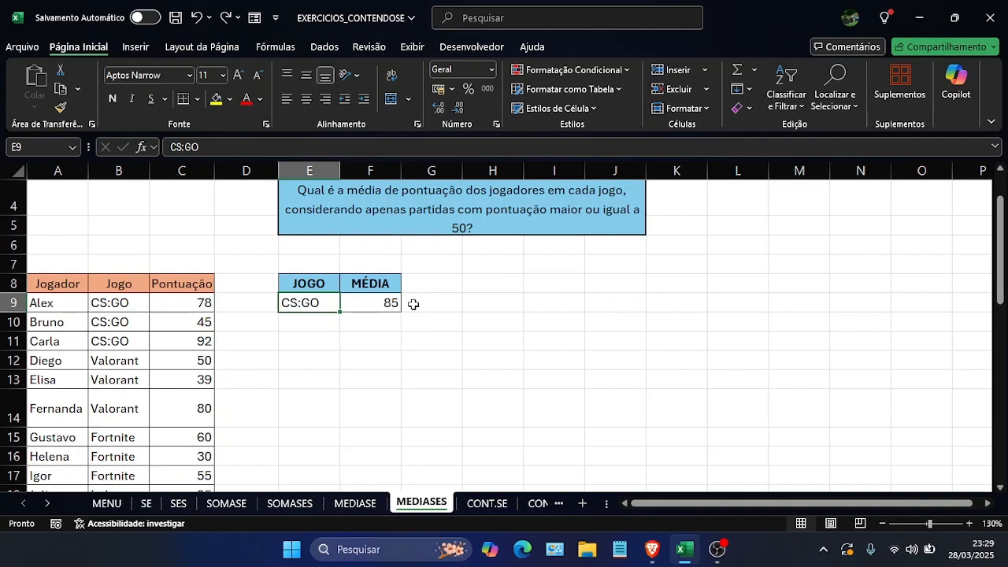
{"action": "key", "text": "Right"}
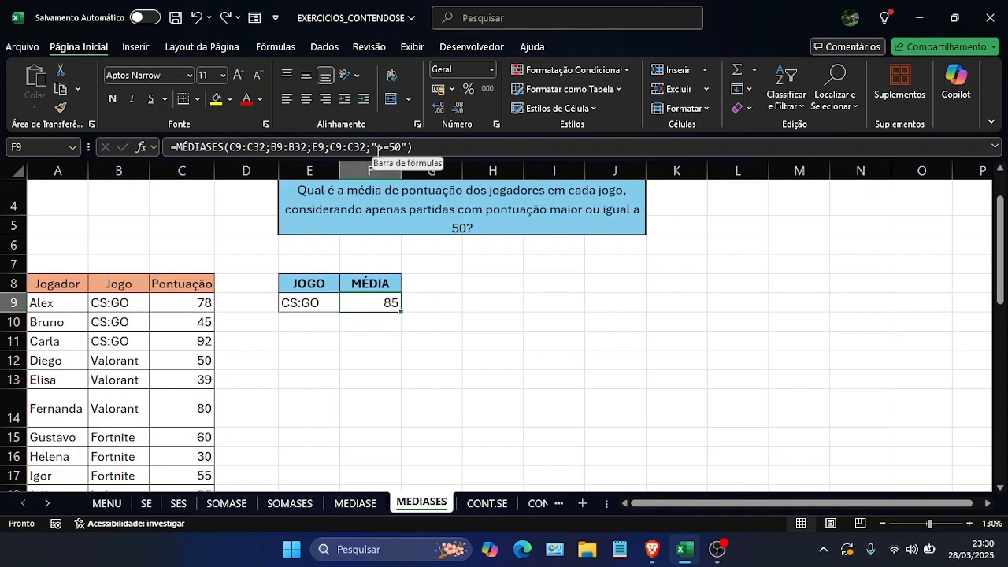
{"action": "left_click_drag", "start_coordinate": [377, 147], "coordinate": [403, 147]}
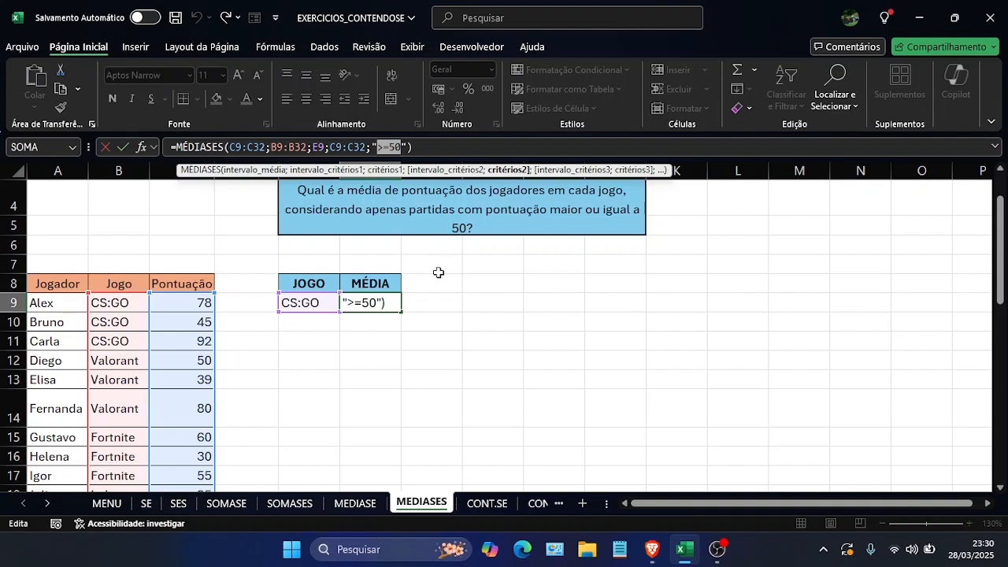
{"action": "key", "text": "Escape"}
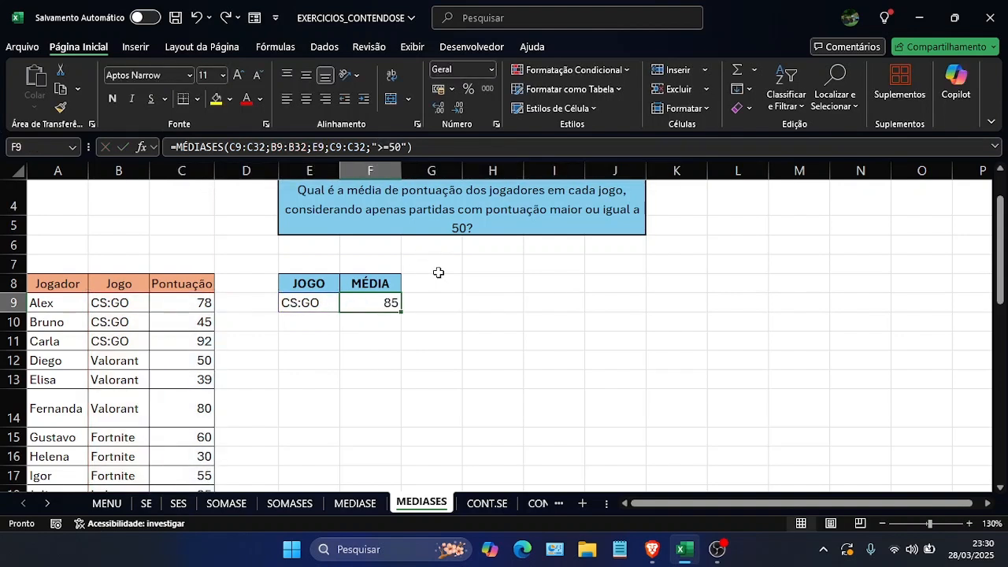
{"action": "left_click", "coordinate": [431, 266]}
{"action": "scroll", "coordinate": [396, 286], "scroll_direction": "up", "scroll_amount": 1}
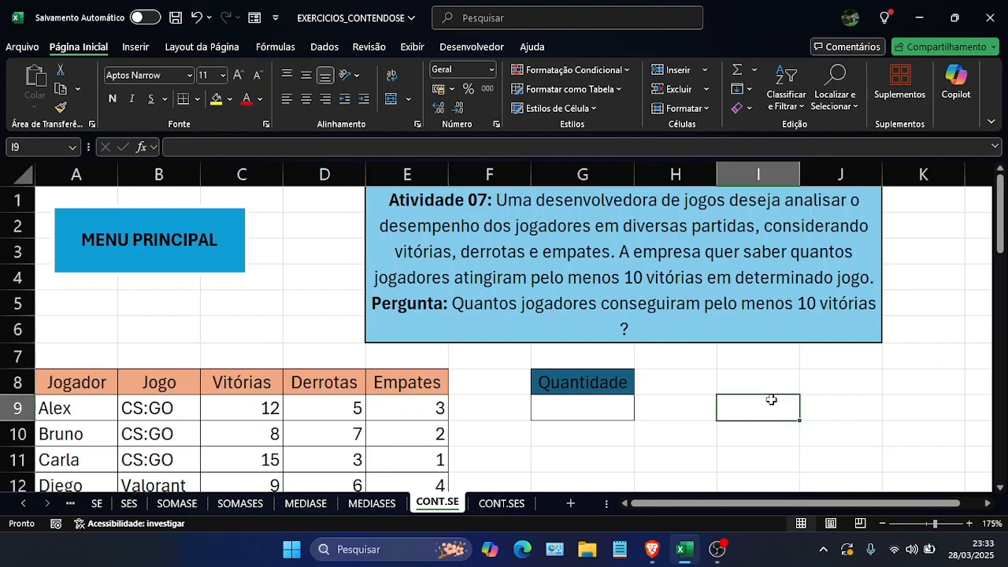
Step: Start a CONT.SE formula in G9 under Quantidade, using the wins in C9:C32 as the range
{"action": "key", "text": "Left"}
{"action": "key", "text": "Left"}
{"action": "key", "text": "Left"}
{"action": "key", "text": "Right"}
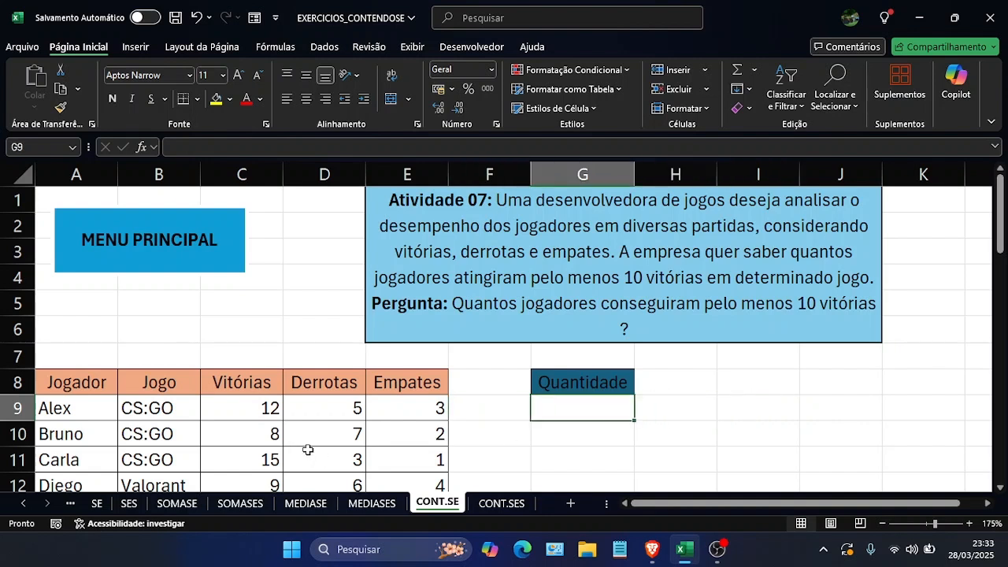
{"action": "scroll", "coordinate": [292, 418], "scroll_direction": "down", "scroll_amount": 1}
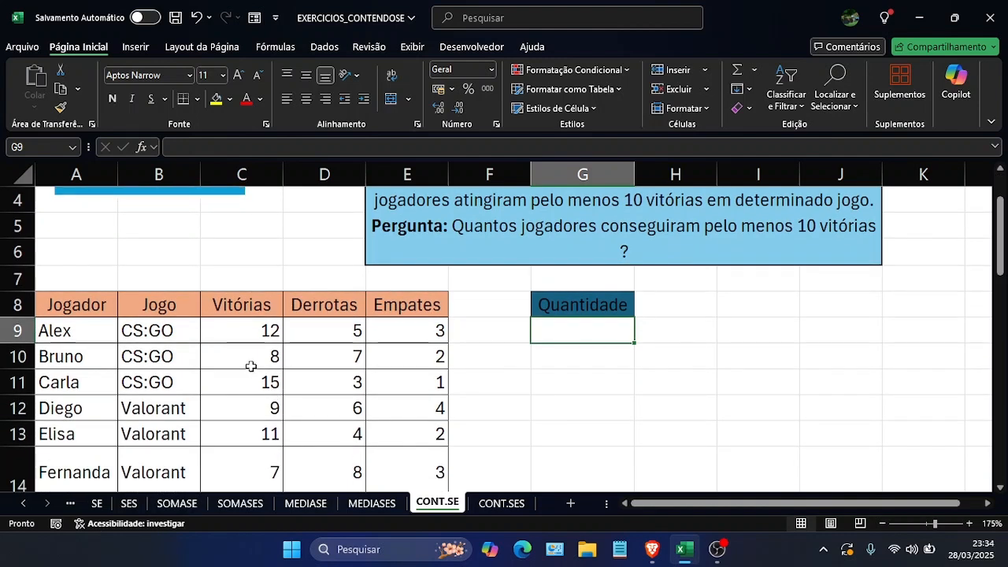
{"action": "type", "text": "=c"}
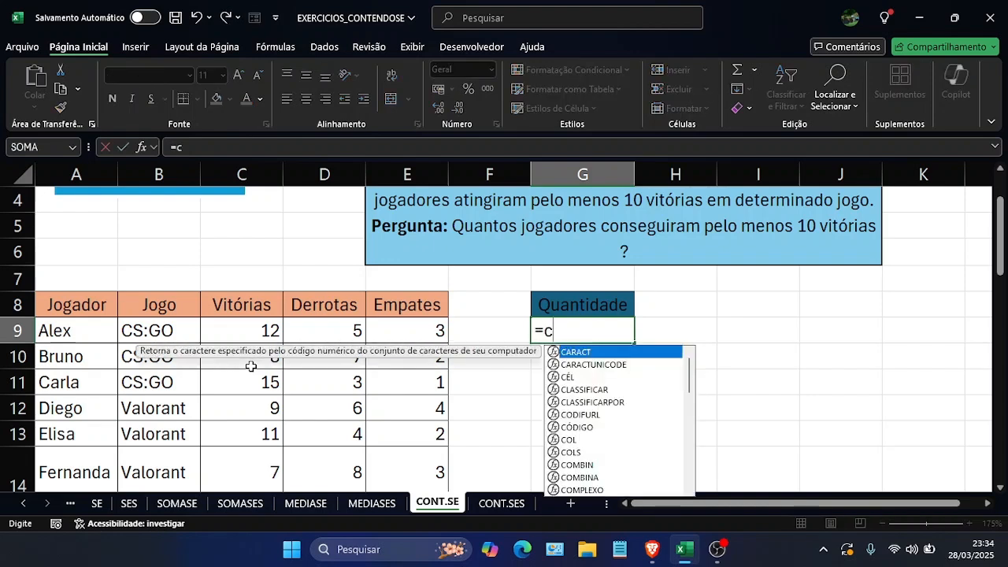
{"action": "type", "text": "ont.se"}
{"action": "key", "text": "Tab"}
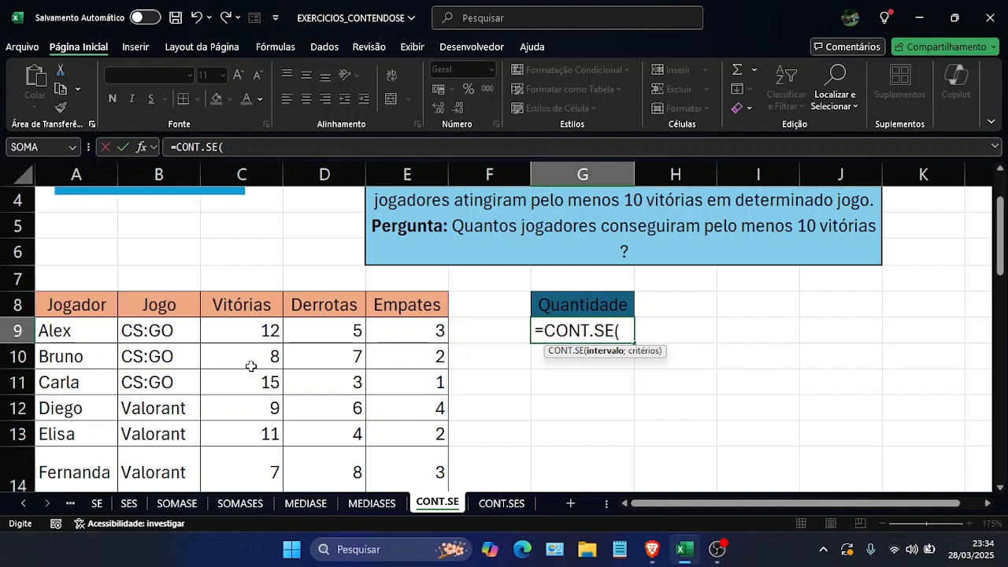
{"action": "key", "text": "Left"}
{"action": "key", "text": "Left"}
{"action": "key", "text": "Left"}
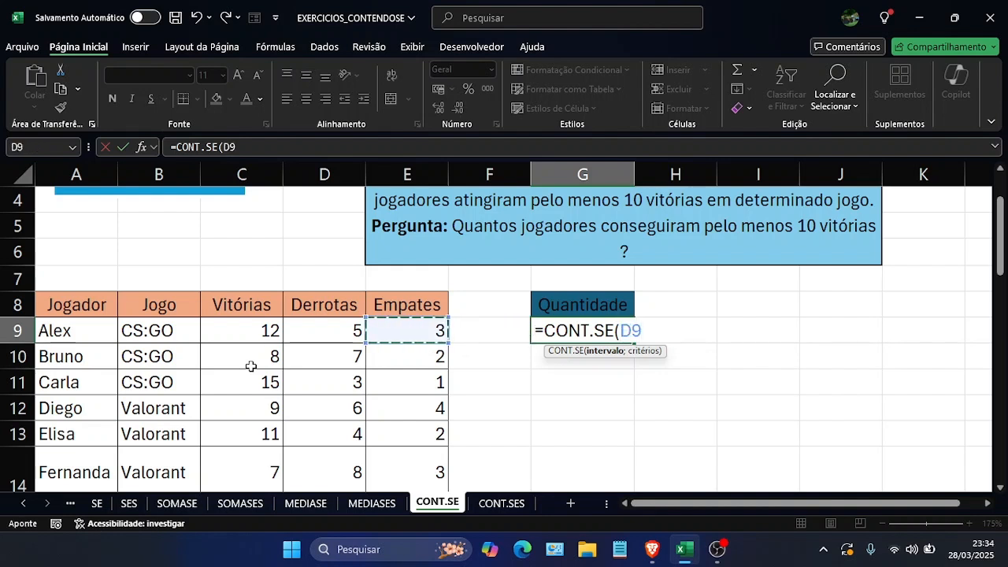
{"action": "key", "text": "Left"}
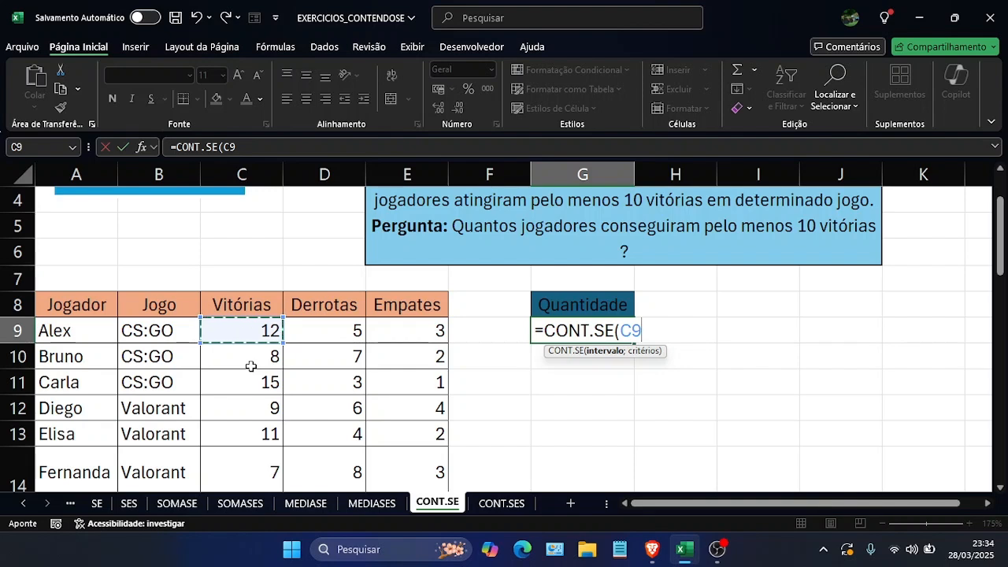
{"action": "key", "text": "ctrl+shift+Down"}
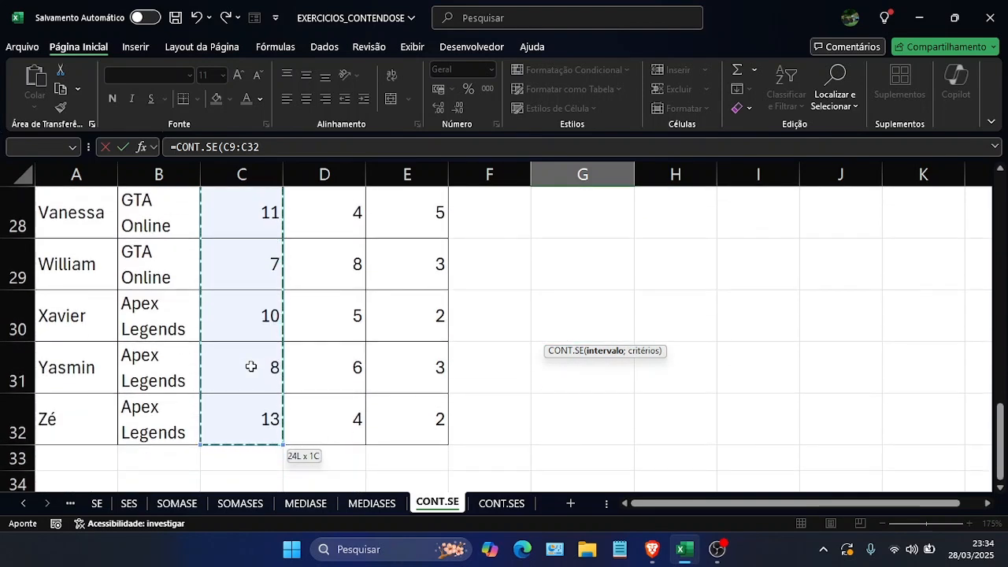
{"action": "scroll", "coordinate": [262, 358], "scroll_direction": "up", "scroll_amount": 2}
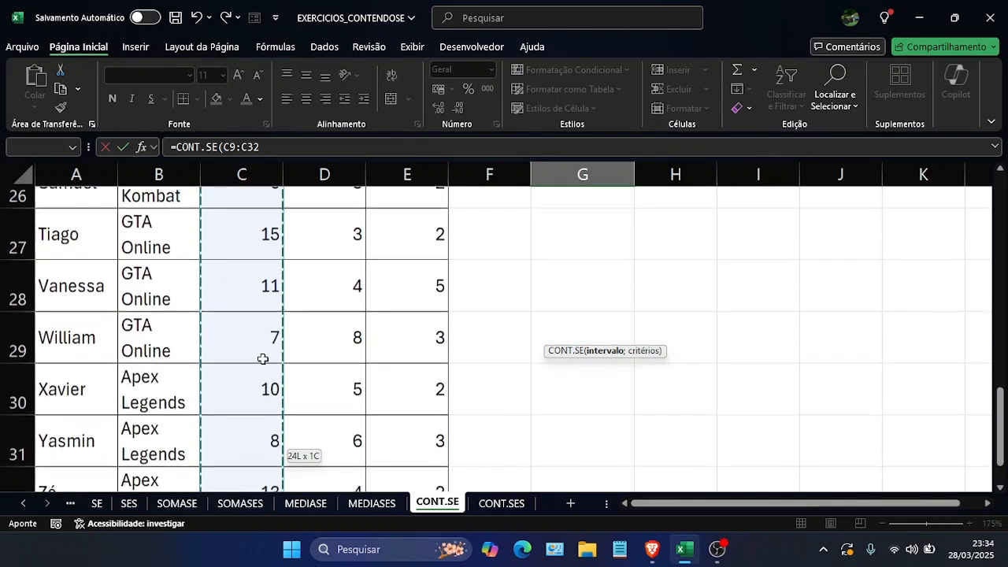
{"action": "scroll", "coordinate": [262, 358], "scroll_direction": "up", "scroll_amount": 7}
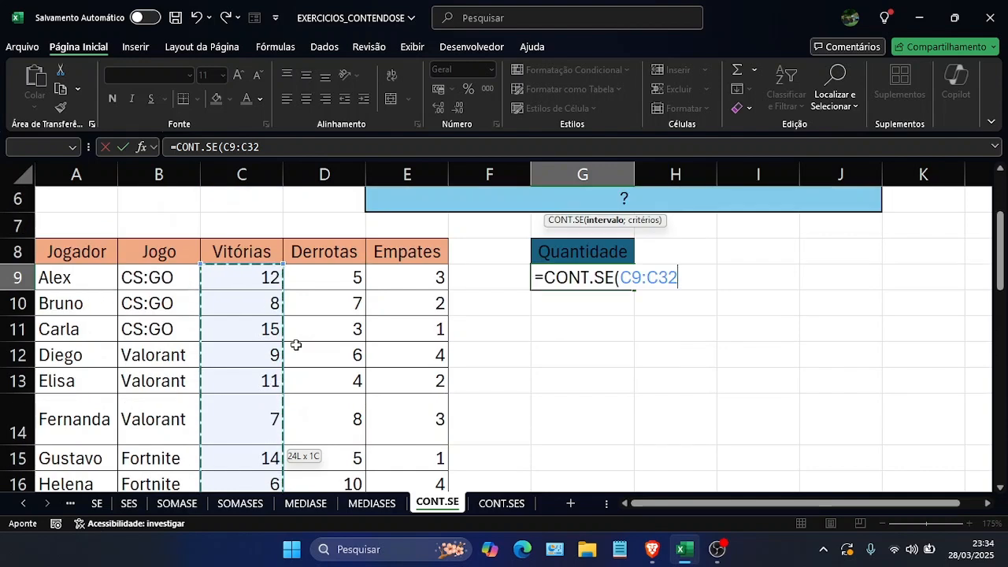
Step: Add the criterion ">=10" to the CONT.SE formula and complete it in G9
{"action": "type", "text": ";"}
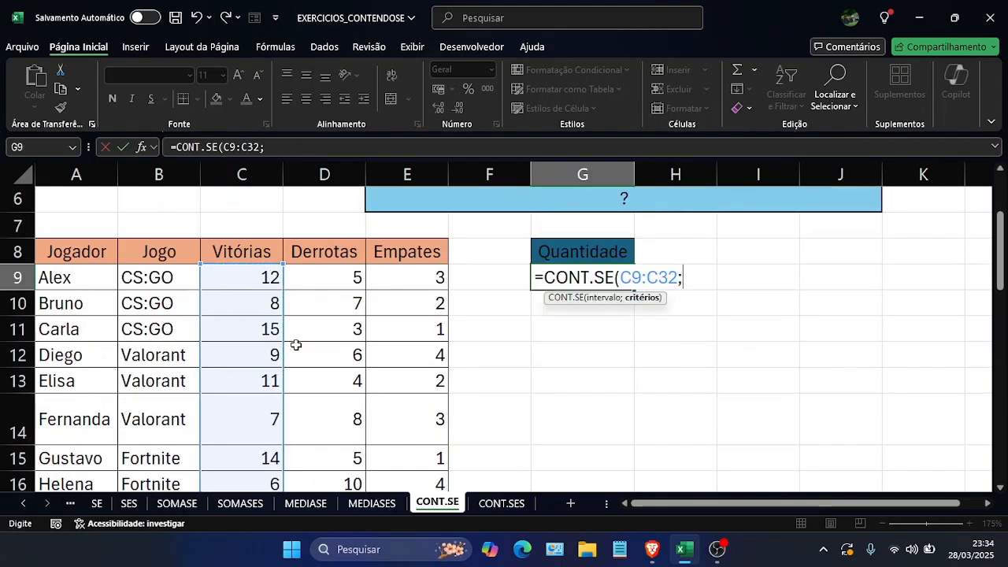
{"action": "type", "text": "\">=10\""}
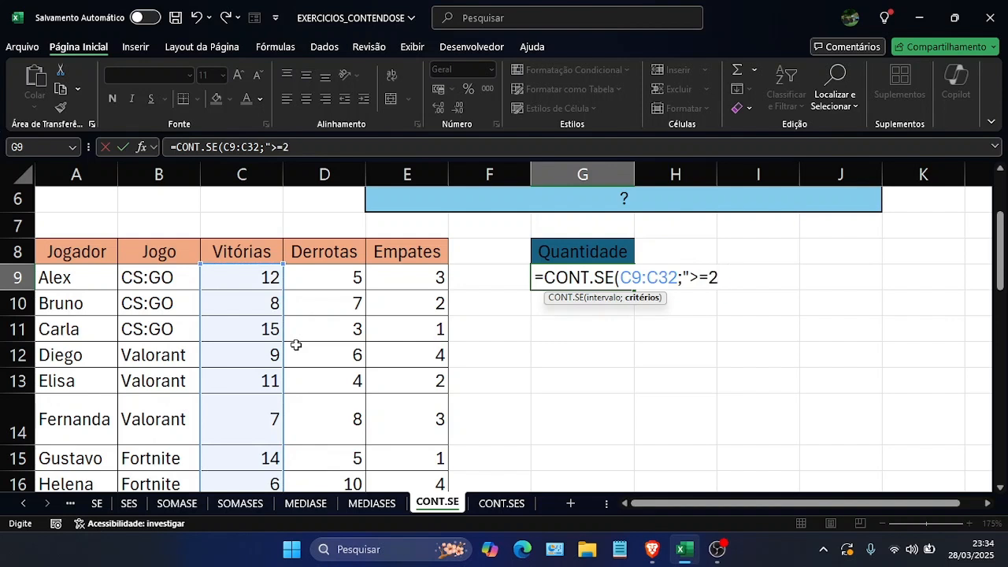
{"action": "type", "text": ")"}
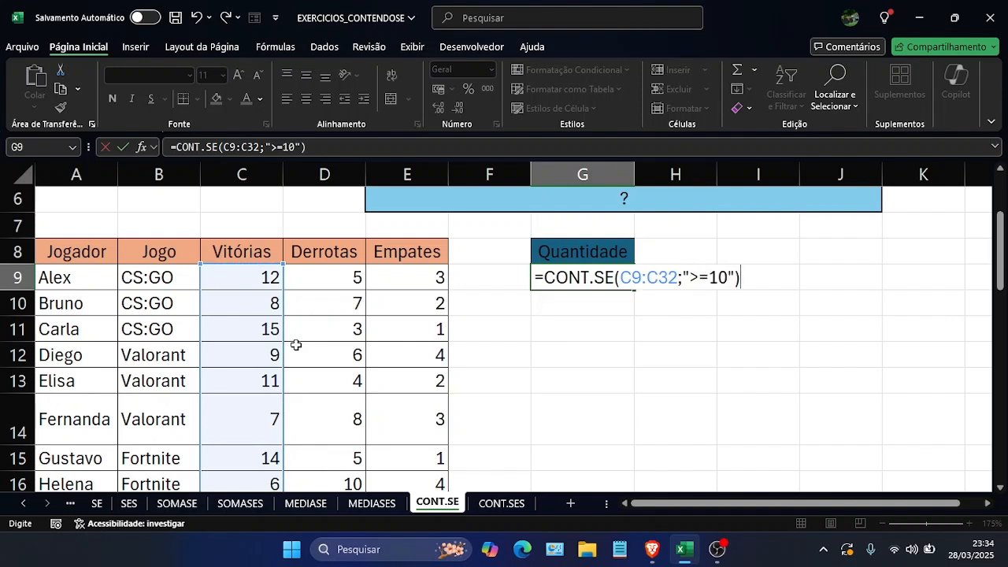
{"action": "key", "text": "Return"}
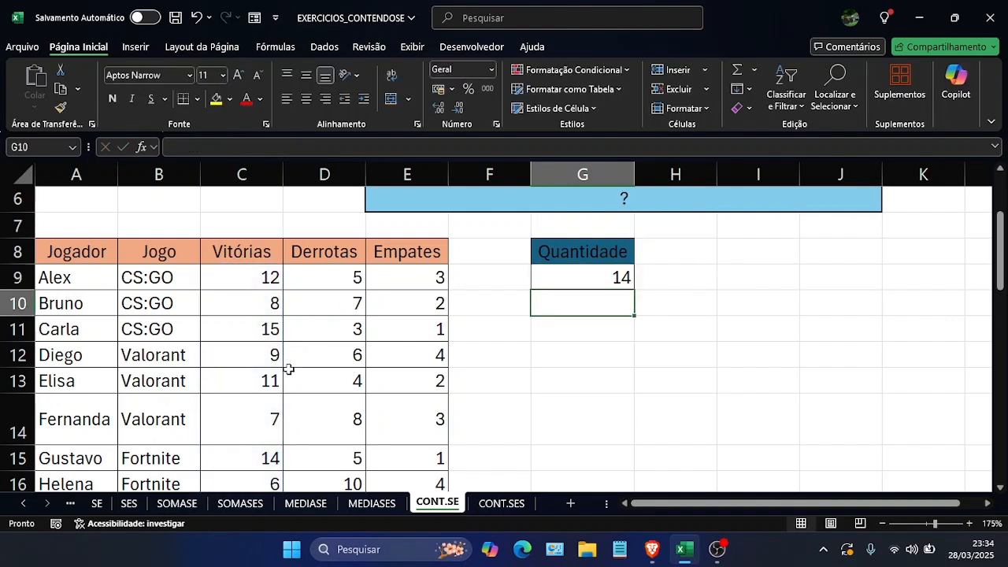
Step: Examine the wins in C9:C32 row by row against the minimum of 10 required by the question
{"action": "left_click", "coordinate": [254, 282]}
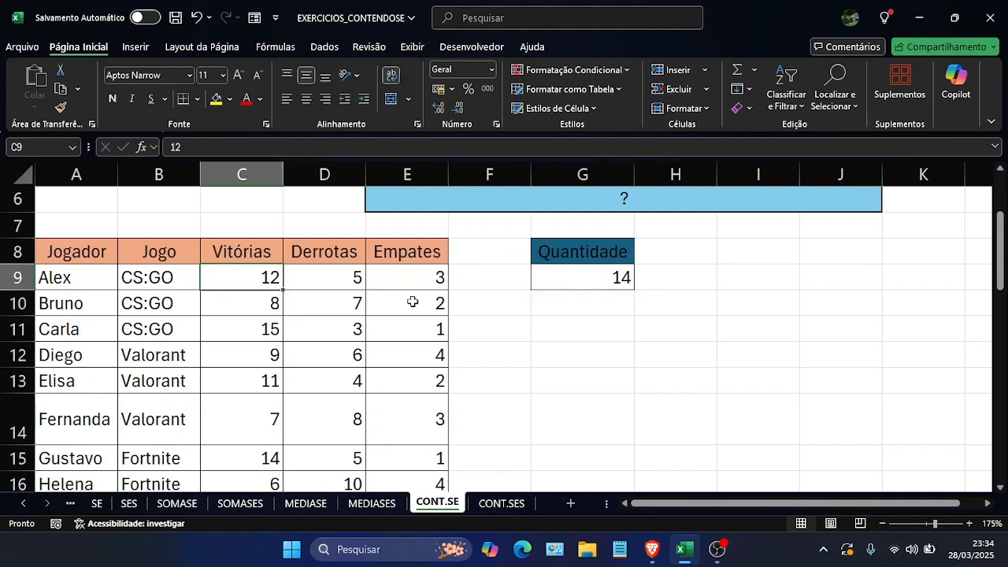
{"action": "key", "text": "Down"}
{"action": "key", "text": "Down"}
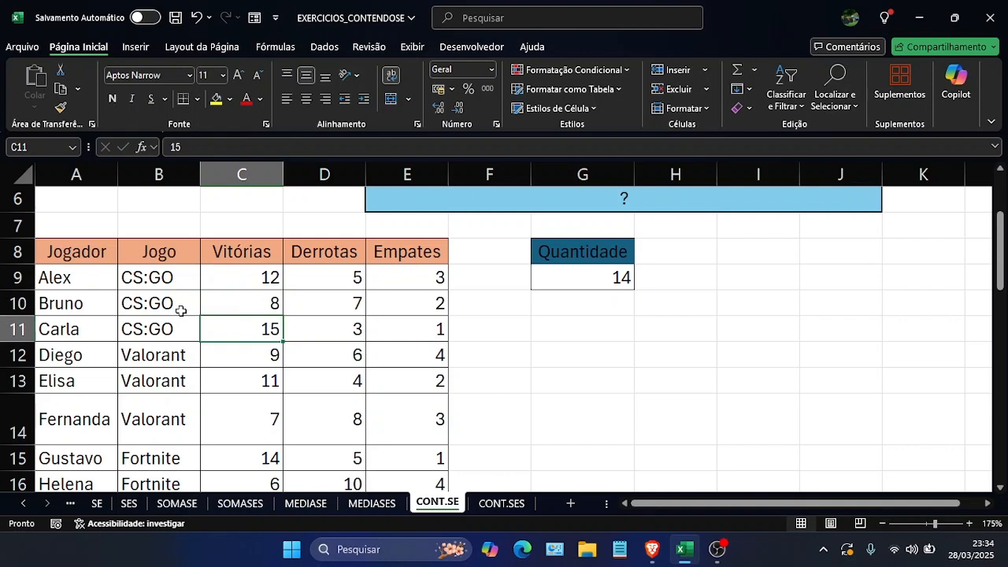
{"action": "key", "text": "Down"}
{"action": "key", "text": "Down"}
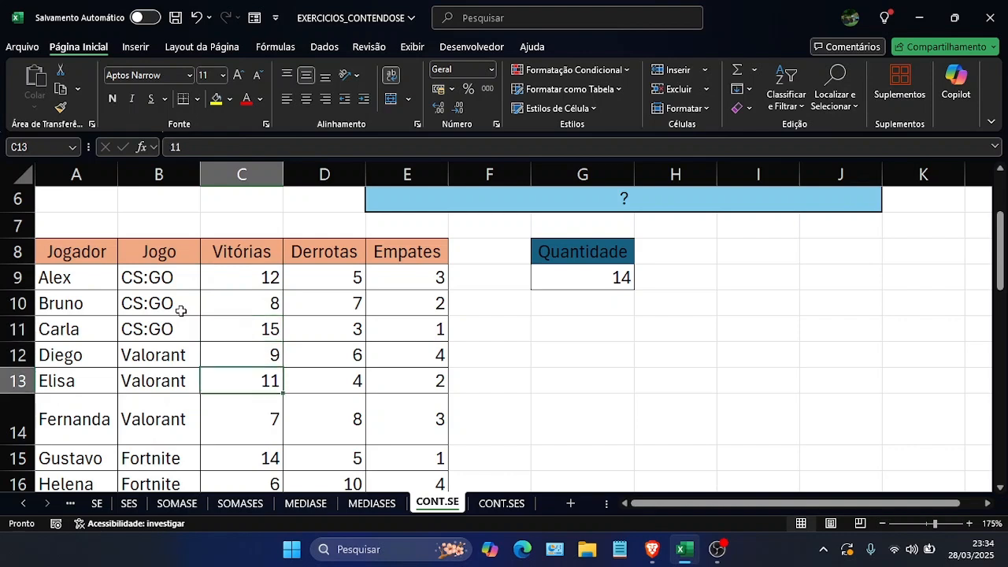
{"action": "scroll", "coordinate": [250, 324], "scroll_direction": "down", "scroll_amount": 1}
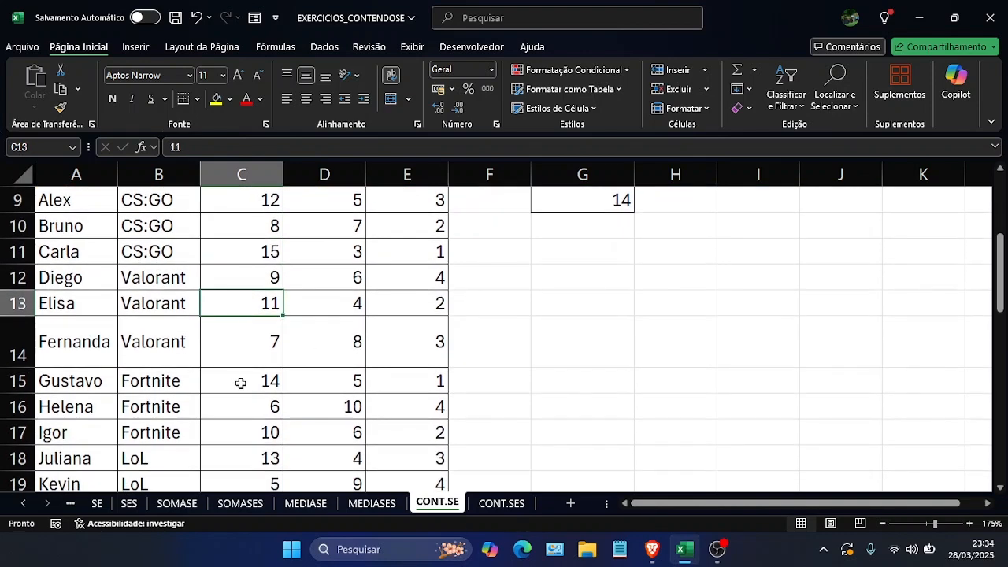
{"action": "key", "text": "Down"}
{"action": "key", "text": "Down"}
{"action": "key", "text": "Down"}
{"action": "key", "text": "Down"}
{"action": "key", "text": "Down"}
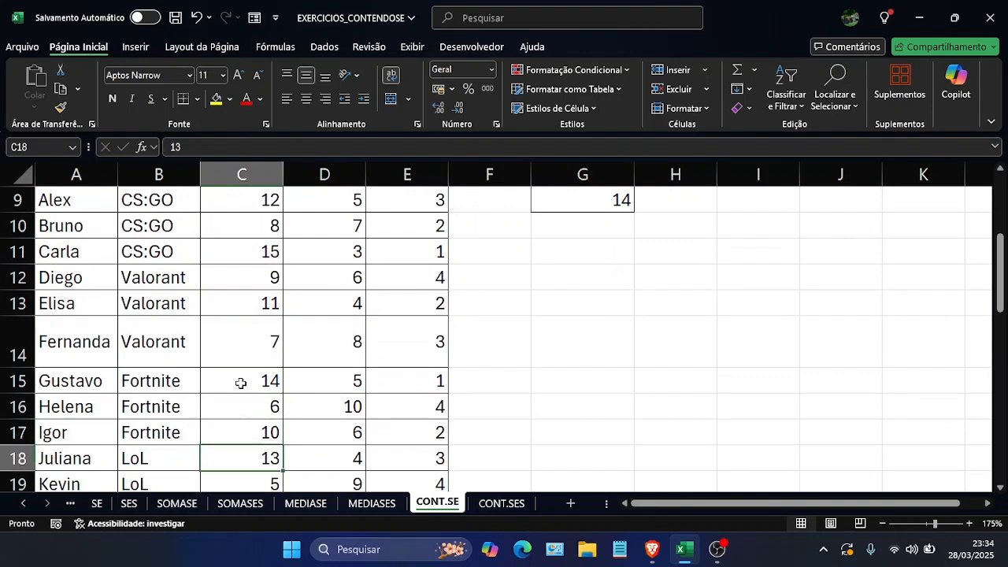
{"action": "key", "text": "Down"}
{"action": "key", "text": "Down"}
{"action": "key", "text": "Down"}
{"action": "key", "text": "Down"}
{"action": "key", "text": "Down"}
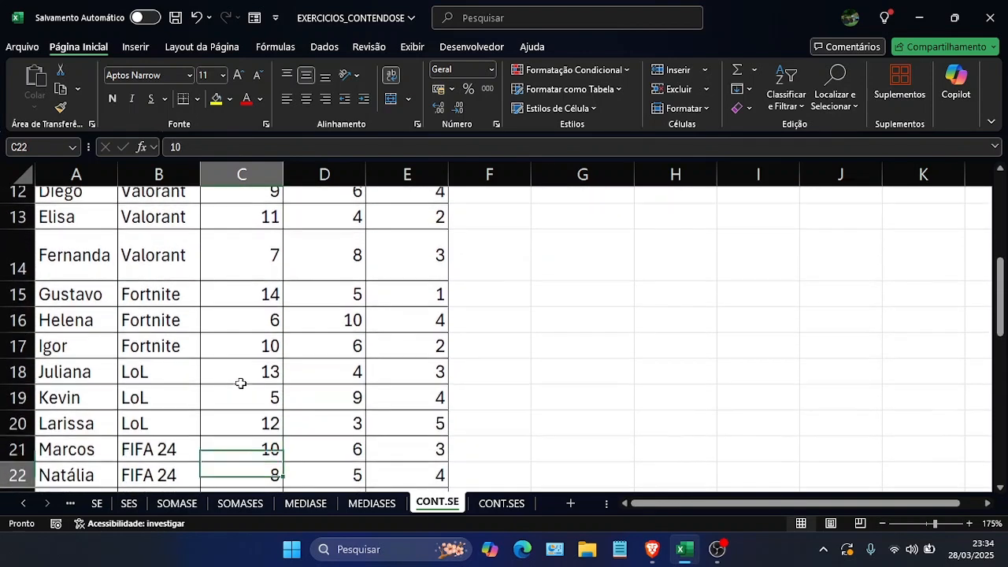
{"action": "key", "text": "Down"}
{"action": "key", "text": "Down"}
{"action": "key", "text": "Down"}
{"action": "key", "text": "Down"}
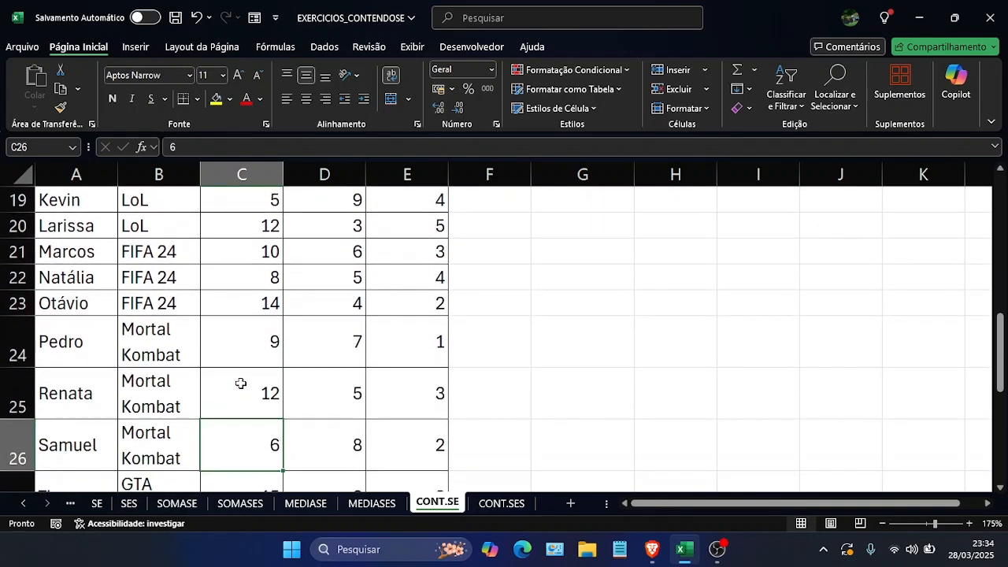
{"action": "key", "text": "Down"}
{"action": "key", "text": "Down"}
{"action": "key", "text": "Down"}
{"action": "key", "text": "Down"}
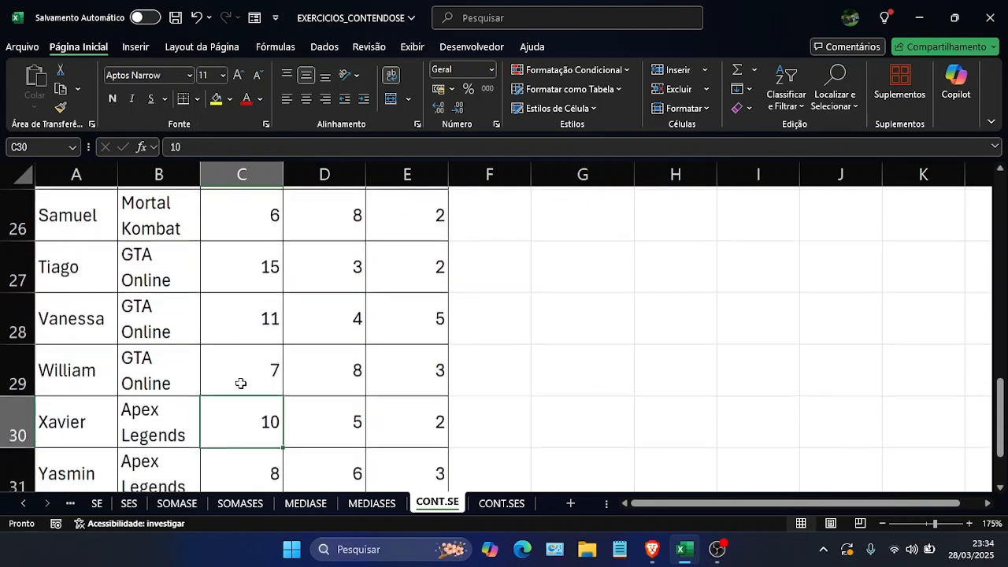
{"action": "key", "text": "Down"}
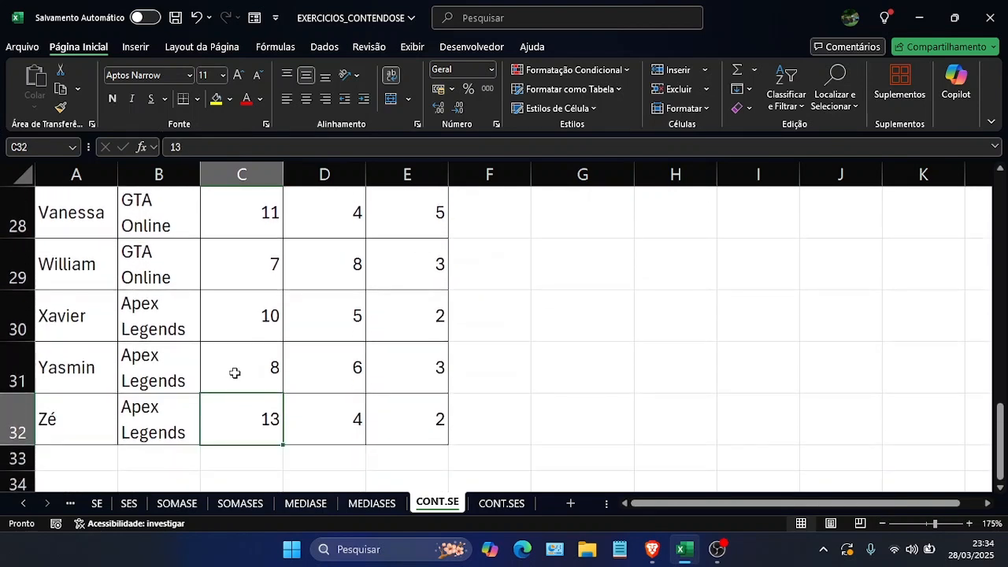
{"action": "scroll", "coordinate": [268, 371], "scroll_direction": "up", "scroll_amount": 4}
{"action": "scroll", "coordinate": [272, 366], "scroll_direction": "up", "scroll_amount": 5}
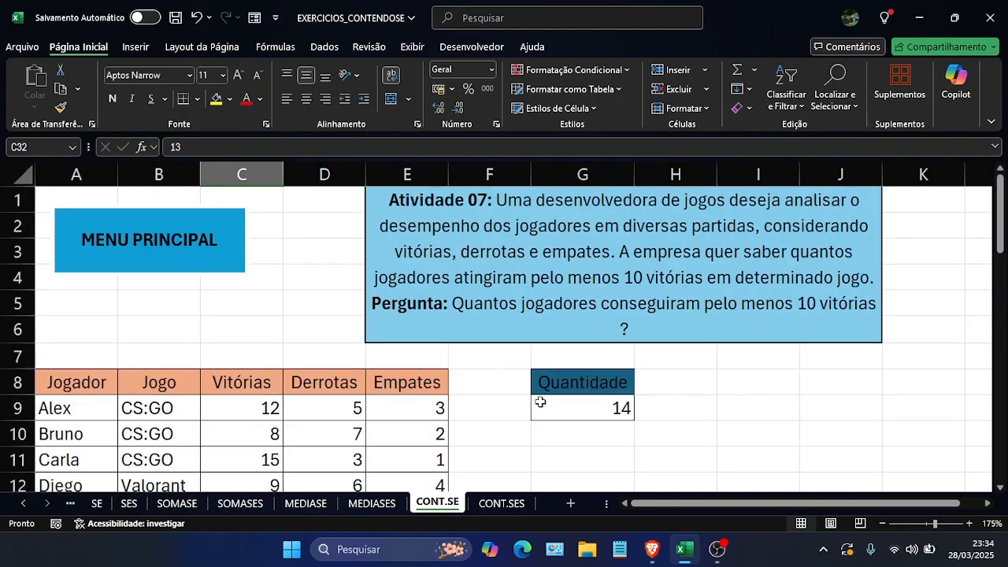
Step: Test the CONT.SE count by setting the wins in C10 to 10, and undo that change
{"action": "scroll", "coordinate": [482, 382], "scroll_direction": "down", "scroll_amount": 1}
{"action": "left_click", "coordinate": [249, 356]}
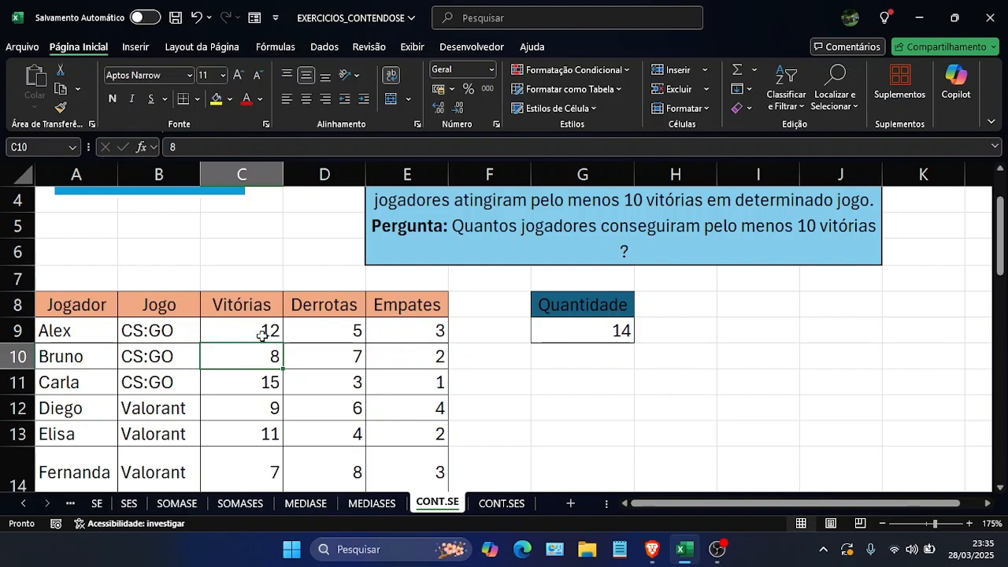
{"action": "type", "text": "10"}
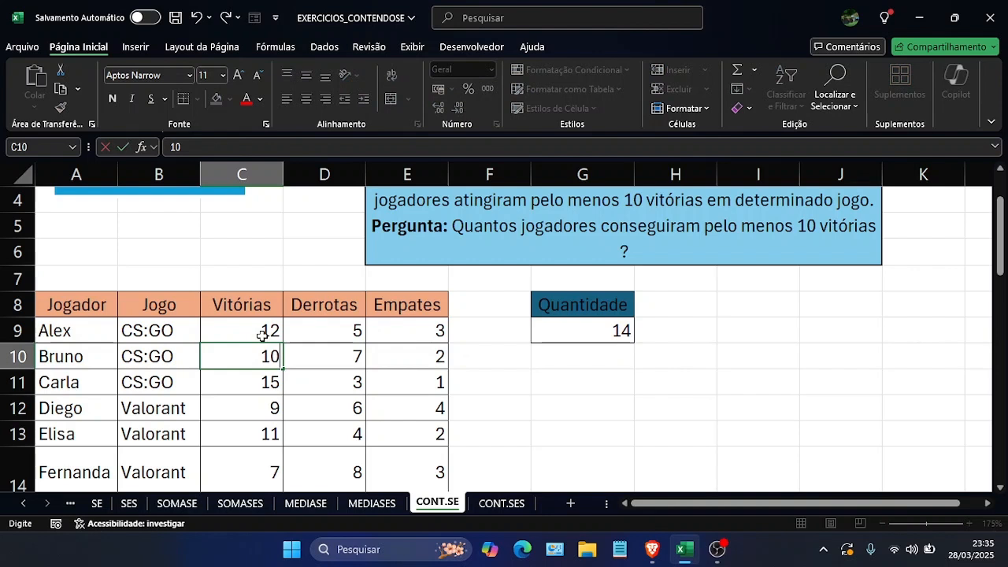
{"action": "key", "text": "Return"}
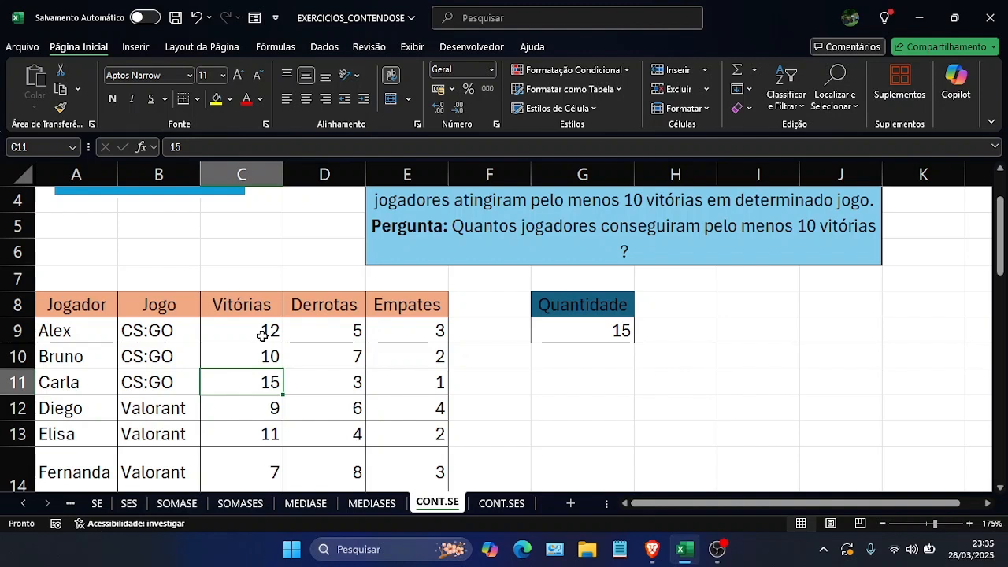
{"action": "key", "text": "ctrl+z"}
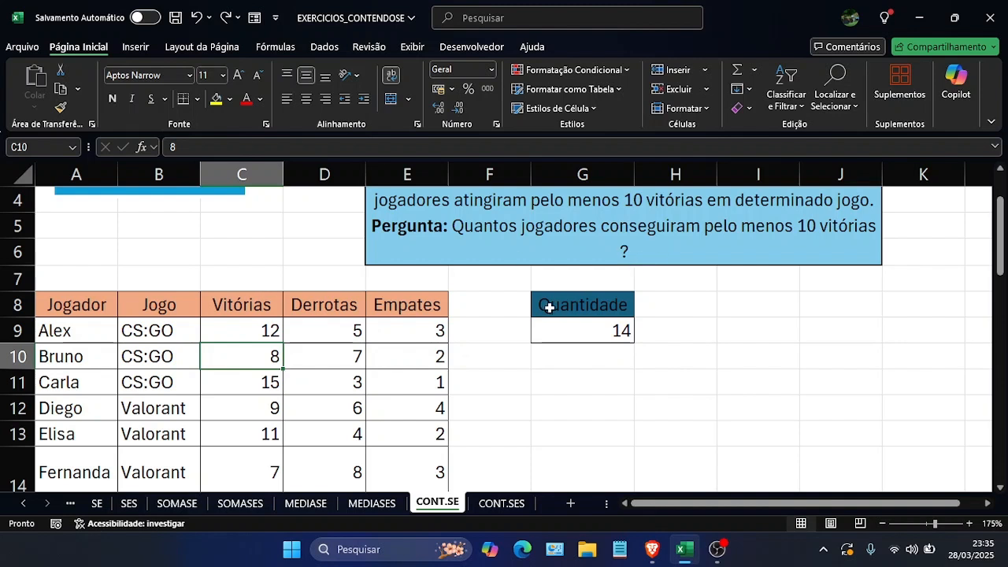
Step: Reread the Atividade 07 question and select the CONT.SE formula in G9
{"action": "left_click", "coordinate": [622, 388]}
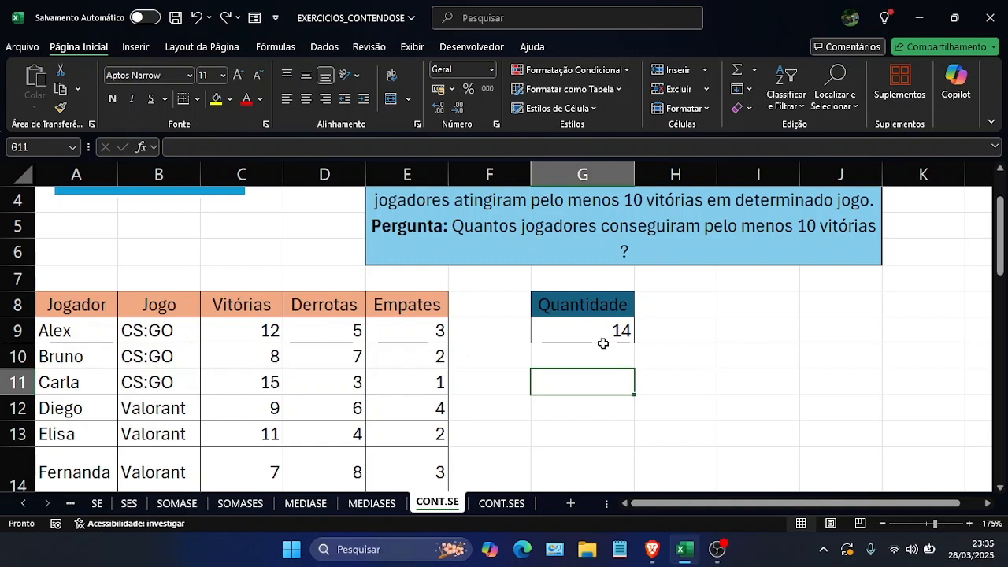
{"action": "scroll", "coordinate": [603, 342], "scroll_direction": "up", "scroll_amount": 1}
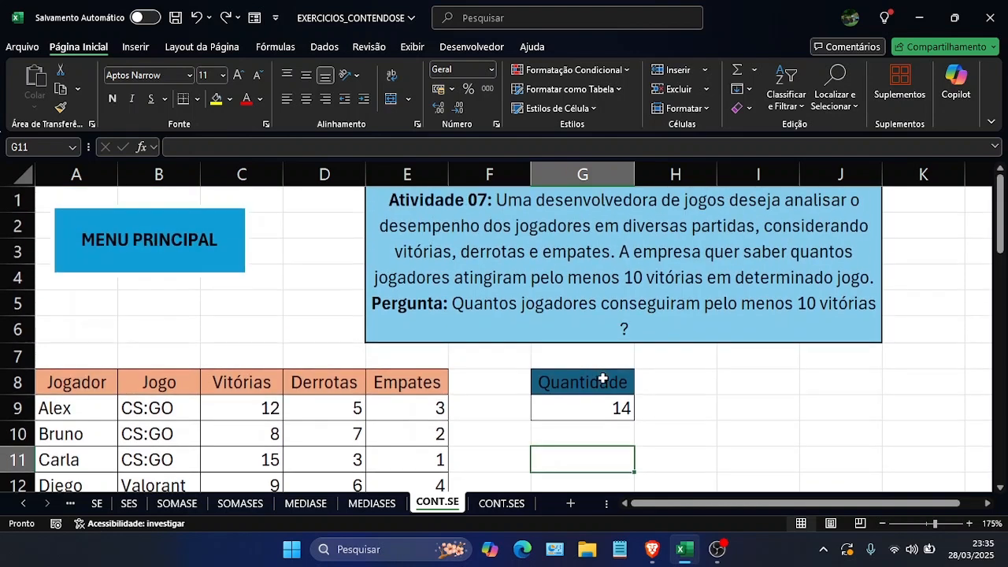
{"action": "left_click", "coordinate": [602, 378]}
{"action": "left_click", "coordinate": [583, 407]}
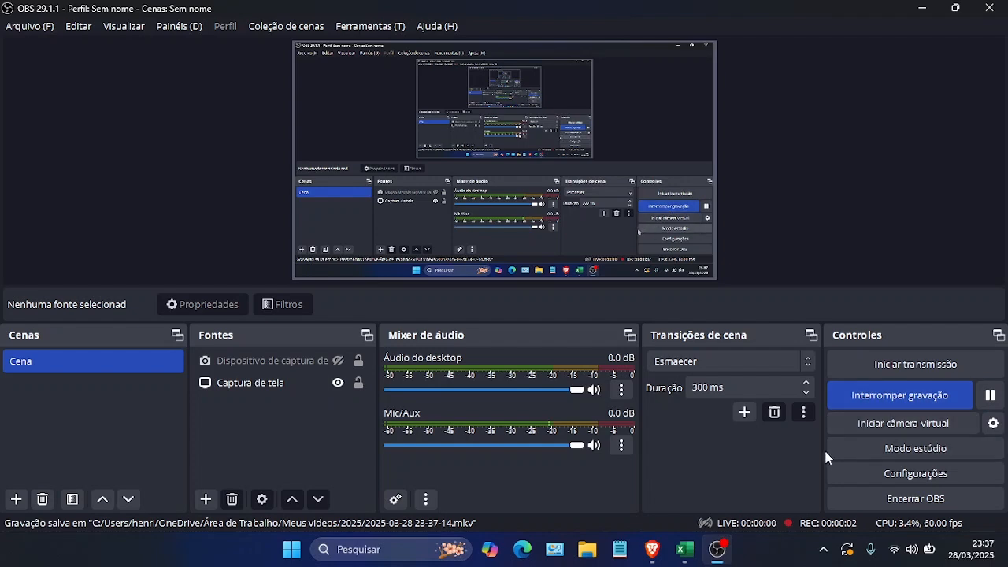
Step: Read the Atividade 08 question on the CONT.SES sheet and compare it with the solved CONT.SE sheet
{"action": "left_click", "coordinate": [716, 549]}
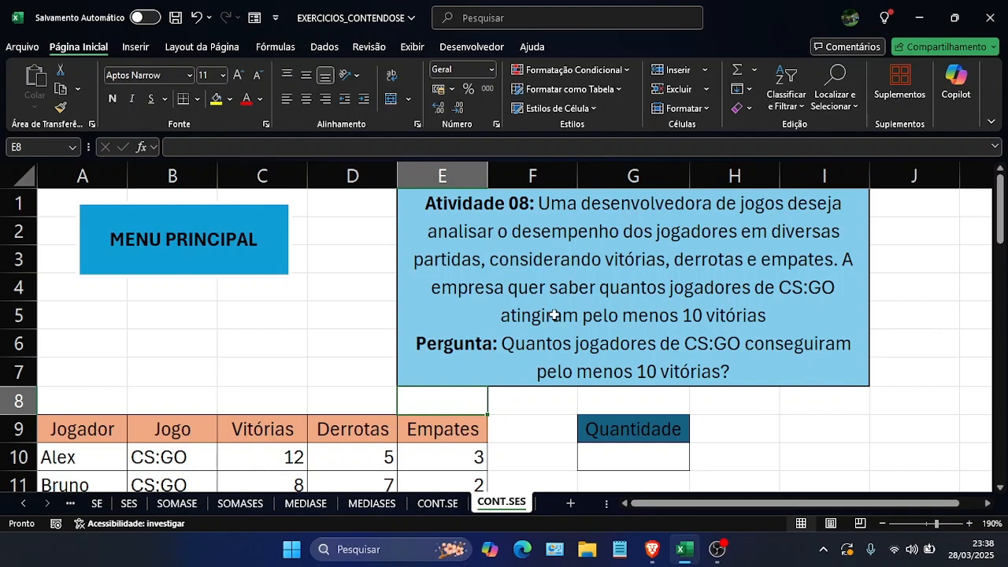
{"action": "scroll", "coordinate": [554, 314], "scroll_direction": "down", "scroll_amount": 1}
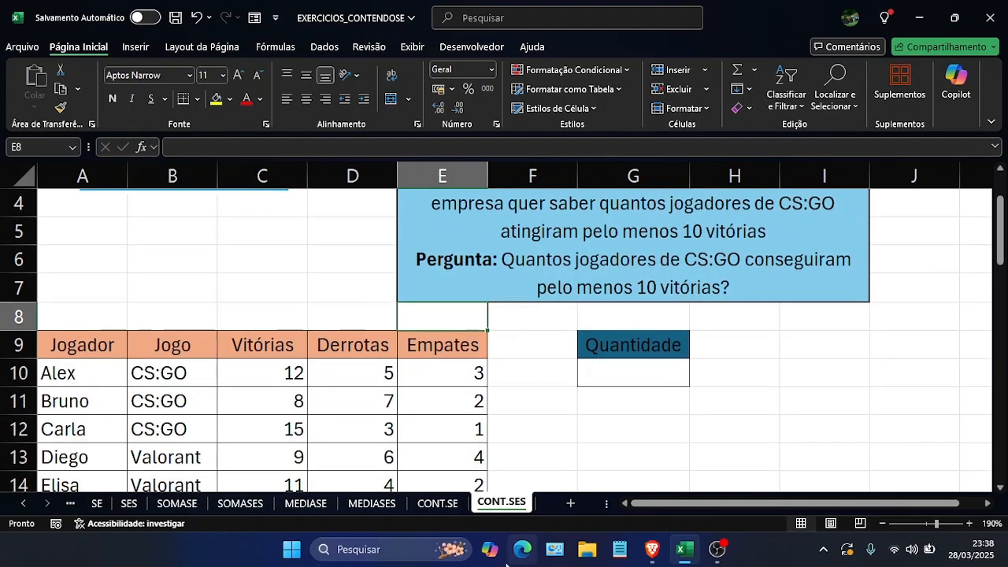
{"action": "left_click", "coordinate": [450, 508]}
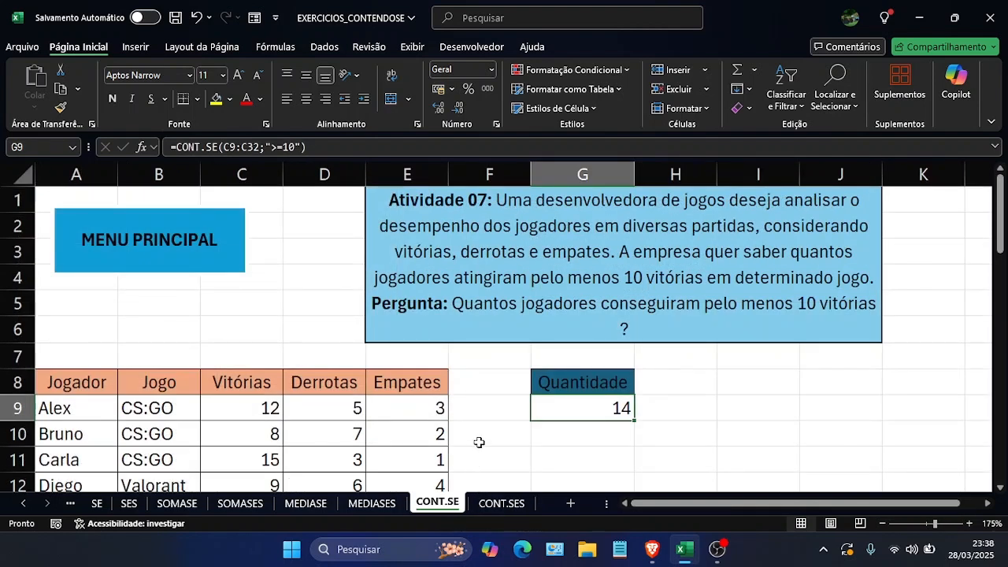
{"action": "left_click", "coordinate": [496, 503]}
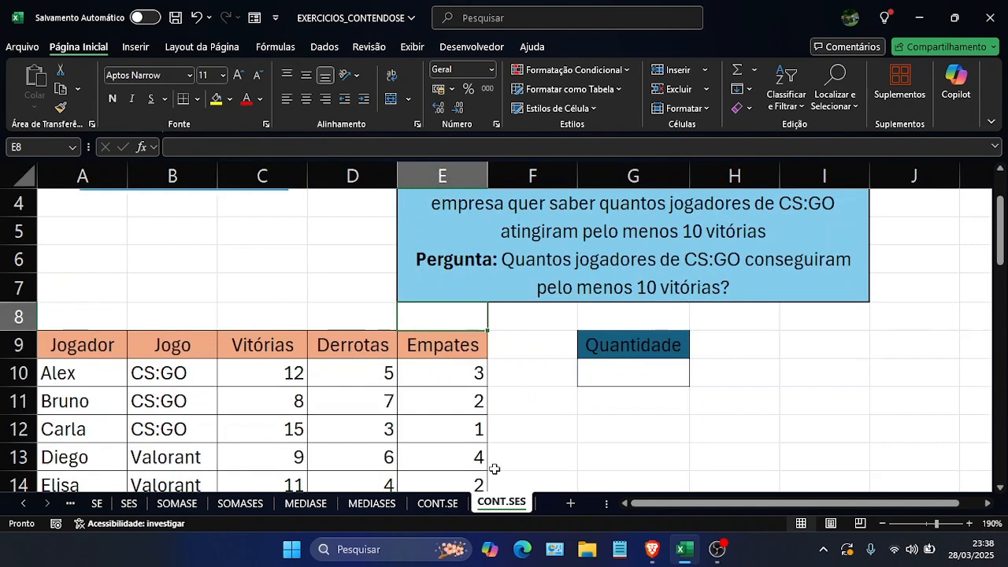
{"action": "scroll", "coordinate": [518, 431], "scroll_direction": "up", "scroll_amount": 1}
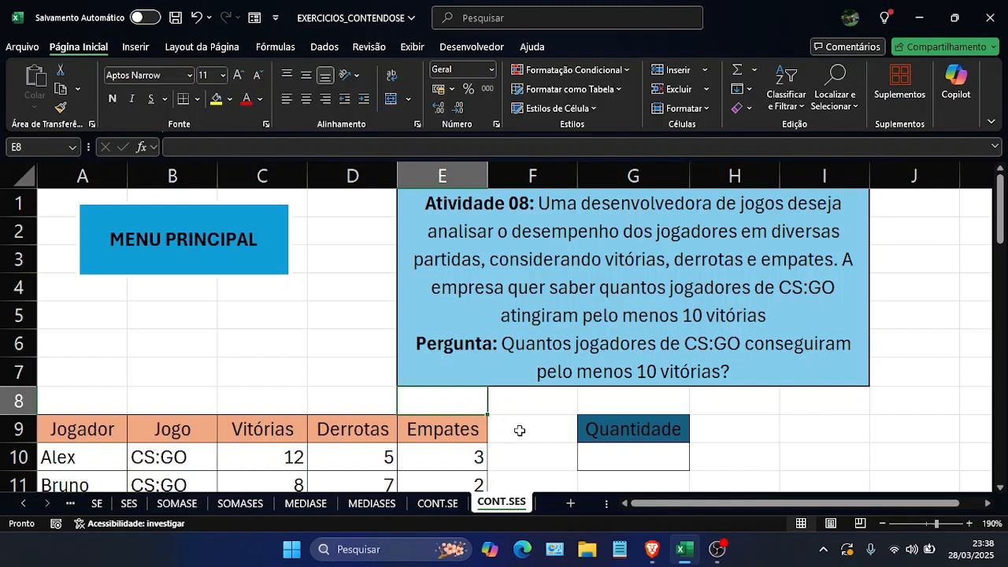
Step: Start a CONT.SES formula in G10 under Quantidade, with the games in B10:B33 as the first range and "CS:GO" as its criterion
{"action": "scroll", "coordinate": [587, 346], "scroll_direction": "down", "scroll_amount": 1}
{"action": "left_click", "coordinate": [599, 364]}
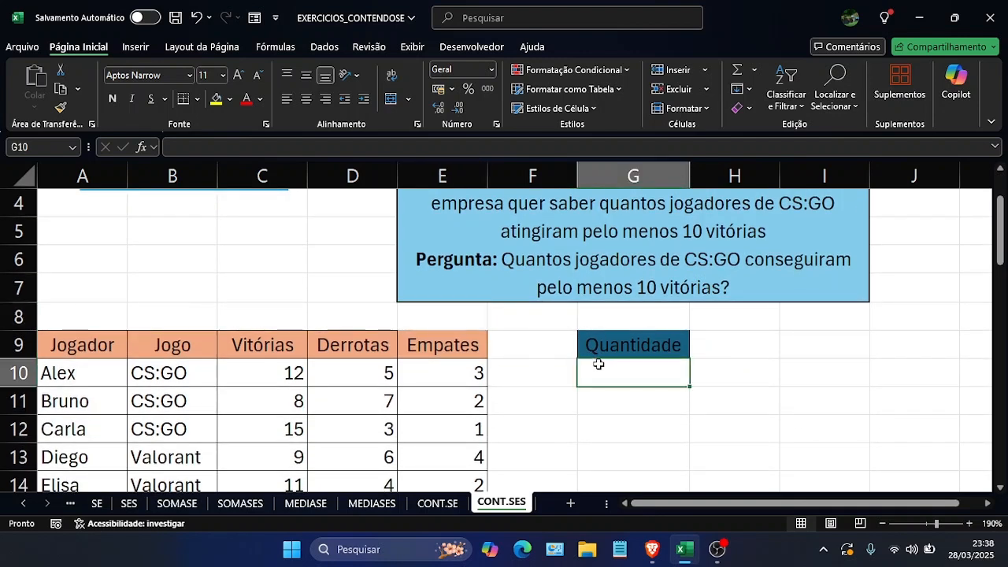
{"action": "type", "text": "=cont.ses"}
{"action": "key", "text": "Tab"}
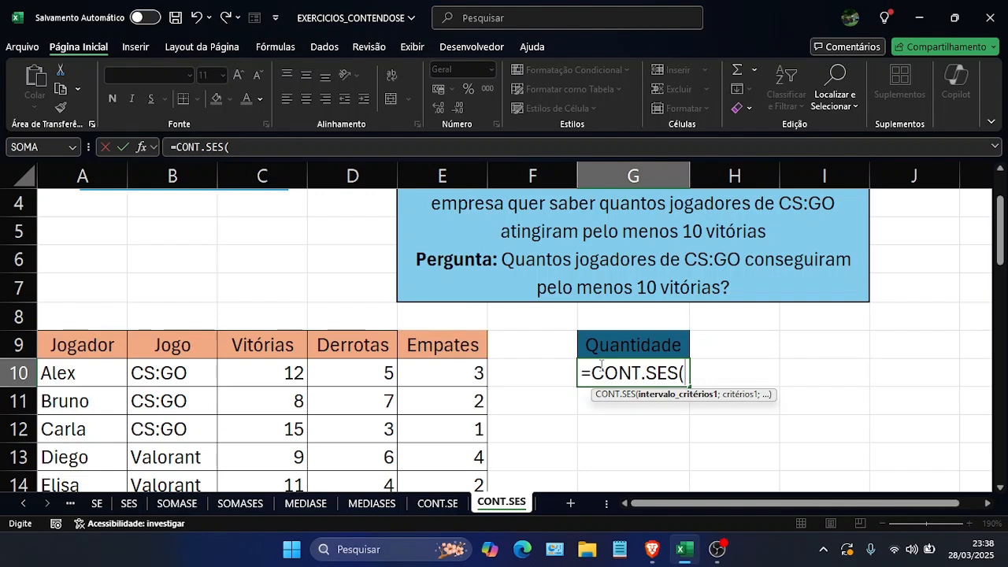
{"action": "key", "text": "Left"}
{"action": "key", "text": "Left"}
{"action": "key", "text": "Left"}
{"action": "key", "text": "Left"}
{"action": "key", "text": "Left"}
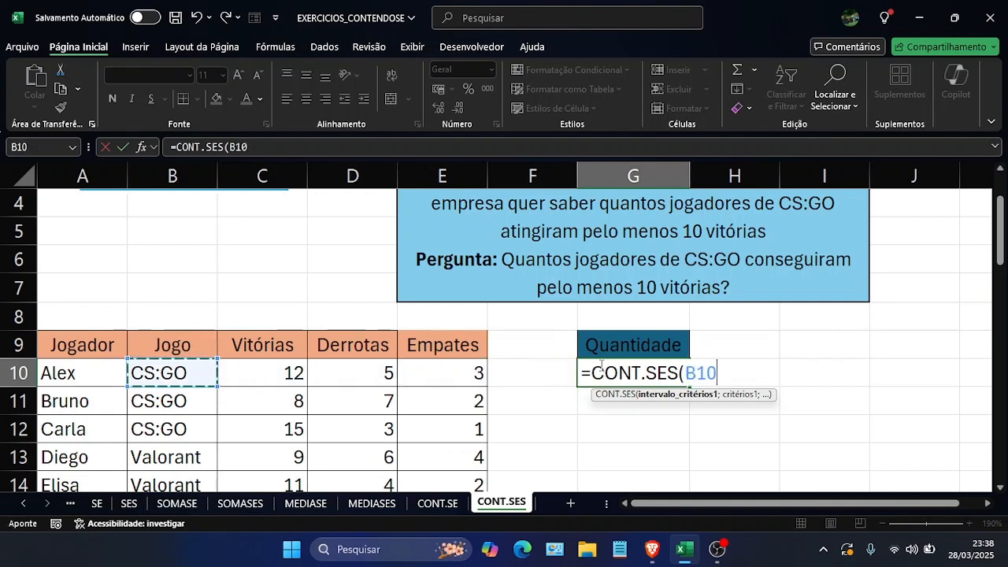
{"action": "key", "text": "ctrl+shift+Down"}
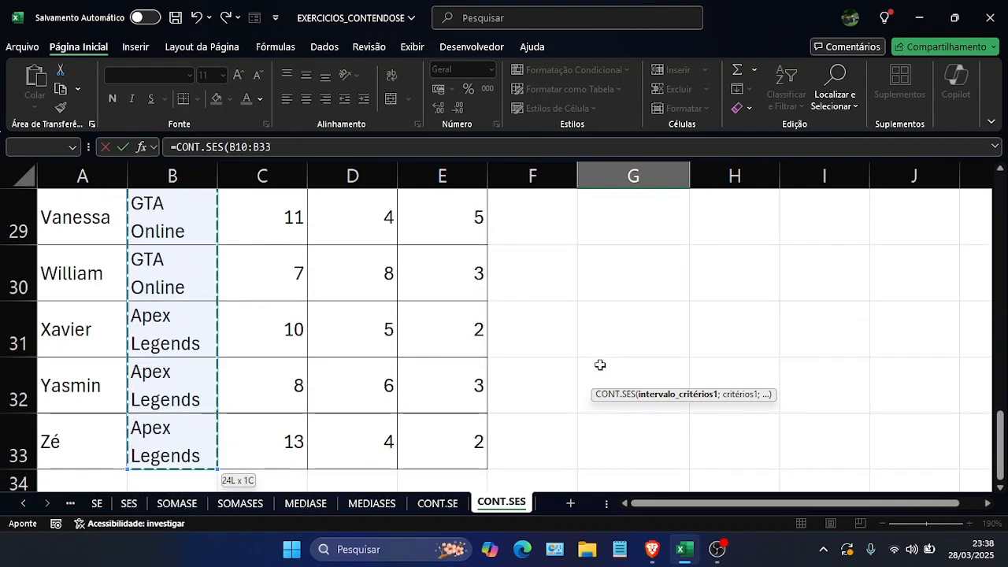
{"action": "type", "text": ";\"C"}
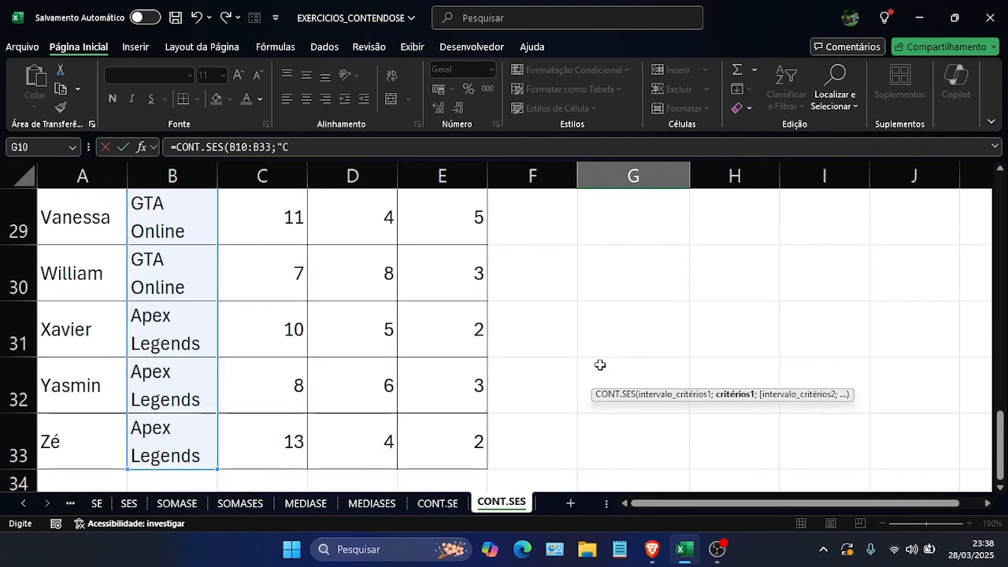
{"action": "type", "text": "S:GO\";"}
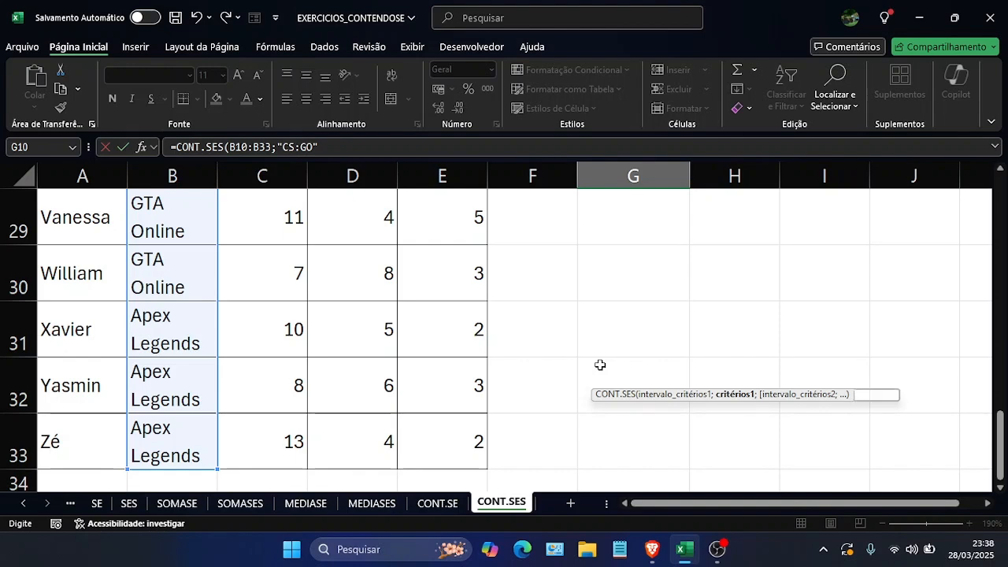
Step: Add the wins in C10:C33 with the criterion ">=10" as the second condition and complete the CONT.SES formula in G10
{"action": "scroll", "coordinate": [381, 361], "scroll_direction": "up", "scroll_amount": 1}
{"action": "scroll", "coordinate": [381, 361], "scroll_direction": "up", "scroll_amount": 7}
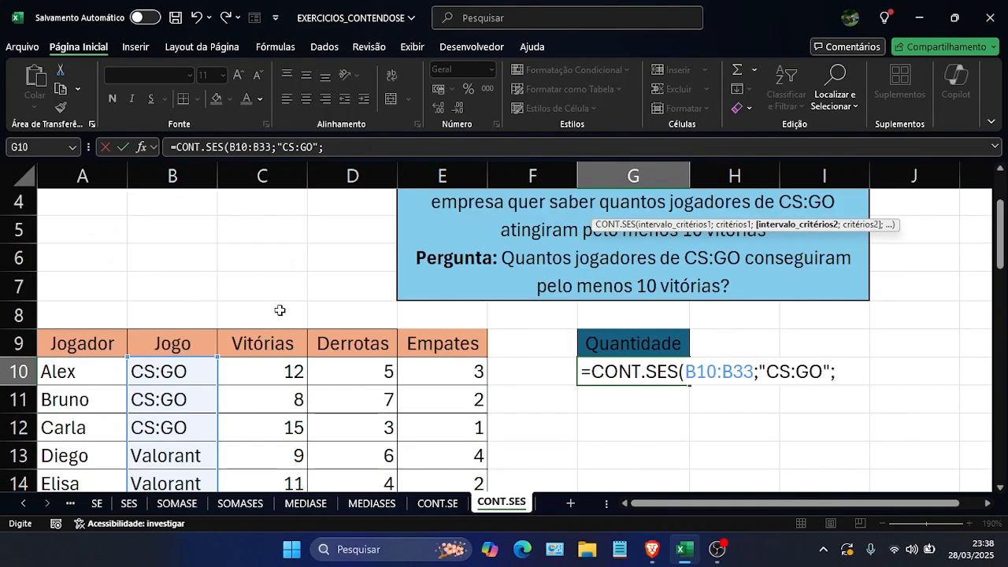
{"action": "left_click", "coordinate": [263, 371]}
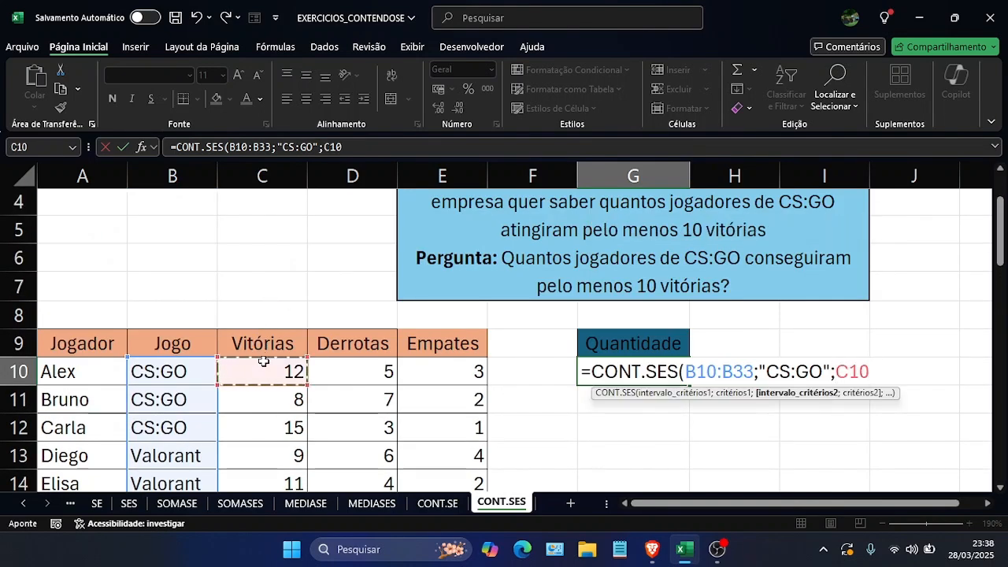
{"action": "key", "text": "ctrl+shift+Down"}
{"action": "type", "text": ";"}
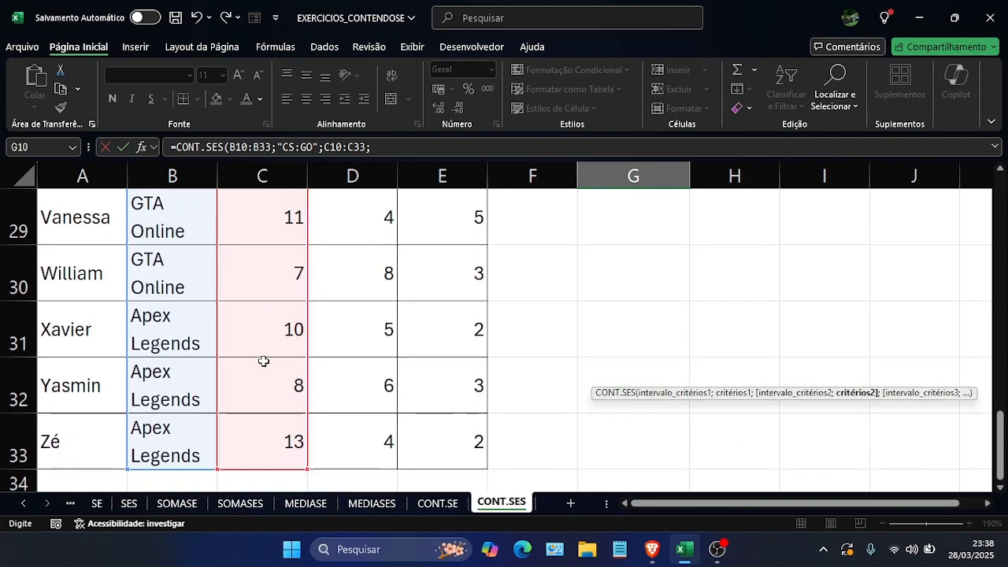
{"action": "type", "text": "\">=10\""}
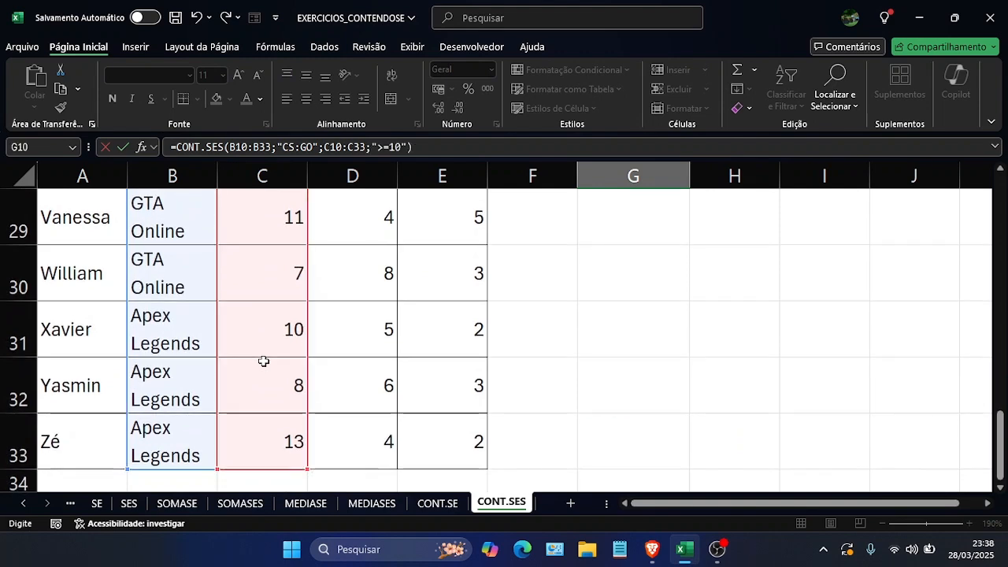
{"action": "key", "text": "Return"}
{"action": "scroll", "coordinate": [413, 348], "scroll_direction": "up", "scroll_amount": 2}
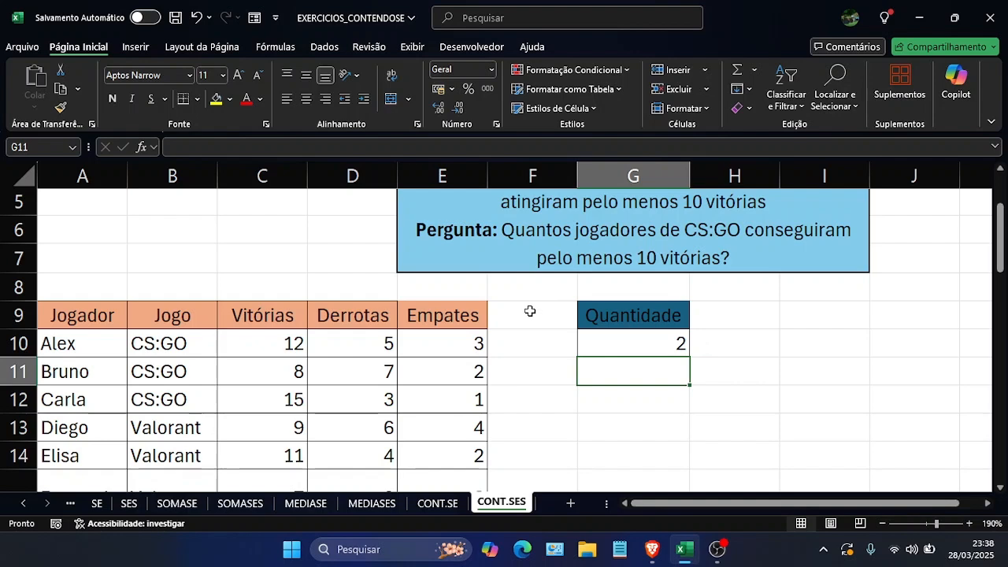
{"action": "scroll", "coordinate": [528, 309], "scroll_direction": "down", "scroll_amount": 1}
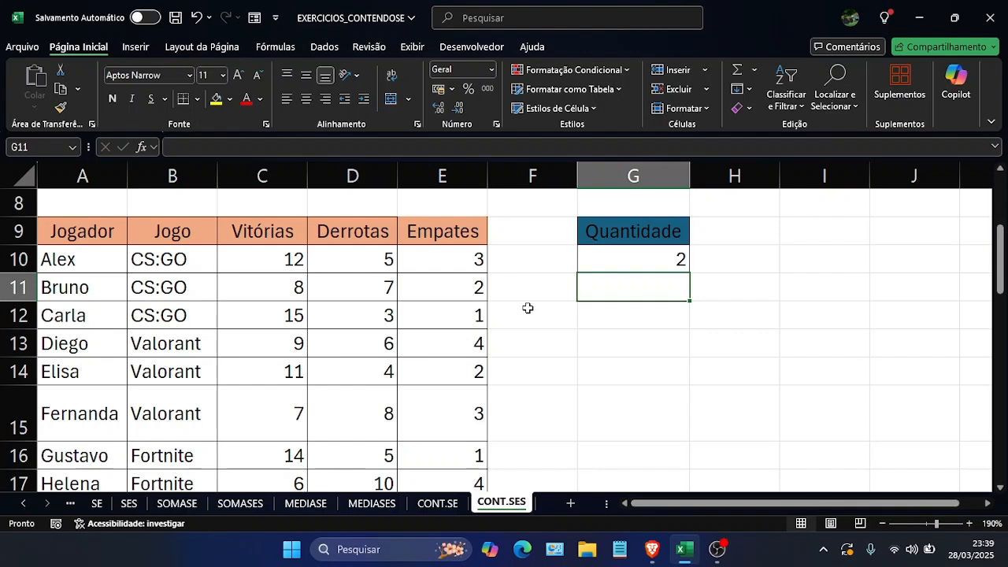
{"action": "key", "text": "Up"}
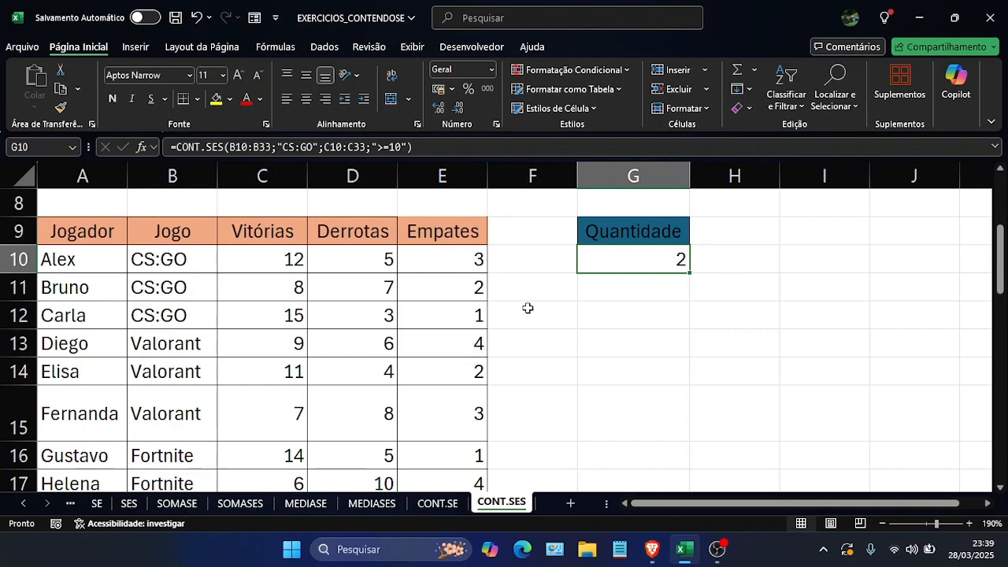
Step: Check the CS:GO entries in rows 10 to 12 of the table, covering the Jogador, Jogo and Vitórias columns
{"action": "key", "text": "Left"}
{"action": "key", "text": "Left"}
{"action": "key", "text": "Left"}
{"action": "key", "text": "Left"}
{"action": "key", "text": "Left"}
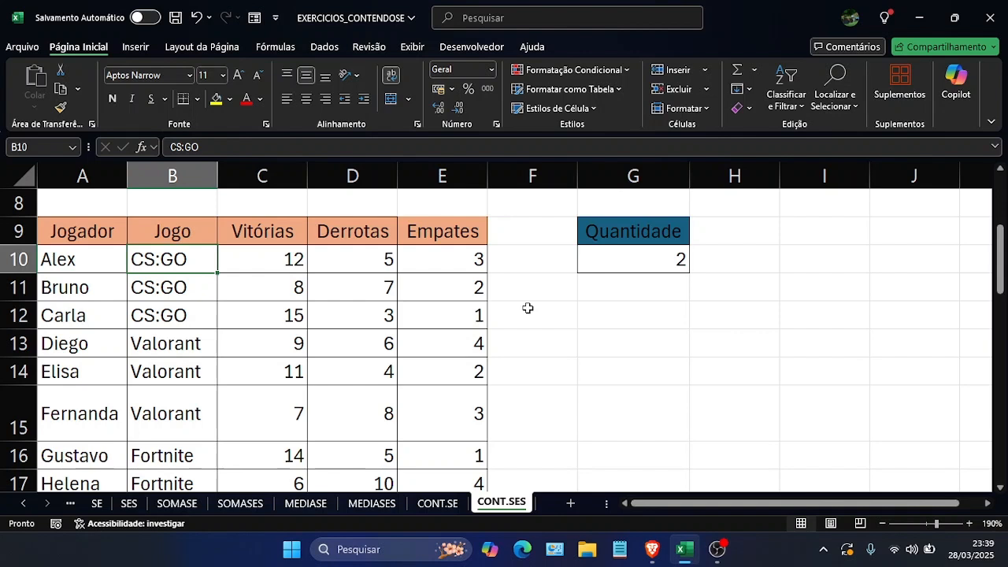
{"action": "key", "text": "Right"}
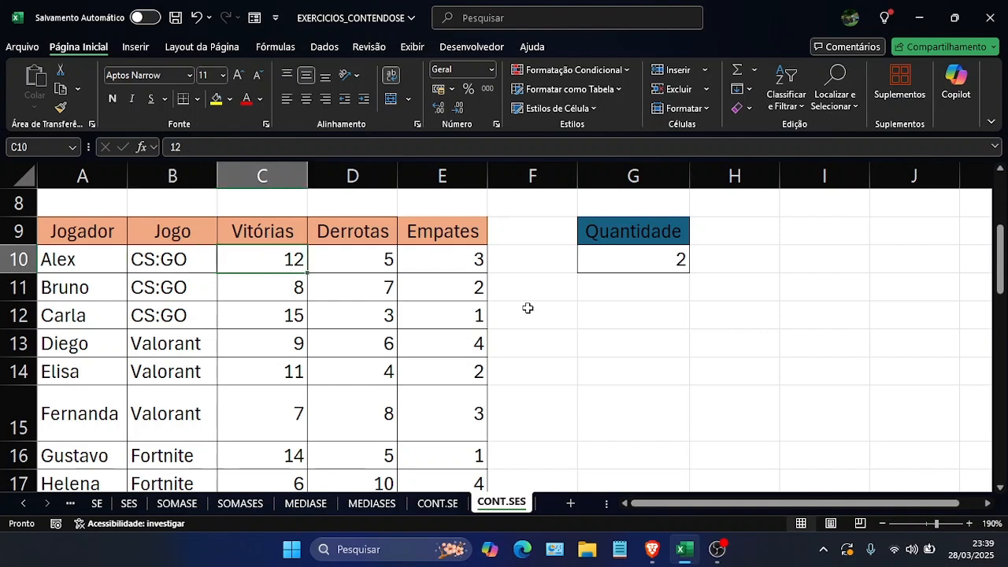
{"action": "key", "text": "Up"}
{"action": "key", "text": "Down"}
{"action": "key", "text": "Left"}
{"action": "key", "text": "Down"}
{"action": "key", "text": "Down"}
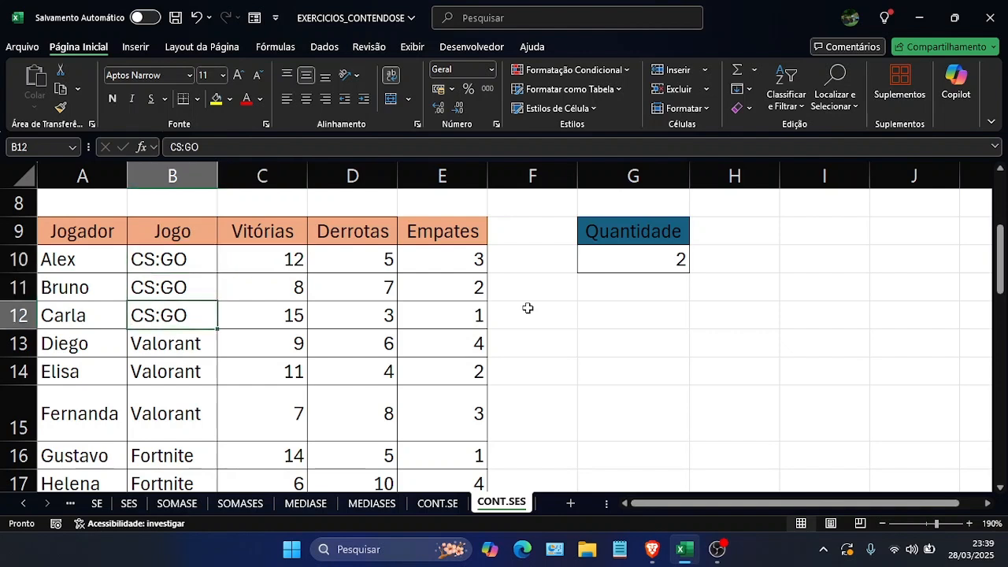
{"action": "key", "text": "Left"}
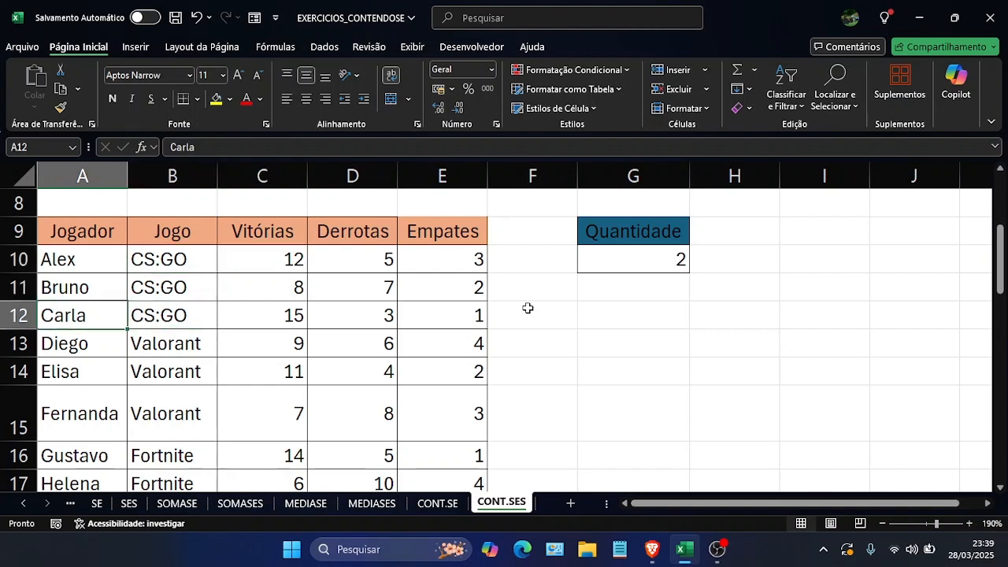
Step: Compare the CS:GO players' wins in C10:C12 with the ten-win minimum and reread the Atividade 08 question
{"action": "key", "text": "Up"}
{"action": "key", "text": "Up"}
{"action": "key", "text": "Right"}
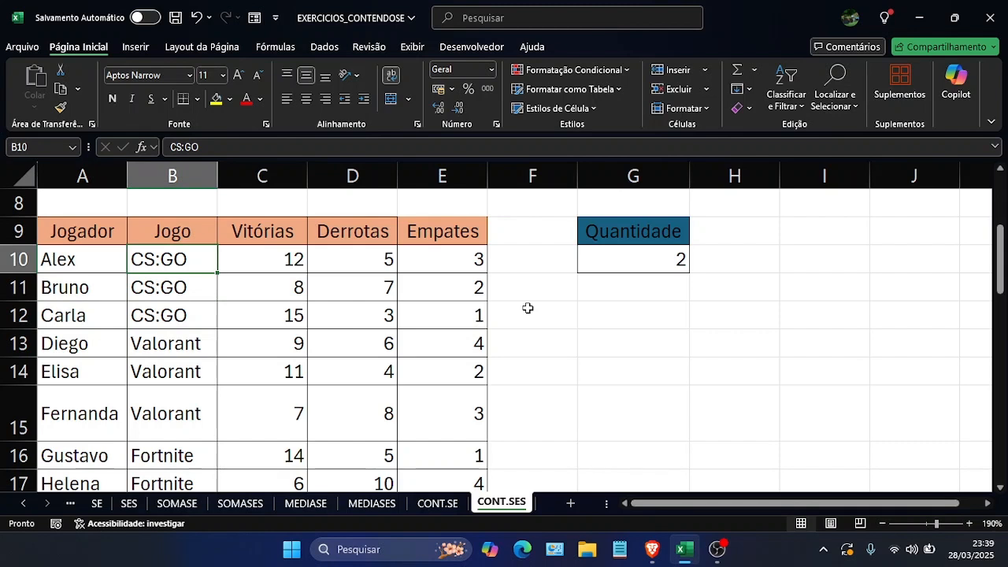
{"action": "key", "text": "Right"}
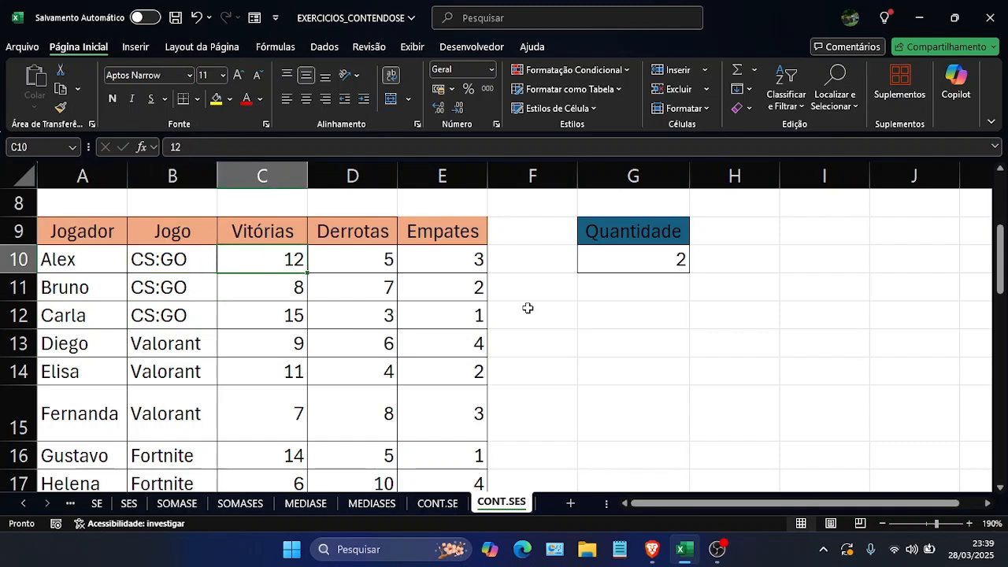
{"action": "key", "text": "Down"}
{"action": "key", "text": "Down"}
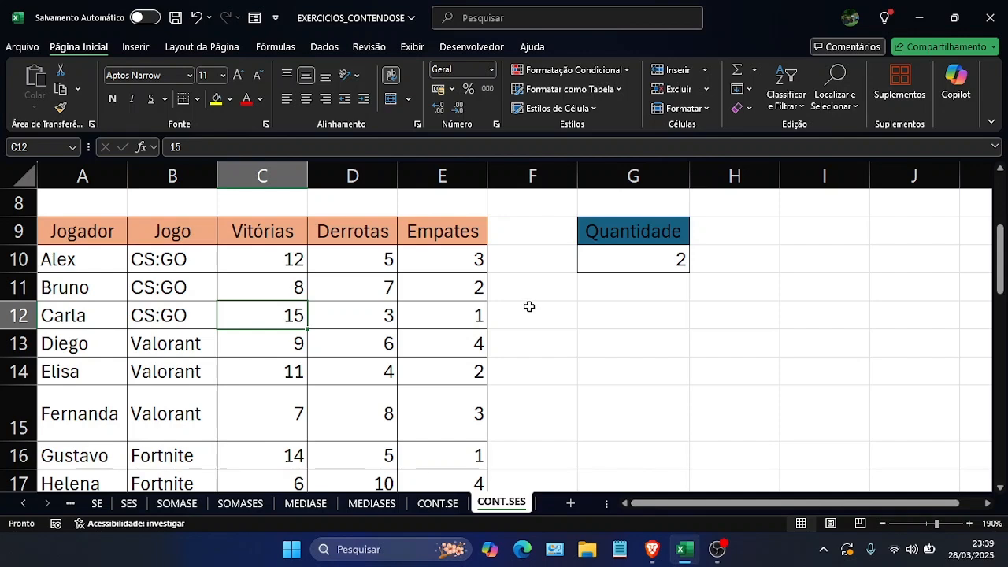
{"action": "scroll", "coordinate": [527, 308], "scroll_direction": "up", "scroll_amount": 2}
{"action": "scroll", "coordinate": [515, 321], "scroll_direction": "up", "scroll_amount": 1}
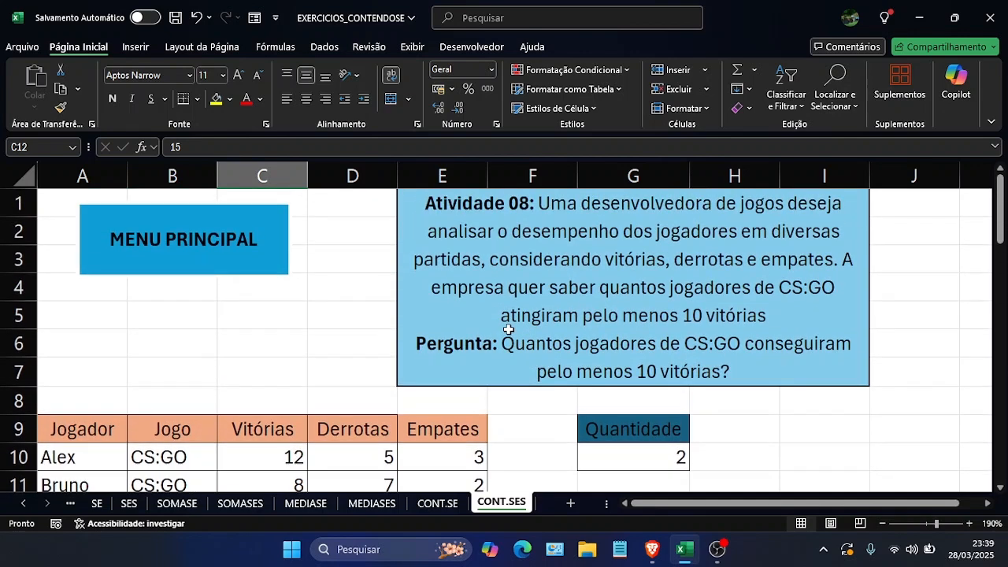